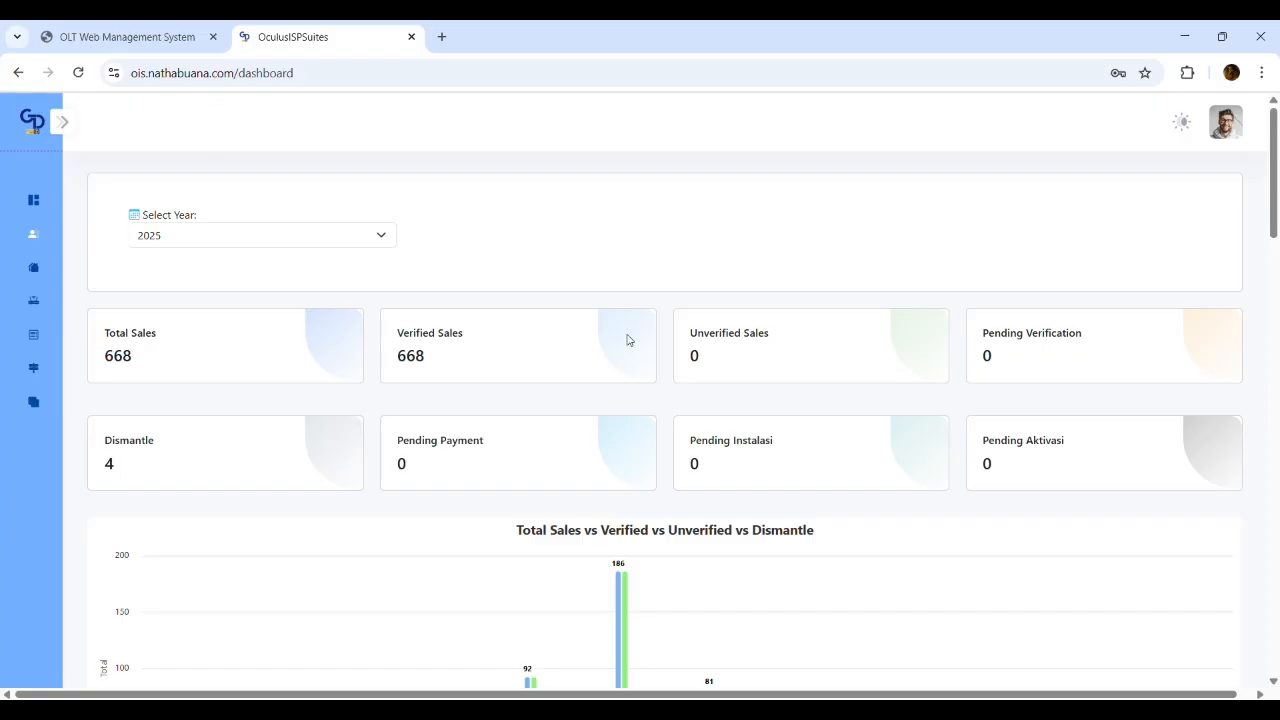
Open the residential Work Order list under Order (Residential) and start a new work order
mouse_move(57, 277)
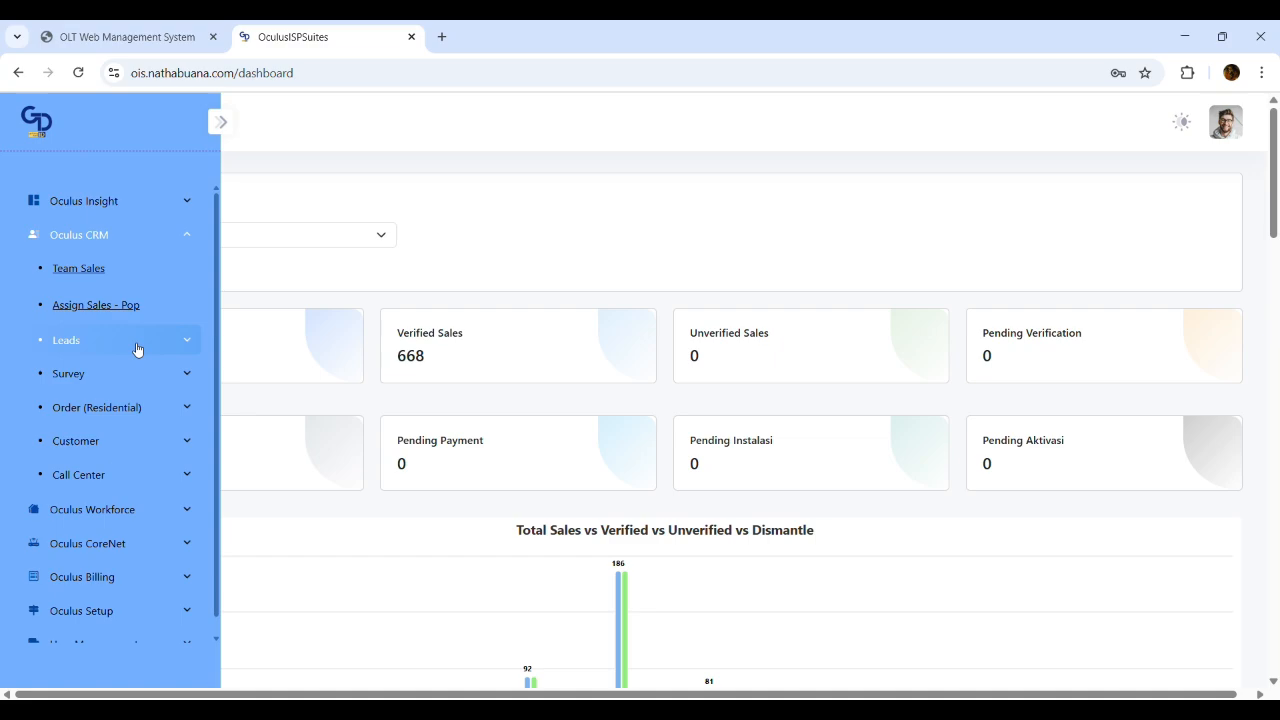
left_click(113, 407)
left_click(100, 440)
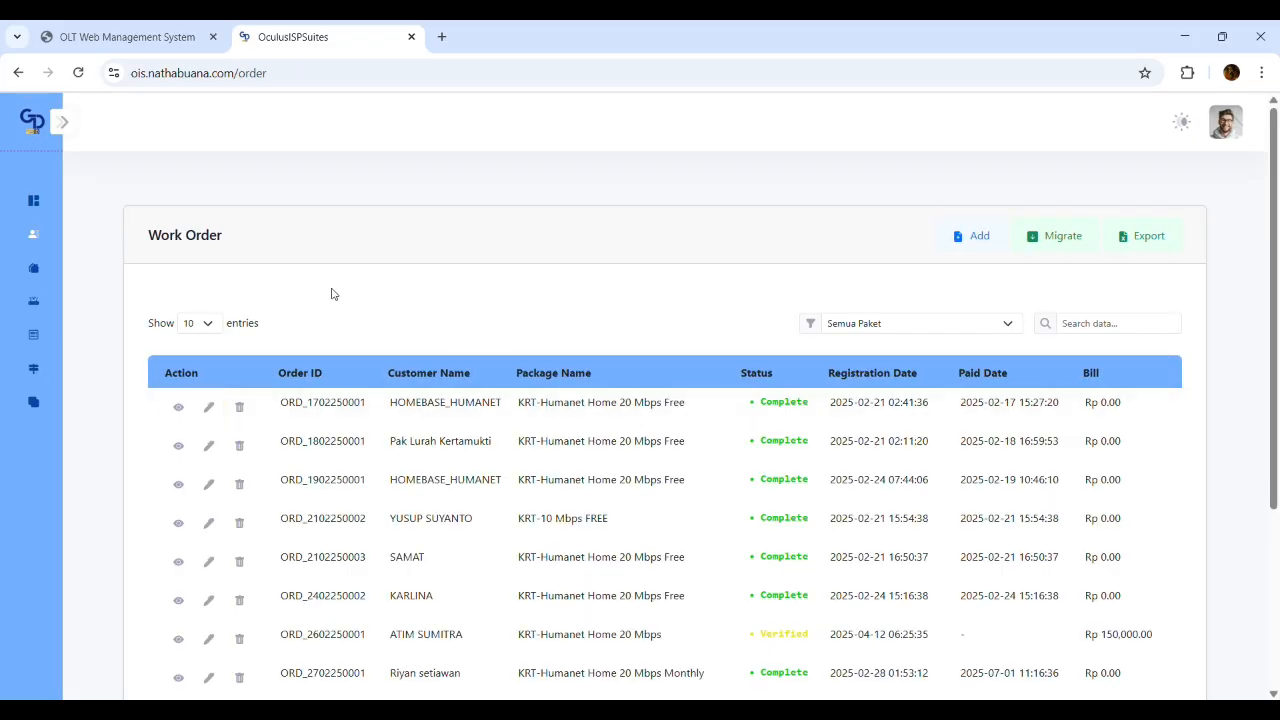
left_click(985, 236)
Switch to the Residential Leads list under Oculus CRM > Leads
mouse_move(45, 395)
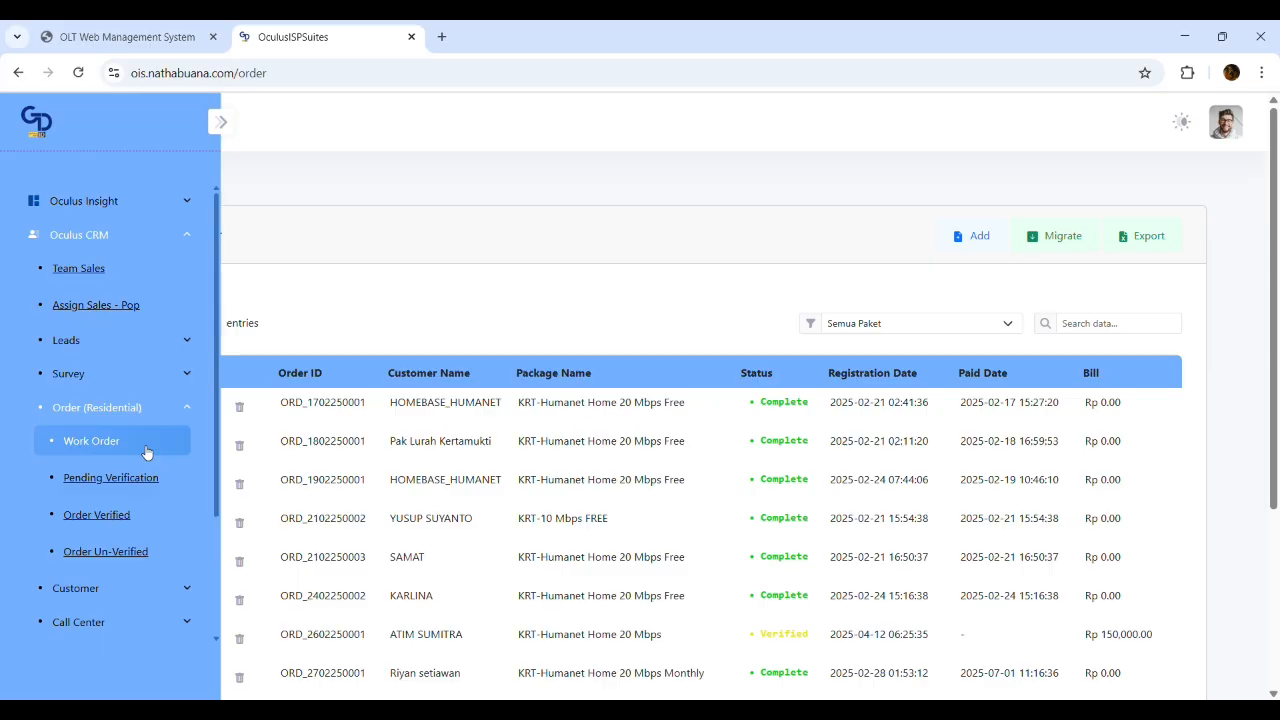
left_click(126, 345)
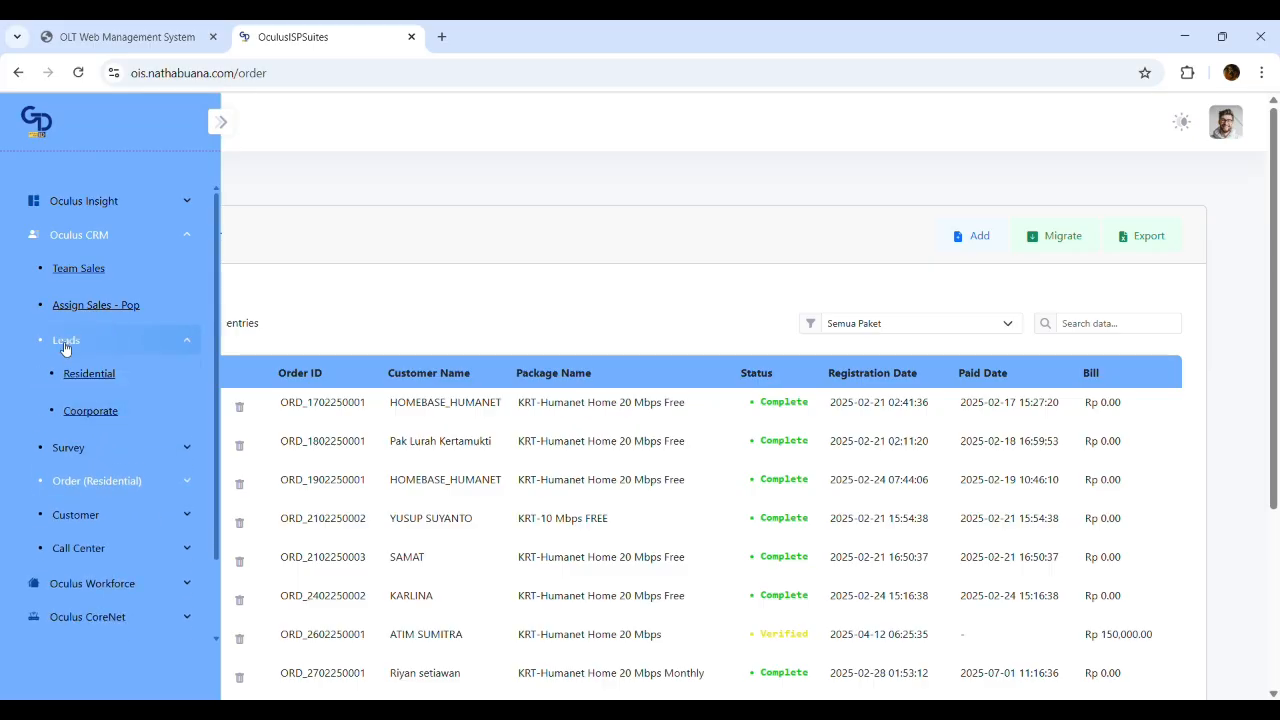
left_click(91, 371)
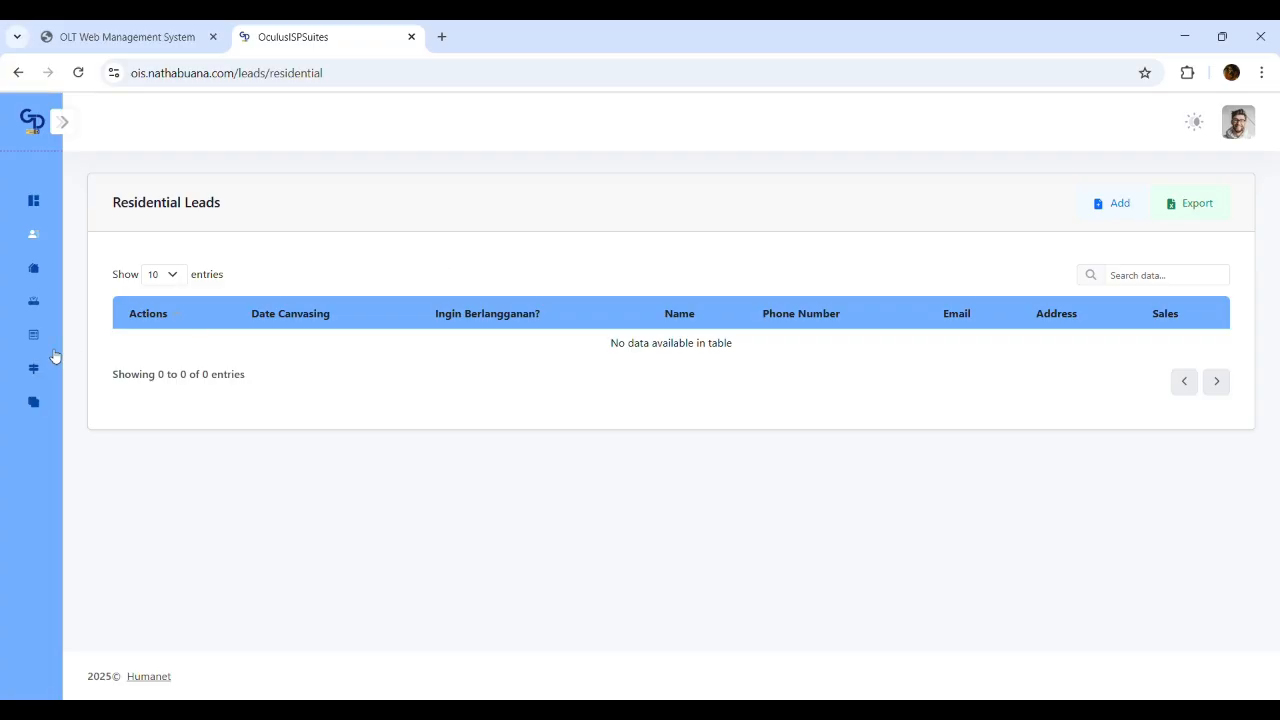
mouse_move(86, 366)
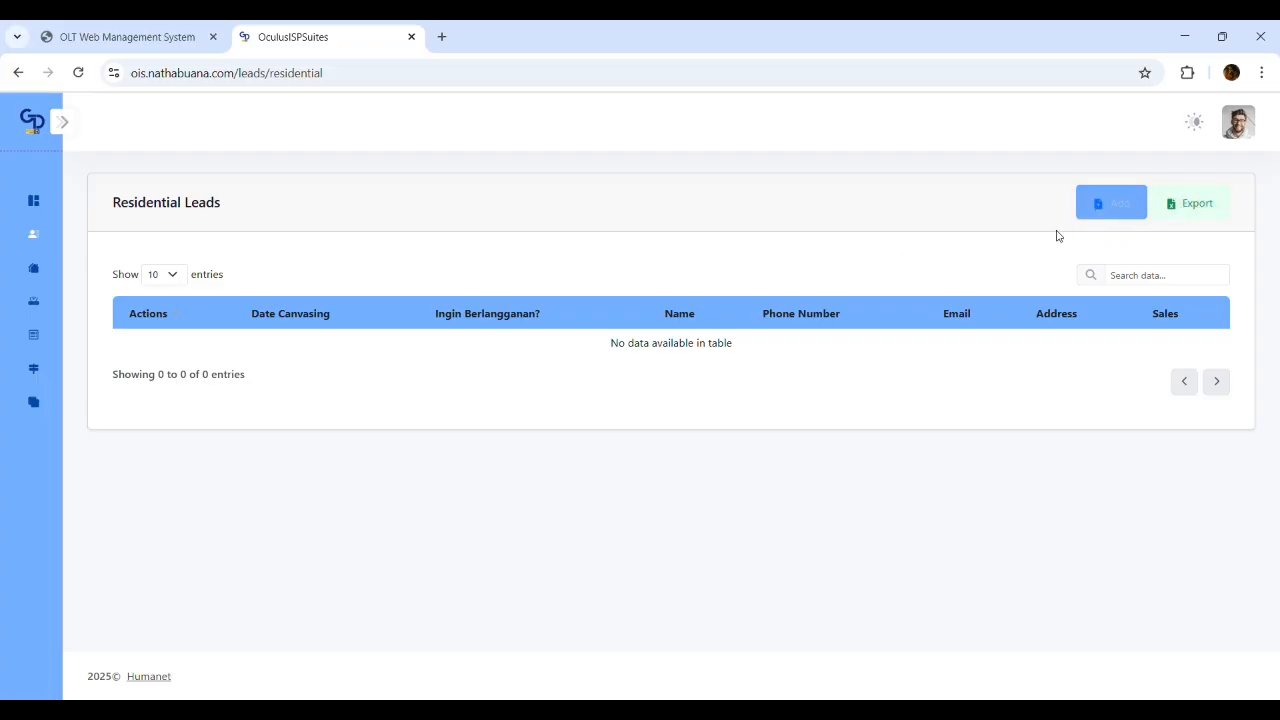
Add a residential lead named 'Logitecth' and complete its phone number from the autofill suggestion
left_click(1125, 203)
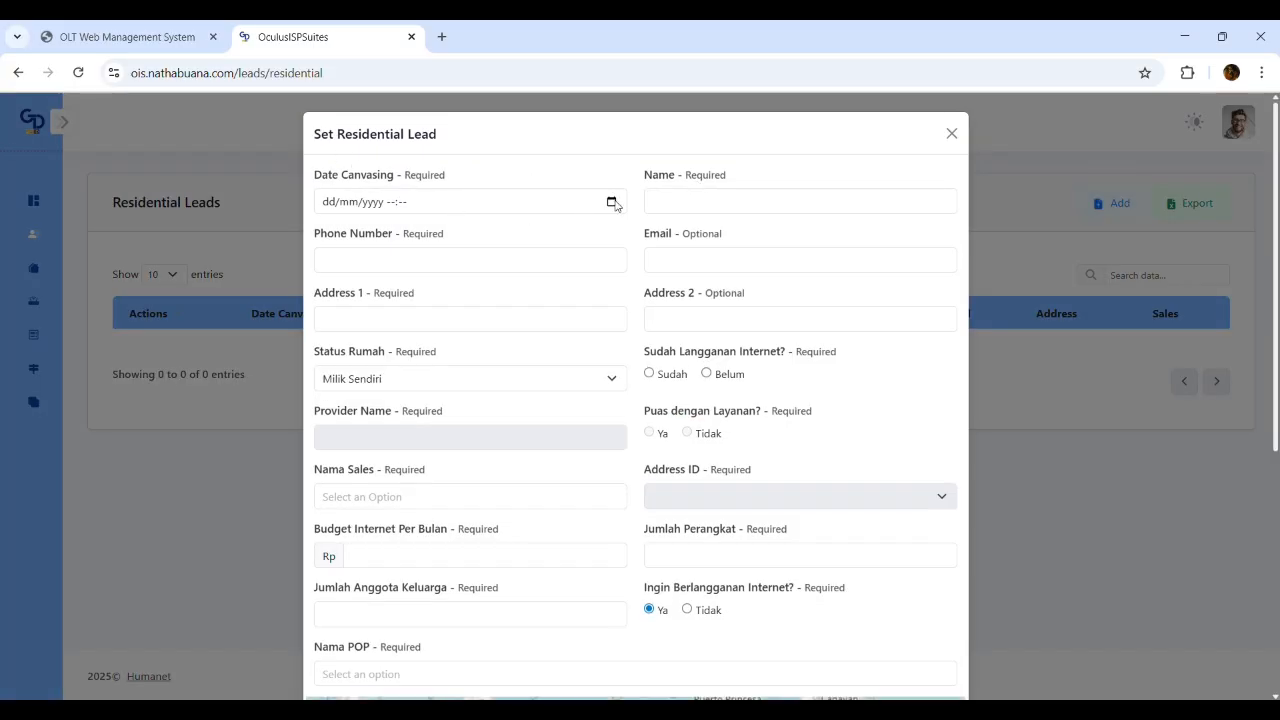
left_click(805, 204)
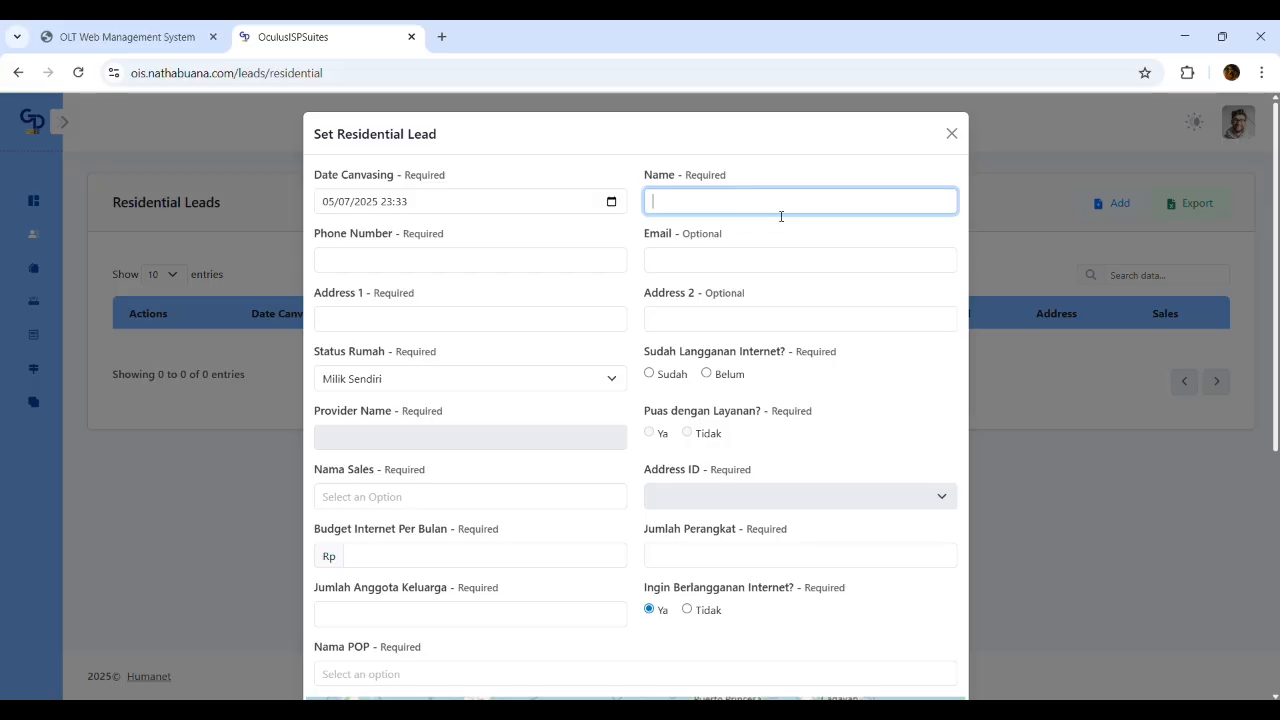
type("Logit")
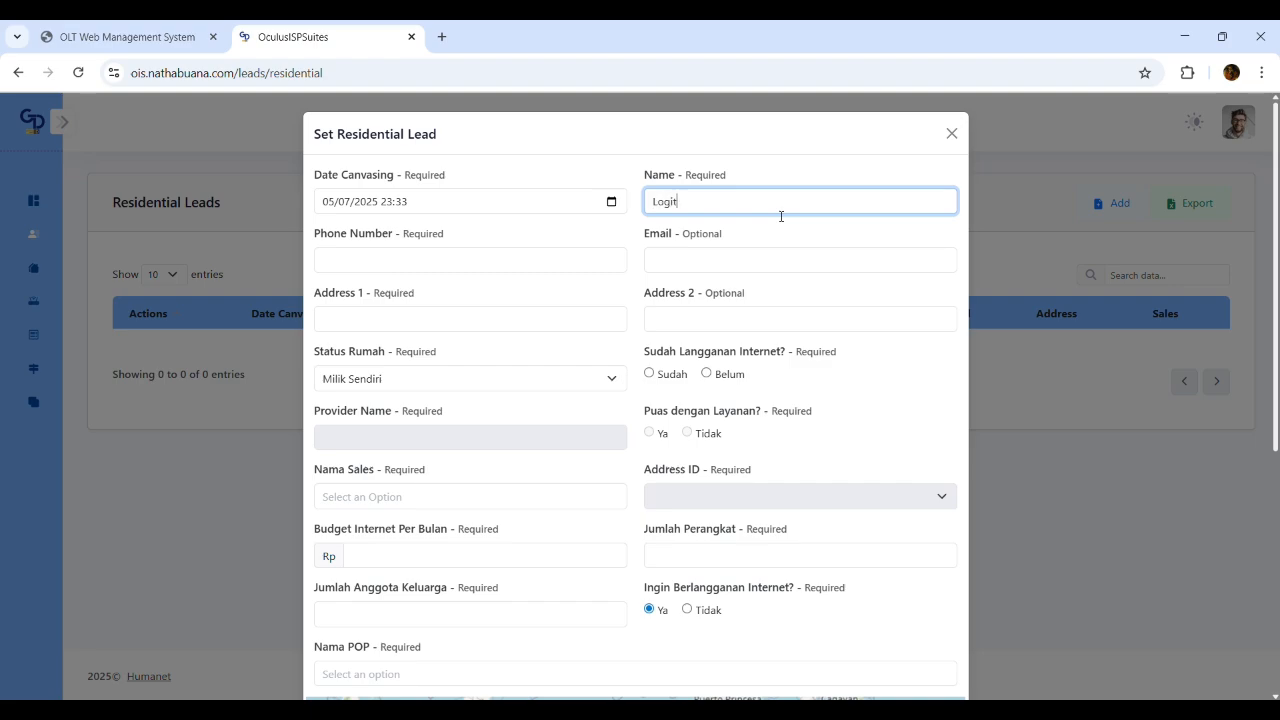
type("ect")
type("h")
left_click(470, 266)
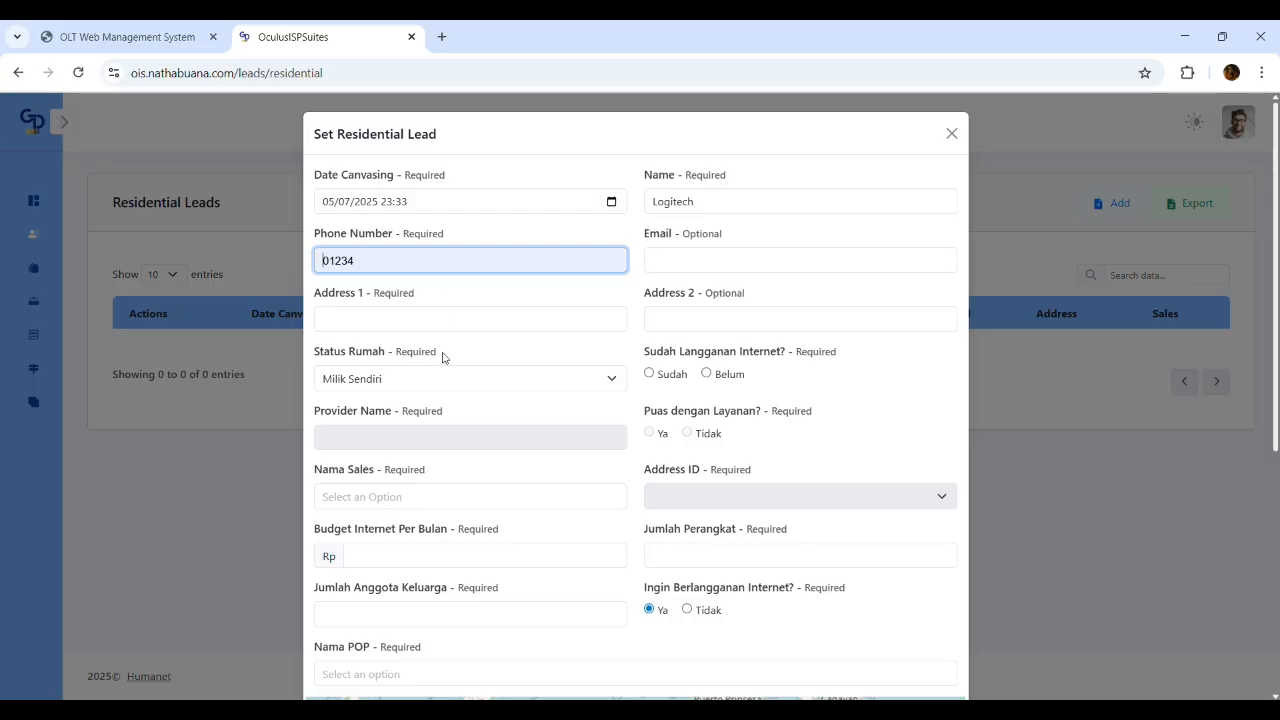
left_click(418, 288)
type("134234")
Point out that Phone Number is required and Email is optional, then go to Address 1
left_click(780, 262)
left_click(800, 211)
left_click(531, 258)
double_click(432, 234)
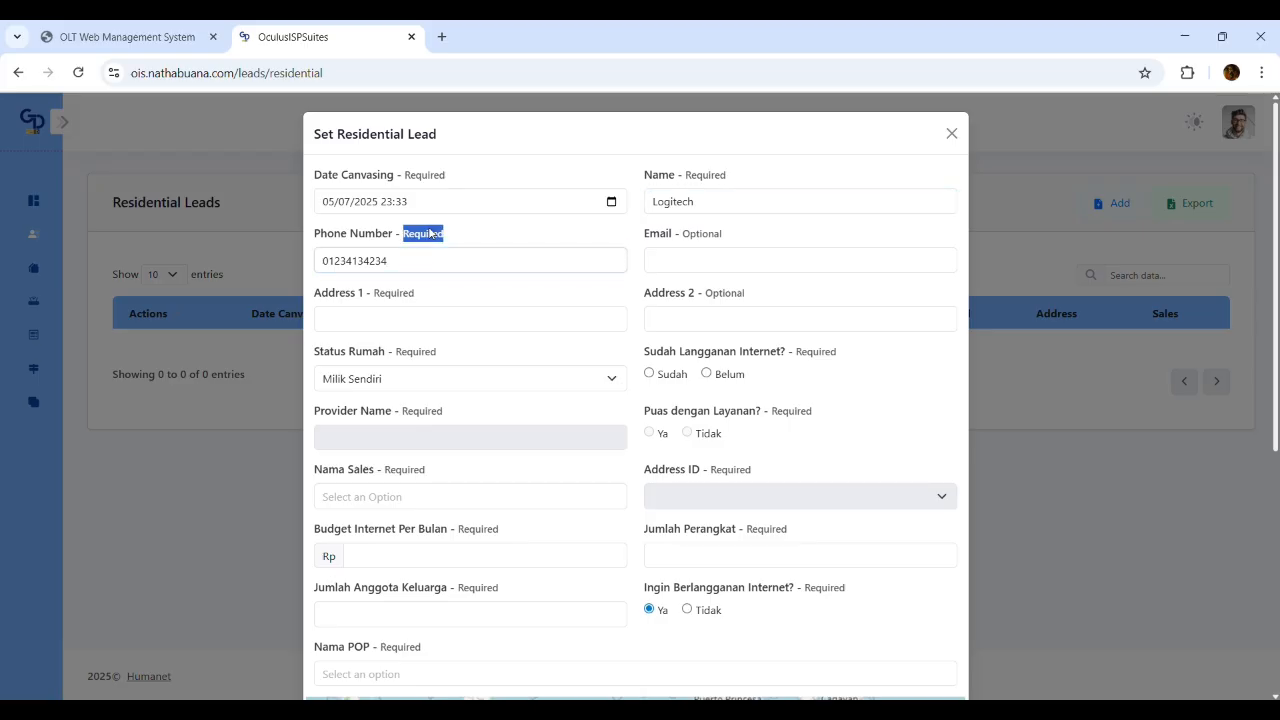
left_click(441, 245)
left_click_drag(460, 236, 395, 240)
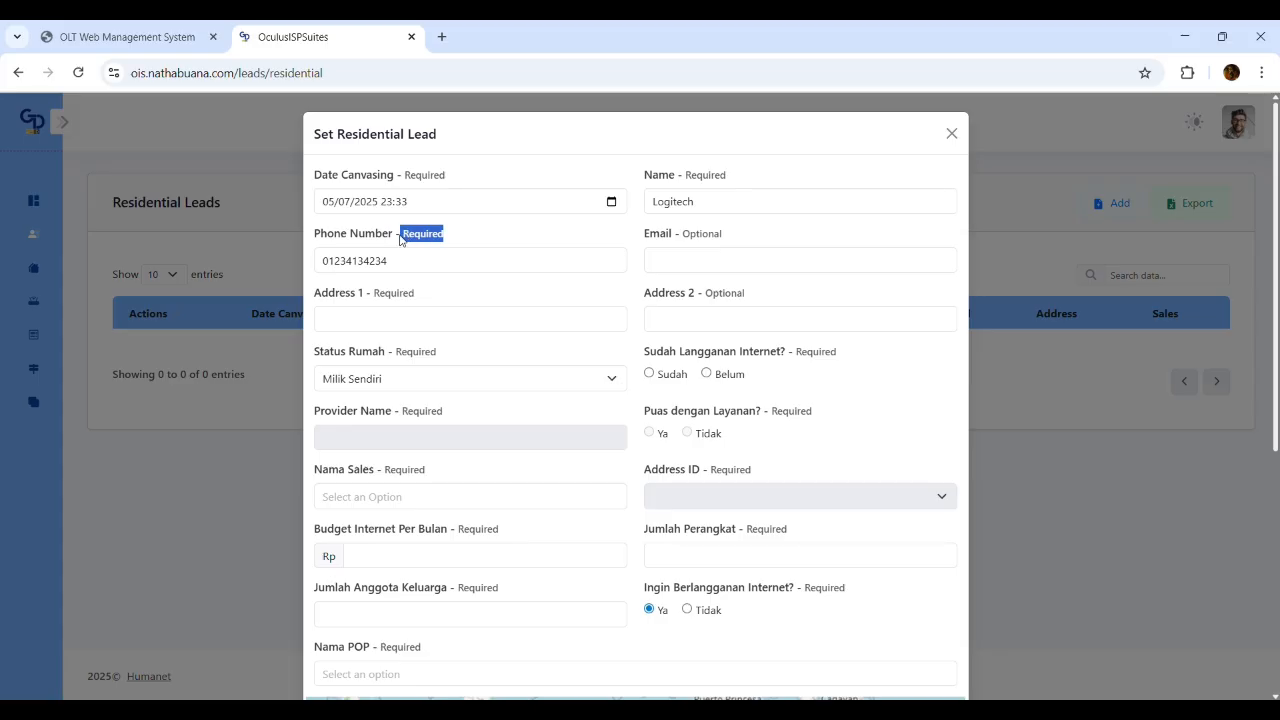
left_click(468, 231)
double_click(697, 239)
left_click(728, 237)
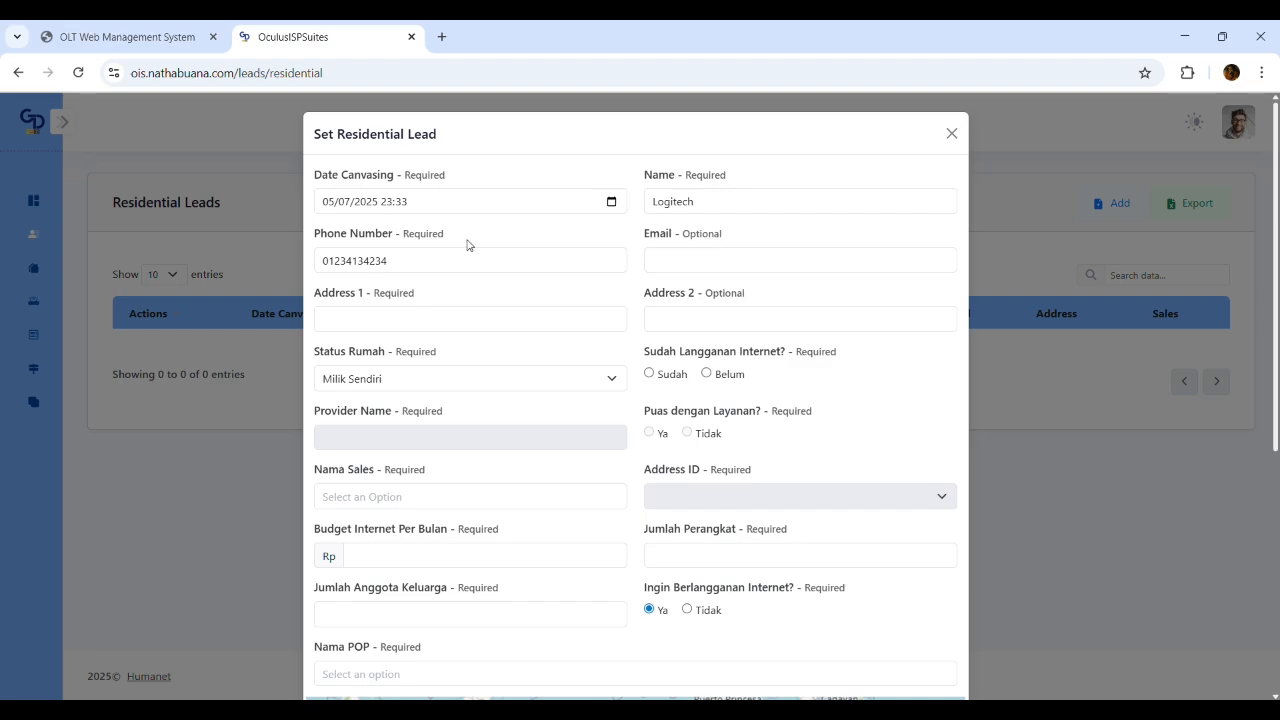
double_click(428, 235)
left_click(456, 318)
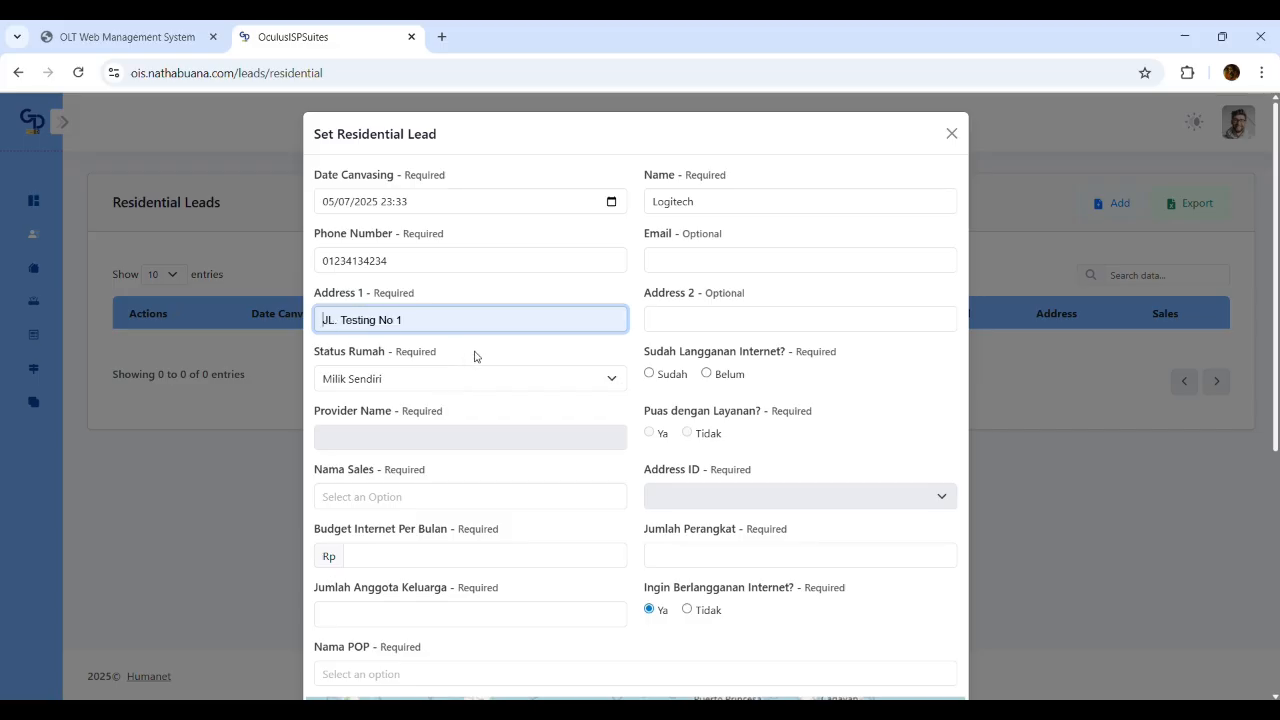
Fill Address 1 from the suggestion, mark existing internet as Sudah, with provider ProviderX
left_click(482, 358)
left_click(386, 389)
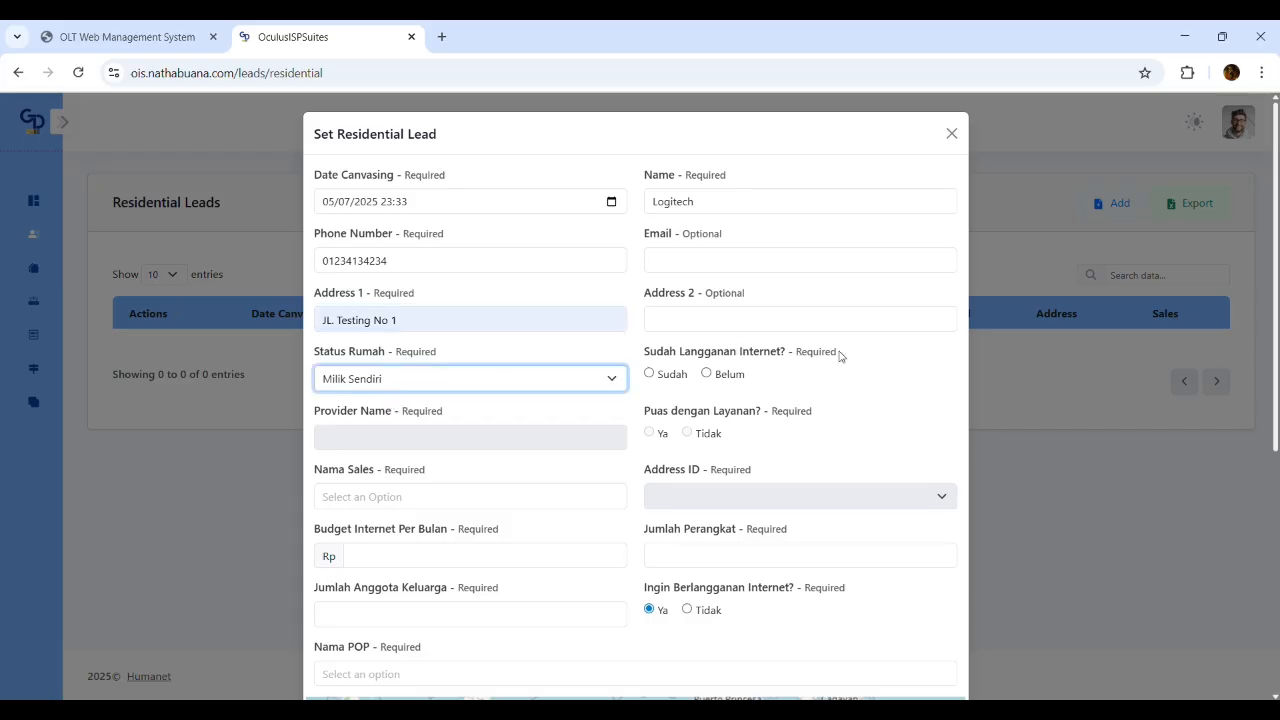
left_click(649, 374)
left_click(513, 439)
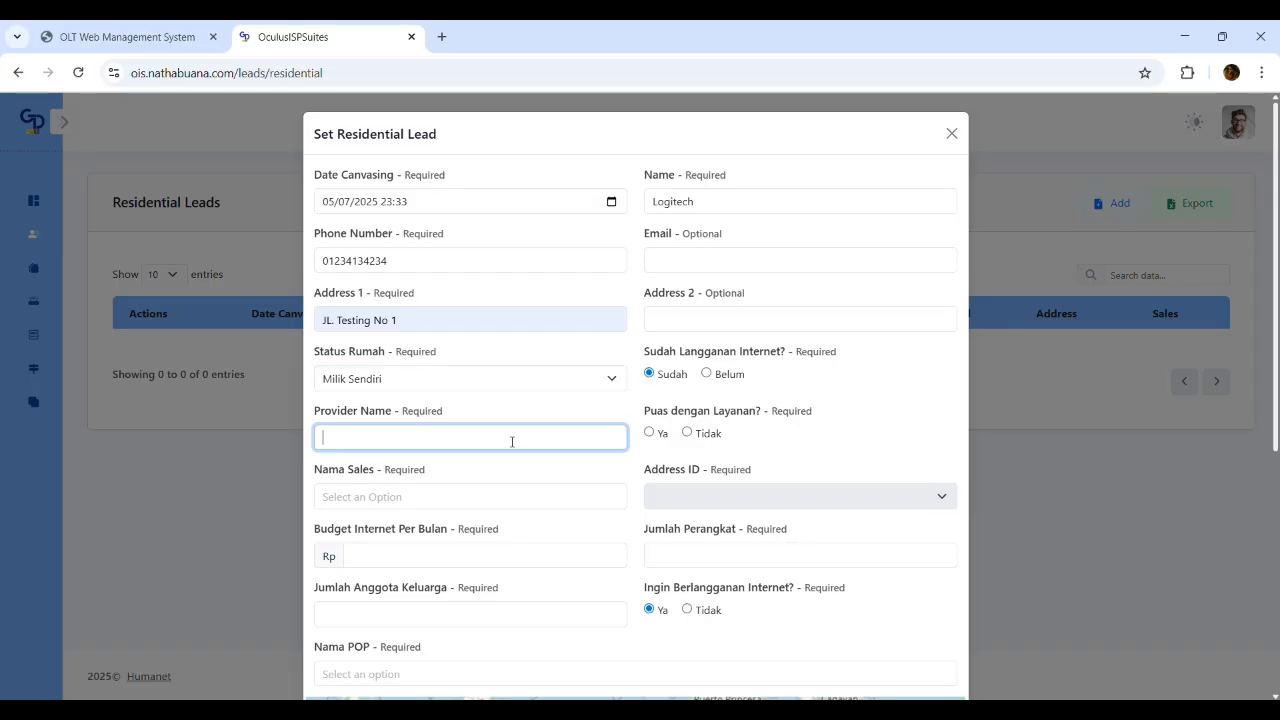
left_click(481, 547)
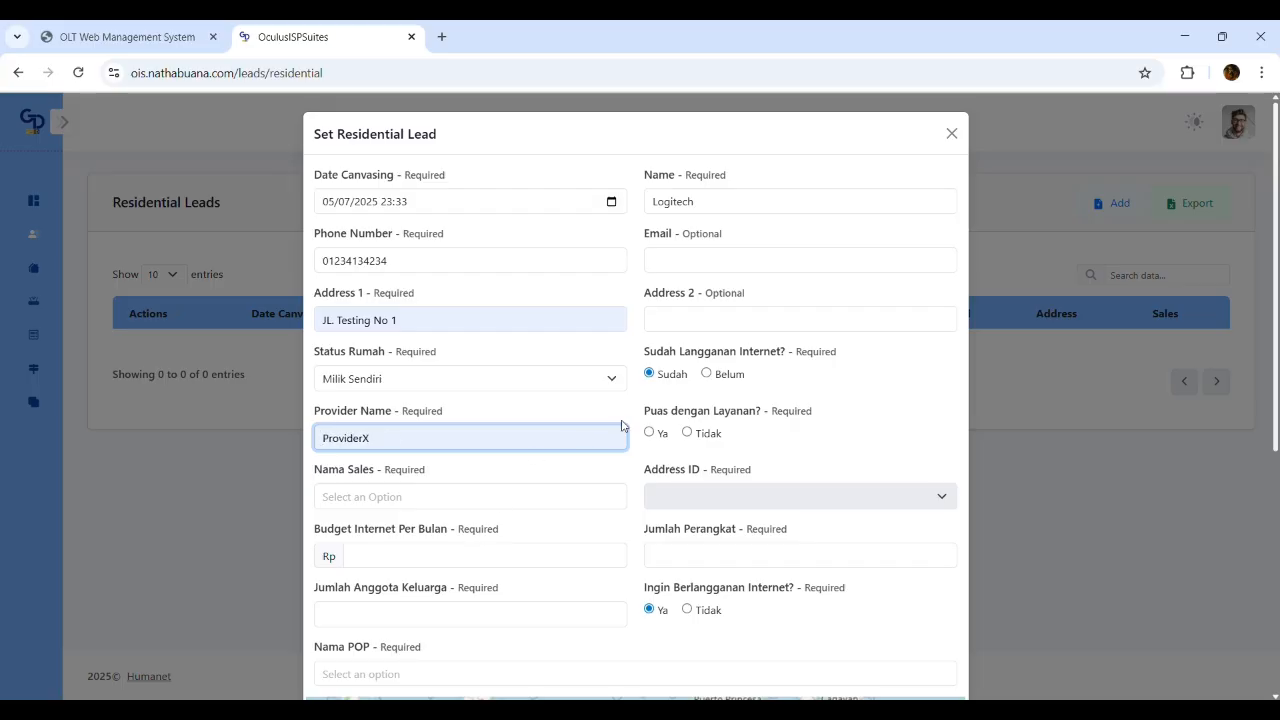
Answer Tidak to the service satisfaction question and assign a salesperson in Nama Sales
left_click_drag(763, 411, 635, 415)
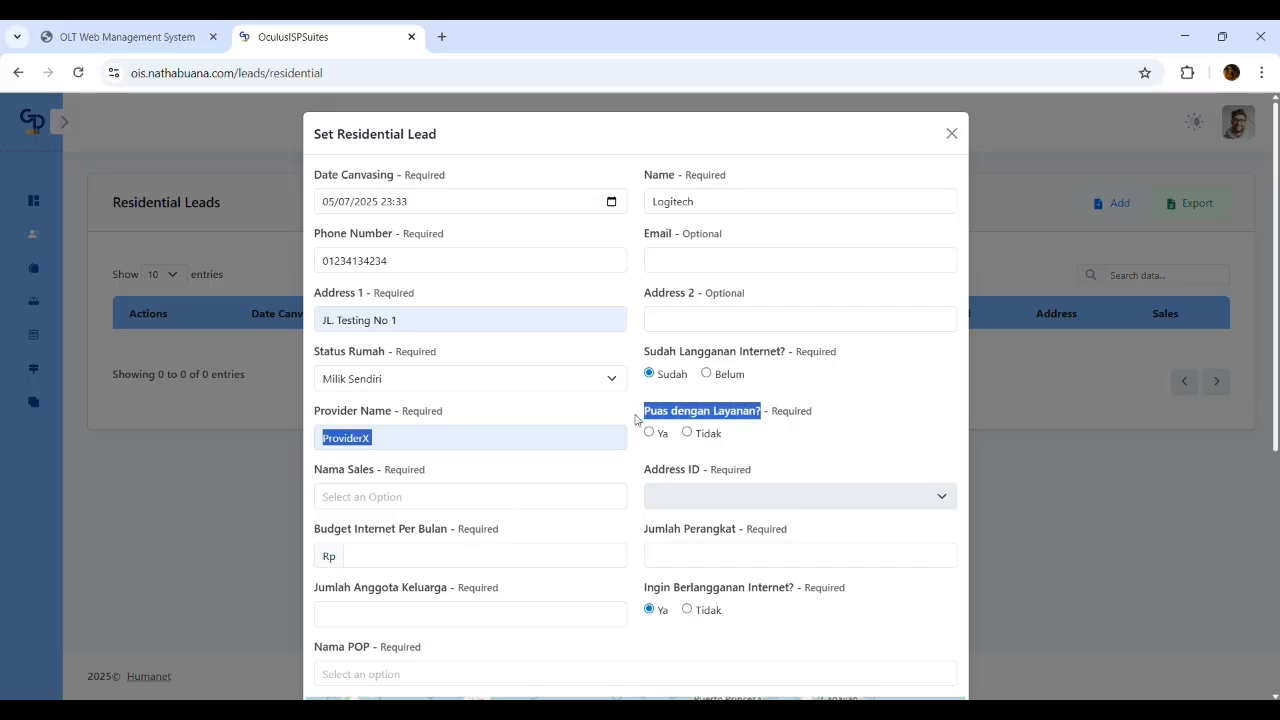
left_click(479, 399)
left_click(686, 432)
left_click(417, 505)
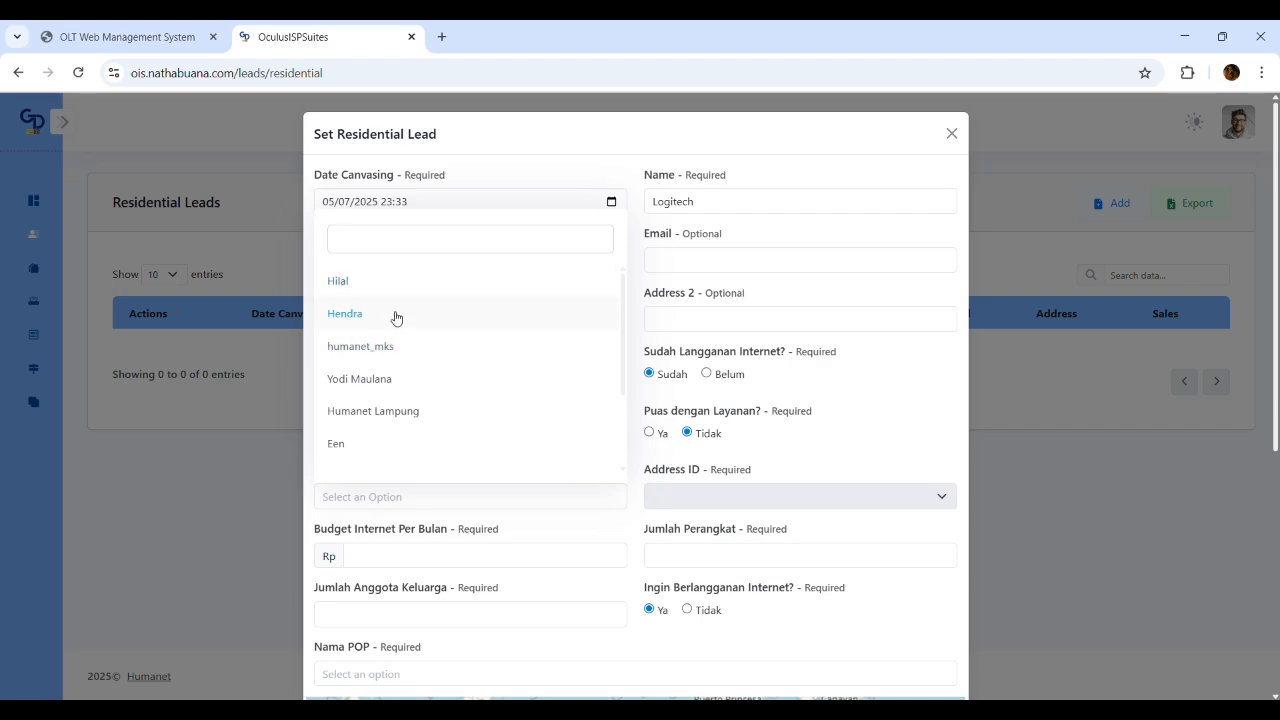
left_click(400, 289)
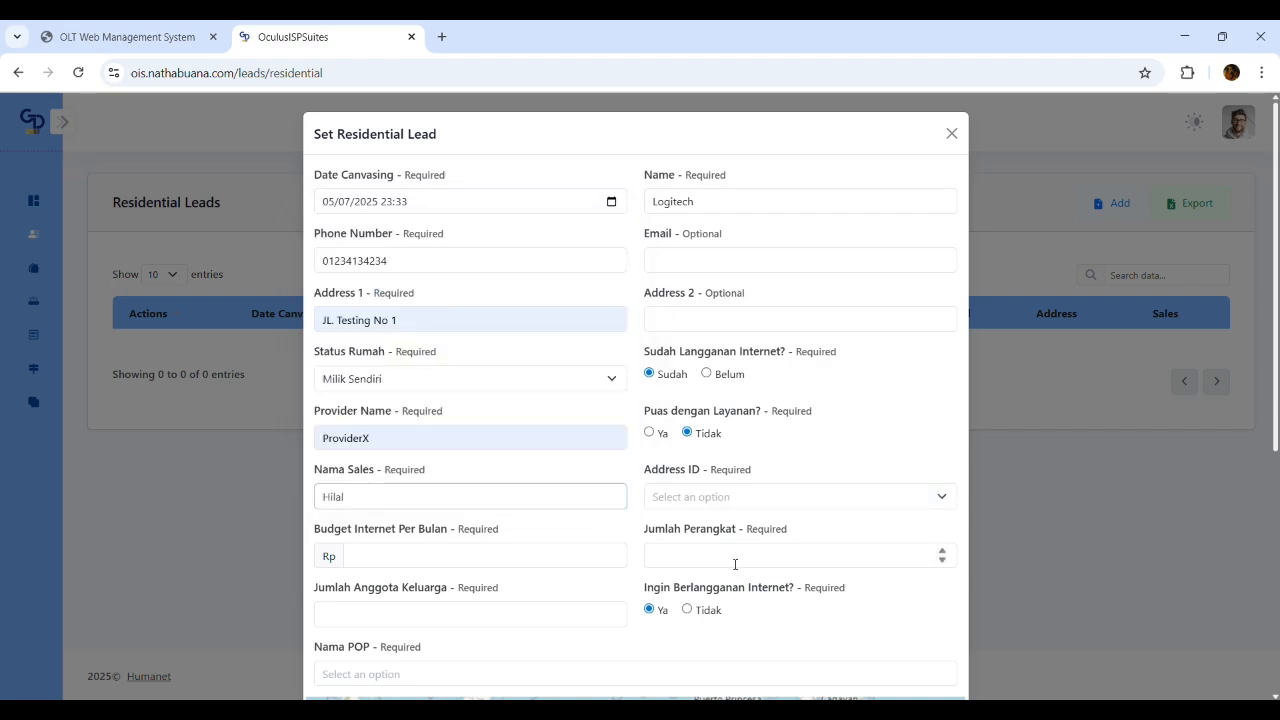
Select the first option in the Address ID list
scroll(688, 366, "down", 2)
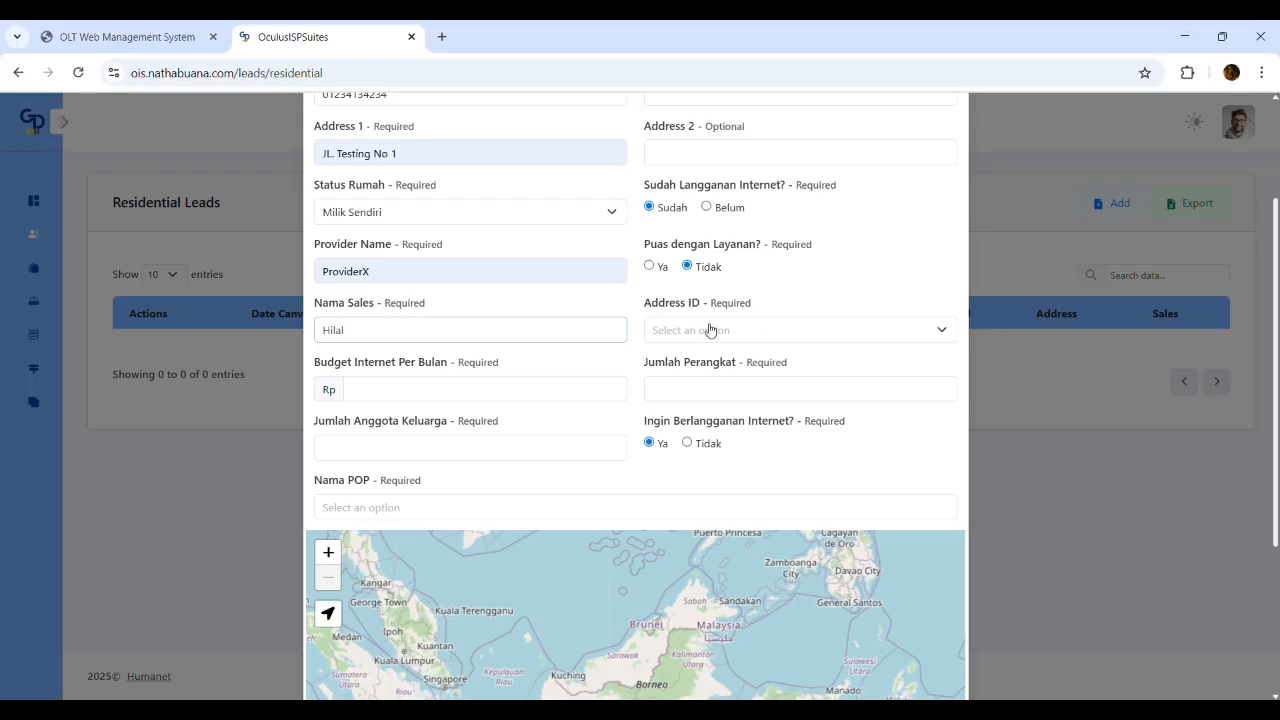
left_click(778, 330)
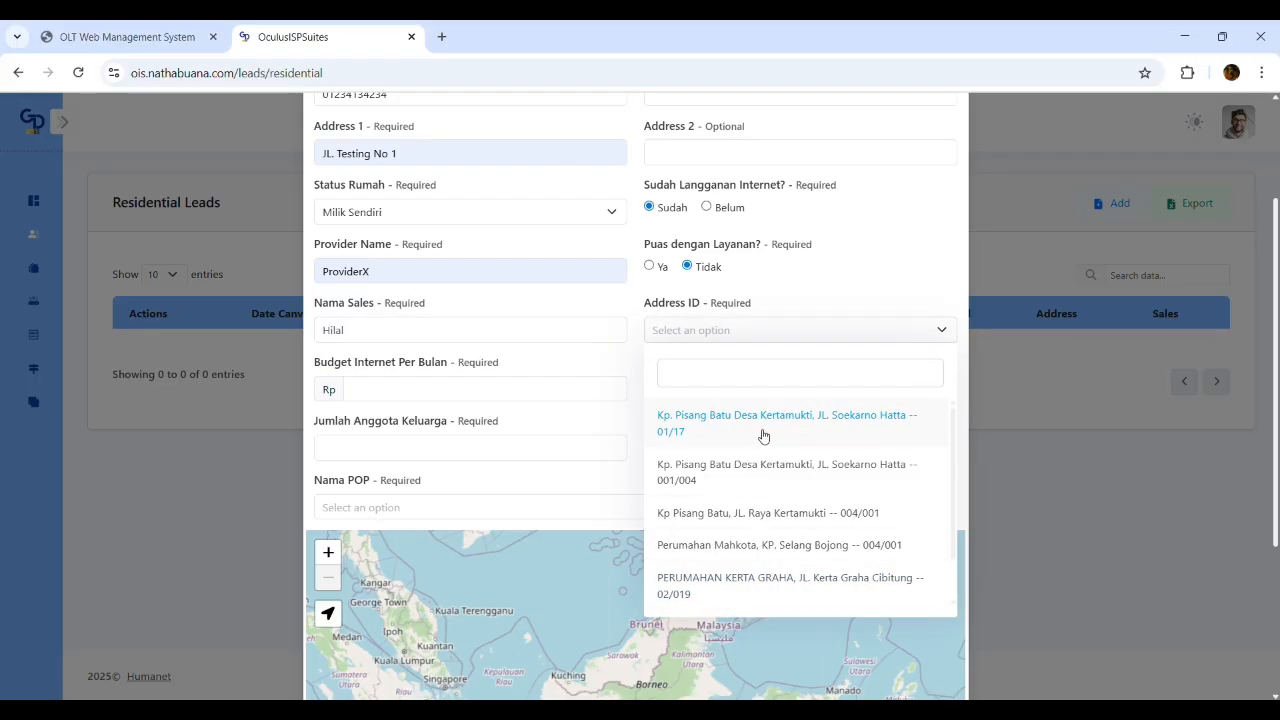
scroll(768, 440, "down", 1)
scroll(776, 446, "up", 1)
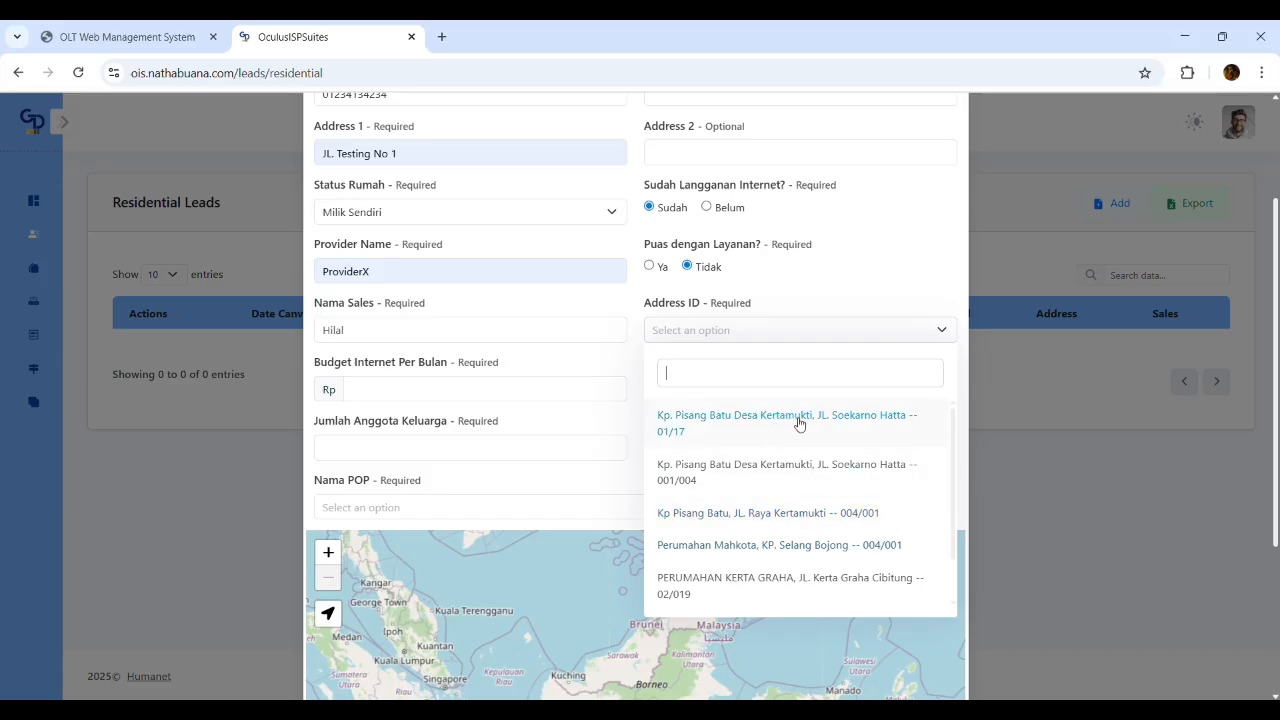
left_click(733, 442)
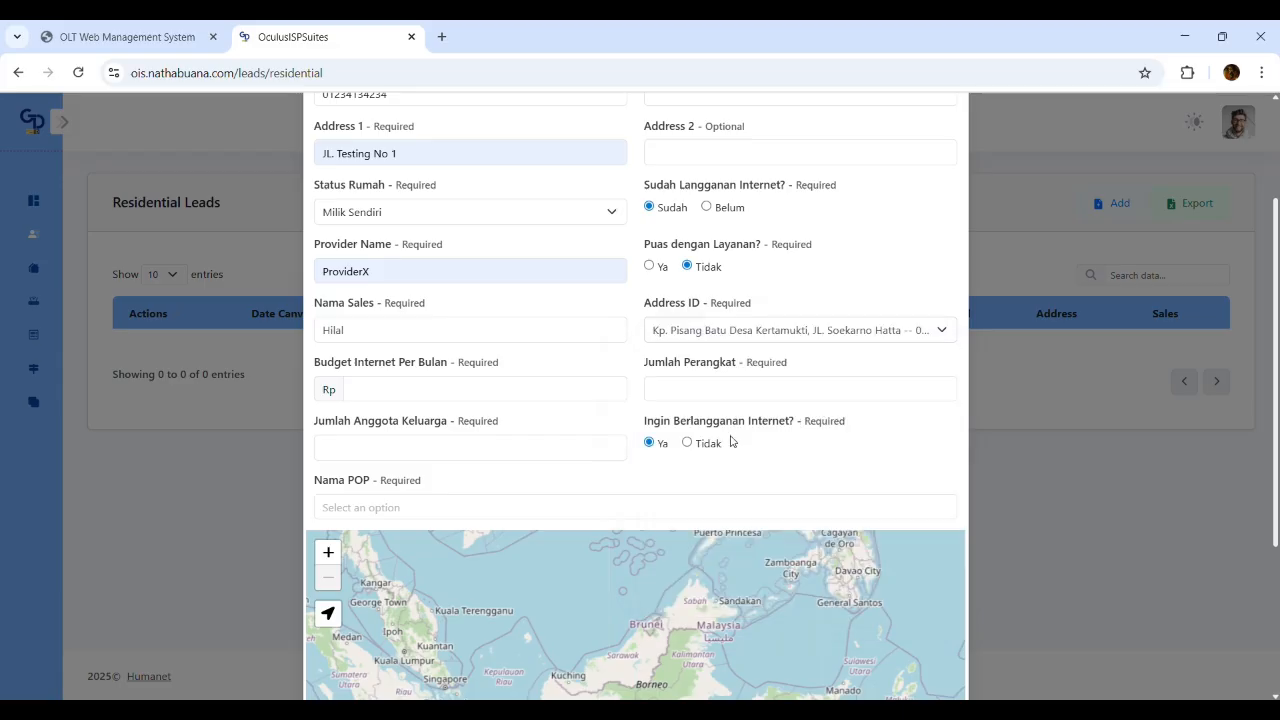
Enter a monthly budget of 200,000, 3 devices and 3 family members
left_click(442, 399)
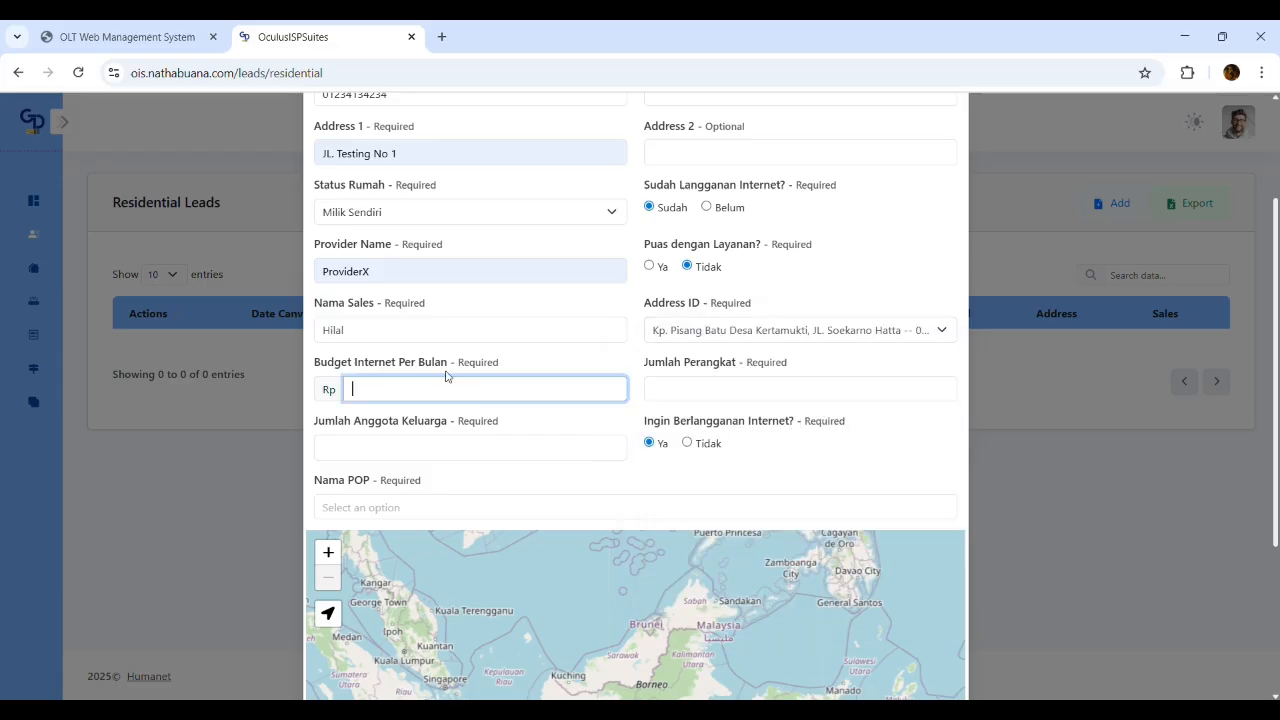
type("200,000")
left_click(688, 393)
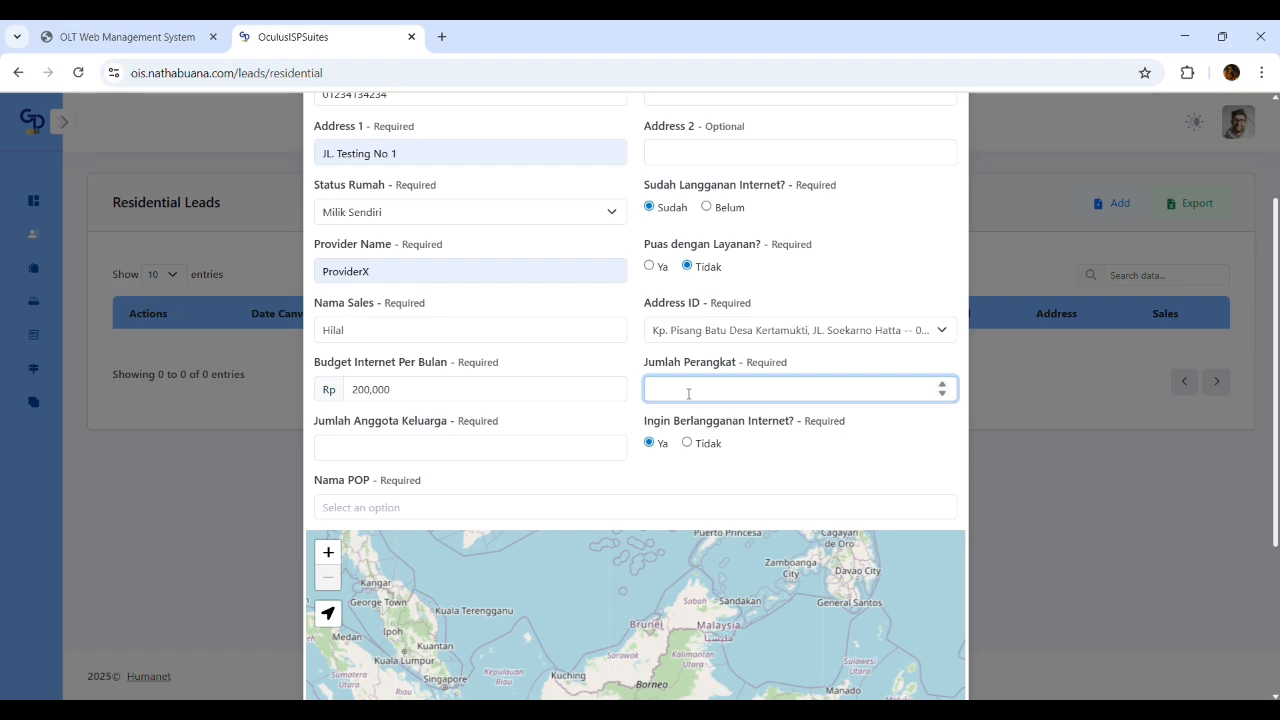
type("3")
left_click(492, 458)
type("3")
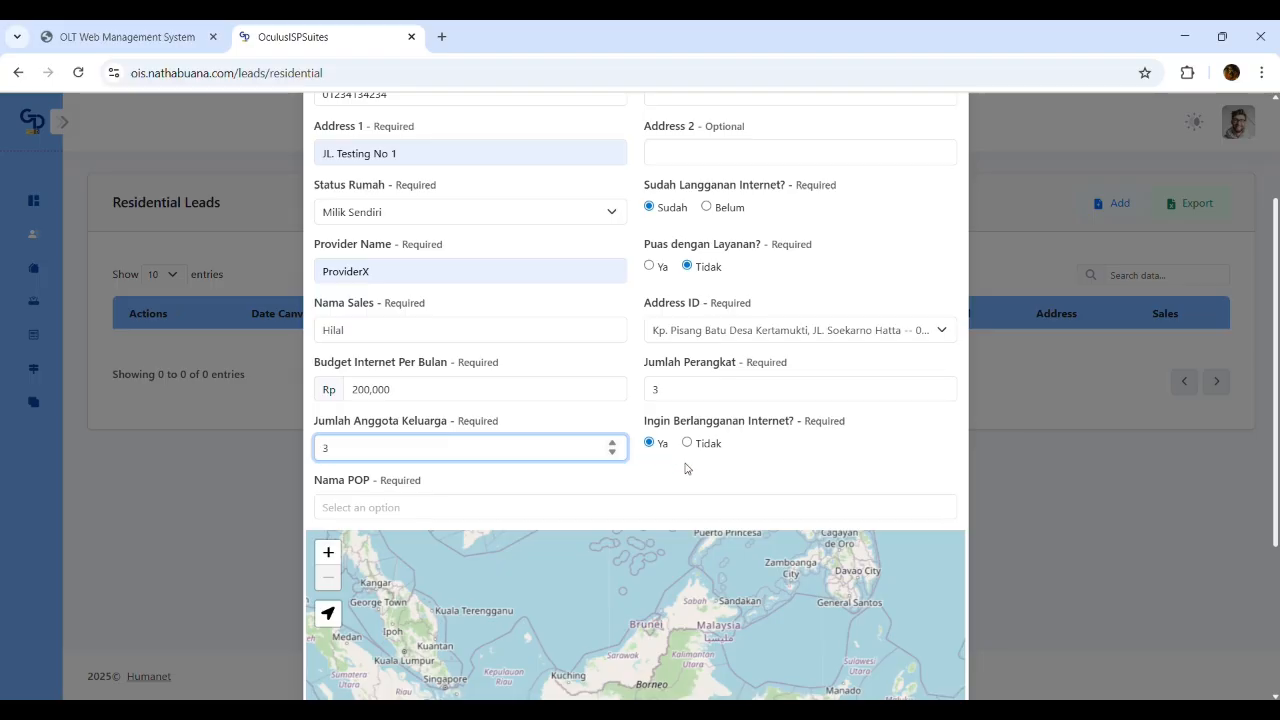
left_click_drag(848, 428, 637, 428)
left_click(807, 428)
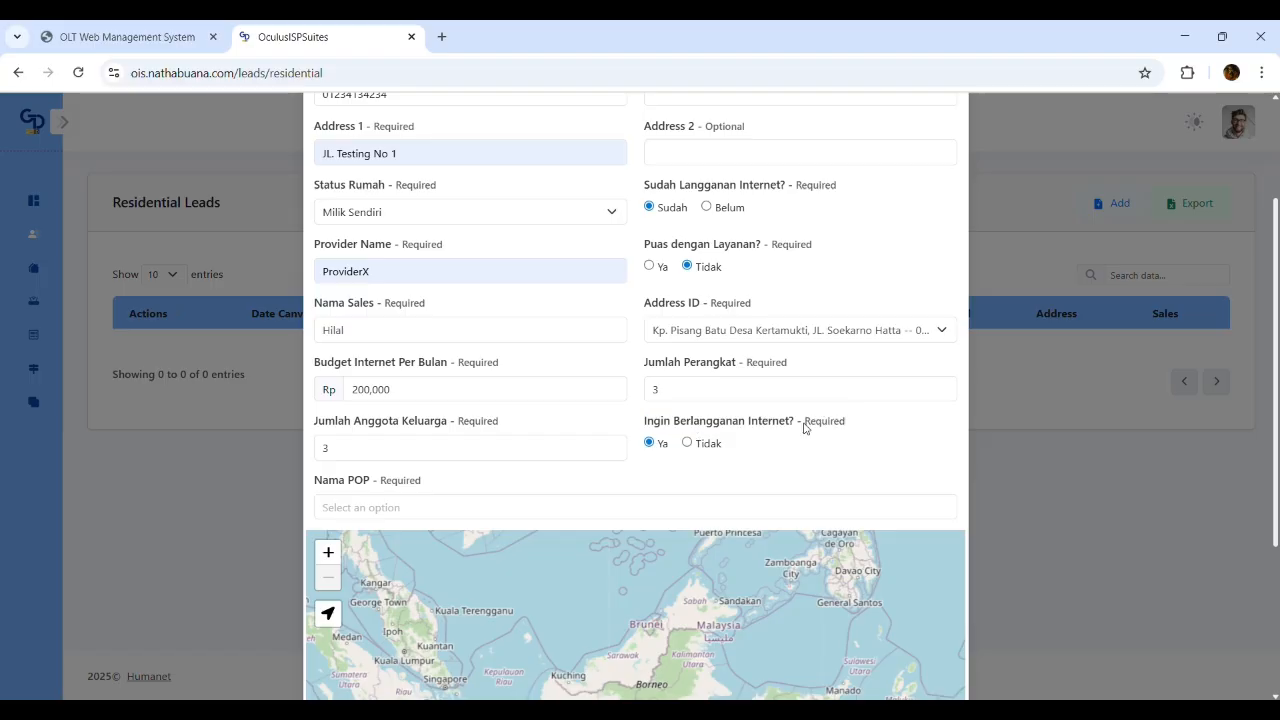
Set wants-to-subscribe to Ya and choose POP Kertamukti as the POP name
left_click(687, 443)
left_click(649, 442)
left_click(436, 514)
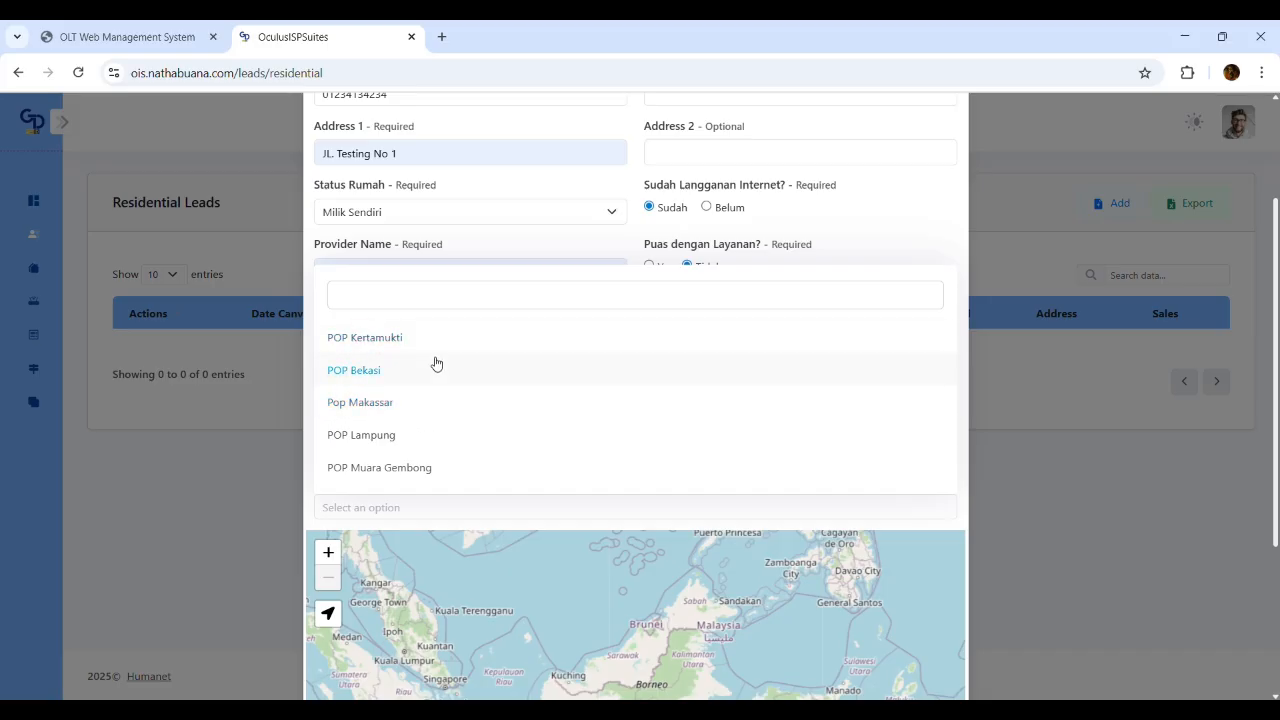
left_click(446, 340)
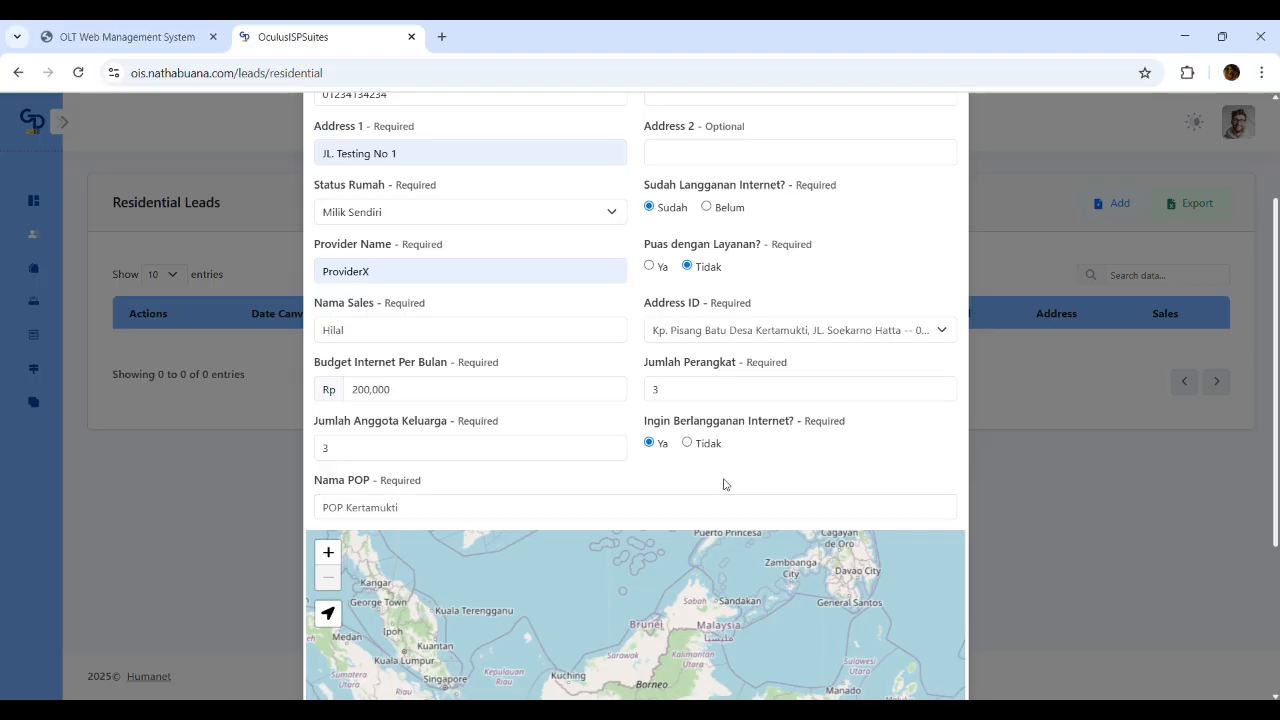
Pan the lead form's map over Java and request the current location
scroll(725, 484, "down", 3)
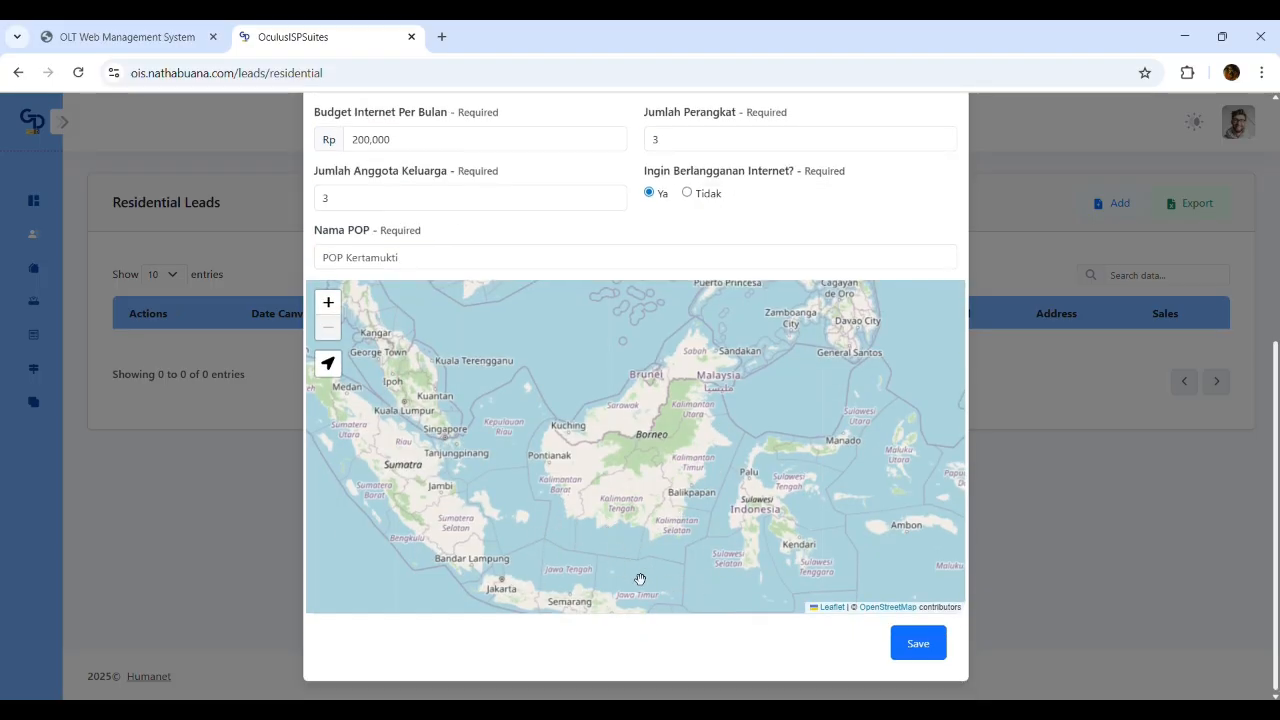
left_click_drag(613, 597, 660, 503)
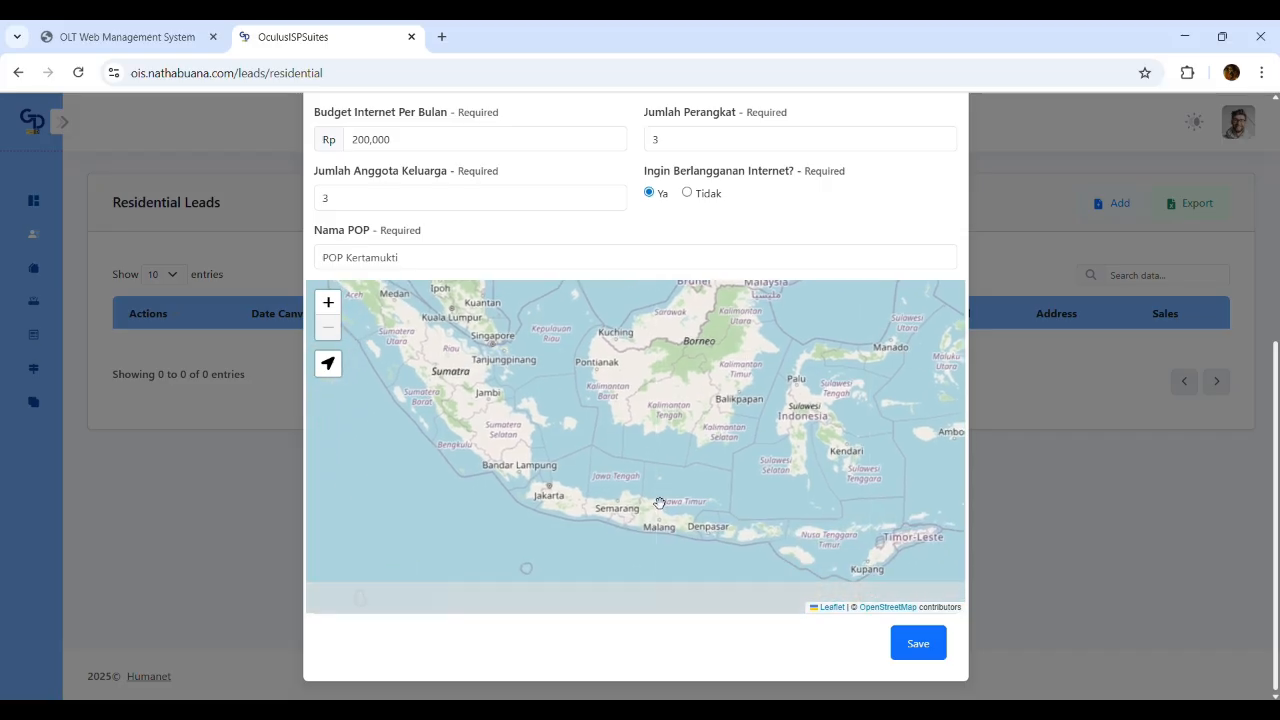
left_click_drag(549, 444, 522, 471)
left_click(328, 364)
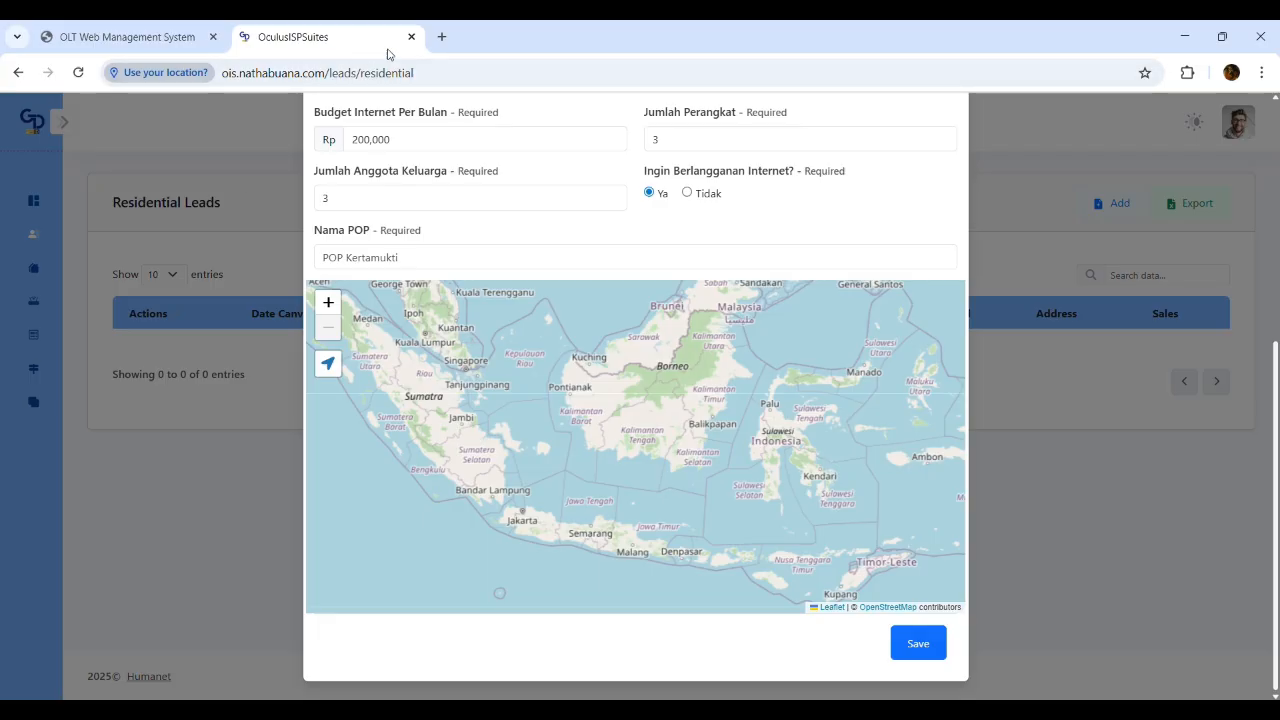
Load ois.gerbangdata.co.id in a new tab and close the old nathabuana tab
left_click(437, 44)
type("ois")
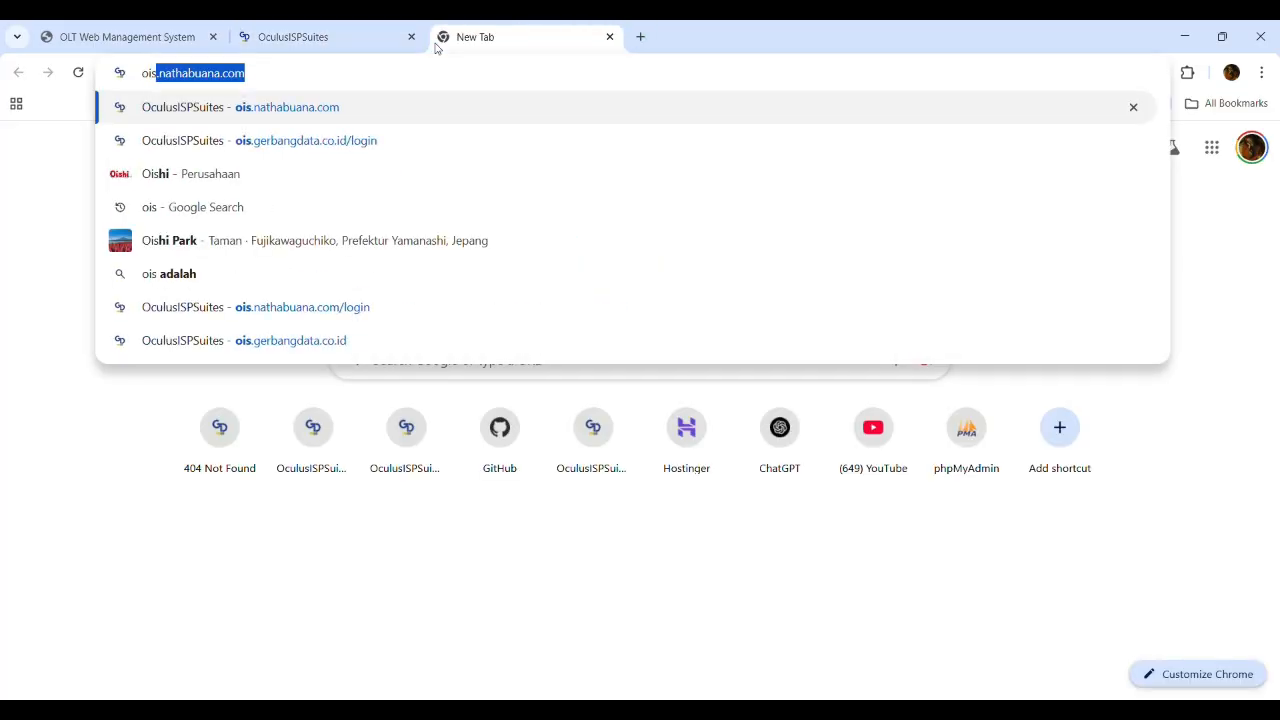
type(".gerba")
key("BackSpace")
key("BackSpace")
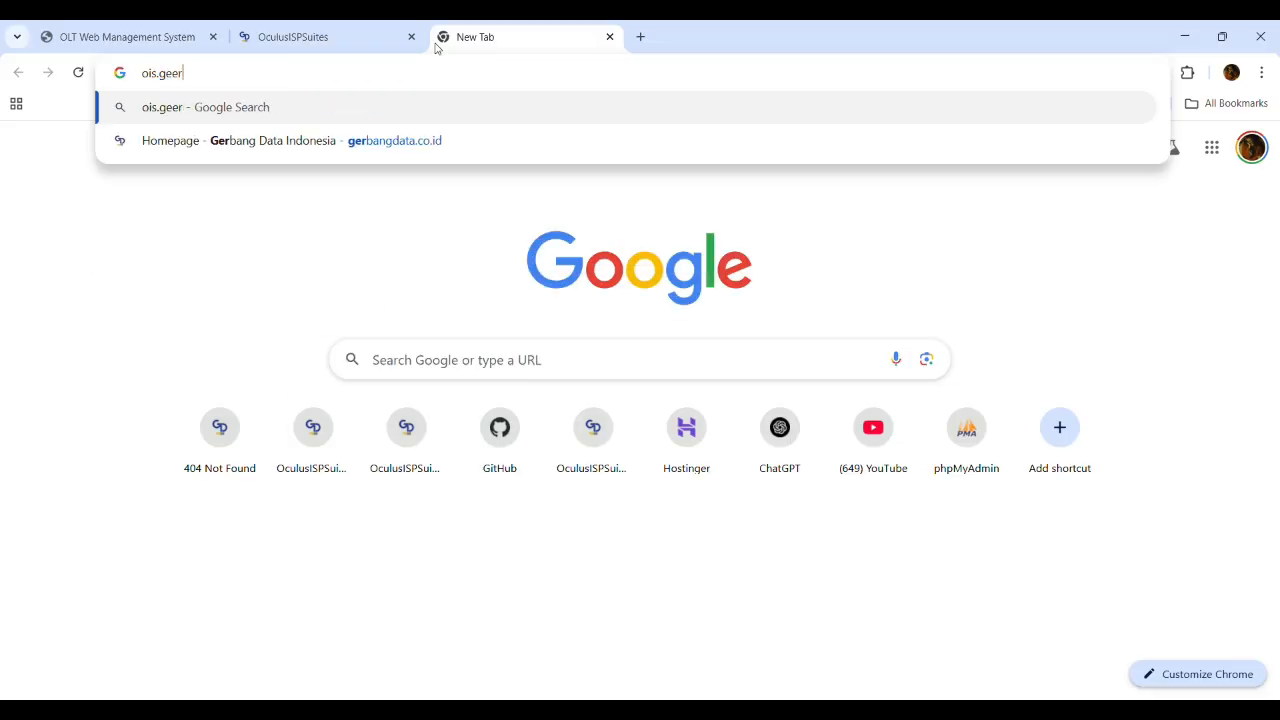
type("ba")
key("Return")
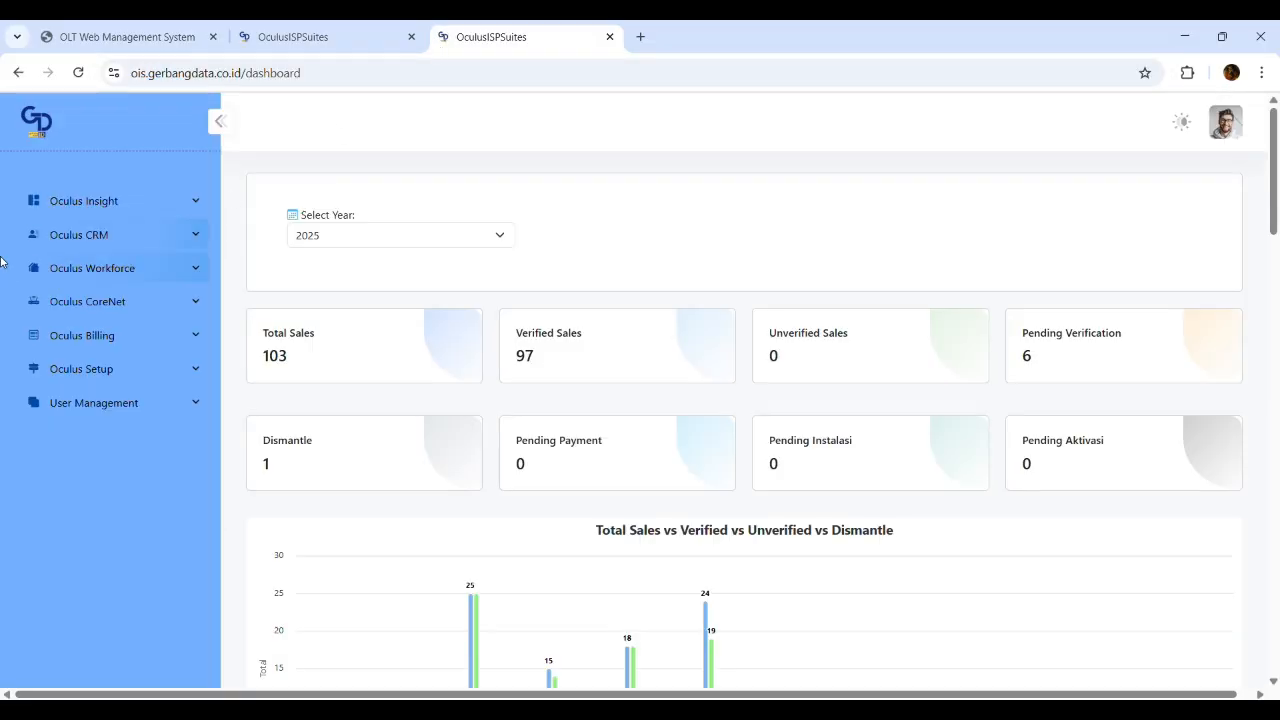
left_click(411, 37)
Go to Oculus CRM > Leads > Residential on the new site
left_click(80, 236)
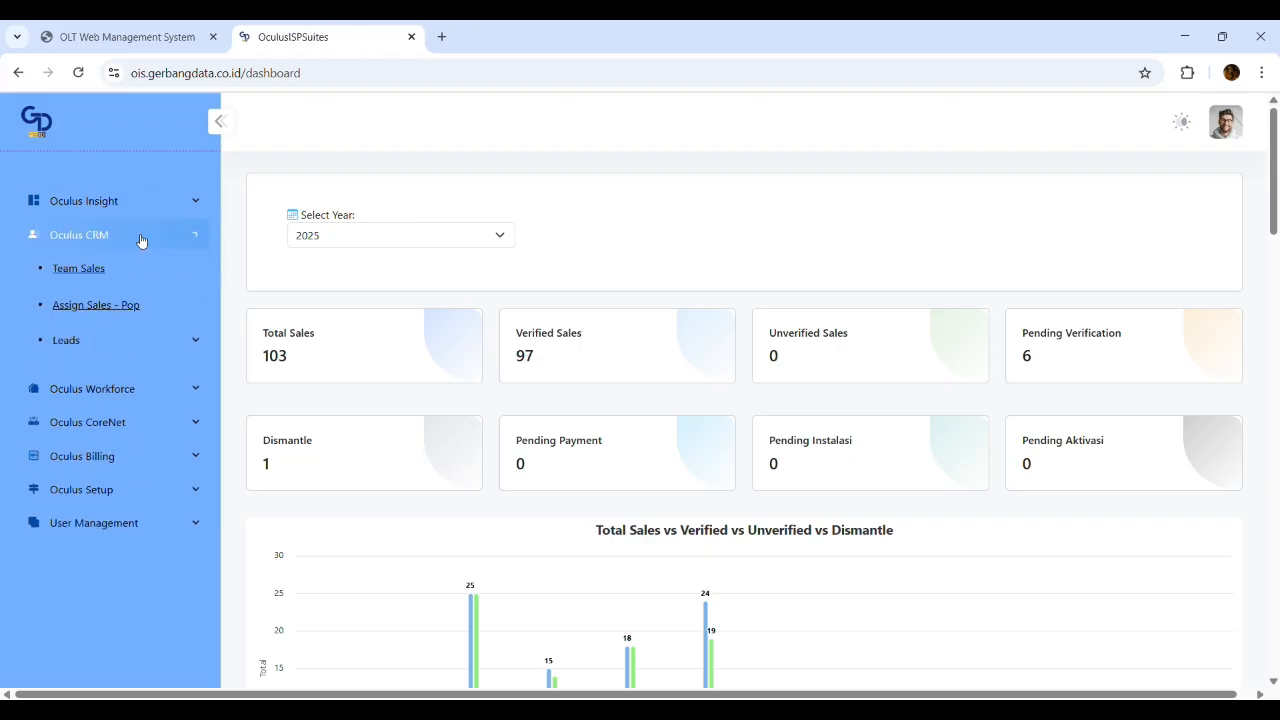
left_click(150, 340)
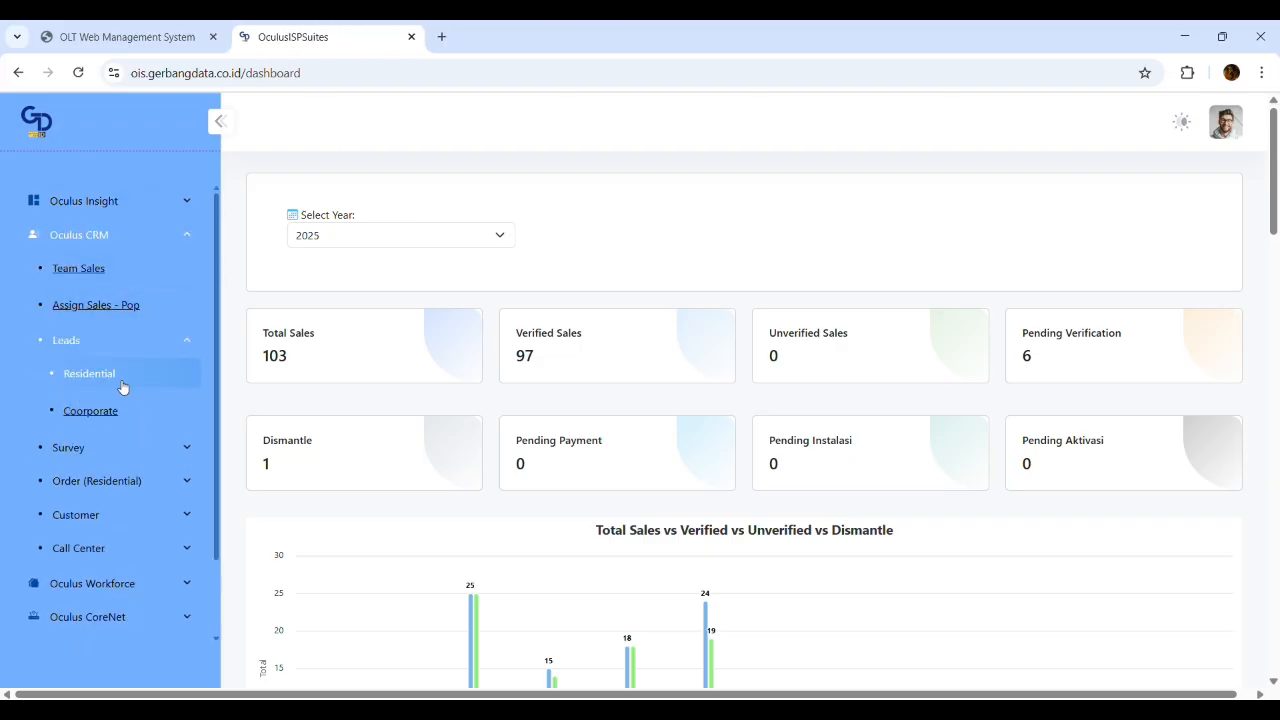
left_click(122, 384)
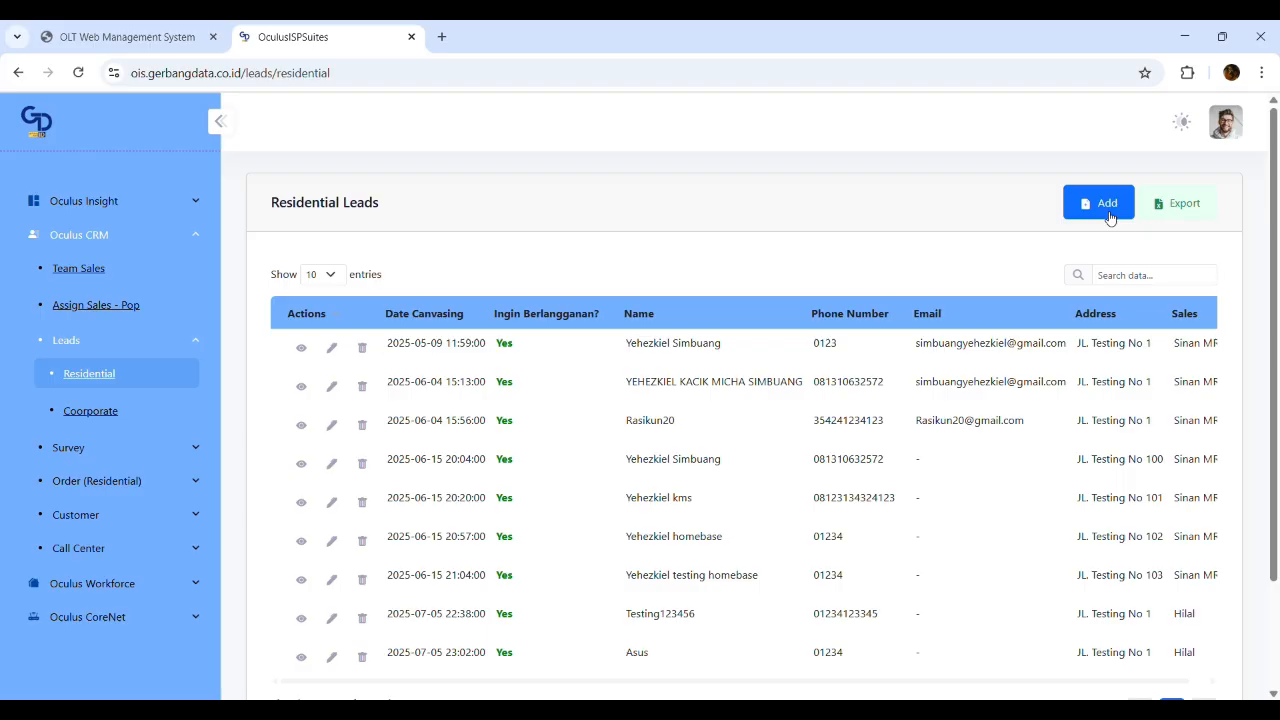
Add a new residential lead named 'Logitect' with a phone number, leaving Email blank
left_click(1108, 205)
scroll(389, 451, "down", 5)
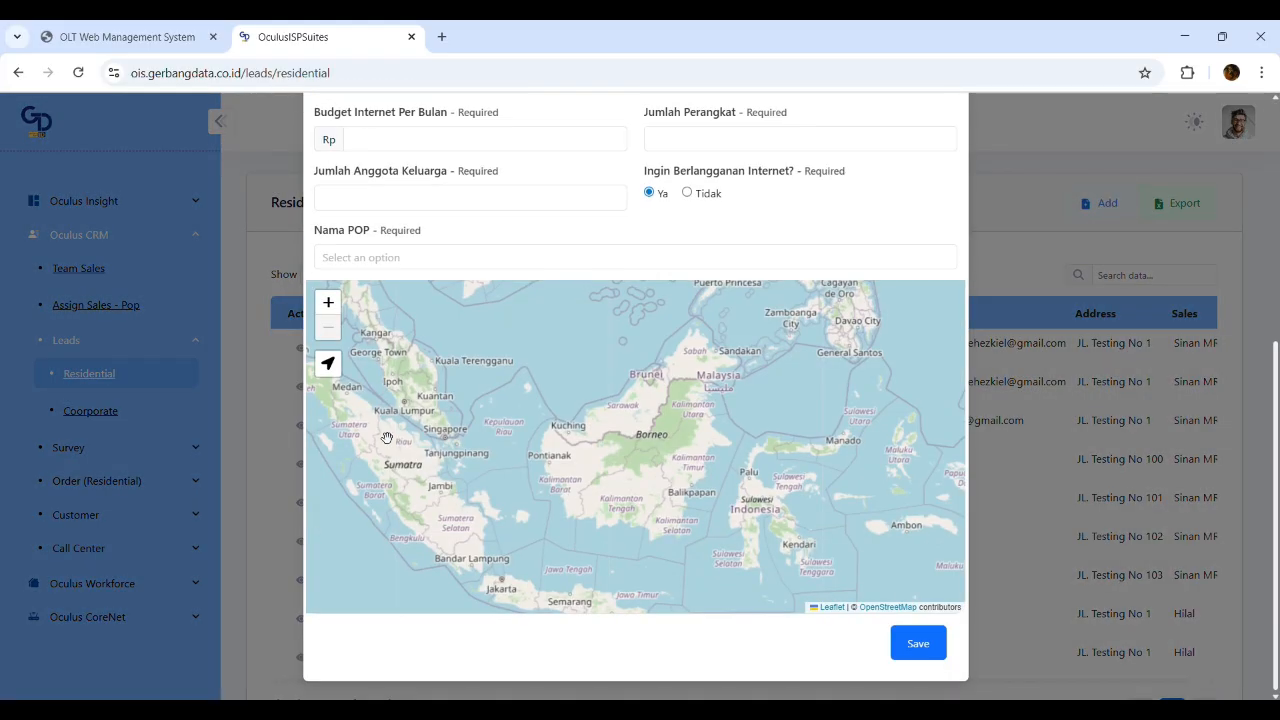
scroll(389, 451, "up", 3)
scroll(494, 220, "up", 5)
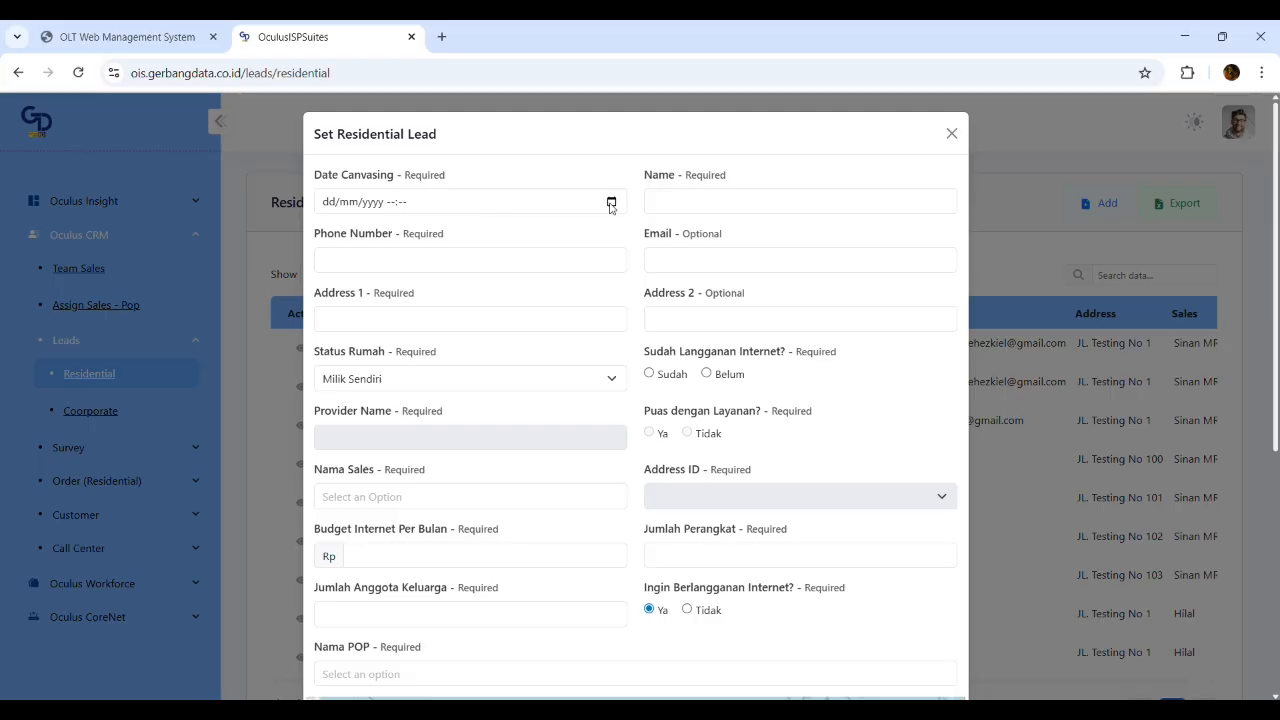
left_click(794, 204)
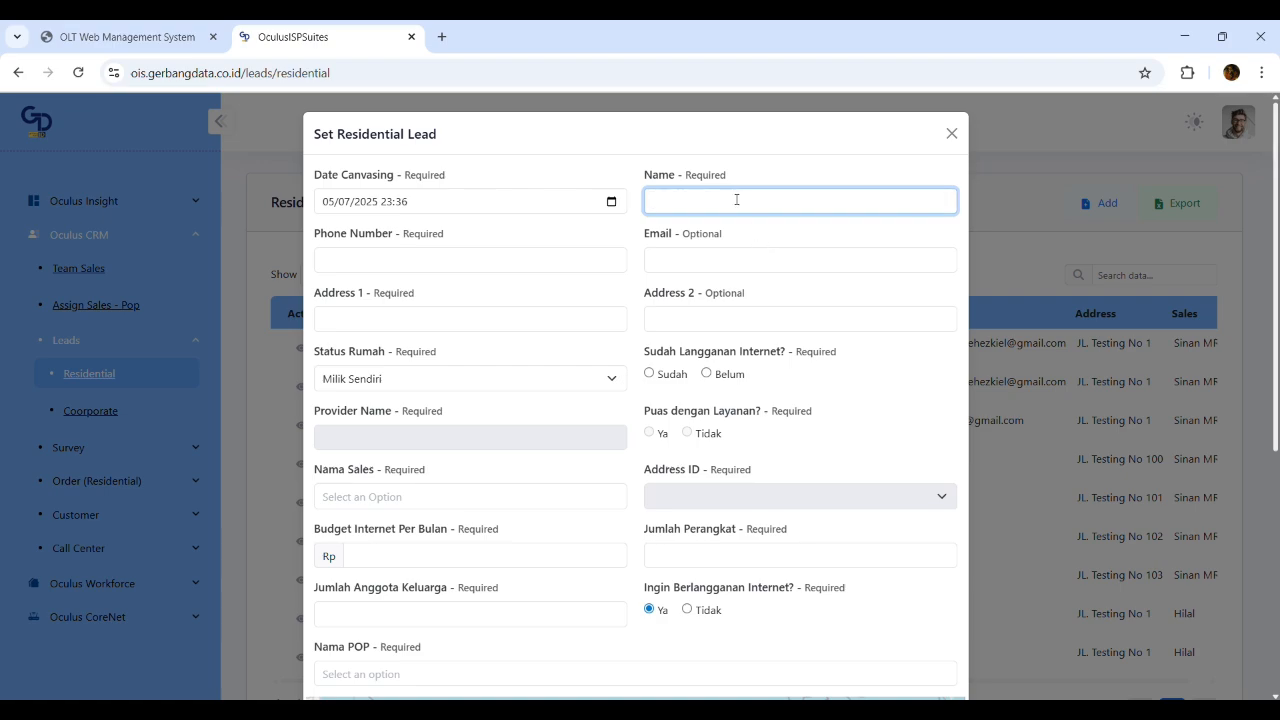
type("Logitect")
left_click(494, 262)
type("01234")
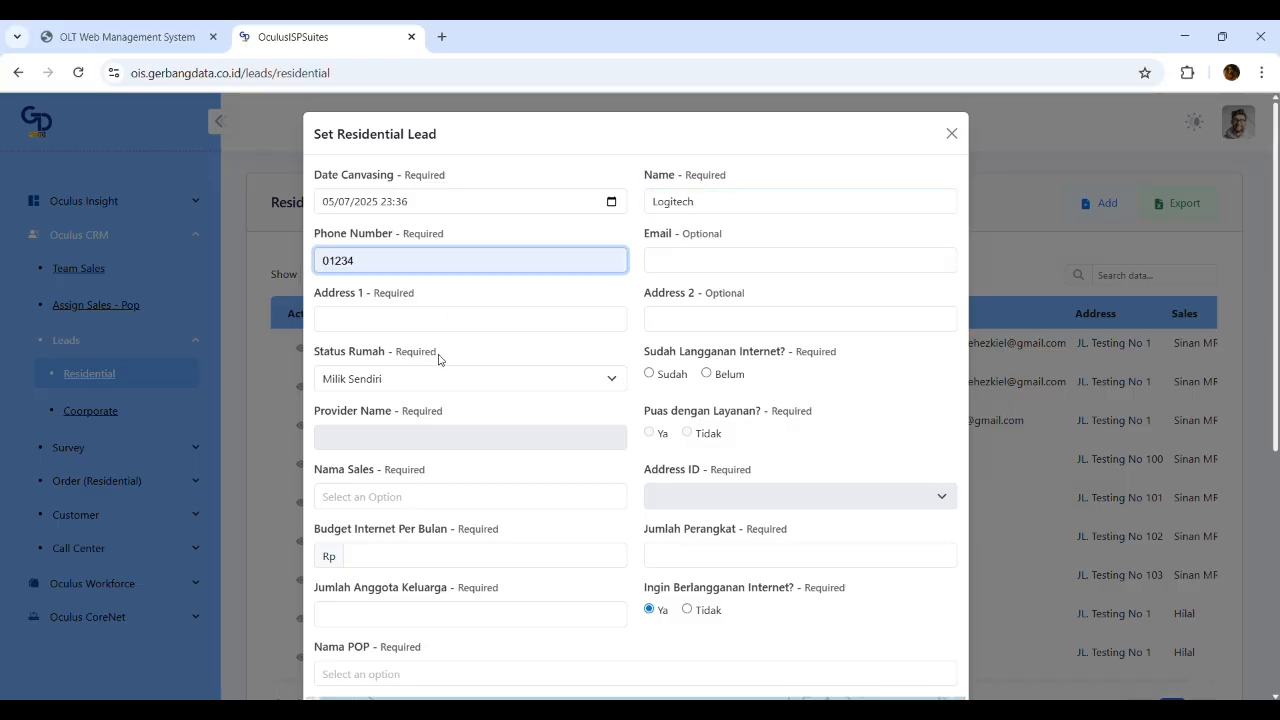
type("1323423423")
left_click(760, 254)
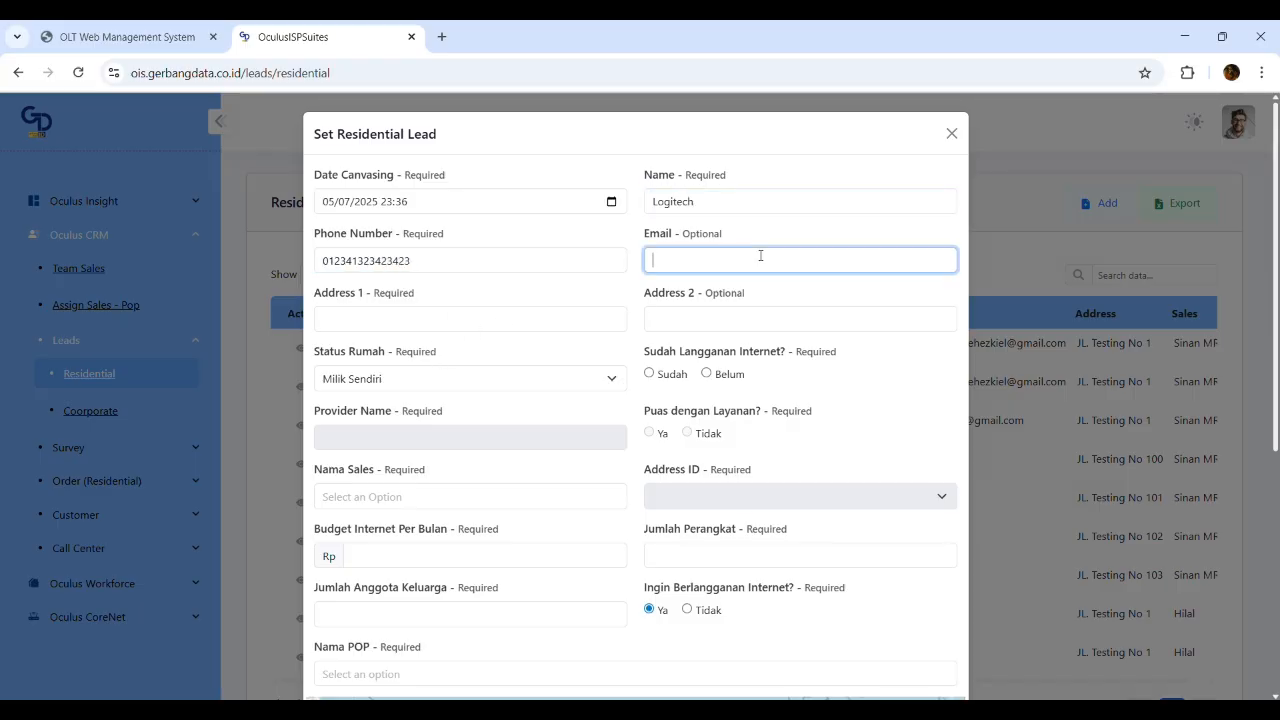
left_click(754, 239)
Fill the suggested address, mark internet Sudah with ProviderX, satisfaction Ya, and assign a salesperson
left_click(439, 318)
left_click(480, 362)
left_click(478, 387)
left_click(649, 373)
left_click(476, 445)
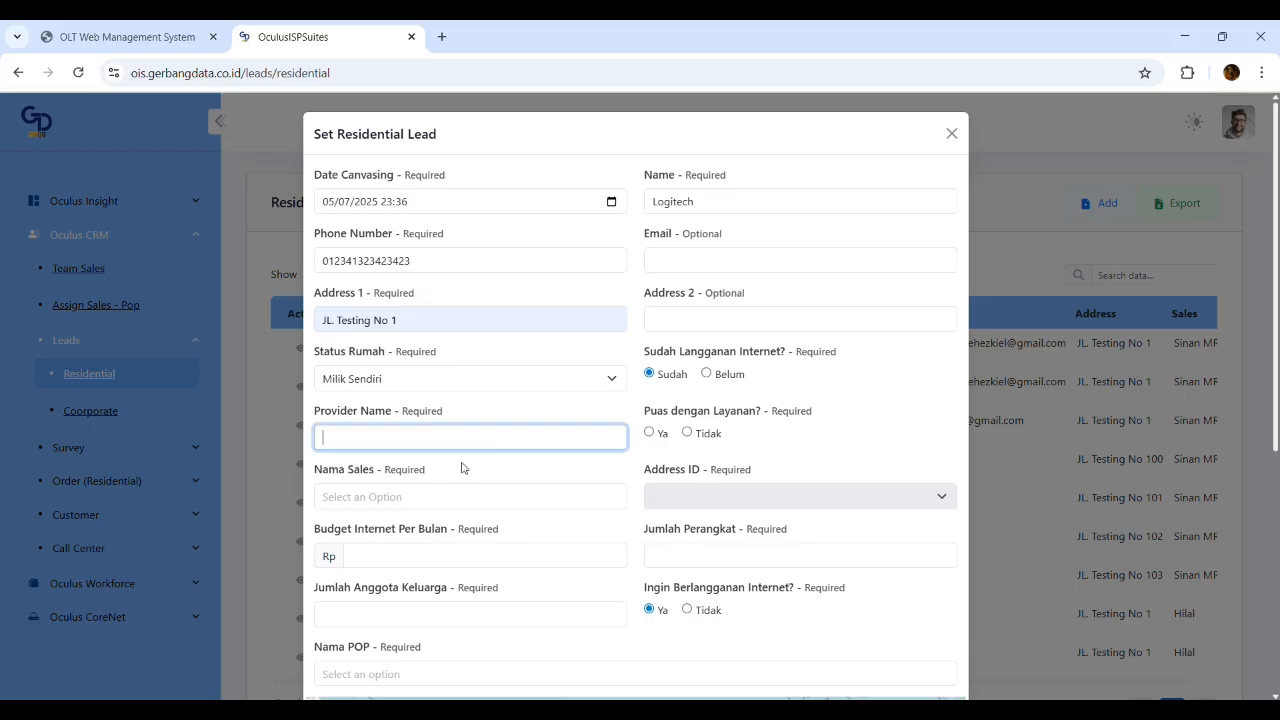
left_click(443, 530)
left_click(650, 432)
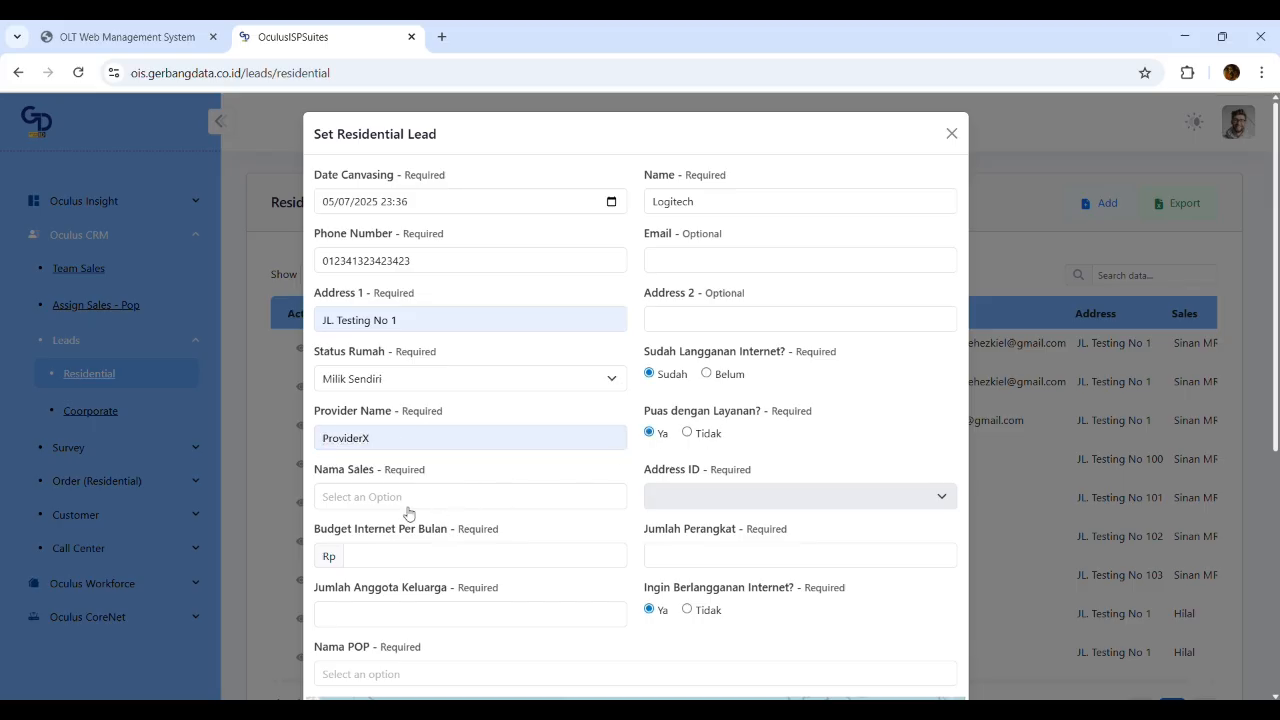
left_click(420, 505)
left_click(450, 280)
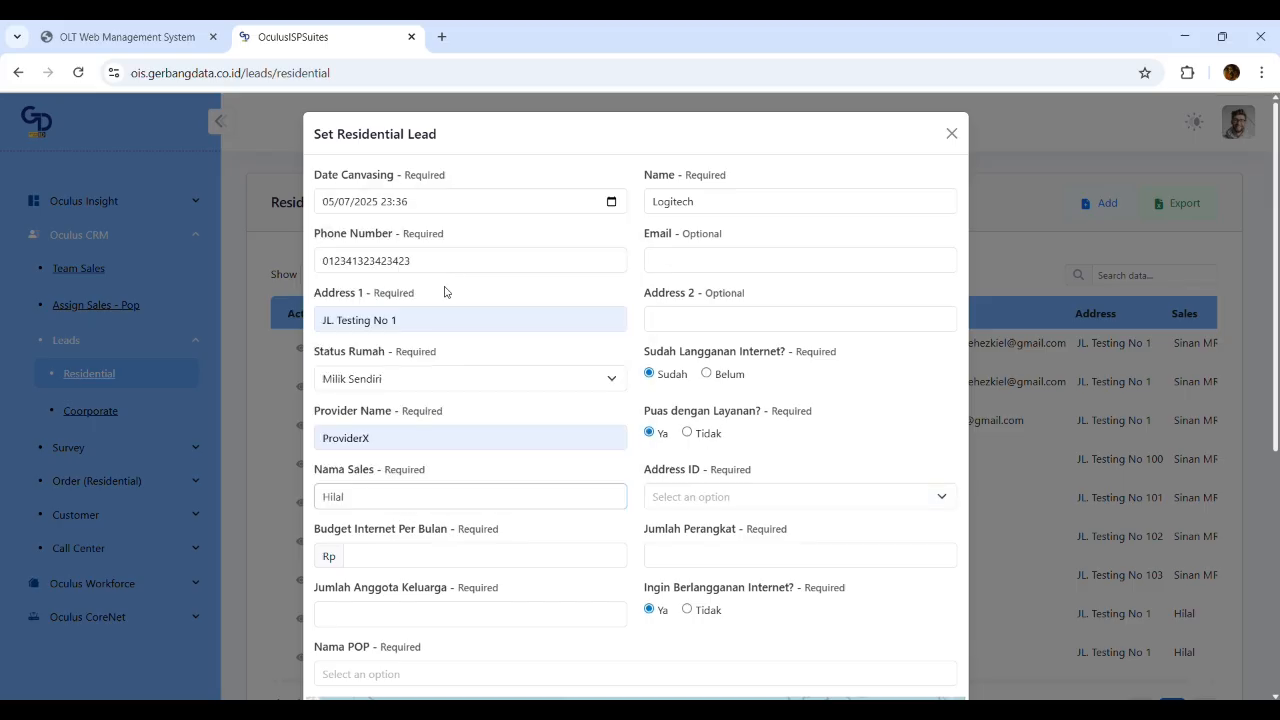
Choose the Kertamukti address ID, budget 200,000, 3 devices and 3 family members
scroll(620, 497, "down", 1)
left_click(755, 413)
left_click(723, 506)
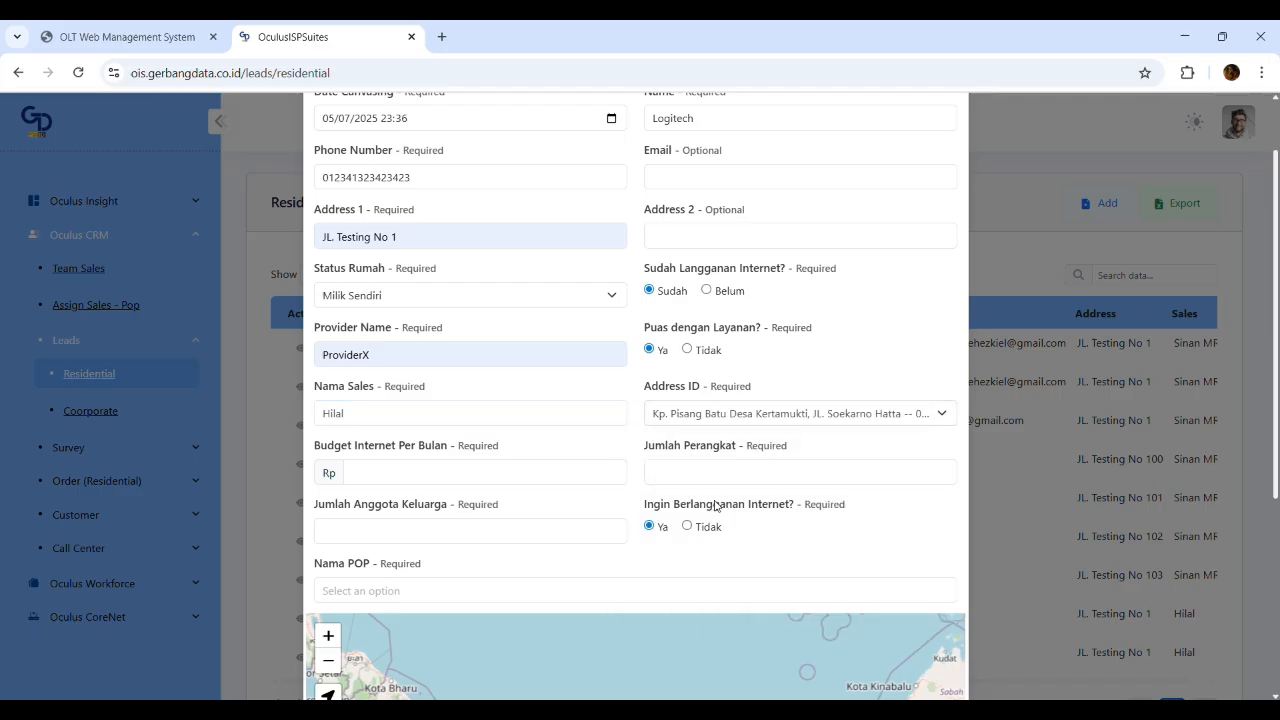
left_click(469, 473)
type("200,000")
left_click(800, 477)
type("3")
left_click(414, 538)
type("3")
left_click(820, 533)
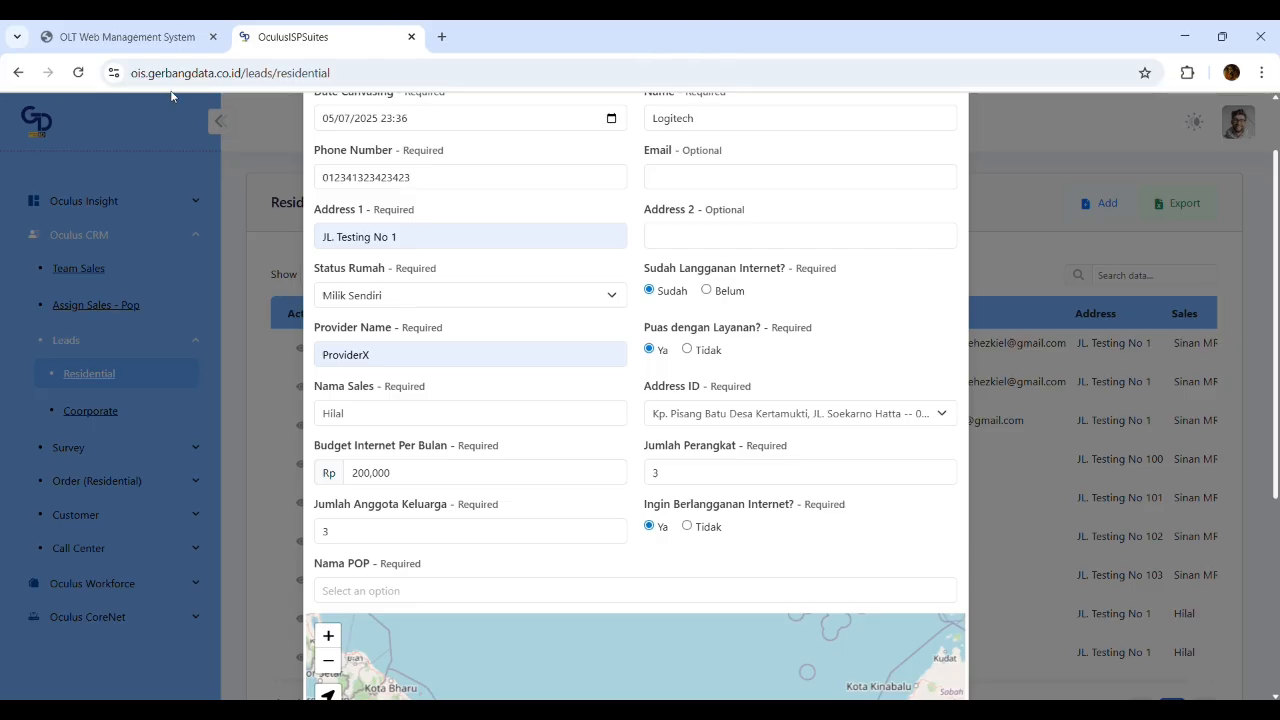
left_click_drag(245, 82, 128, 76)
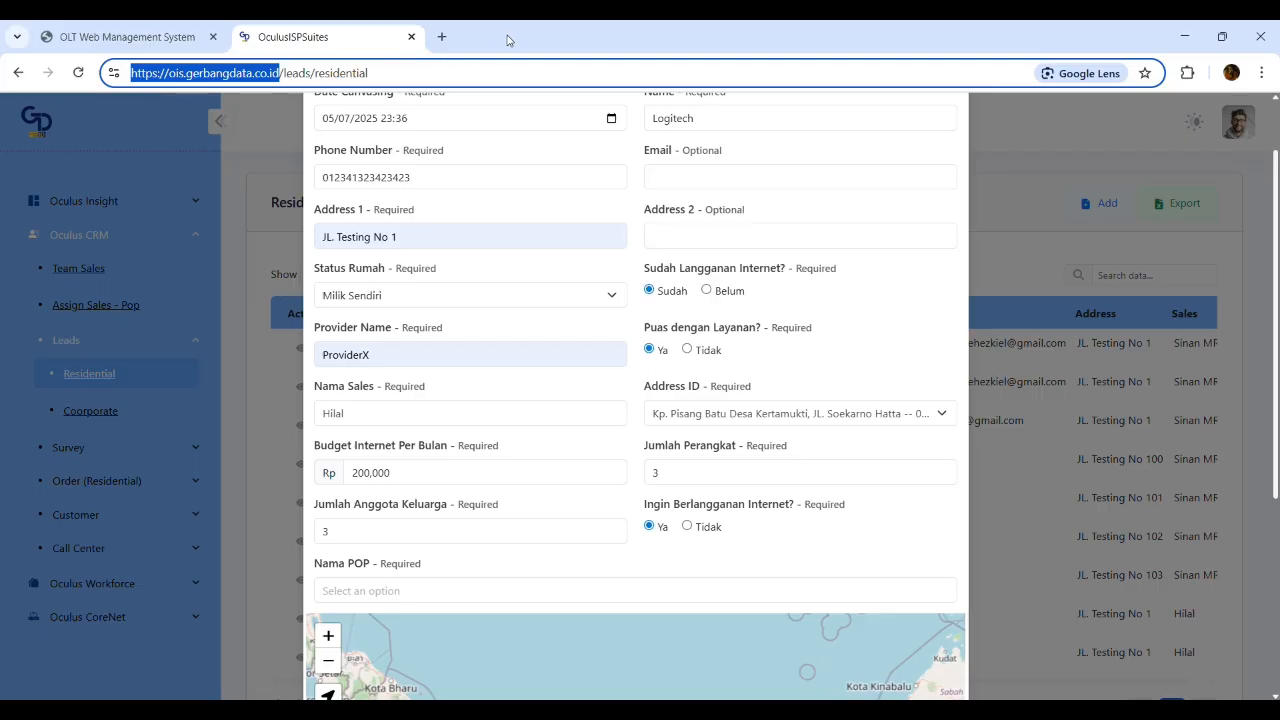
Choose POP Kertamukti and pin the map to the current location
scroll(540, 490, "down", 3)
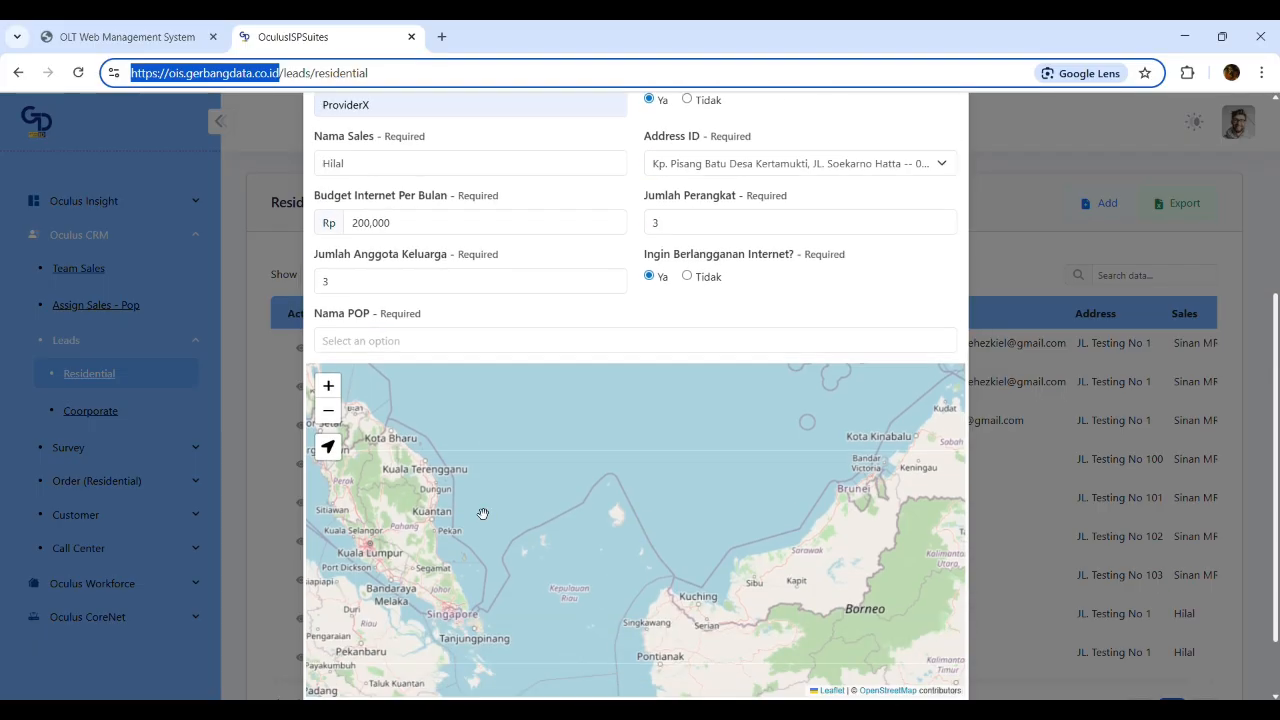
left_click(432, 341)
left_click(426, 430)
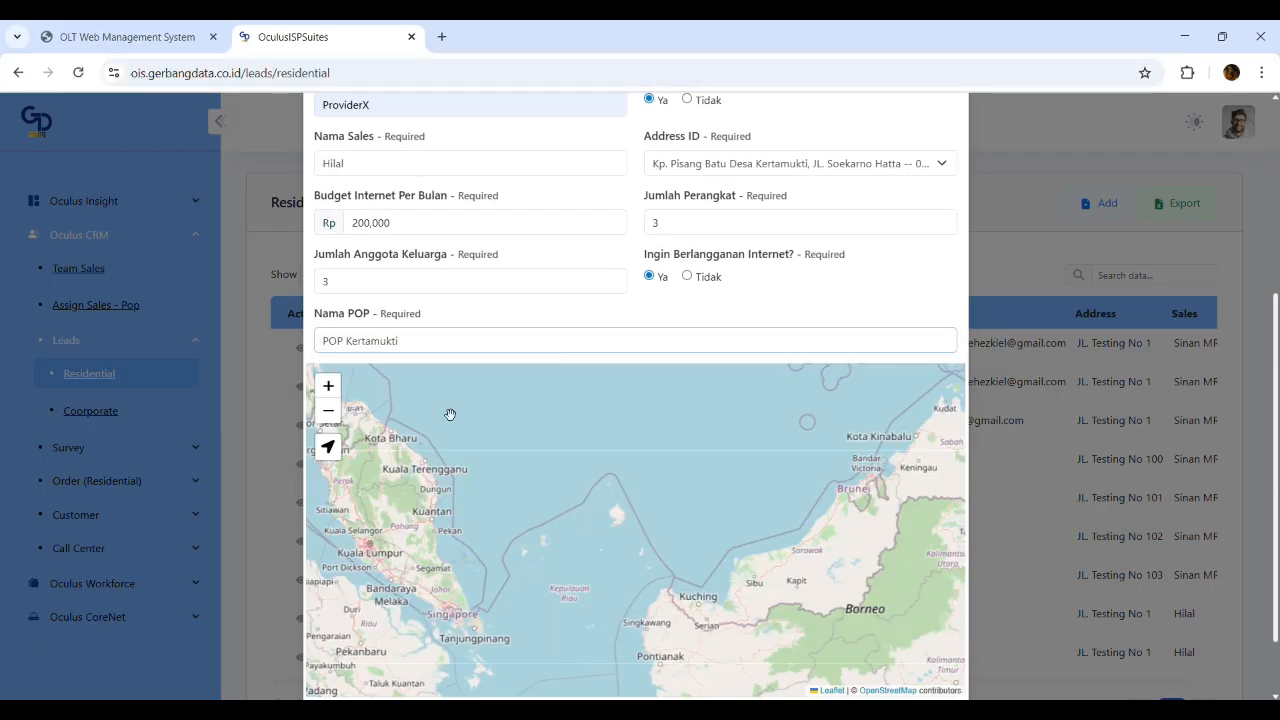
scroll(489, 527, "down", 2)
left_click_drag(650, 612, 465, 505)
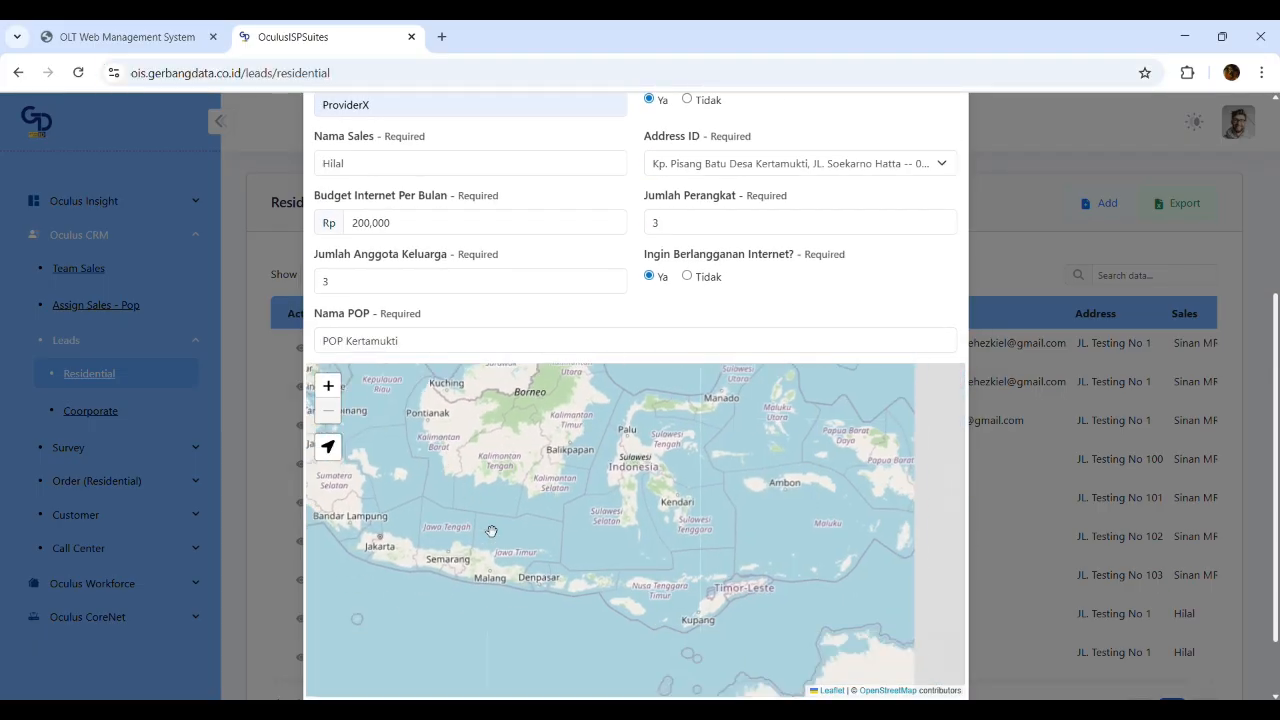
left_click_drag(379, 636, 505, 592)
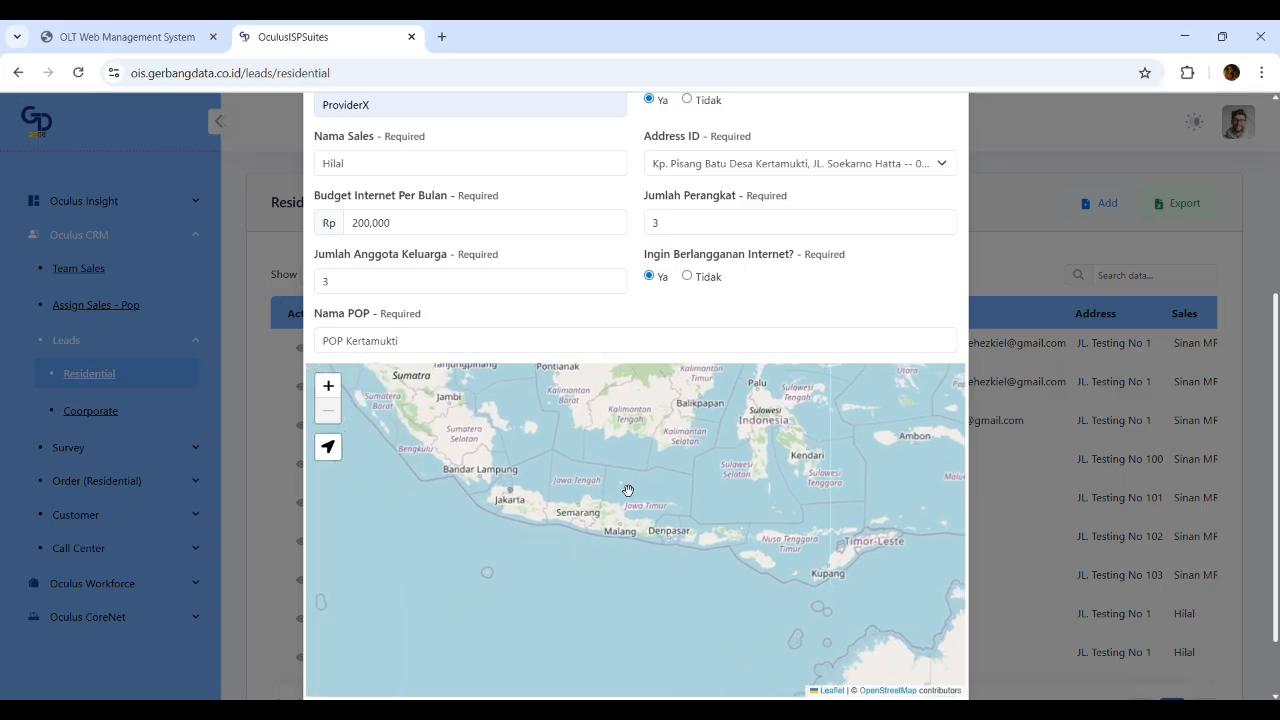
left_click_drag(629, 480, 631, 510)
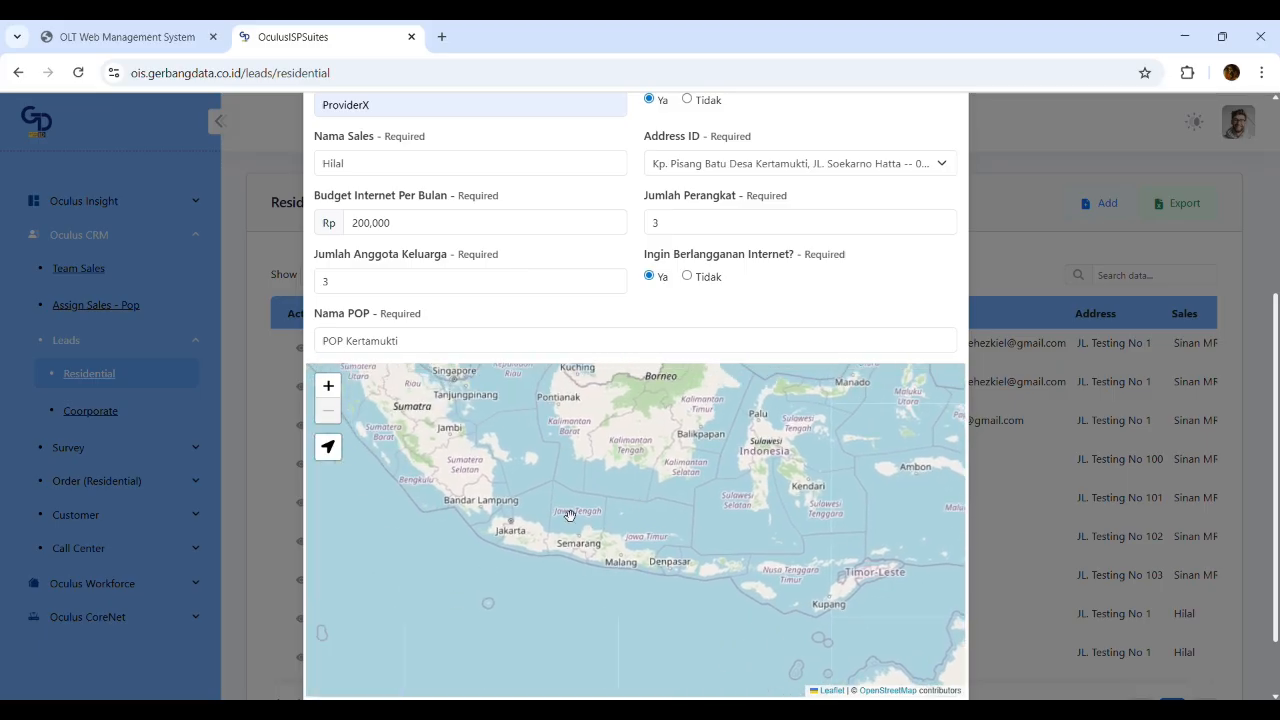
left_click(339, 453)
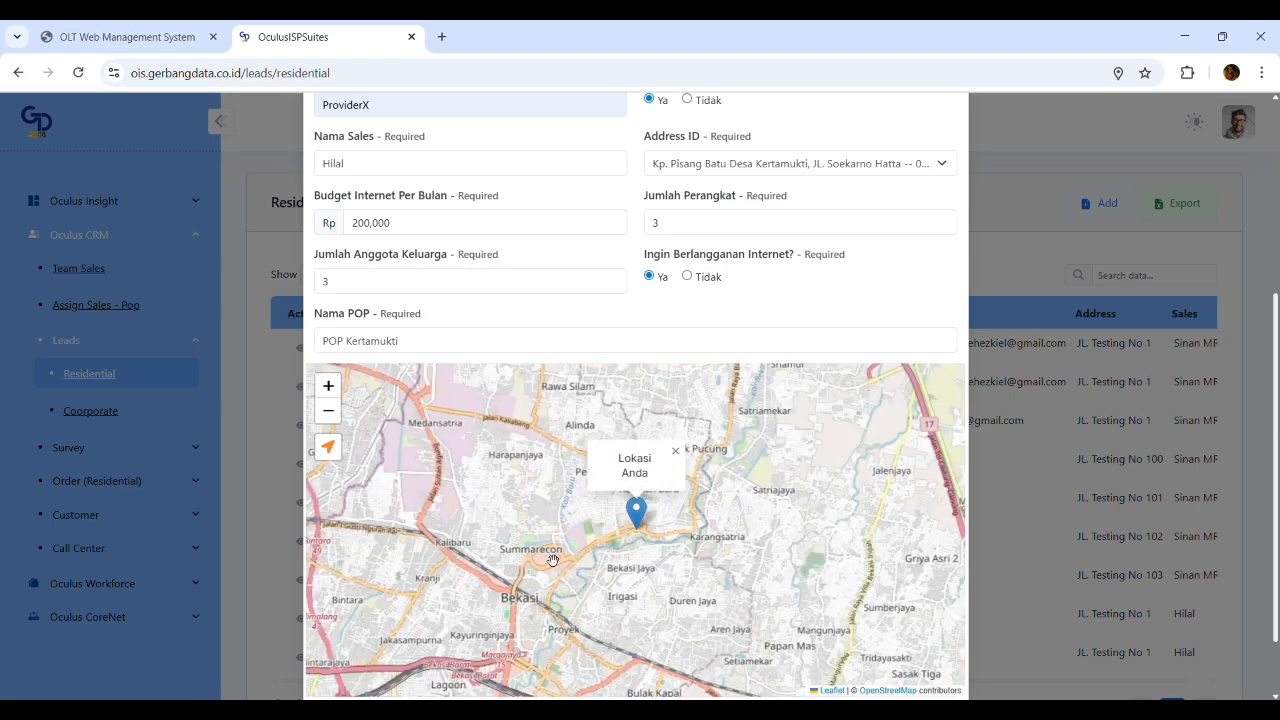
Save the new residential lead and confirm the success message
scroll(843, 314, "down", 1)
left_click(918, 652)
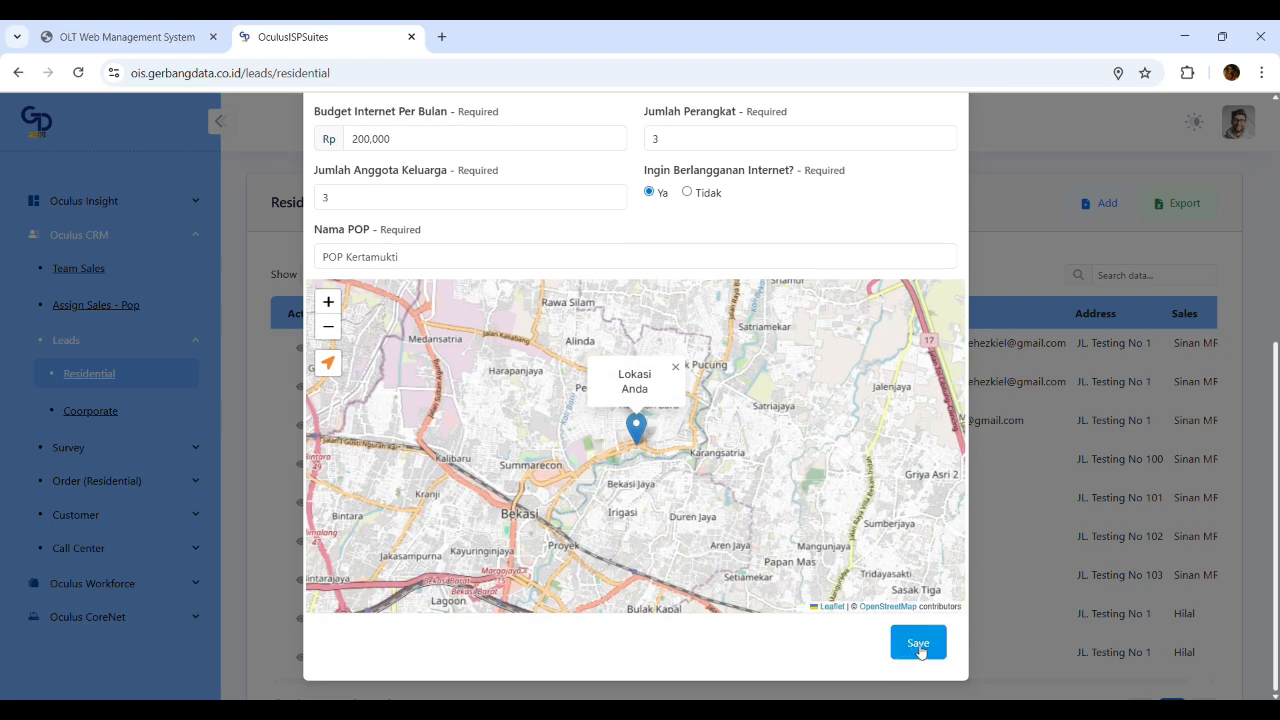
scroll(880, 270, "up", 3)
scroll(889, 306, "up", 2)
scroll(900, 420, "down", 5)
left_click(918, 643)
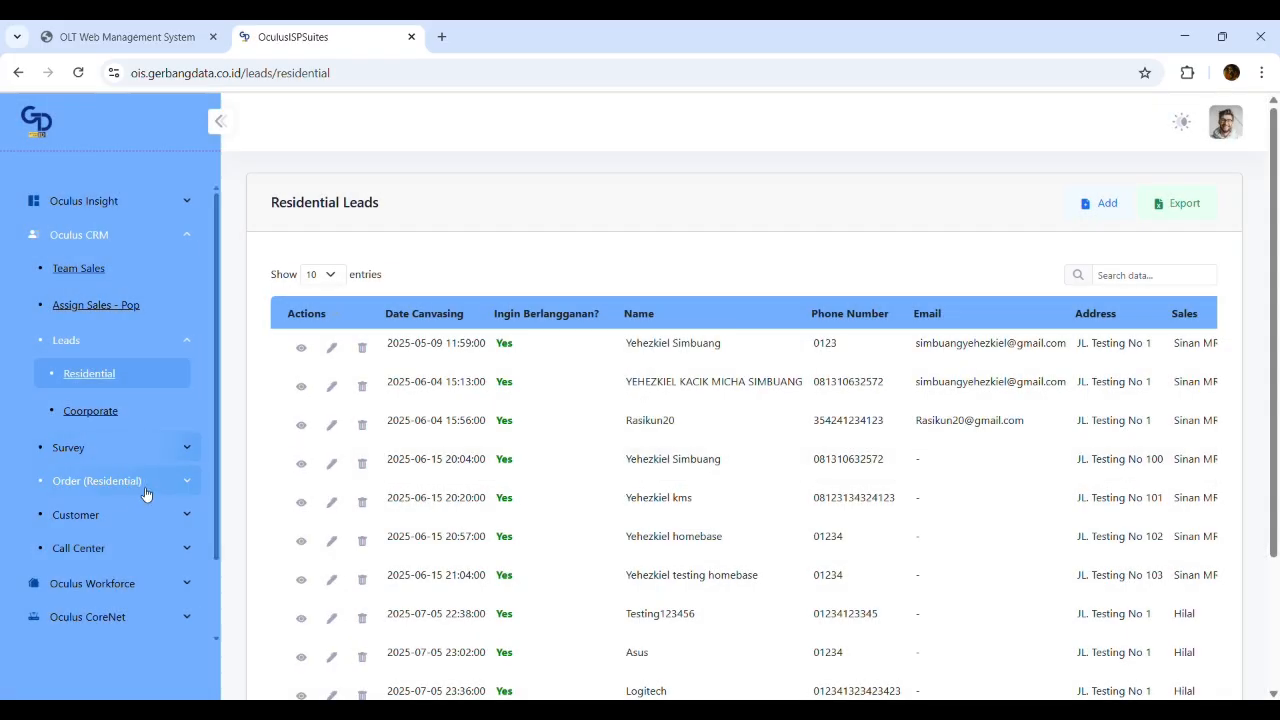
left_click(145, 490)
Check the new order's Pending Verification status on the last Work Order page, then open Pending Verification
left_click(90, 447)
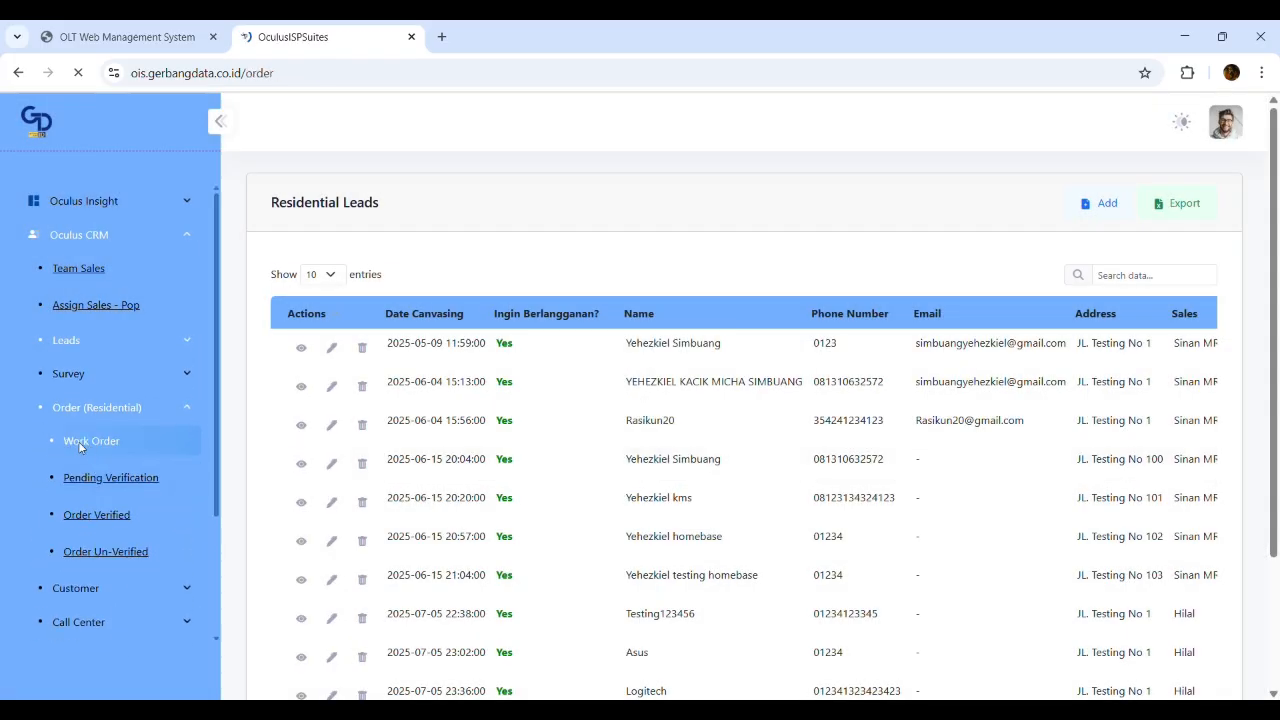
scroll(1228, 586, "down", 5)
left_click(1164, 548)
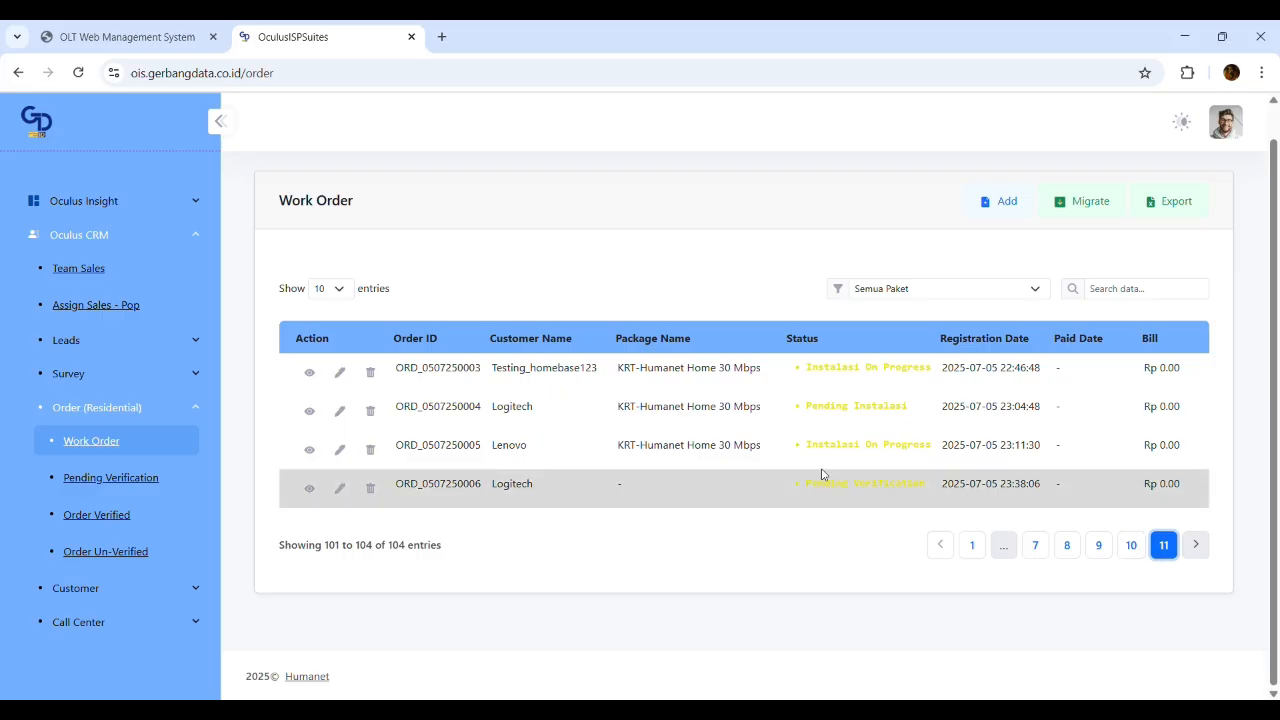
left_click_drag(928, 487, 805, 487)
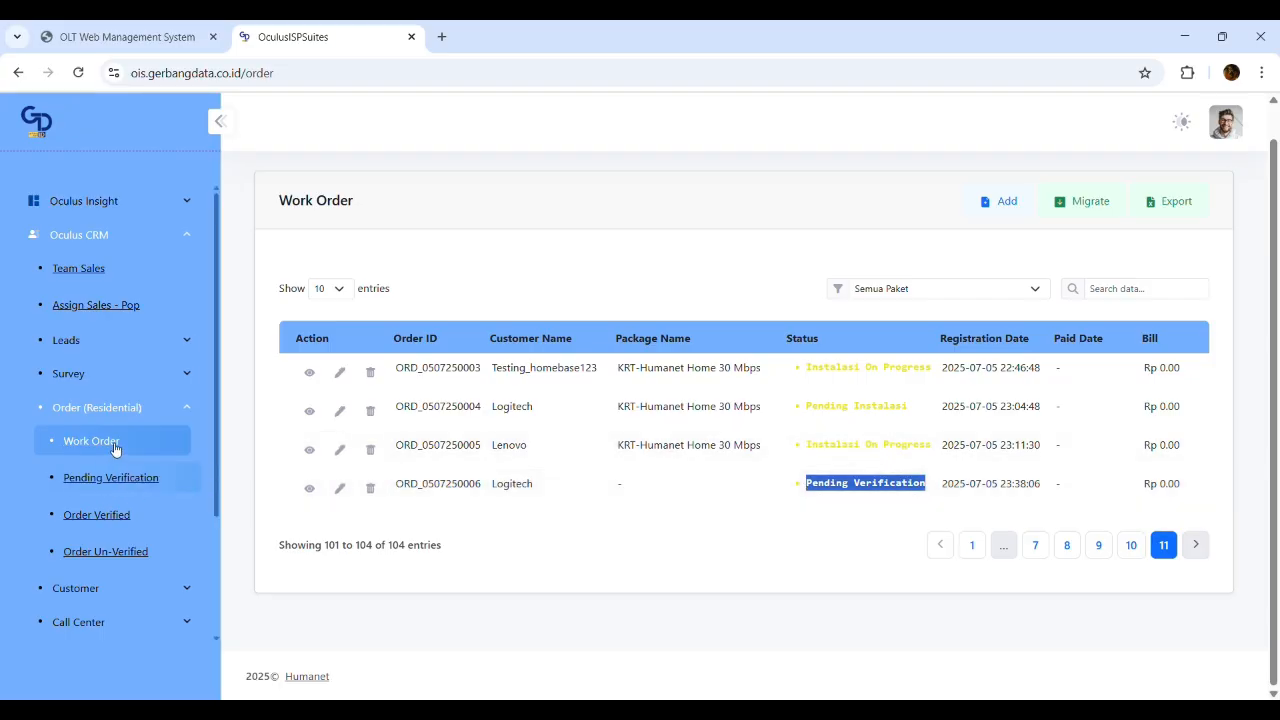
left_click(122, 480)
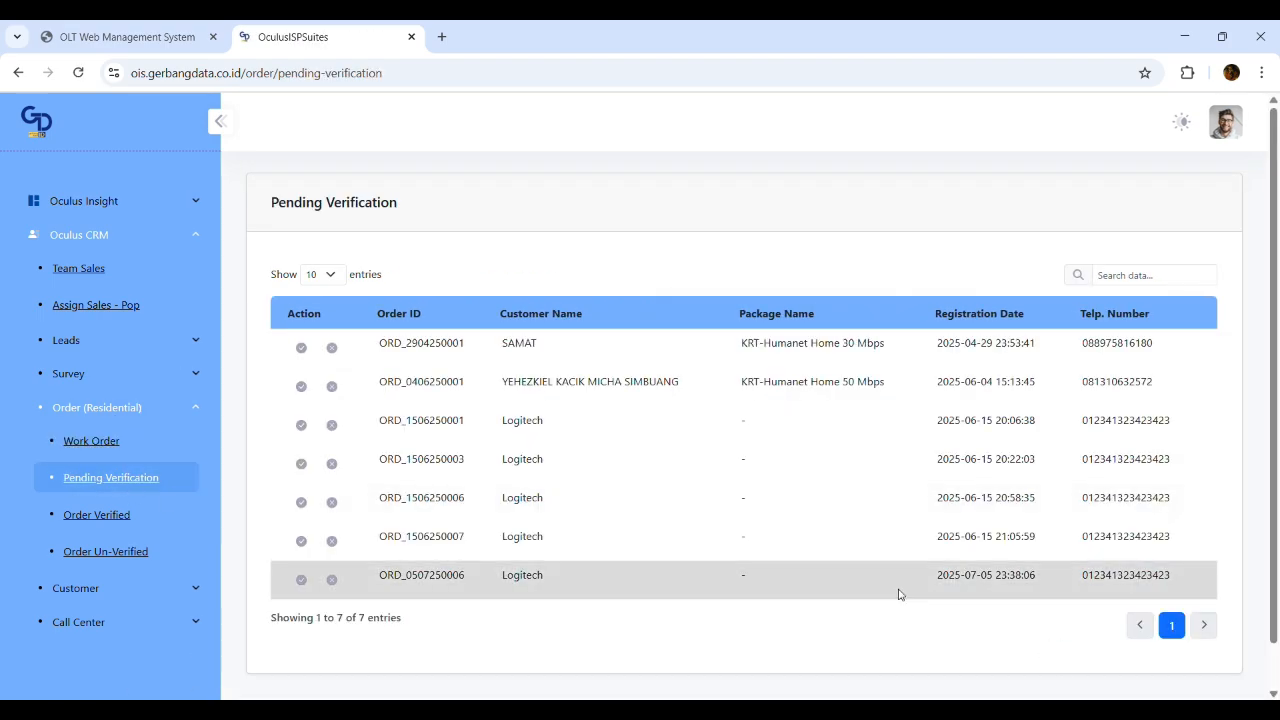
Verify the newest pending order with the KRT-Humanet Home 30 Mbps package at Rp 175000
left_click(302, 582)
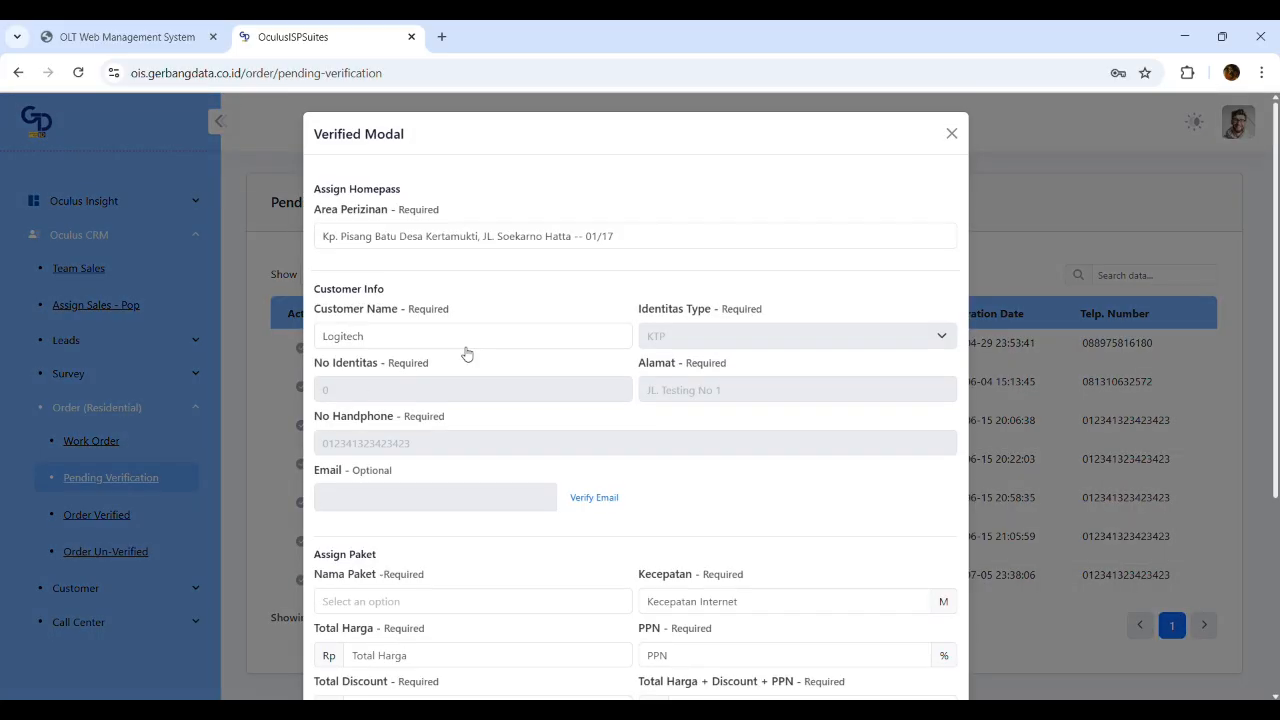
scroll(463, 354, "down", 3)
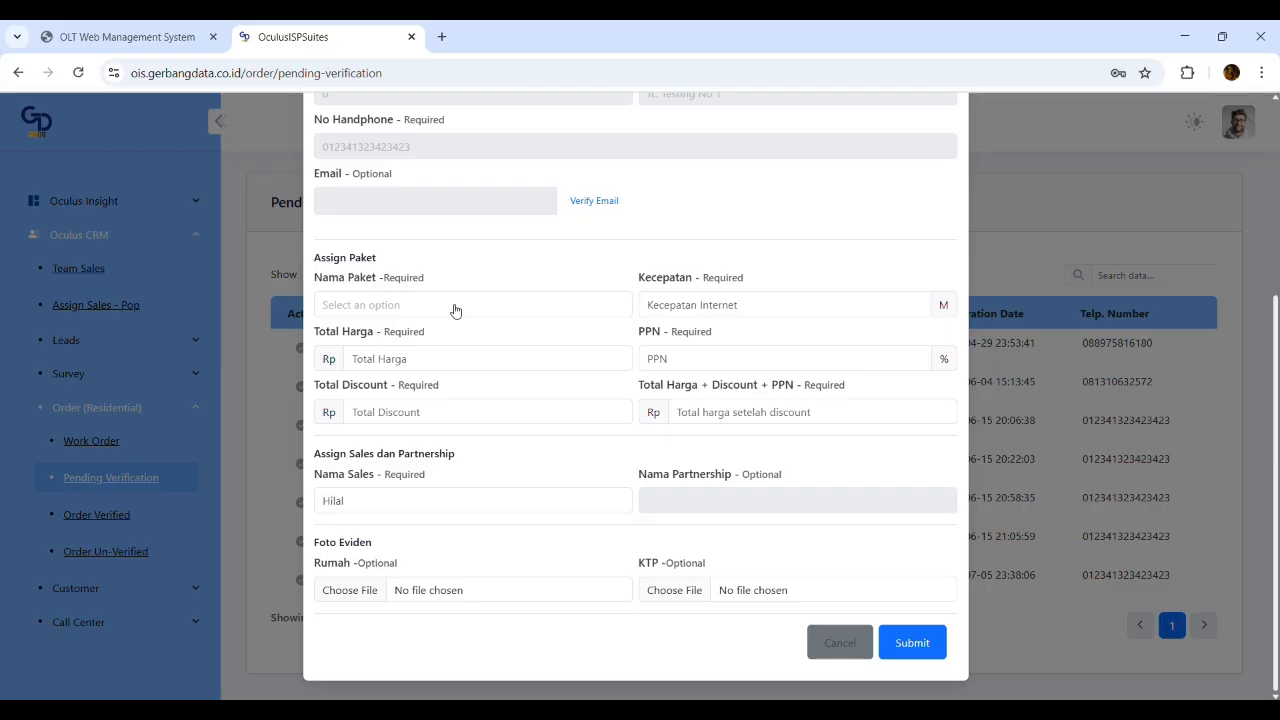
left_click(455, 310)
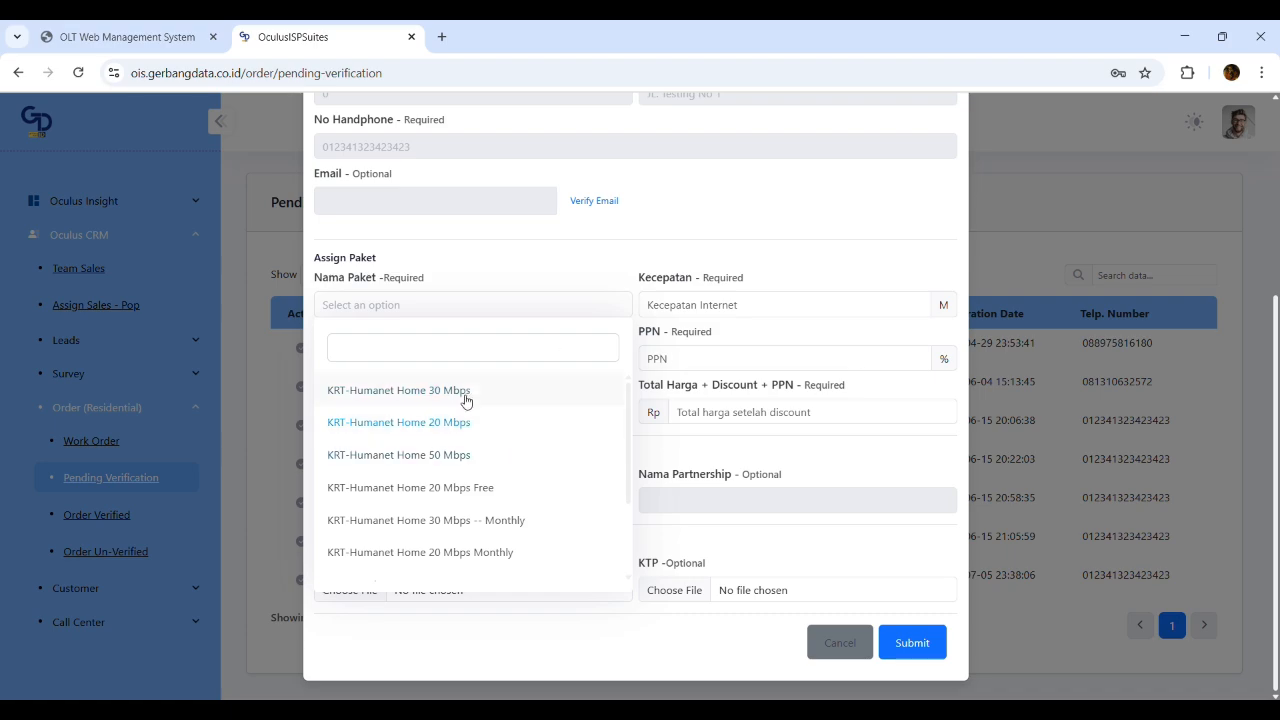
left_click(457, 391)
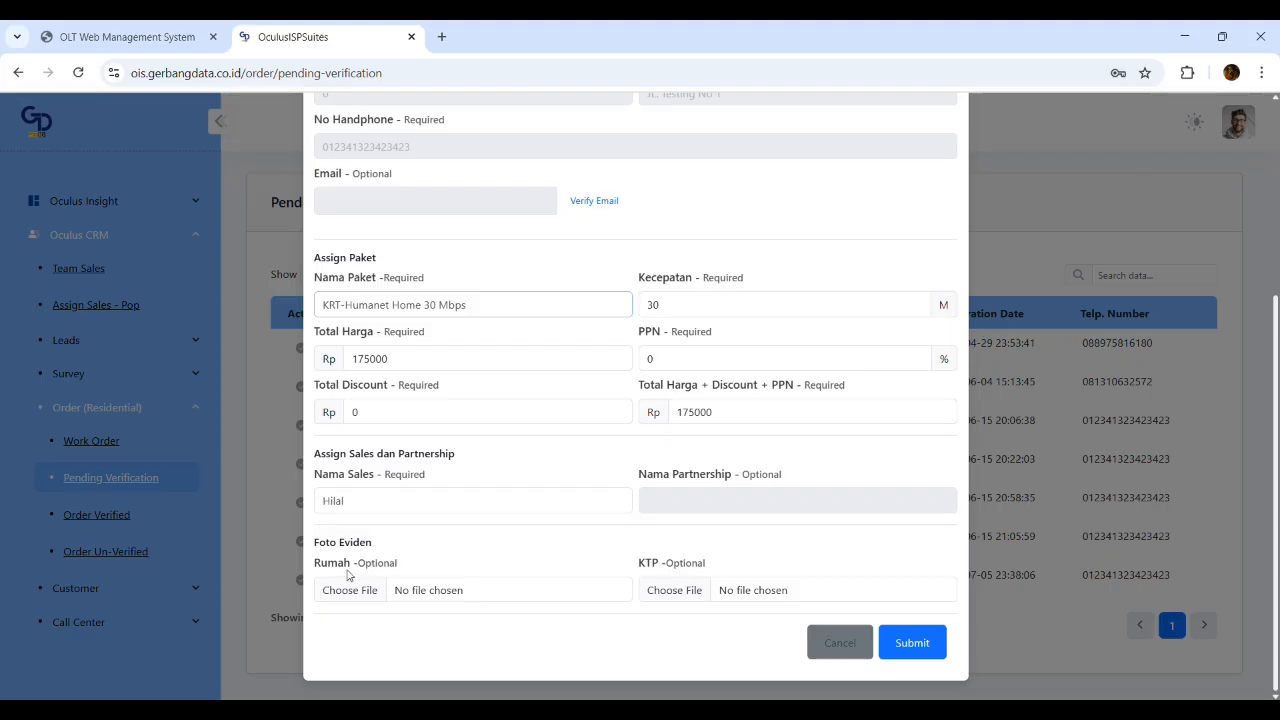
scroll(857, 514, "up", 3)
scroll(837, 491, "down", 3)
left_click(903, 645)
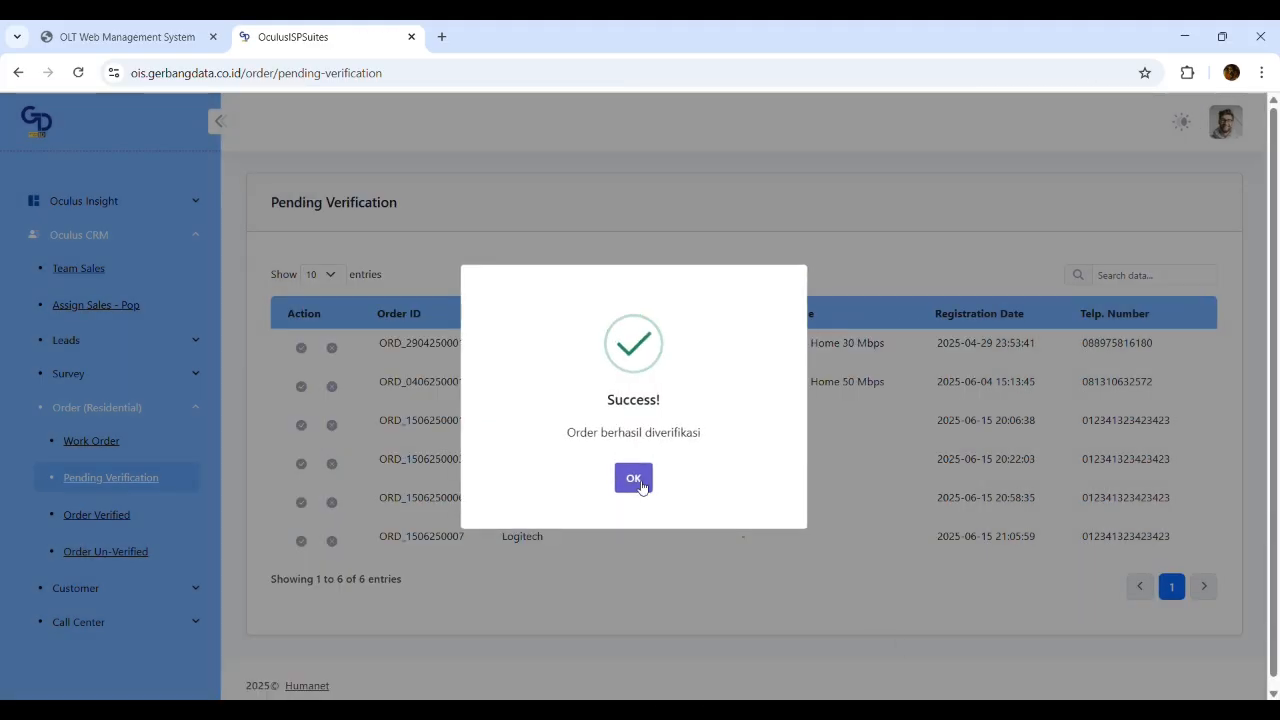
left_click(641, 486)
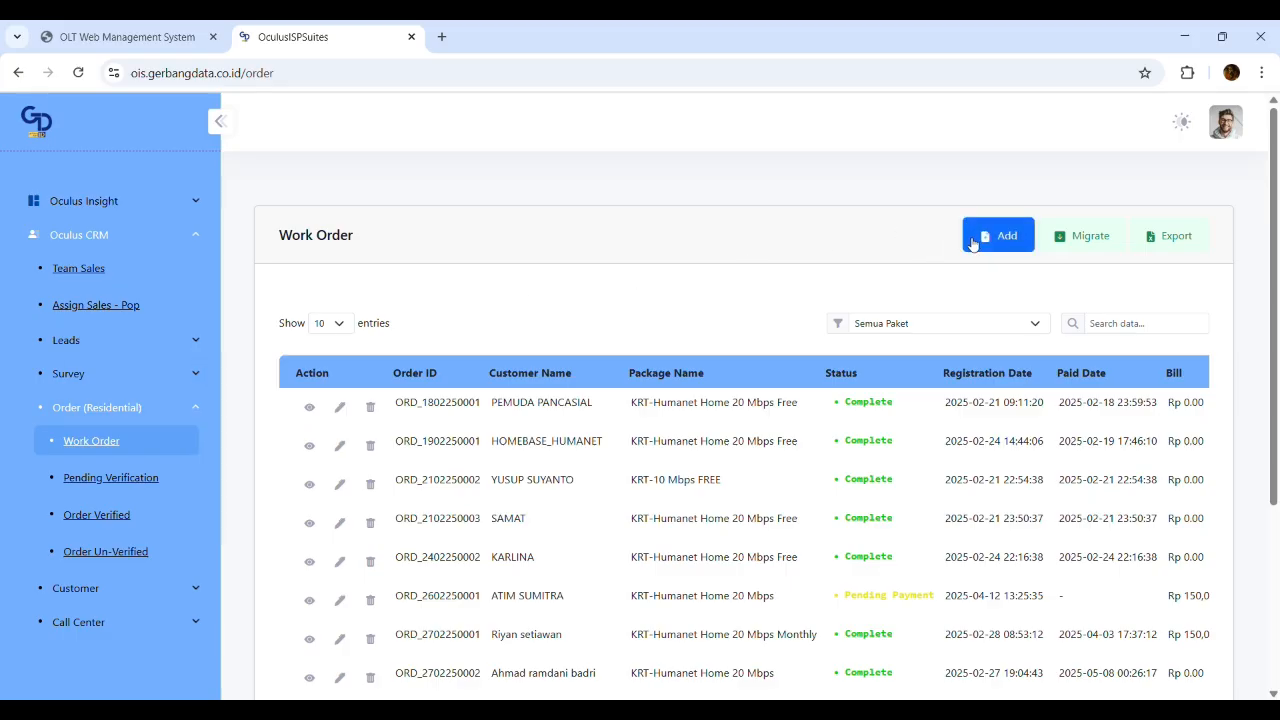
Start a new order with the Duta, Jl. Duta -- 0/16 permitted area
left_click(972, 244)
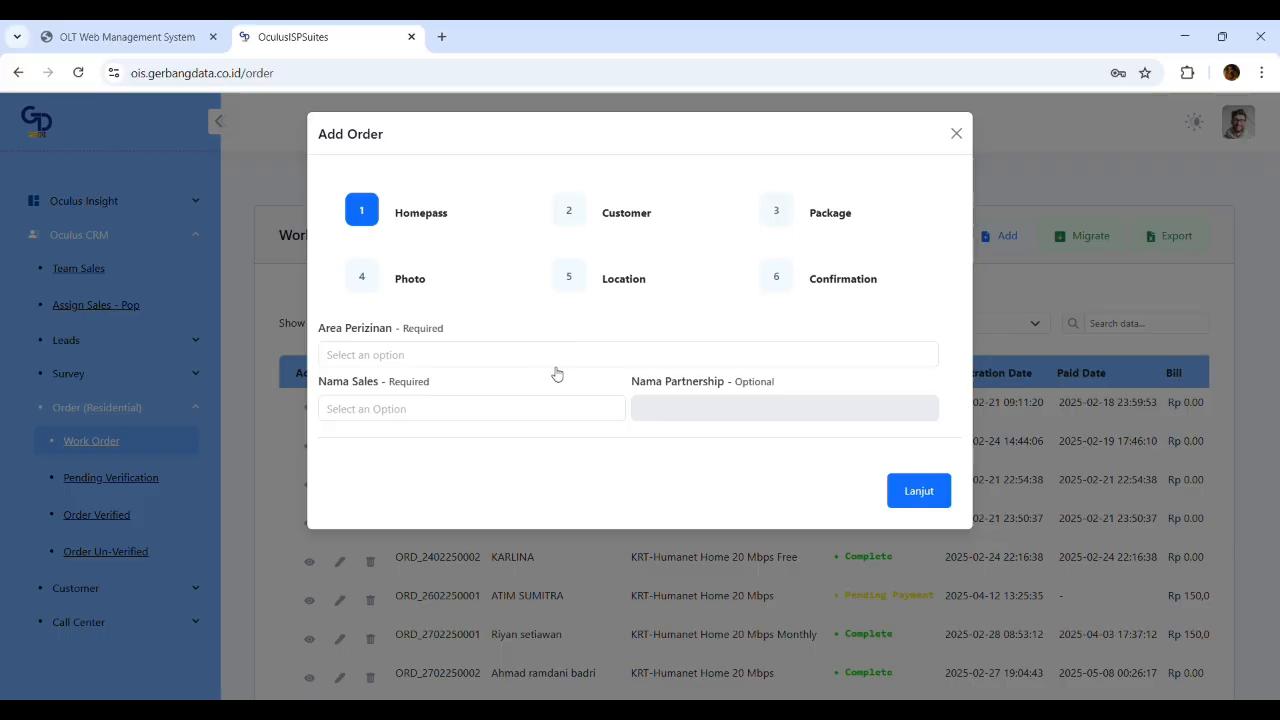
left_click(551, 366)
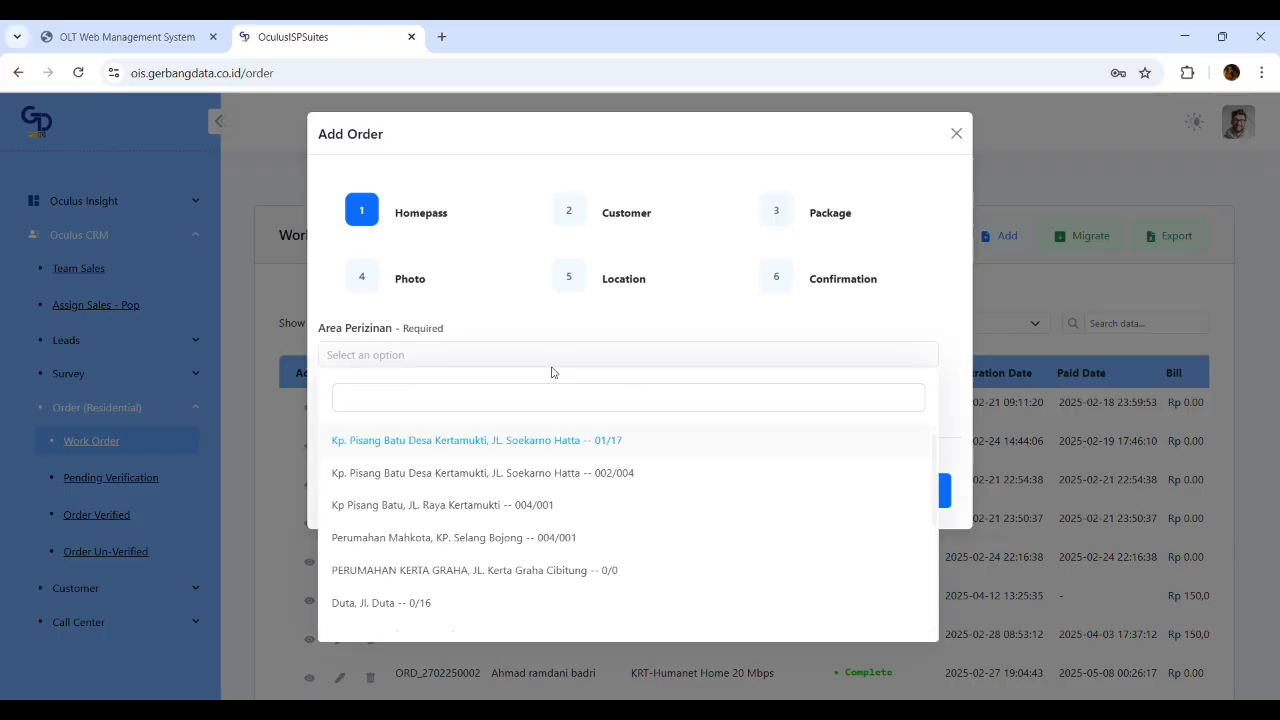
left_click(405, 605)
Assign the salesperson found by searching 'sin' and move on to customer details
left_click(439, 405)
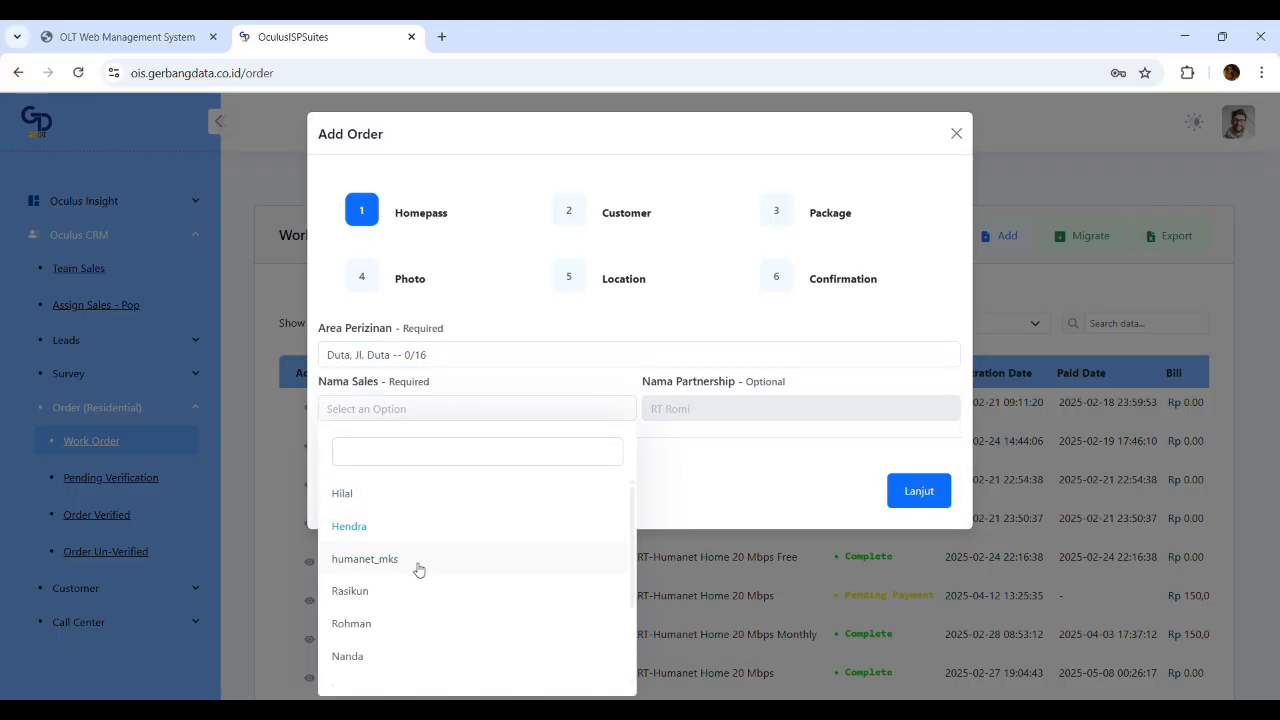
scroll(410, 626, "down", 2)
scroll(429, 526, "up", 2)
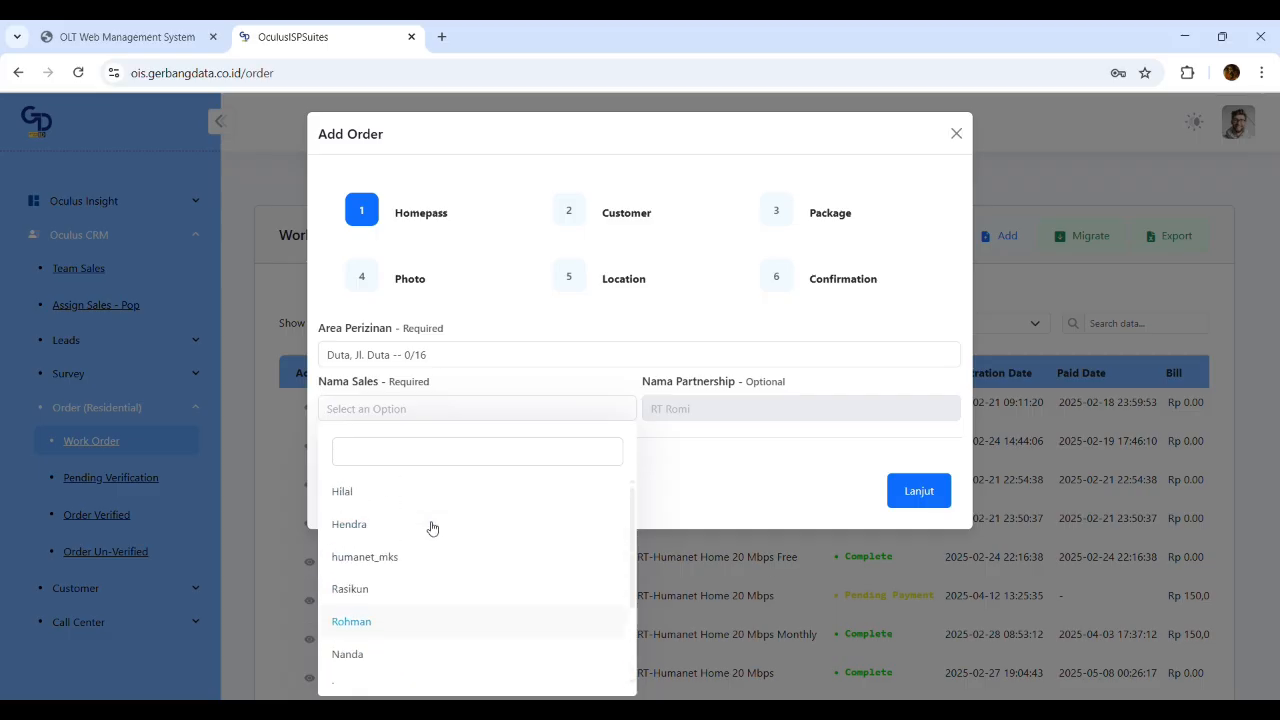
type("sin")
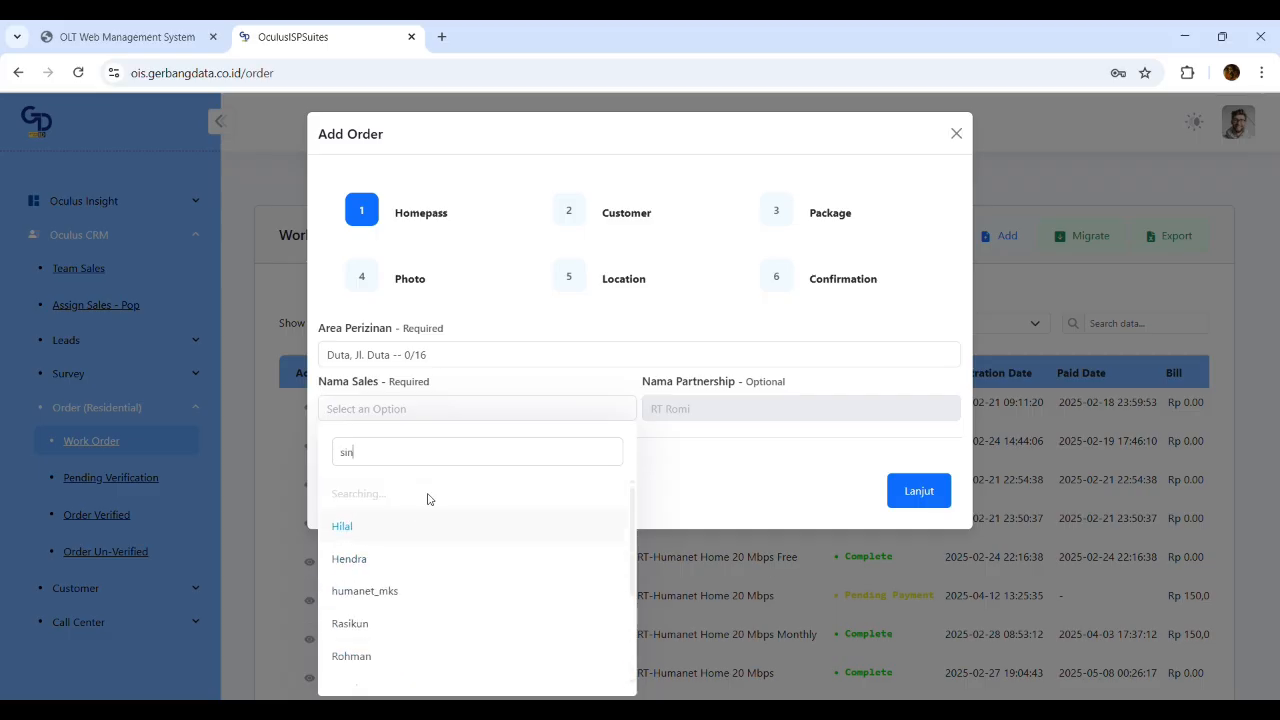
left_click(402, 494)
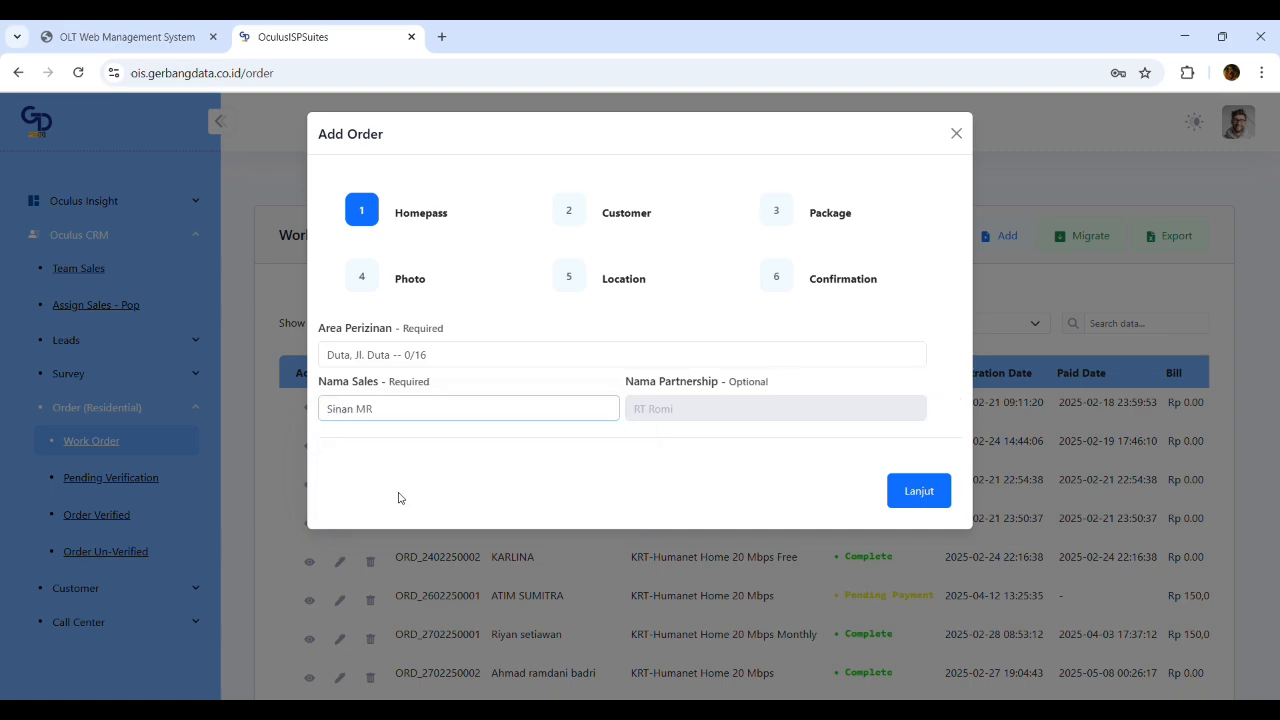
left_click(919, 491)
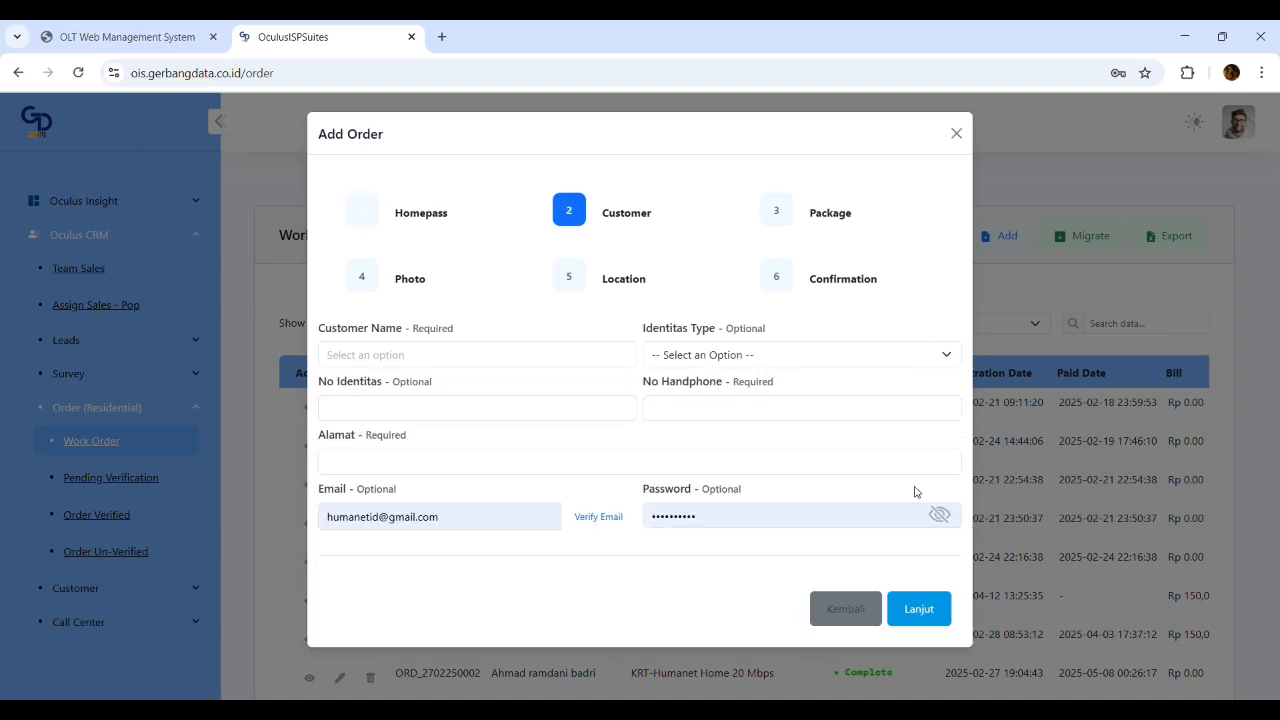
Search the customer names and set the order's customer to a new Samsung entry
left_click(455, 358)
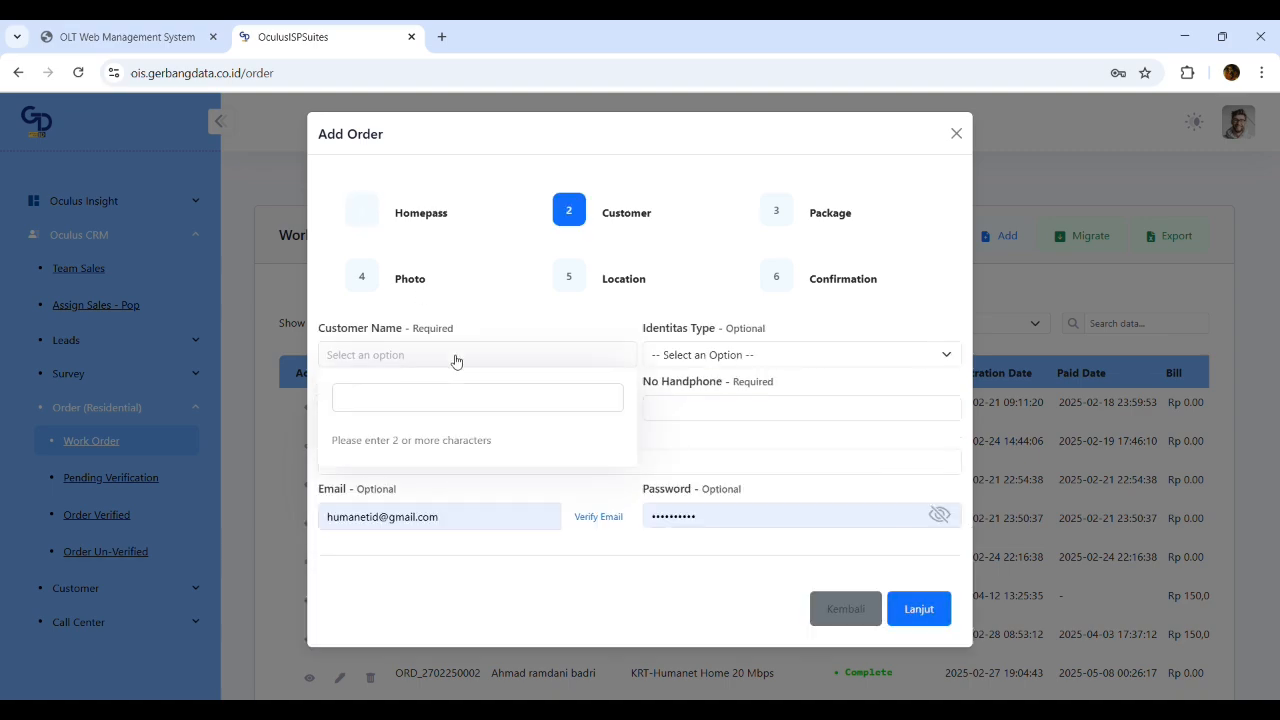
type("test")
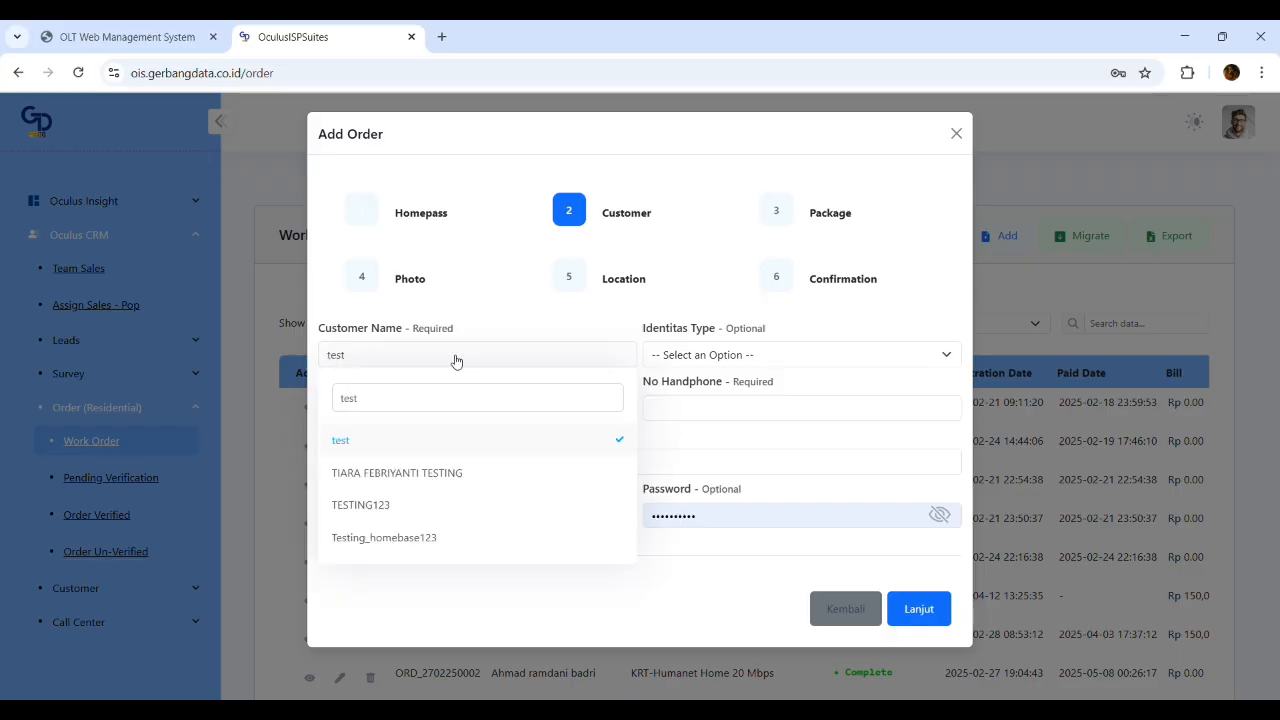
left_click(437, 484)
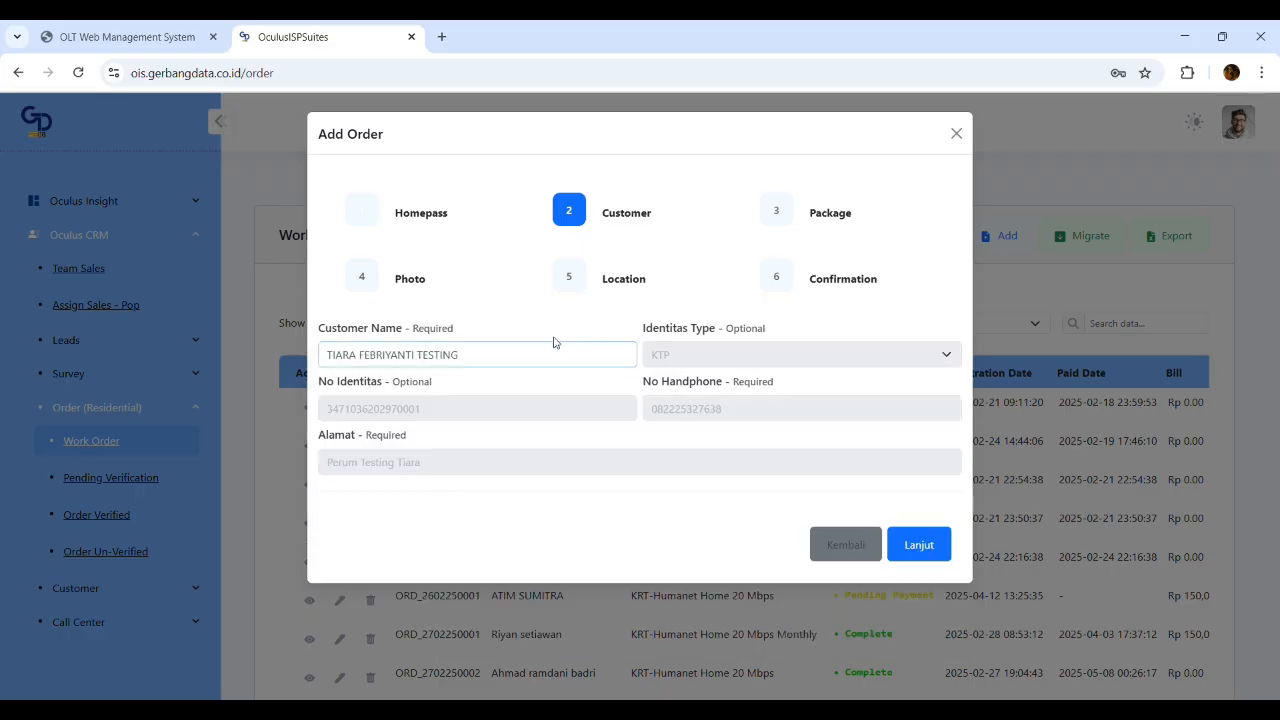
left_click(531, 357)
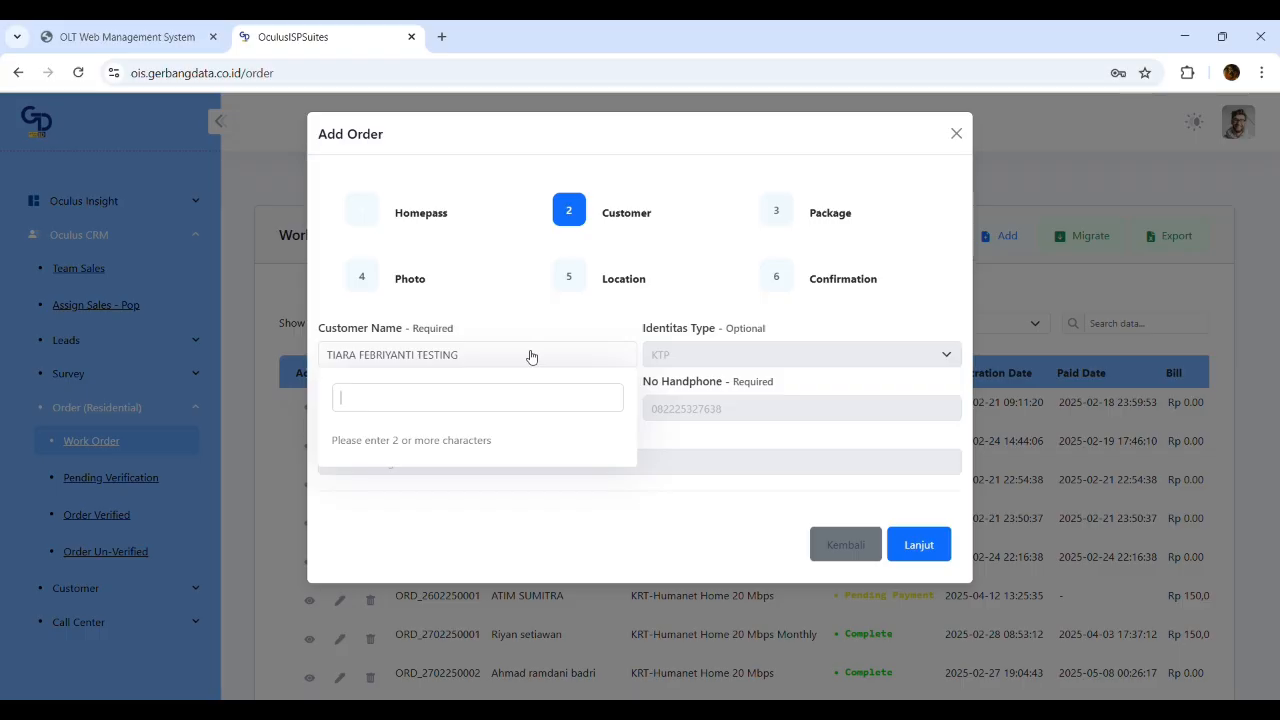
type("Samsung")
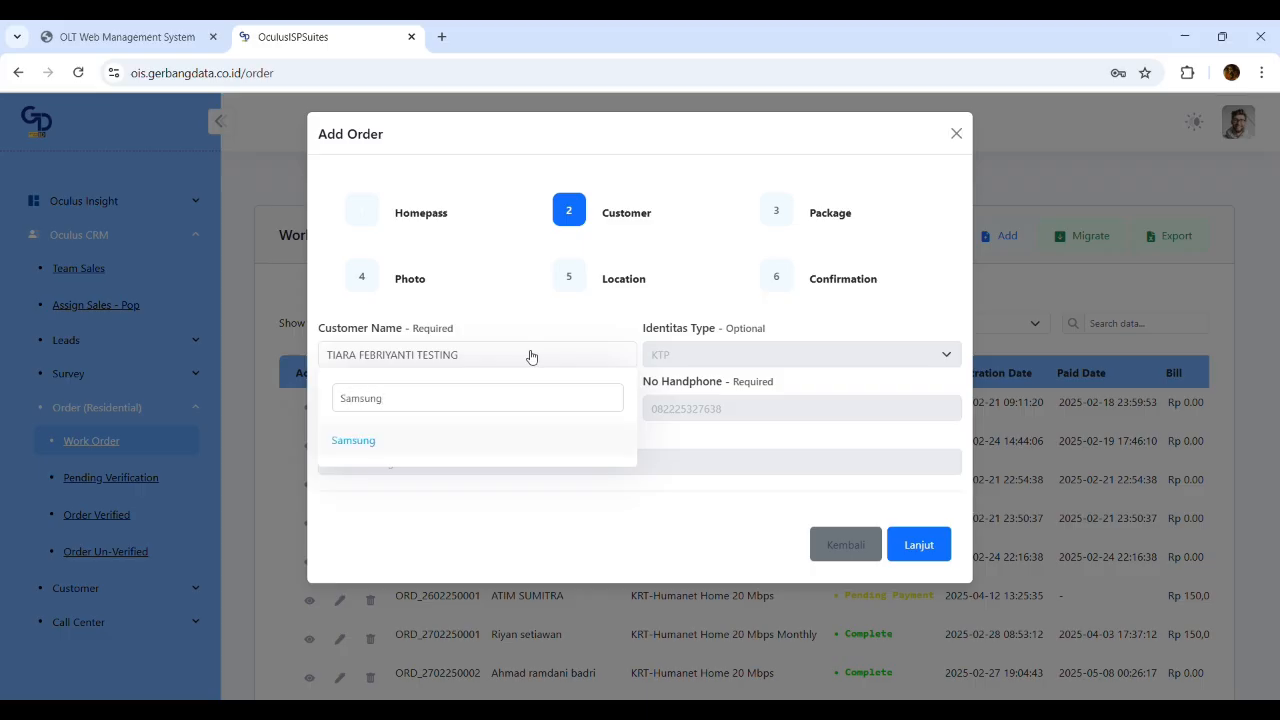
left_click(495, 444)
left_click_drag(722, 341, 758, 333)
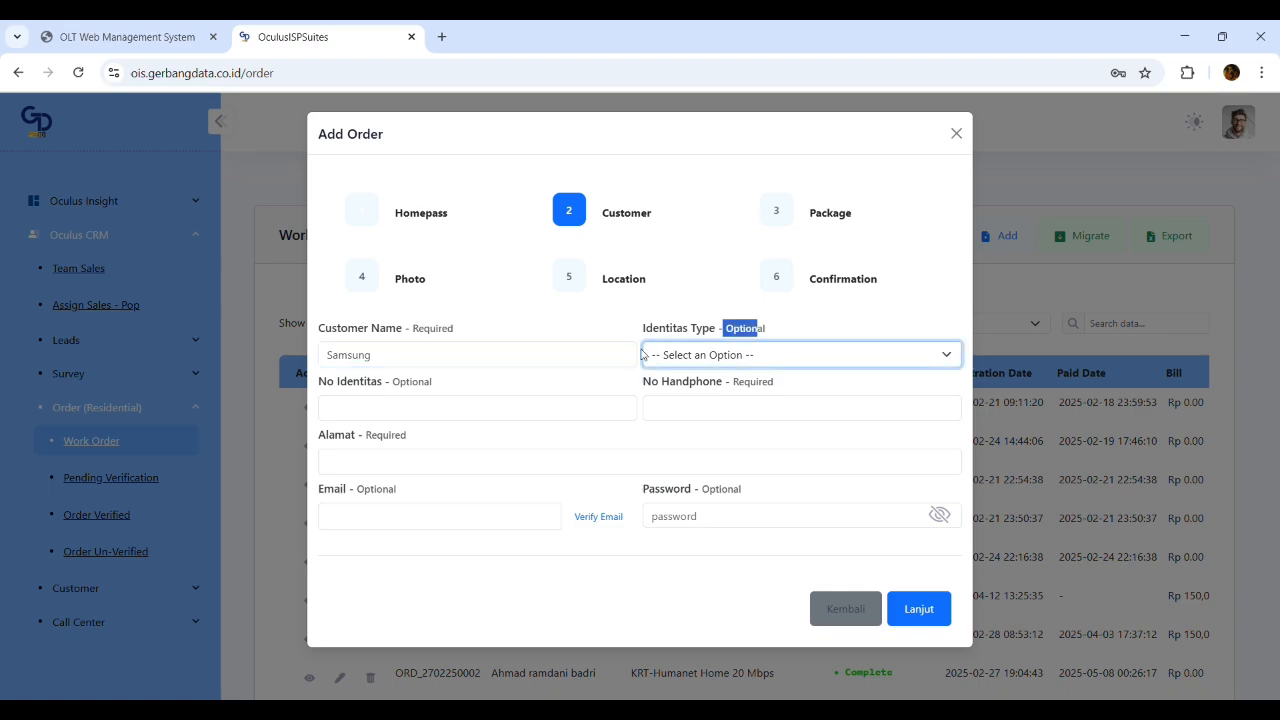
Enter Samsung's mobile phone number in the No Handphone field
left_click(434, 398)
left_click(760, 356)
left_click(483, 397)
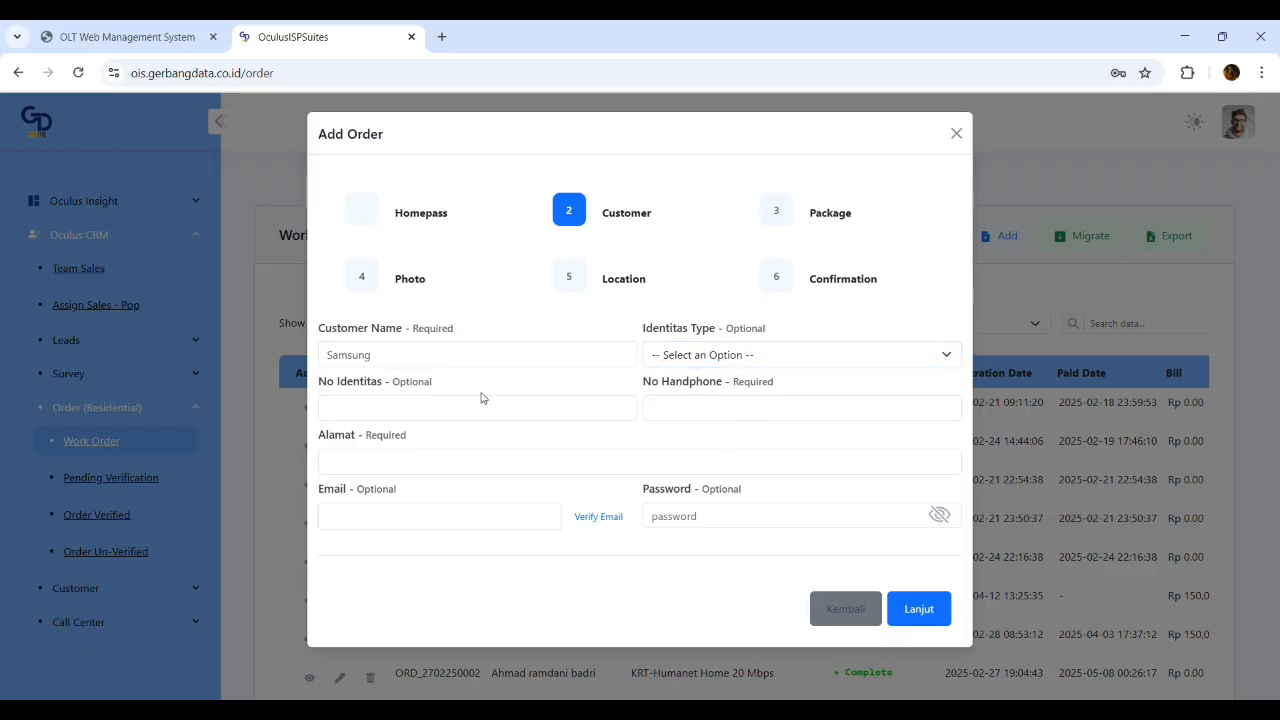
left_click(422, 410)
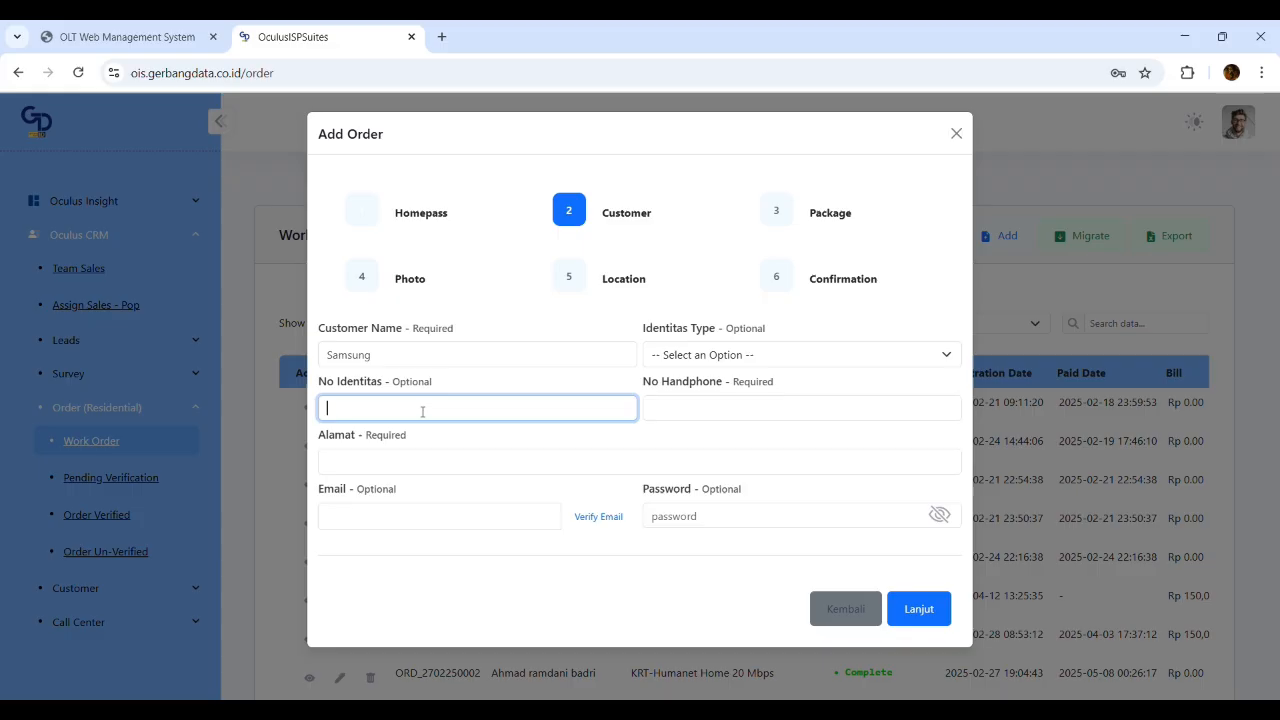
left_click(778, 410)
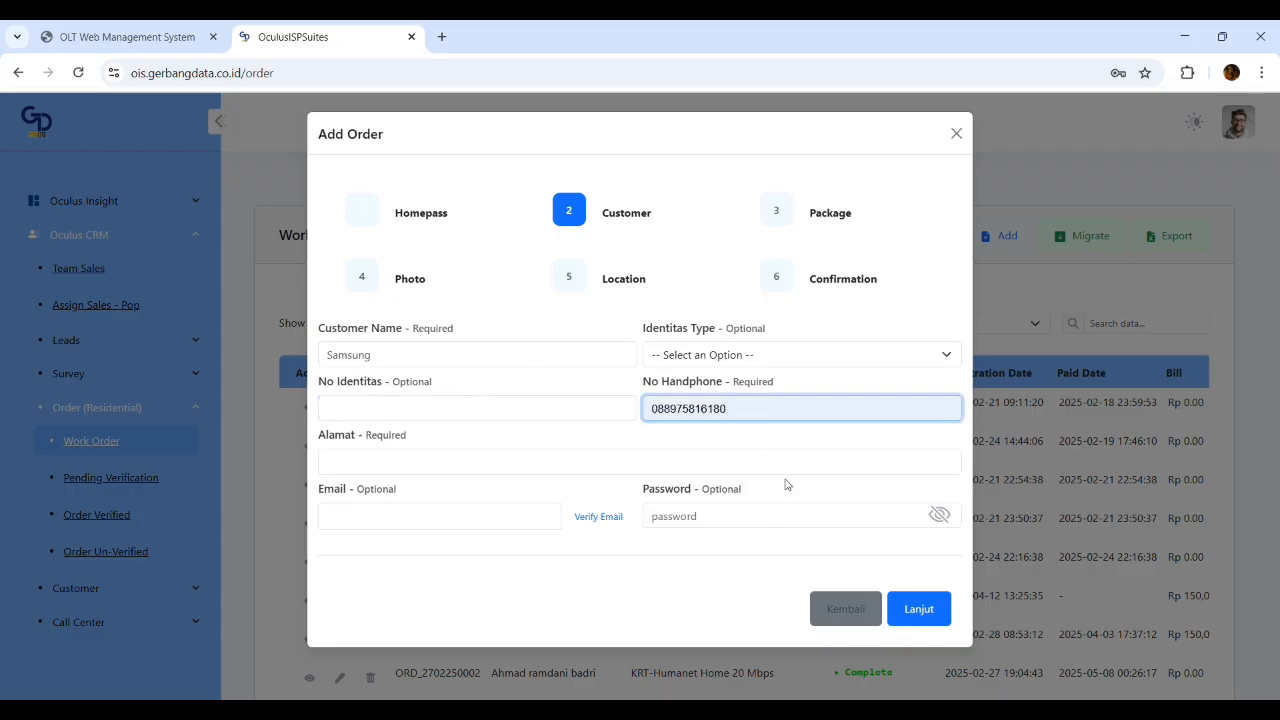
Fill in the customer address from the saved autofill entry
left_click(572, 441)
left_click(552, 458)
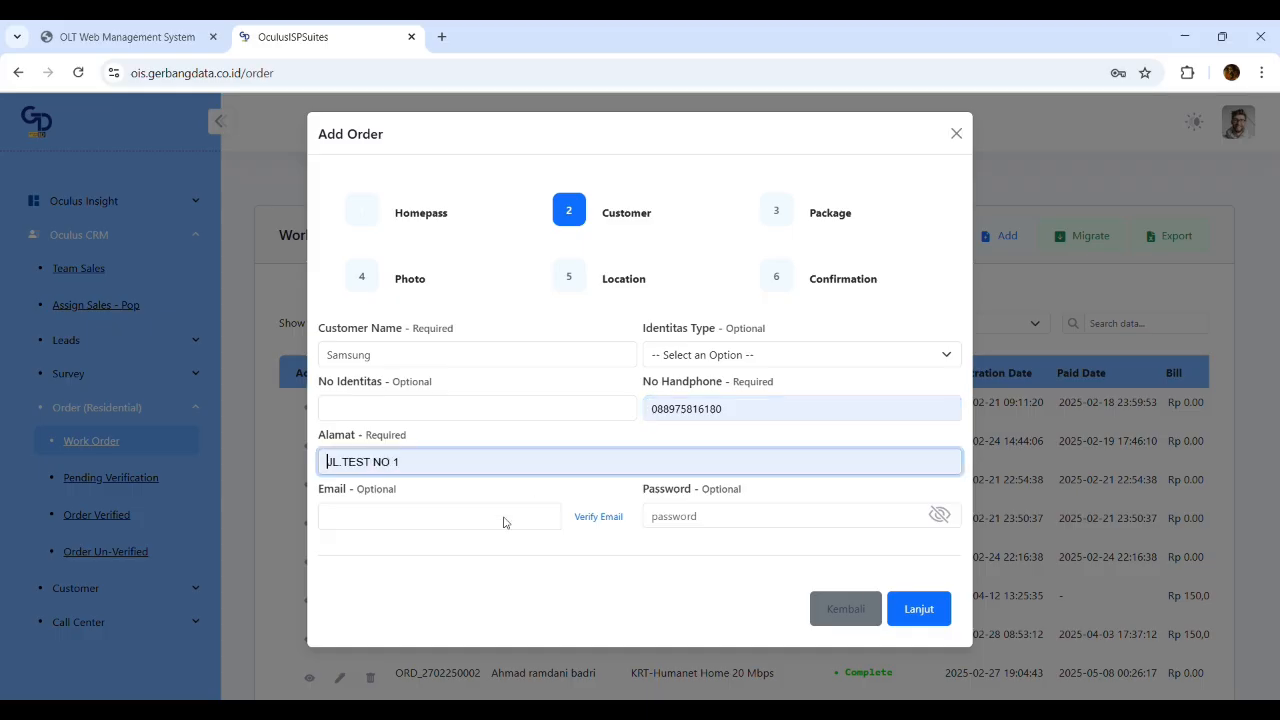
left_click(469, 528)
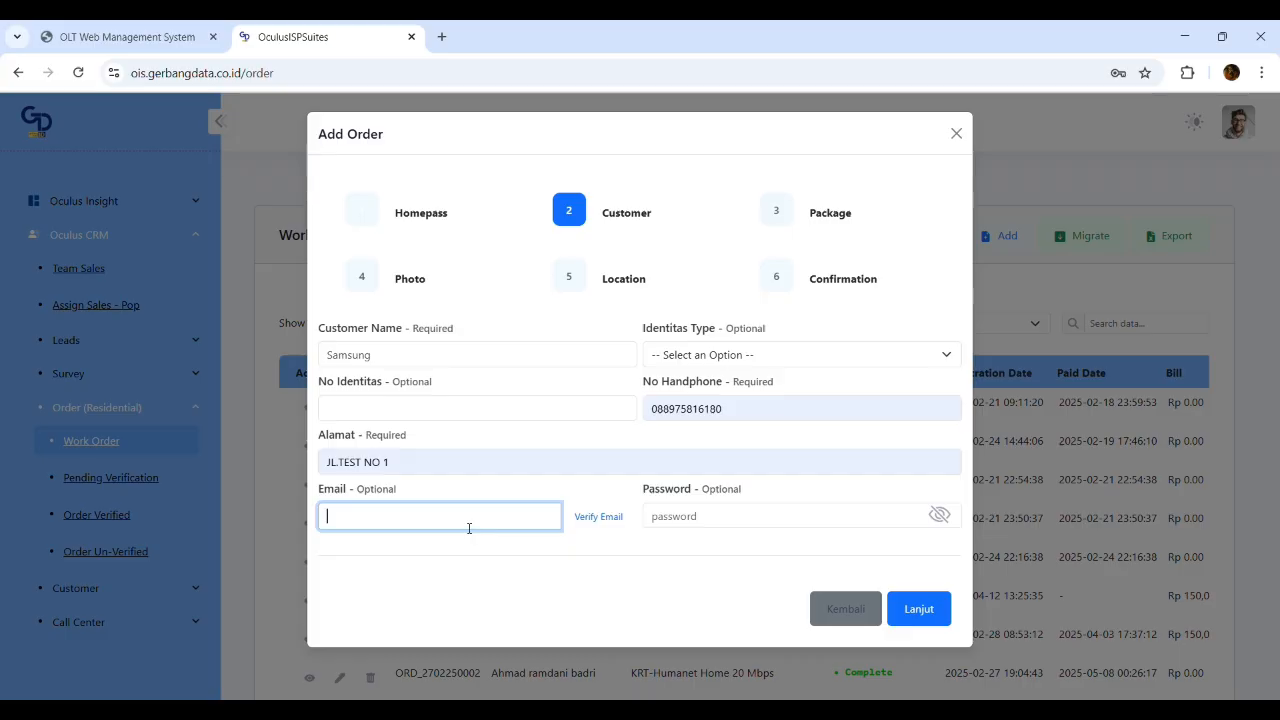
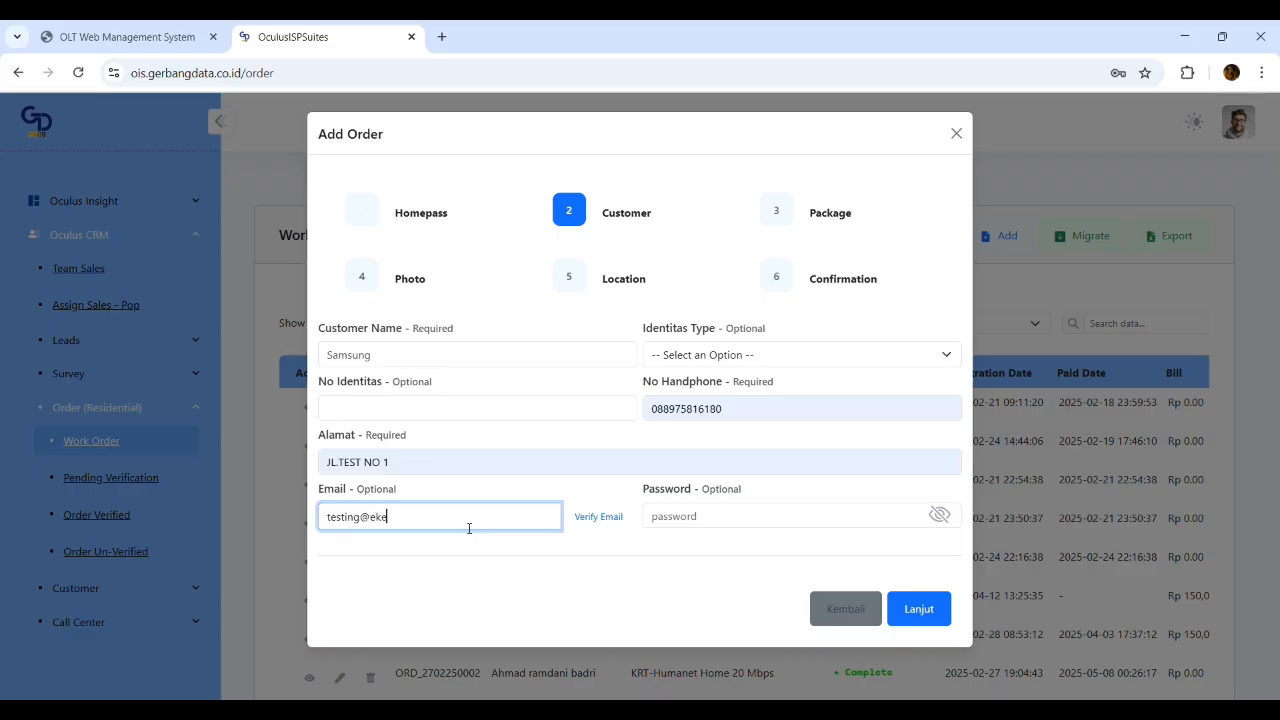
Type a test e-mail address for the customer and check its availability
key("BackSpace")
key("BackSpace")
key("BackSpace")
key("BackSpace")
key("BackSpace")
key("BackSpace")
key("BackSpace")
key("BackSpace")
key("BackSpace")
key("BackSpace")
key("BackSpace")
key("BackSpace")
key("BackSpace")
key("BackSpace")
key("BackSpace")
key("BackSpace")
key("BackSpace")
key("BackSpace")
key("BackSpace")
key("BackSpace")
key("BackSpace")
key("BackSpace")
key("BackSpace")
key("BackSpace")
key("BackSpace")
key("BackSpace")
key("BackSpace")
key("BackSpace")
key("BackSpace")
key("BackSpace")
key("BackSpace")
key("BackSpace")
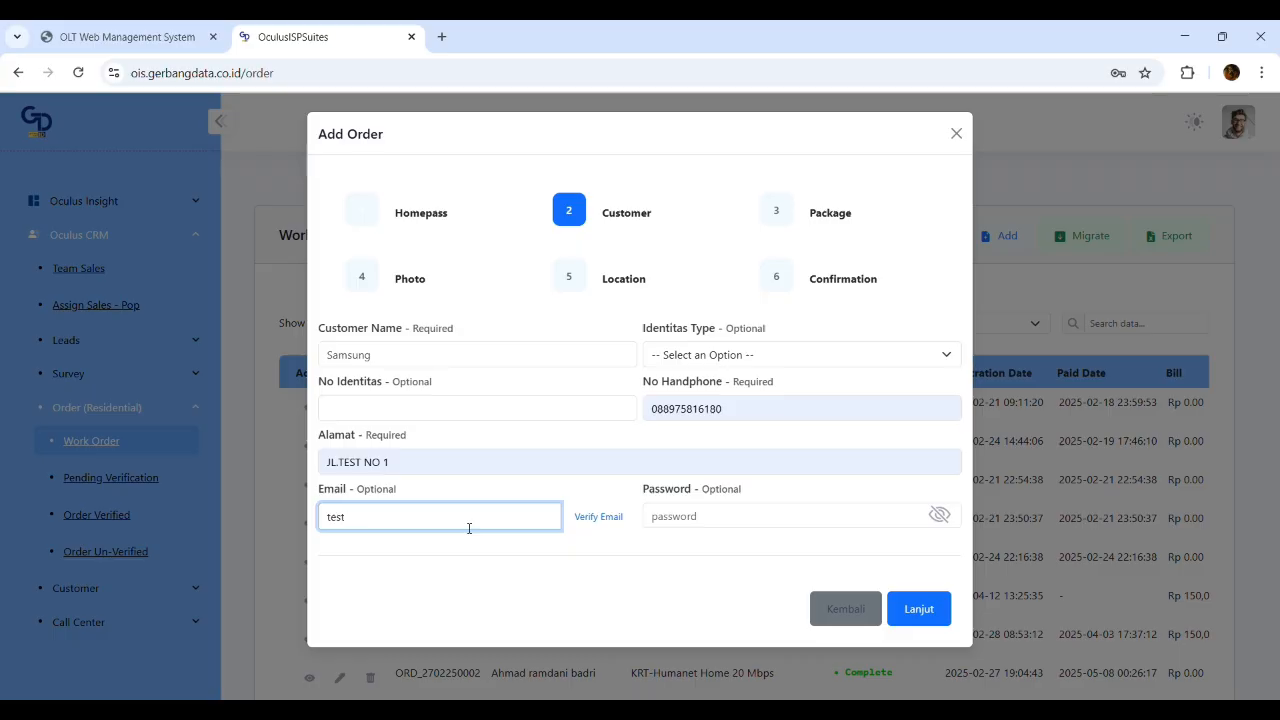
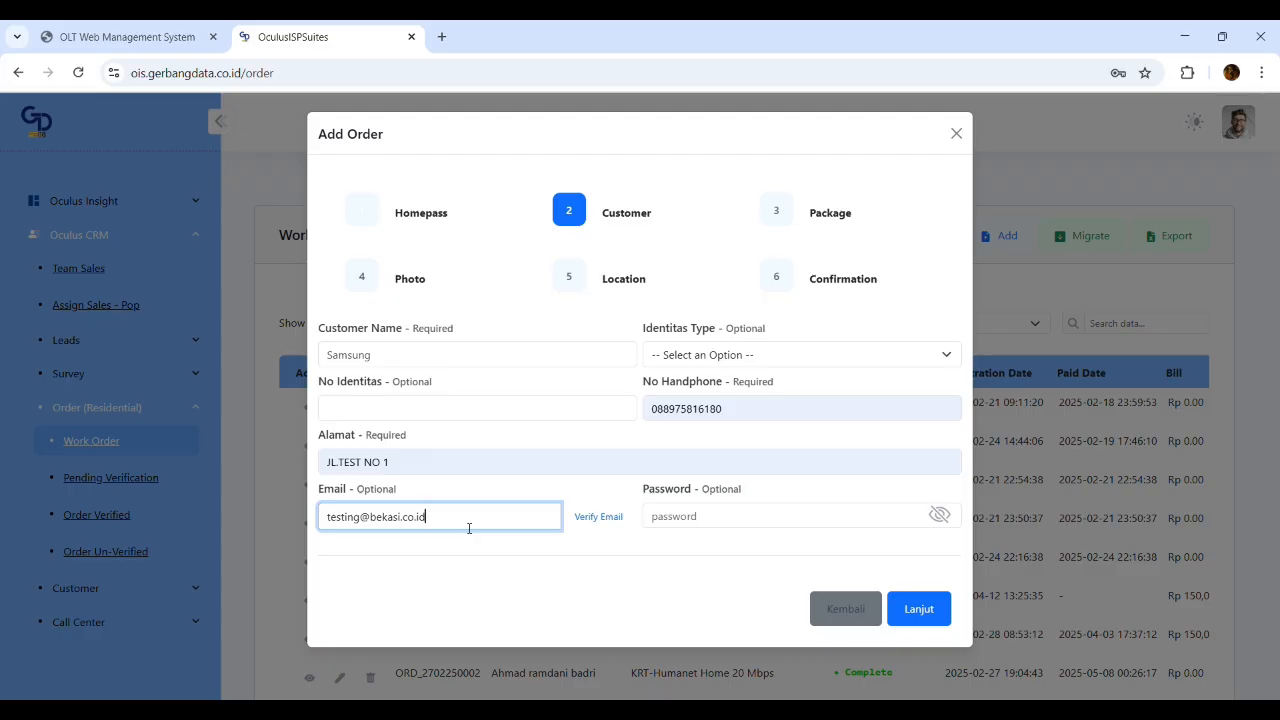
left_click(599, 523)
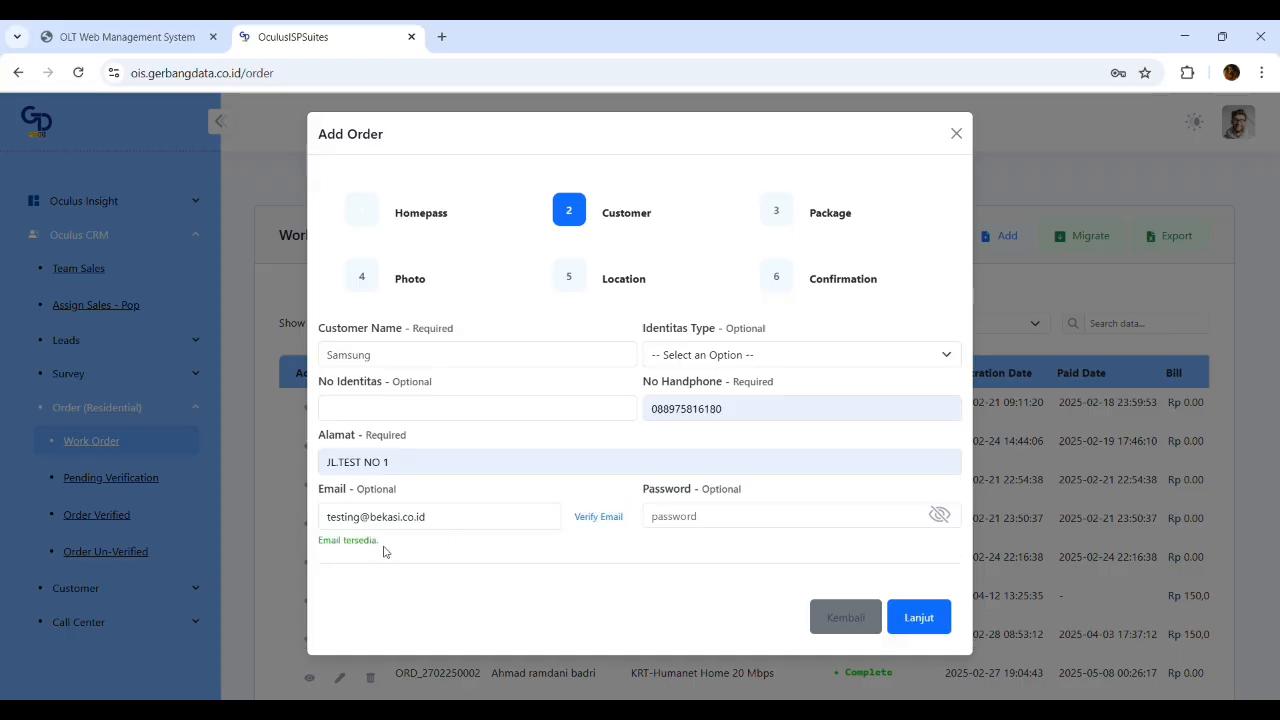
Try another e-mail, then settle on the test address and verify it is available
left_click(463, 524)
key("ctrl+a")
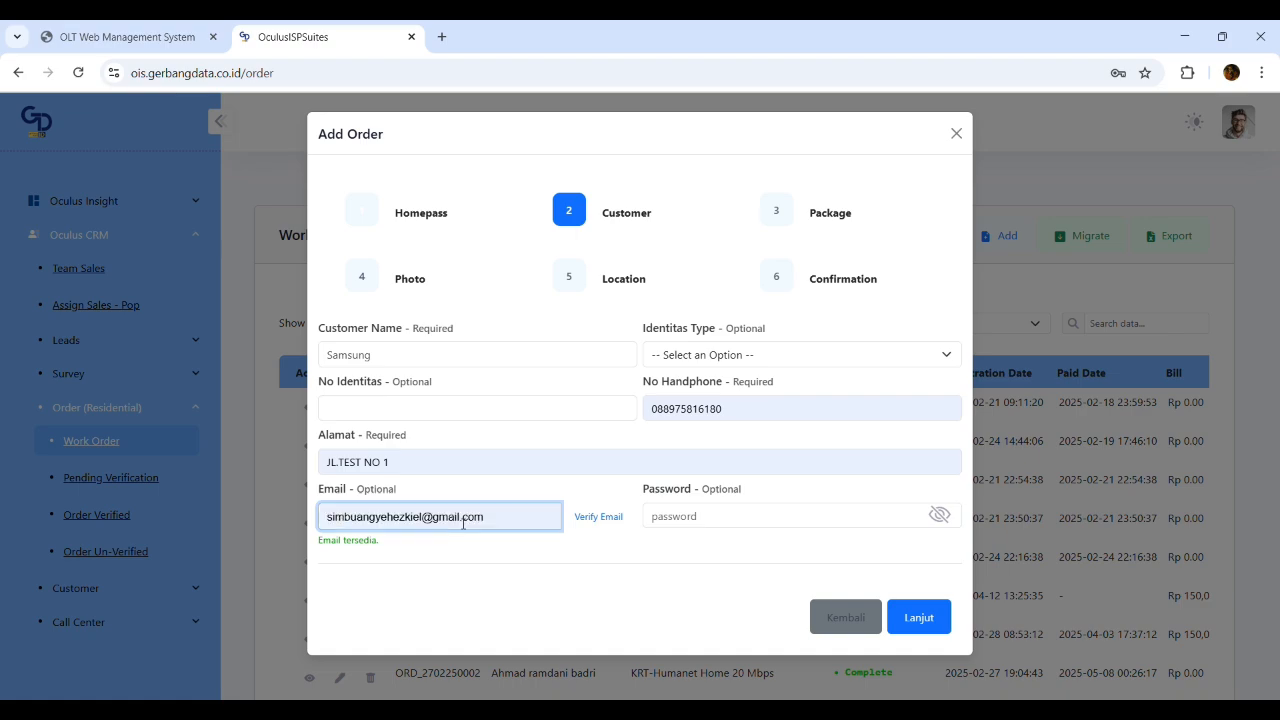
left_click(627, 529)
left_click_drag(339, 542, 264, 511)
left_click(423, 545)
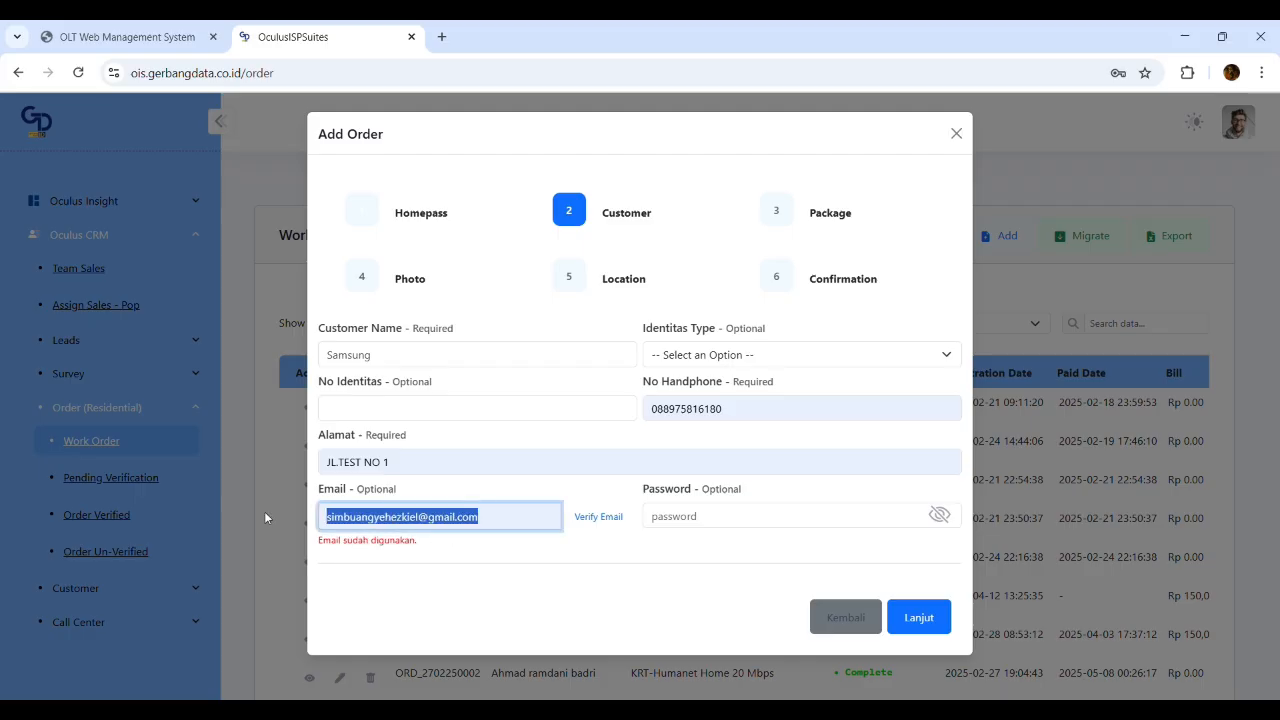
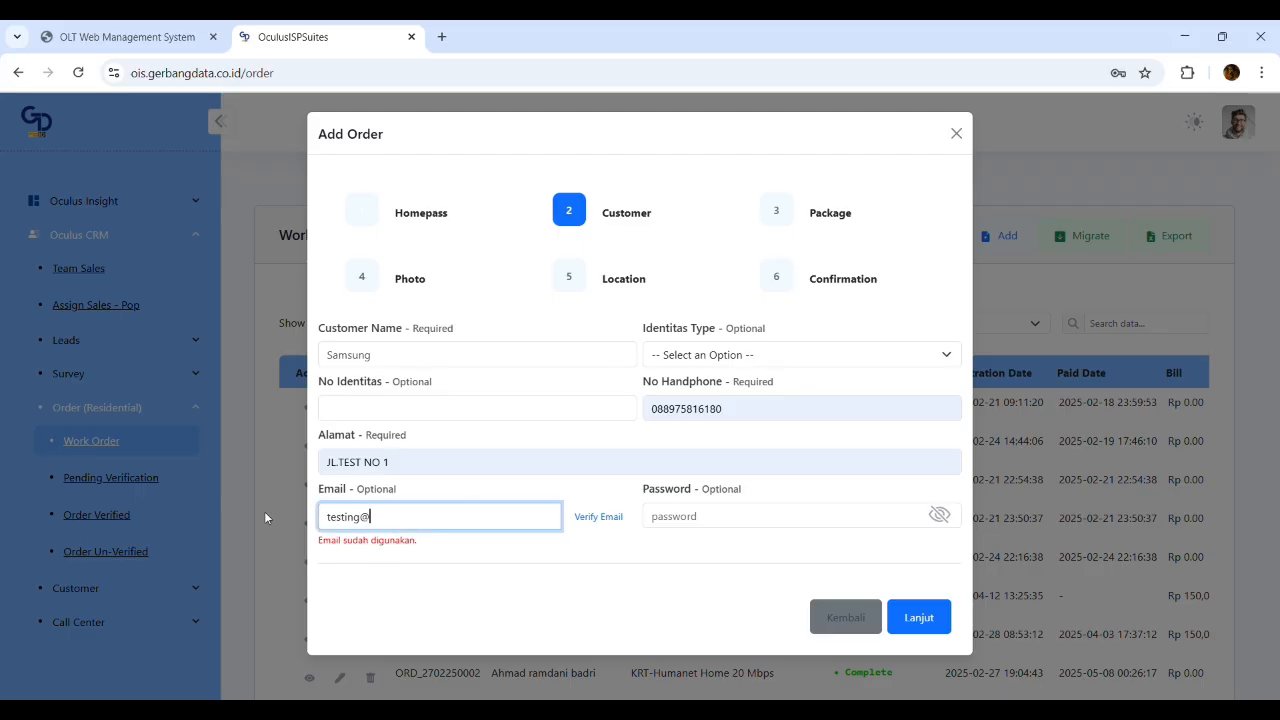
left_click(598, 516)
Enter the account password, check it with the eye toggle, and continue to Package
left_click(757, 514)
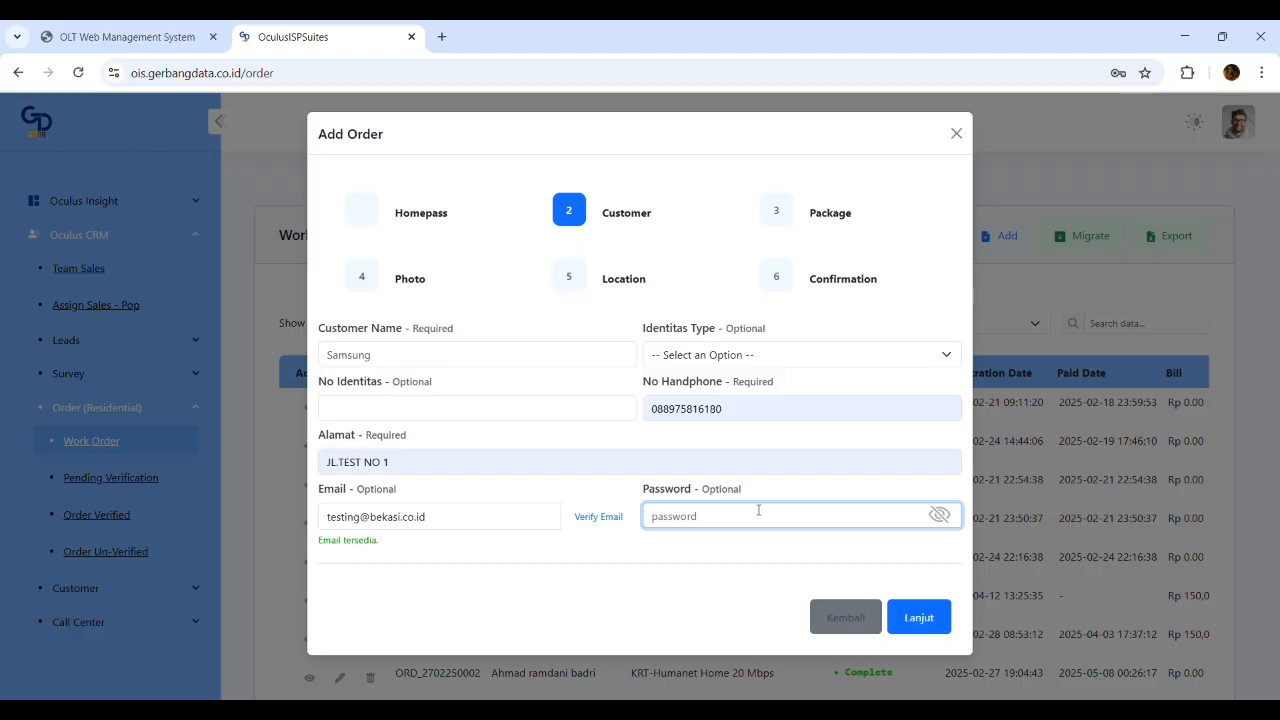
type("12345678")
left_click(940, 516)
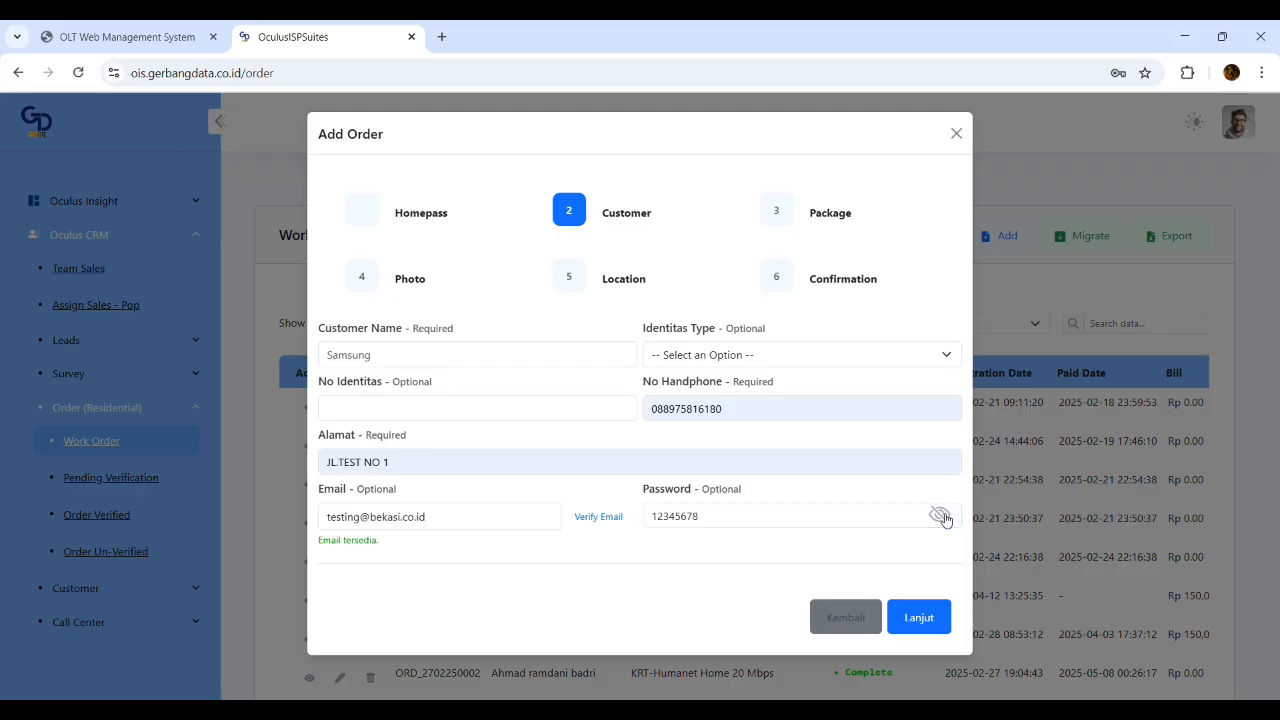
left_click(940, 516)
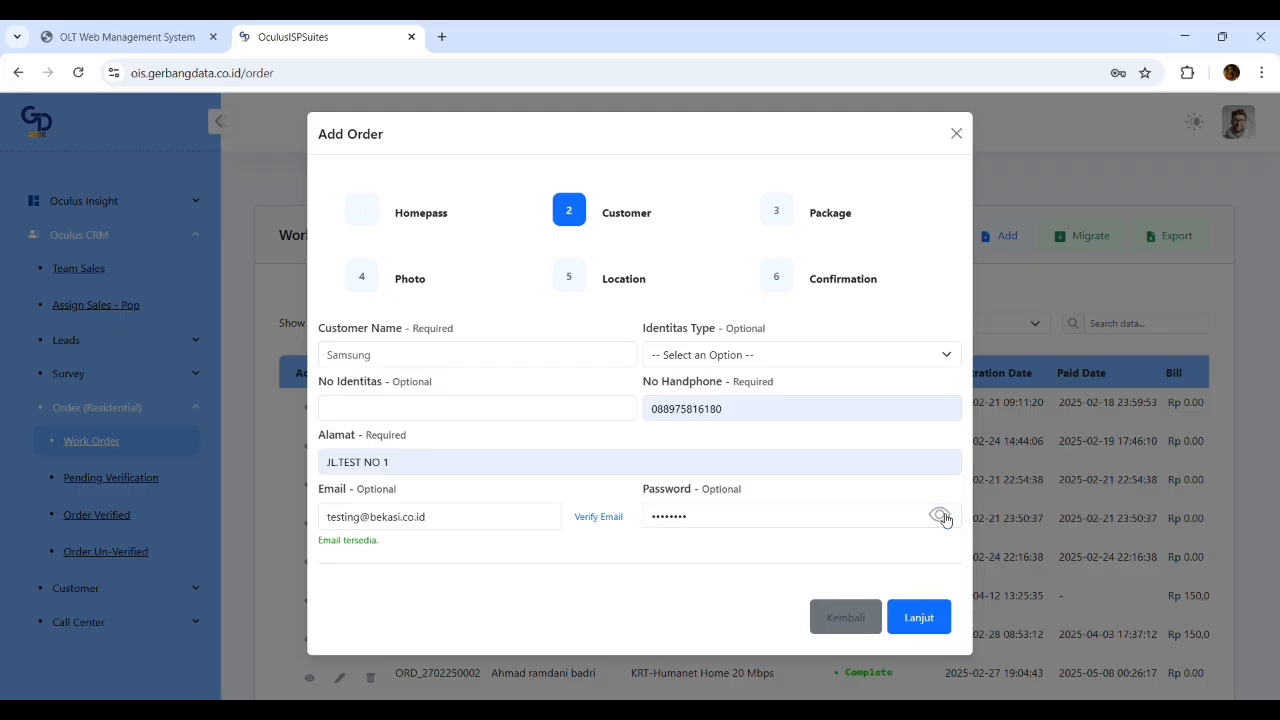
left_click(936, 621)
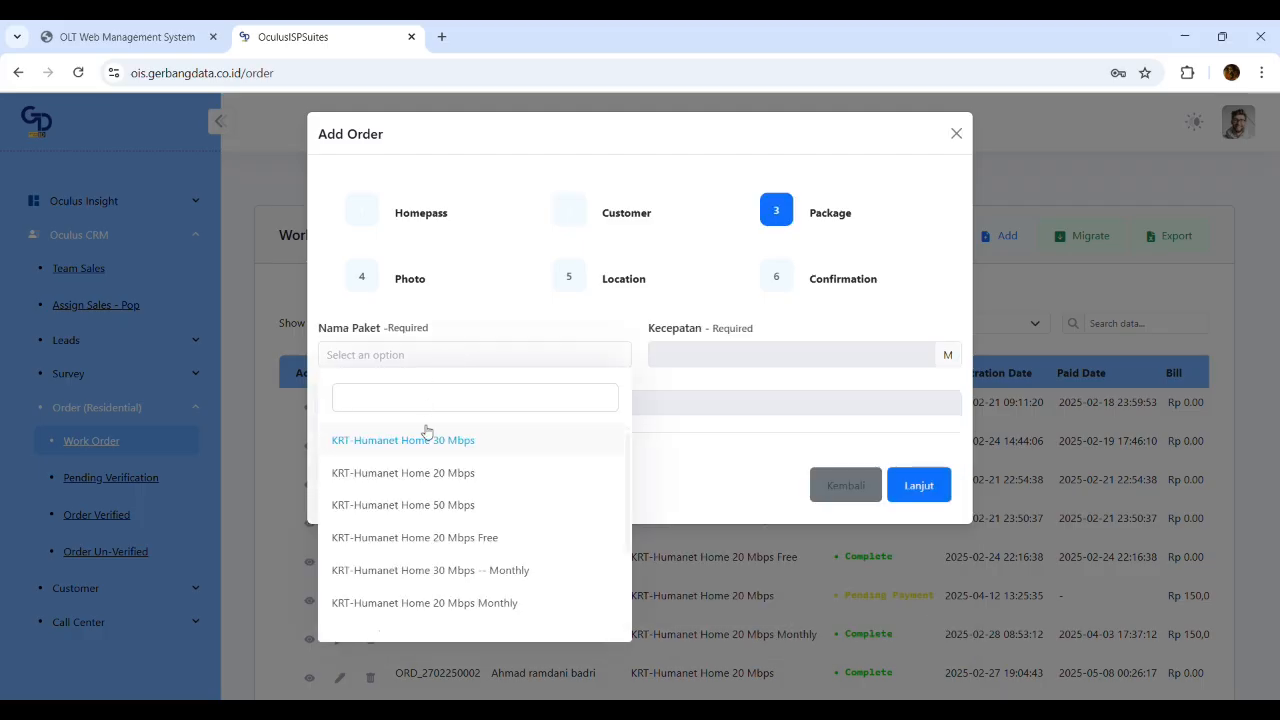
Choose the KRT-Humanet Home 20 Mbps package and attach pngegg (1).png as the house photo
left_click(437, 448)
left_click(930, 485)
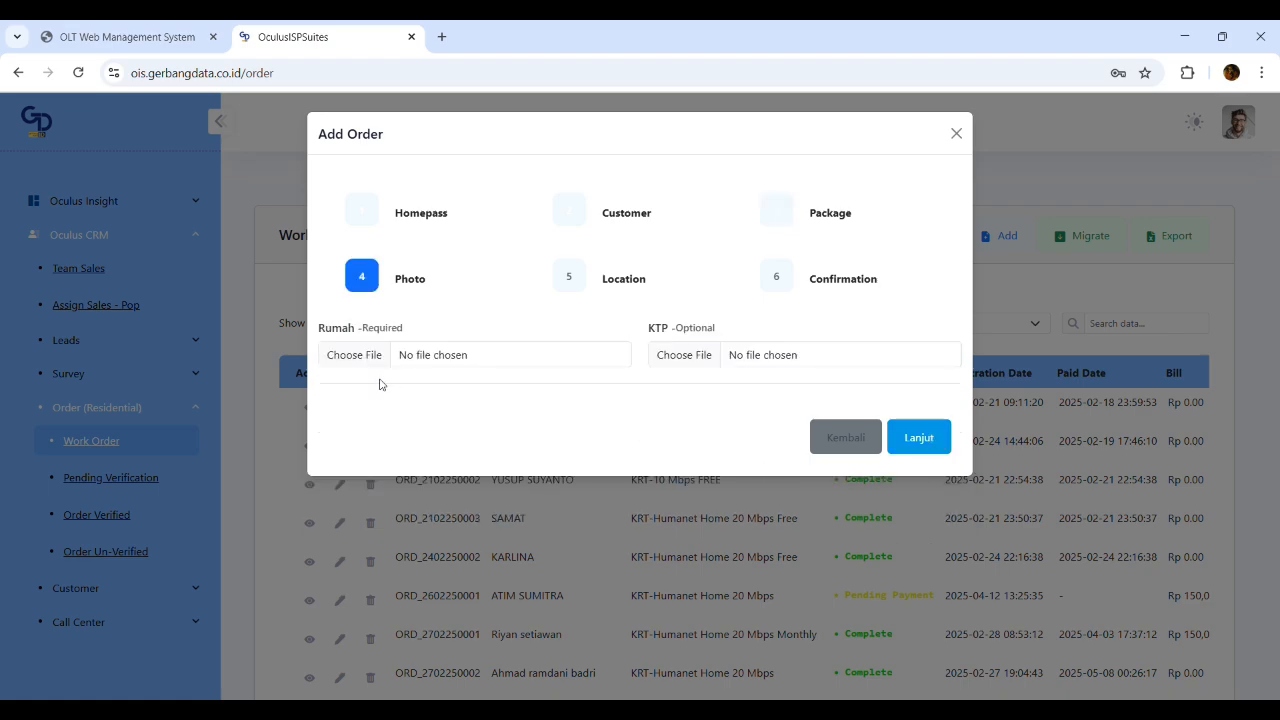
left_click(355, 359)
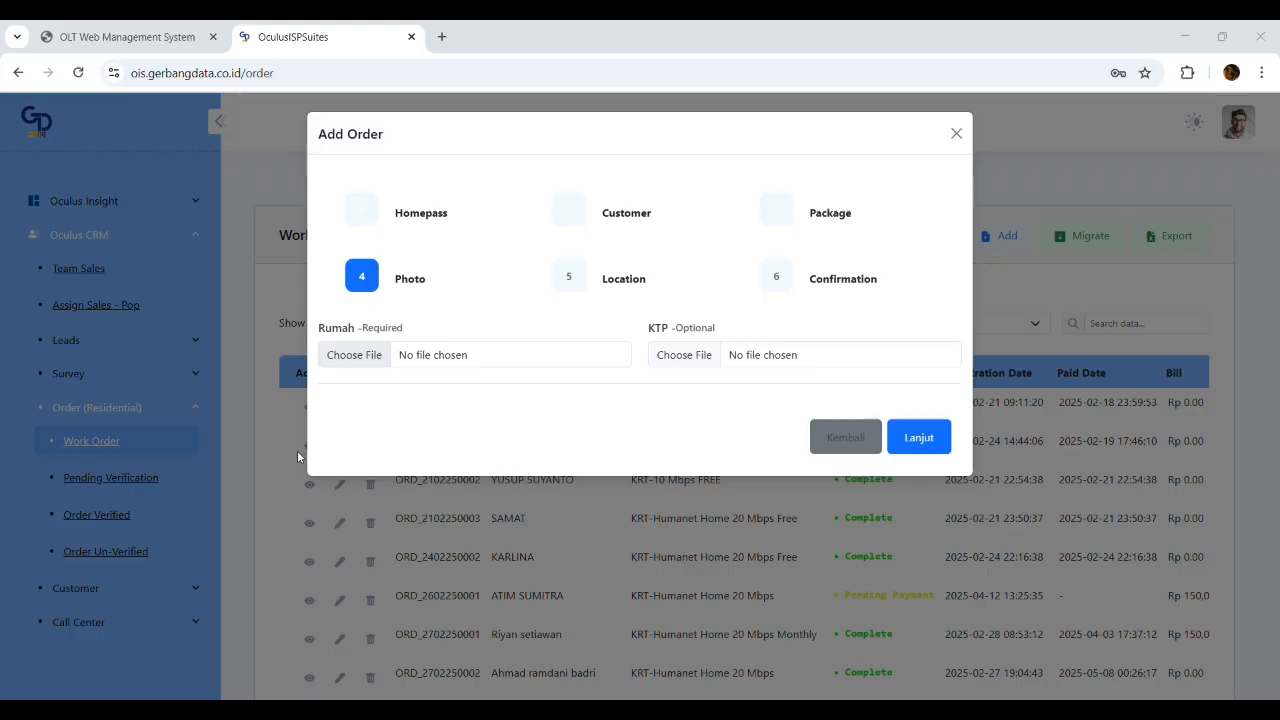
left_click(944, 549)
left_click_drag(363, 329, 345, 331)
left_click(393, 335)
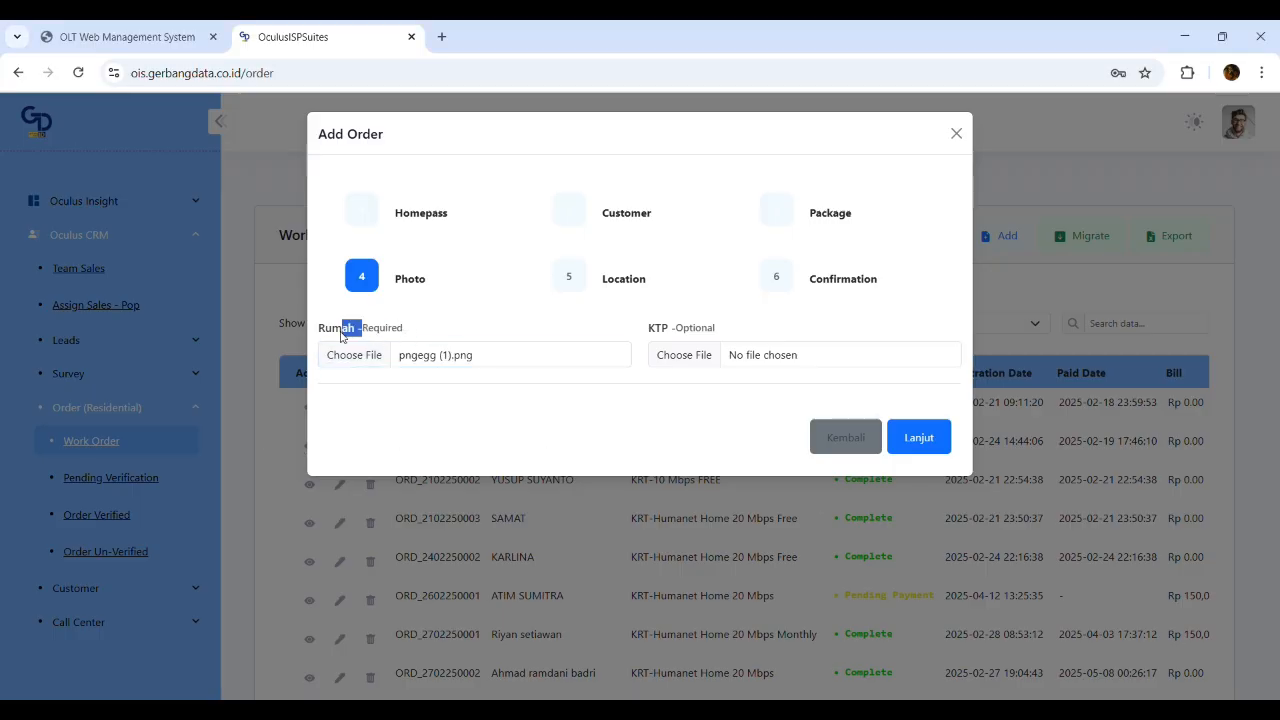
left_click(919, 438)
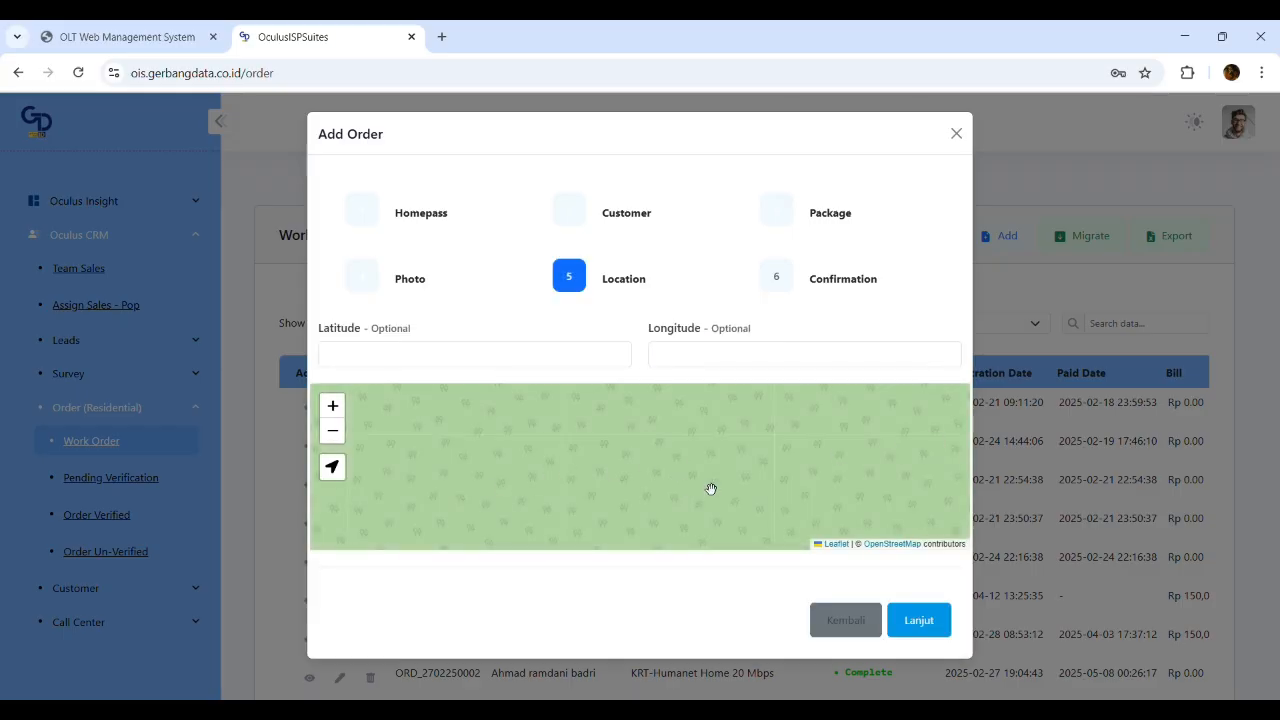
Drop a map marker at the customer's location (about 0.7746, 114.149) and proceed to Confirmation
scroll(678, 480, "down", 5)
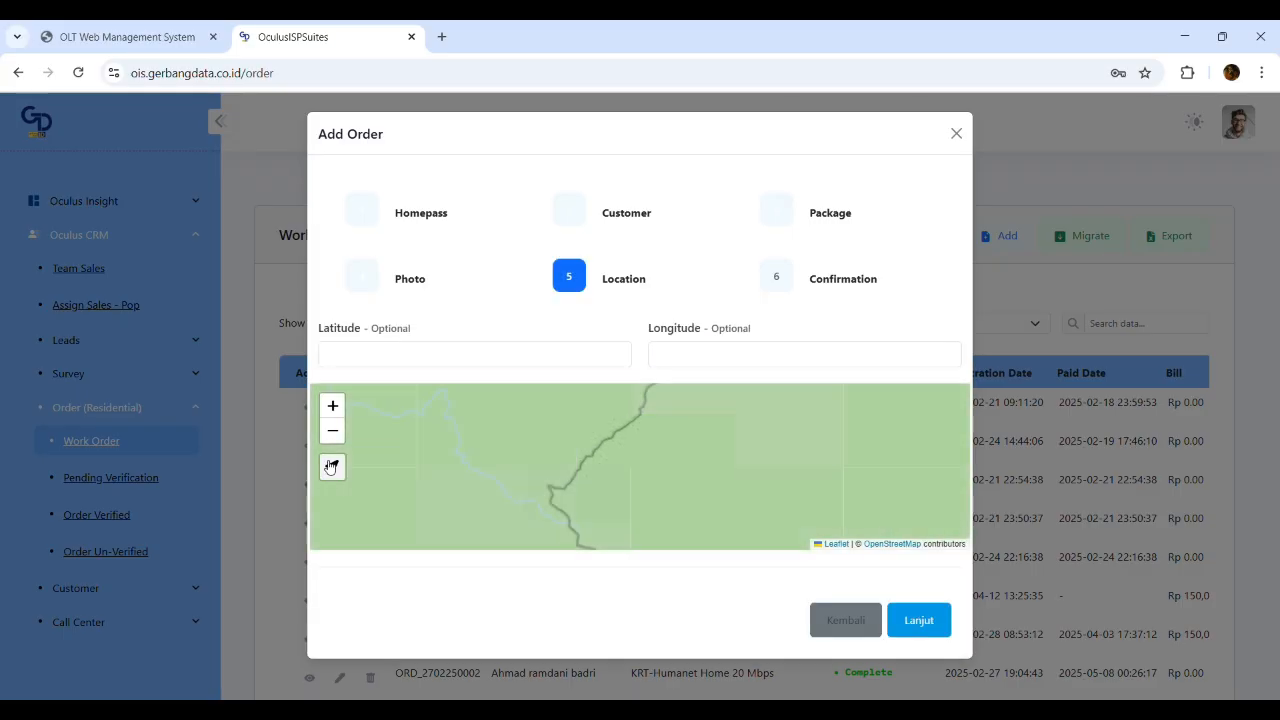
scroll(666, 471, "down", 2)
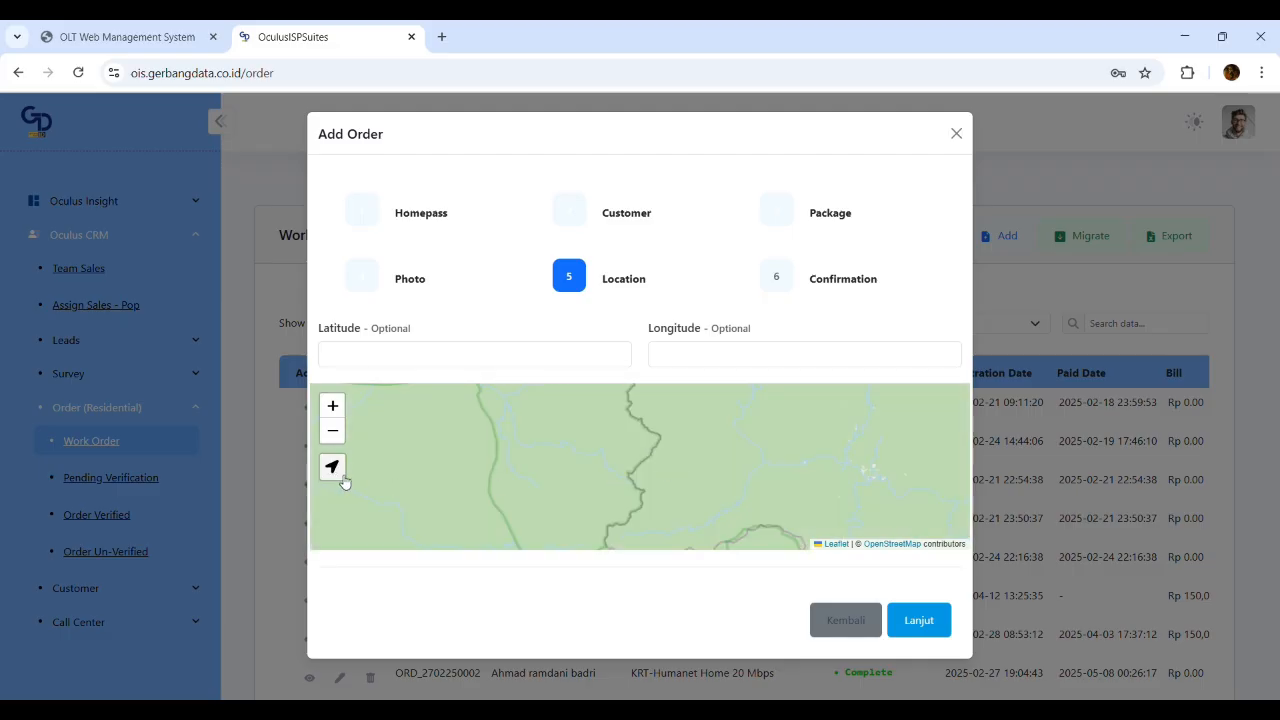
left_click(628, 460)
left_click(796, 486)
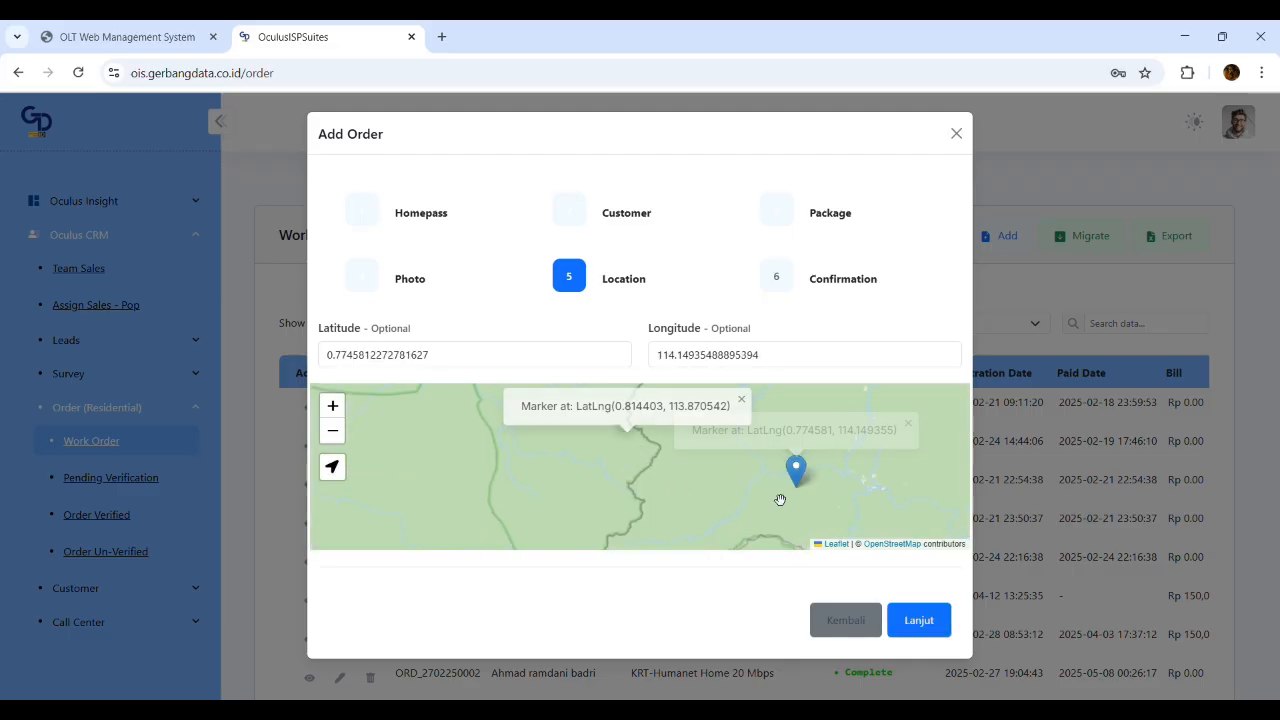
left_click(922, 628)
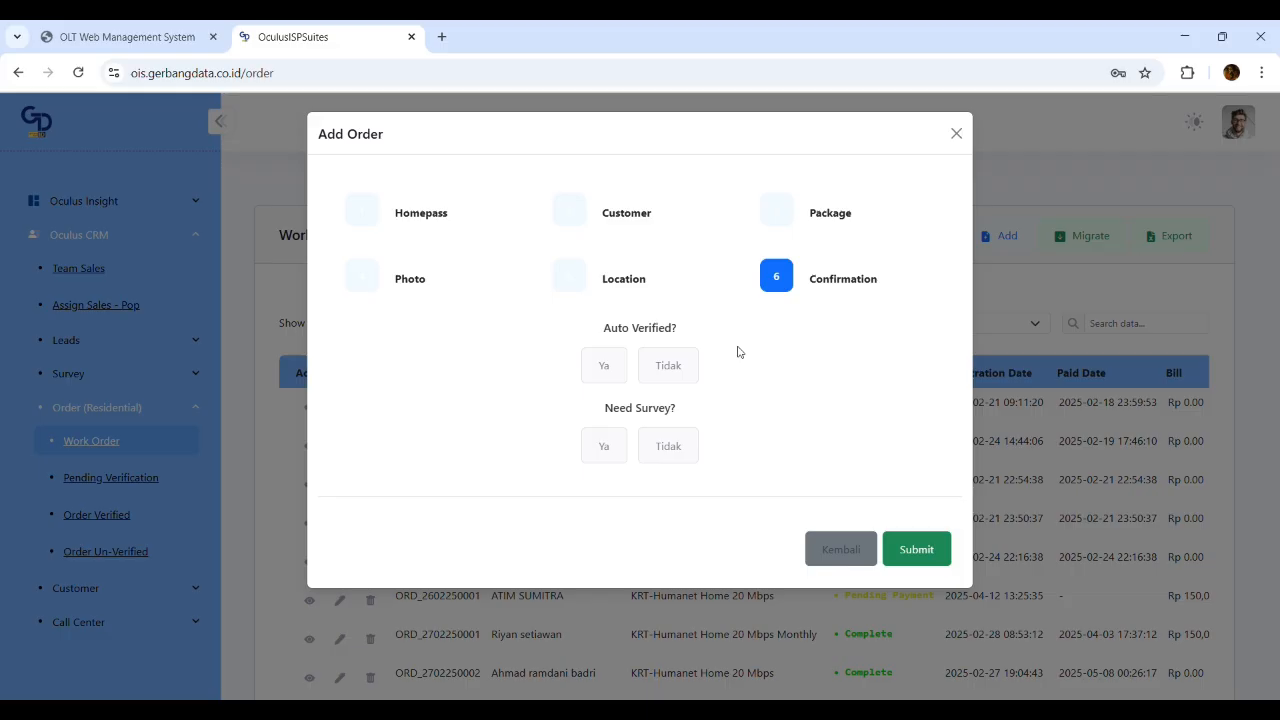
Toggle Auto Verified between Tidak and Ya, leaving it on Ya
left_click(673, 378)
left_click(600, 369)
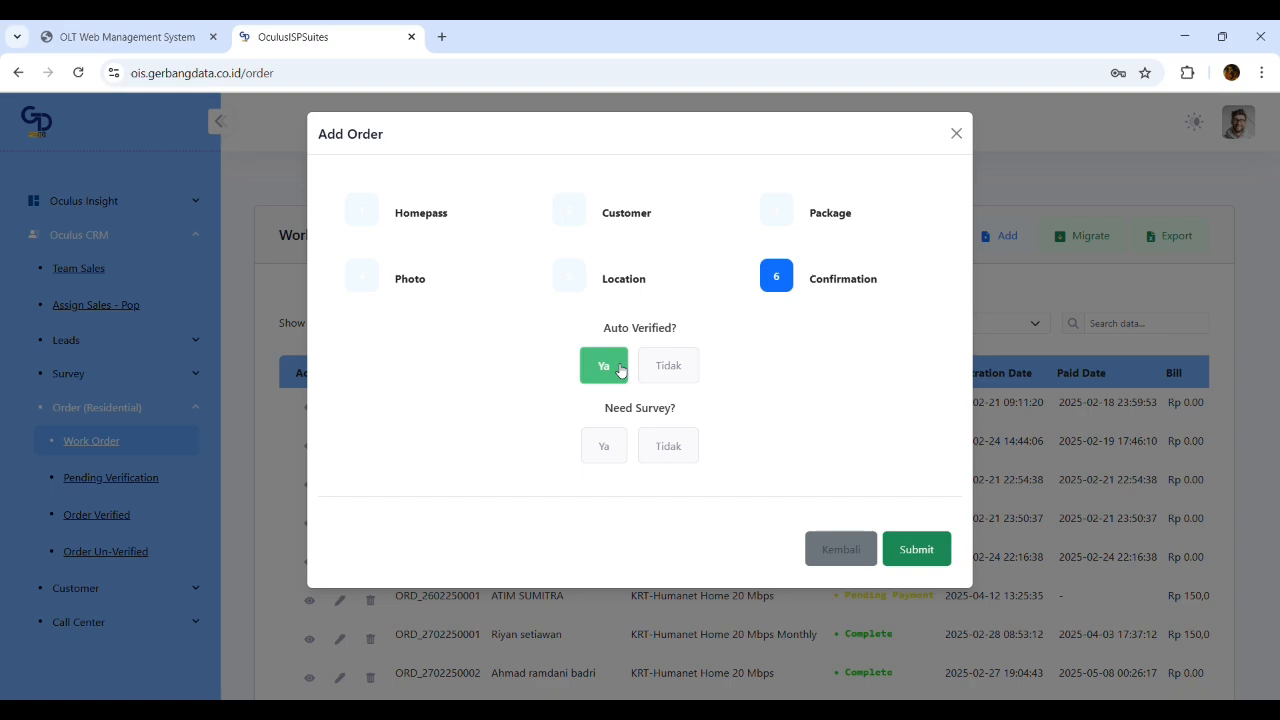
left_click(701, 367)
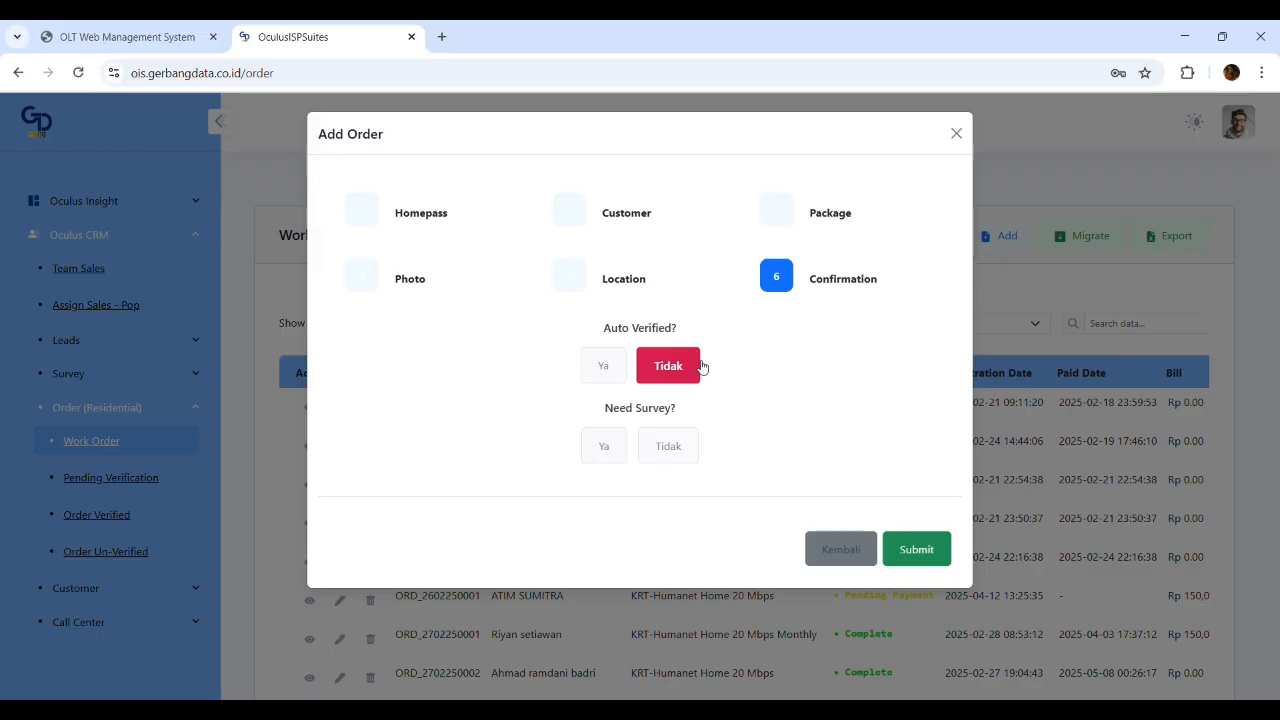
left_click(597, 377)
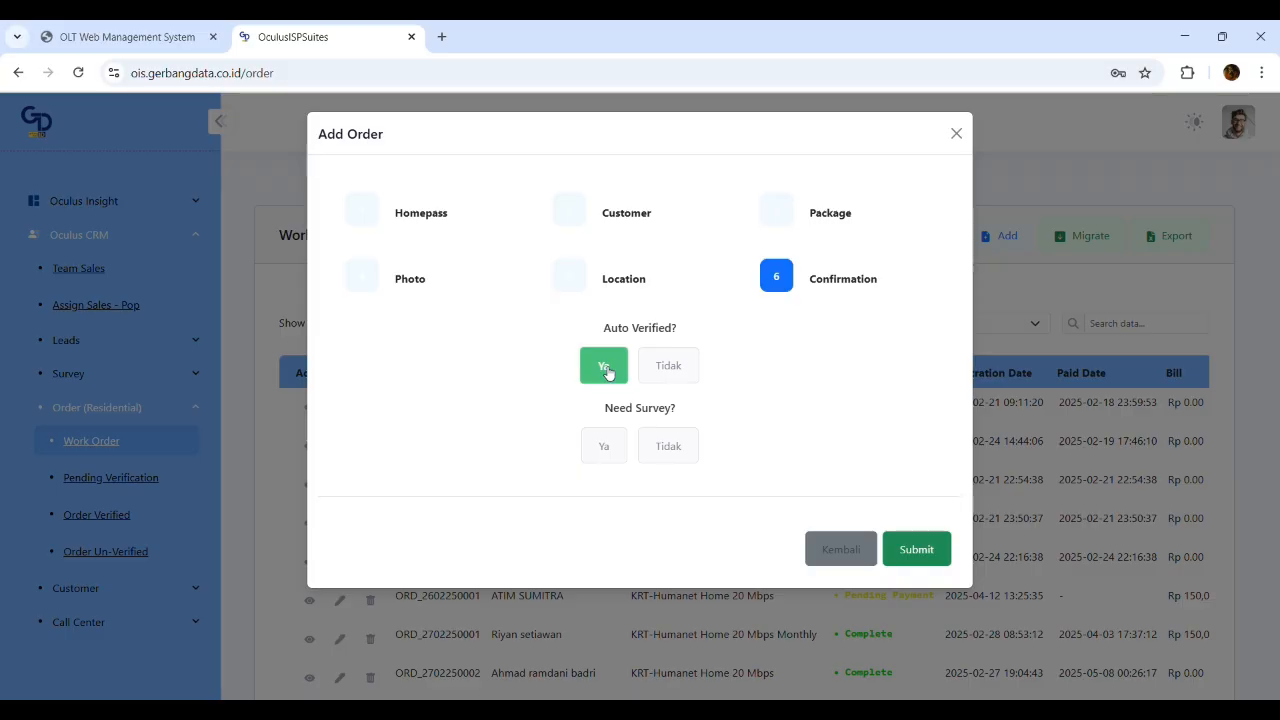
left_click(672, 368)
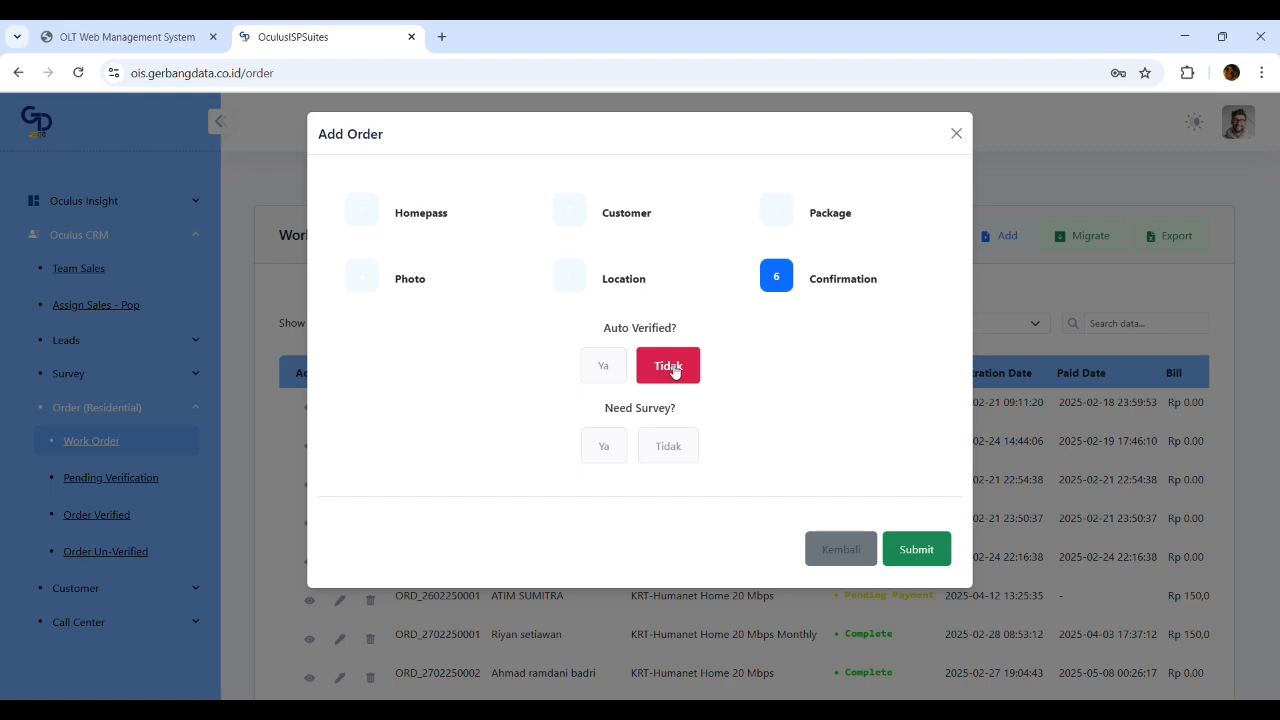
left_click(612, 375)
left_click_drag(603, 412, 566, 414)
left_click(693, 412)
left_click(565, 416)
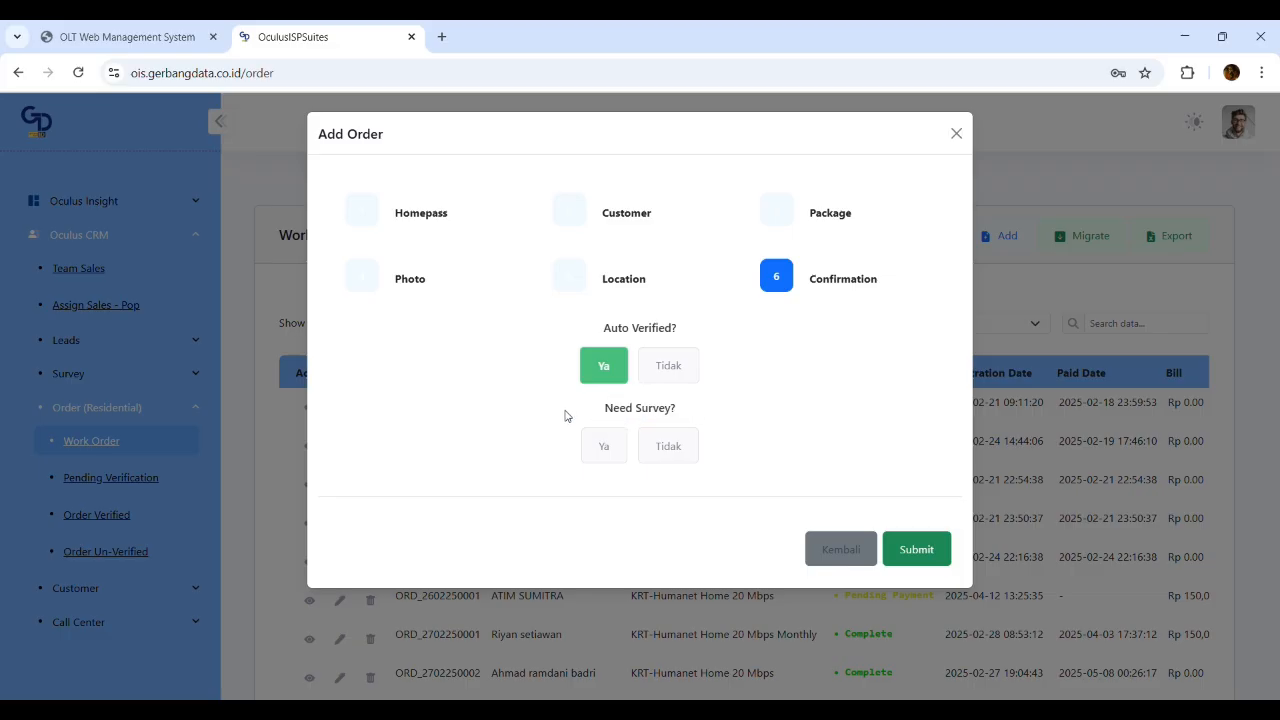
Answer Need Survey with Ya after switching between the options
left_click(616, 458)
left_click(686, 449)
left_click(604, 450)
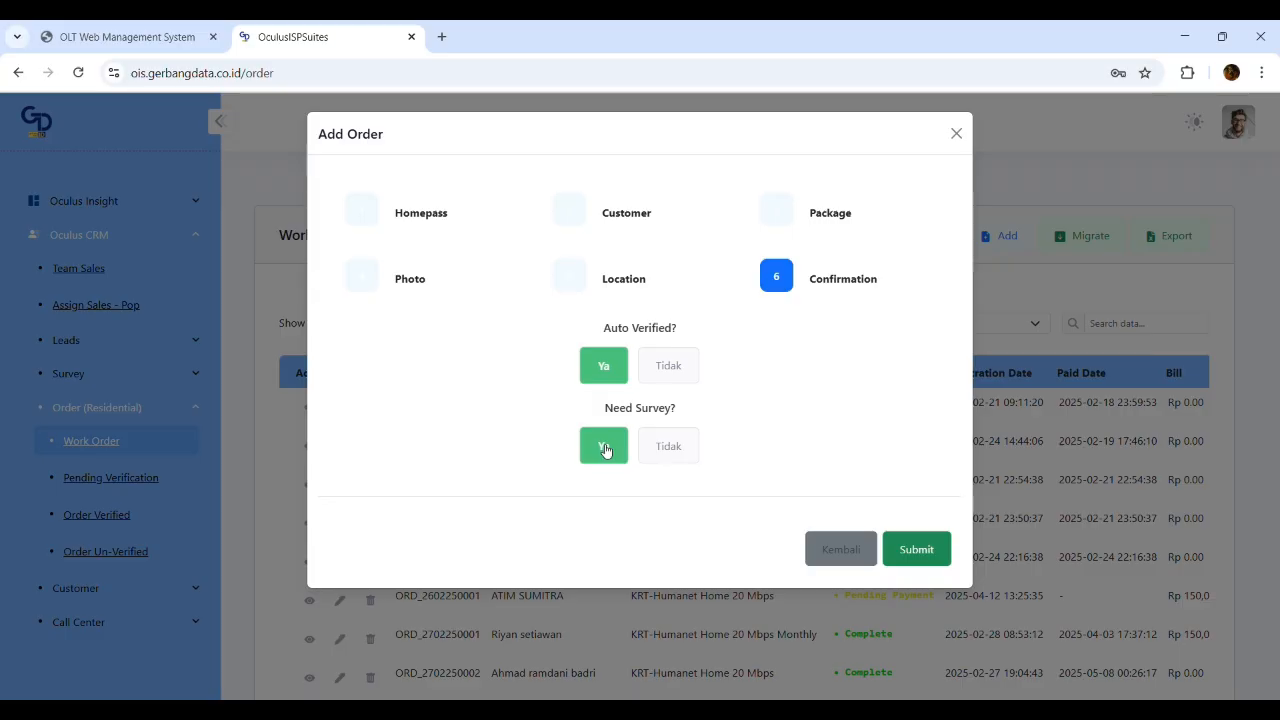
left_click(674, 448)
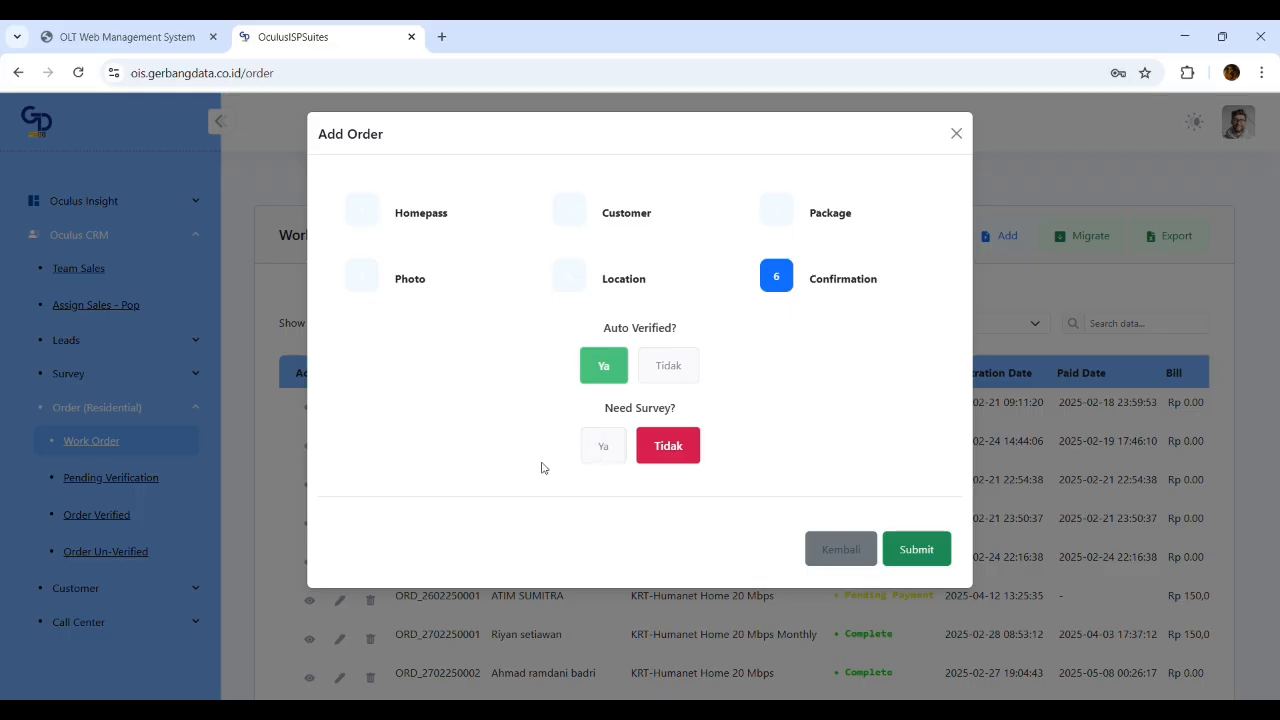
left_click(602, 452)
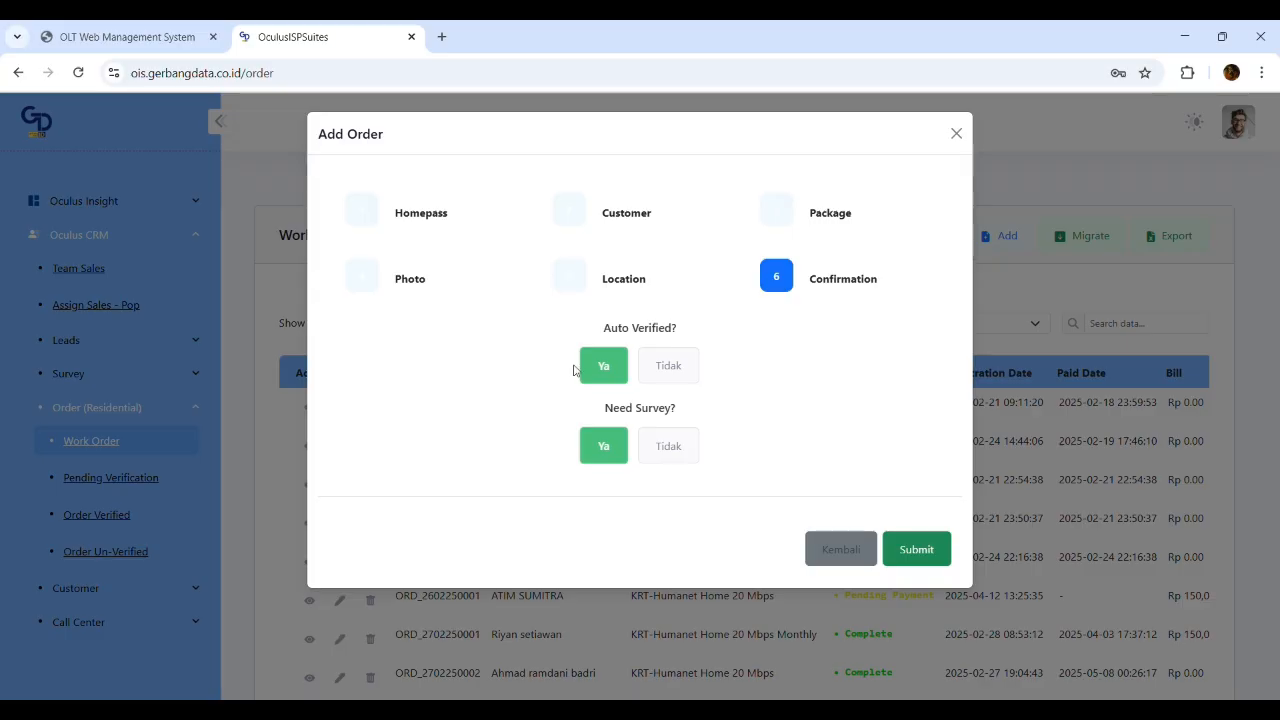
left_click(686, 454)
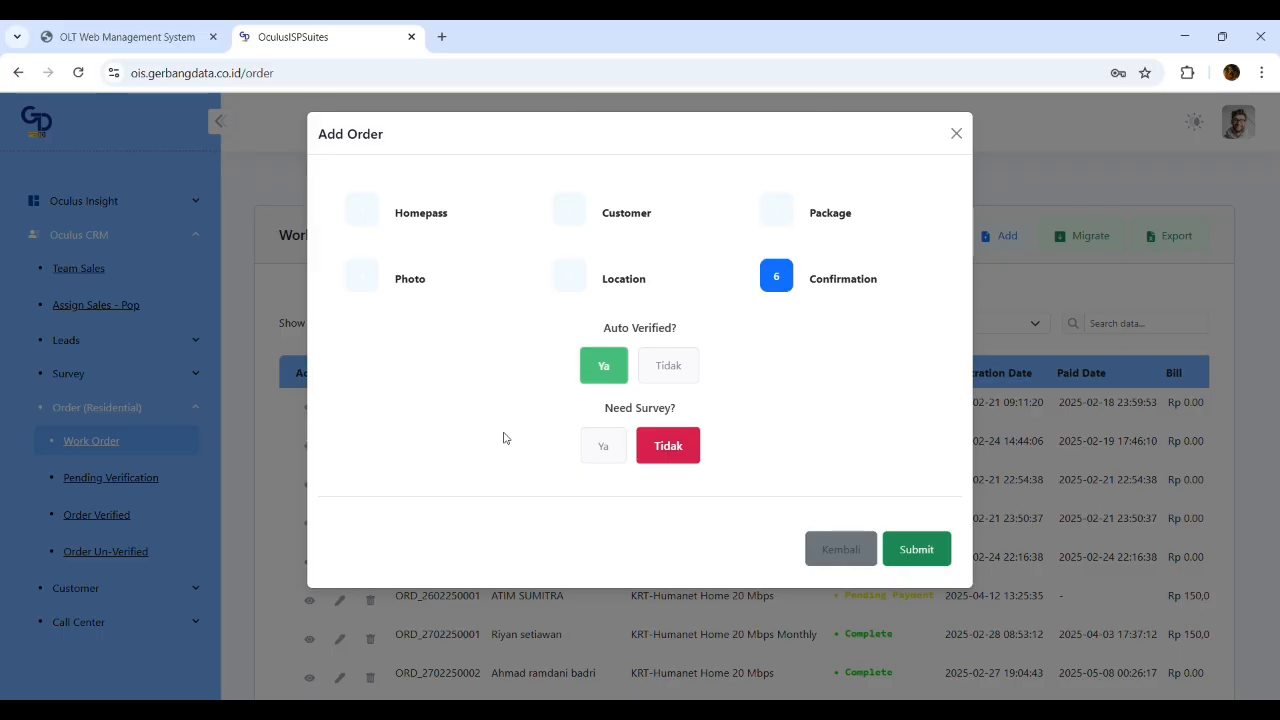
left_click(606, 452)
Submit the new order and dismiss the order-added success message
left_click(914, 548)
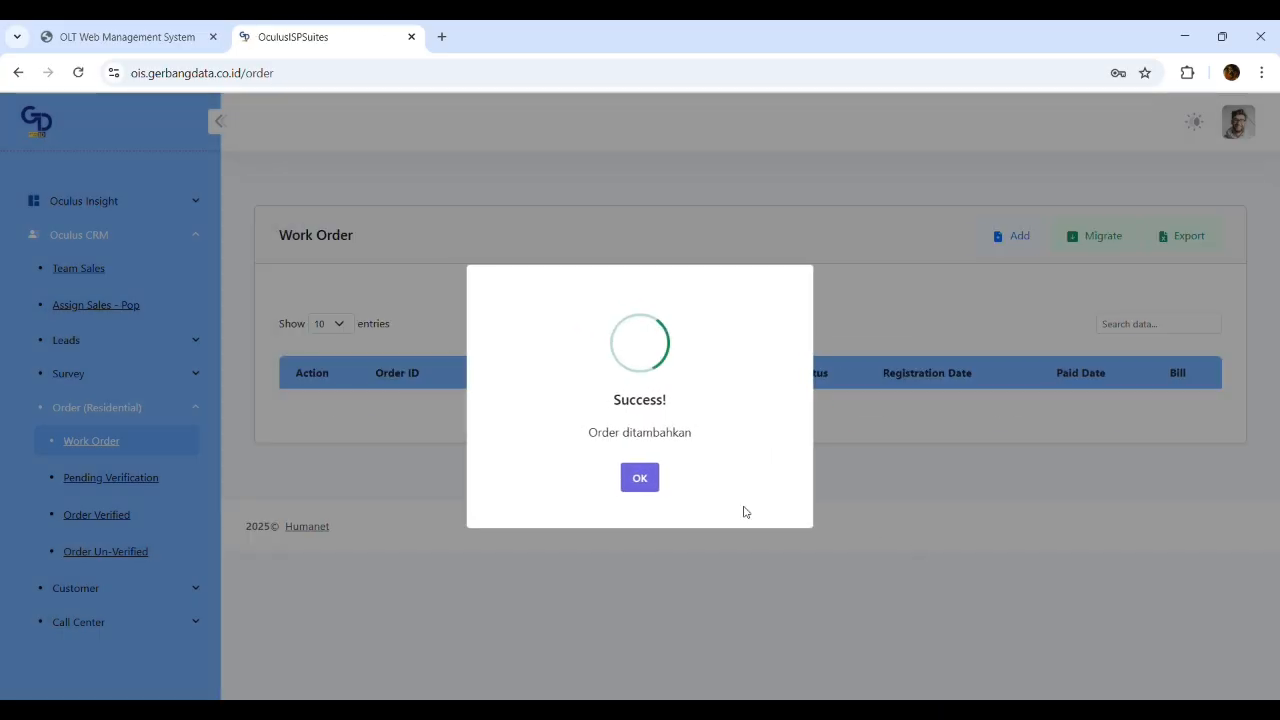
left_click(638, 477)
left_click(160, 340)
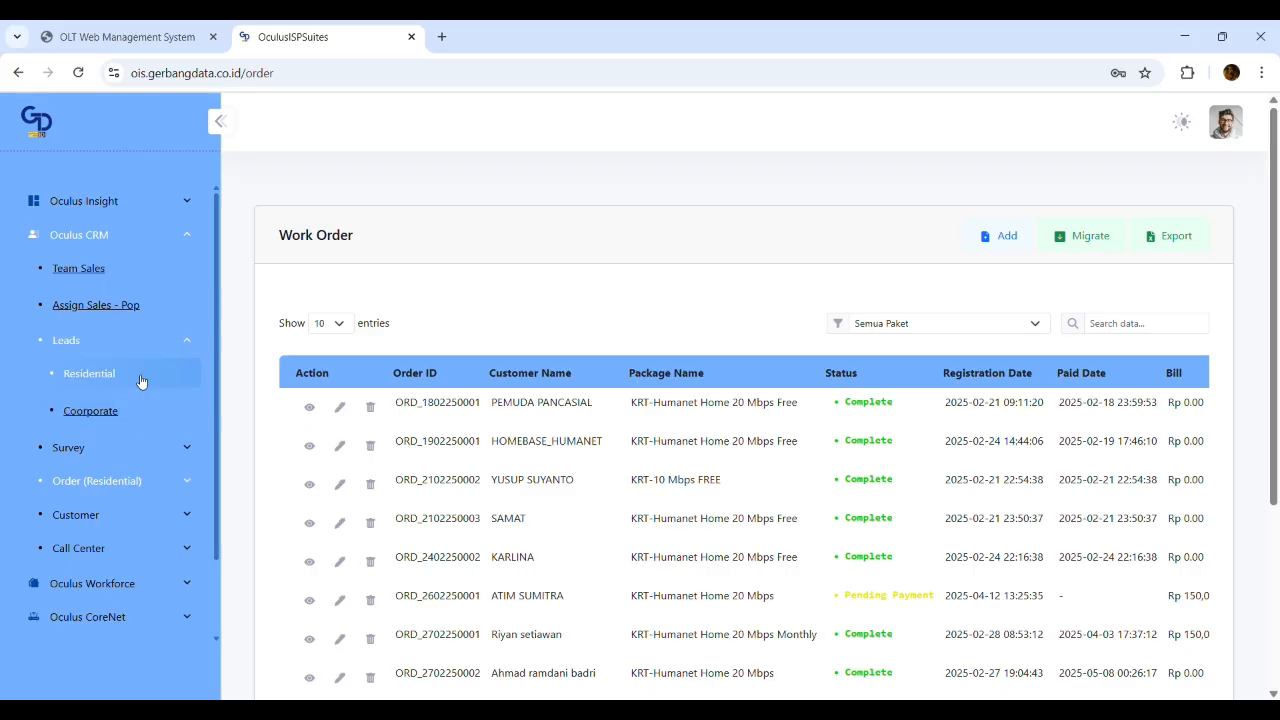
Open Oculus Workforce > Installation > Pending Assignment
left_click(142, 452)
scroll(120, 450, "down", 3)
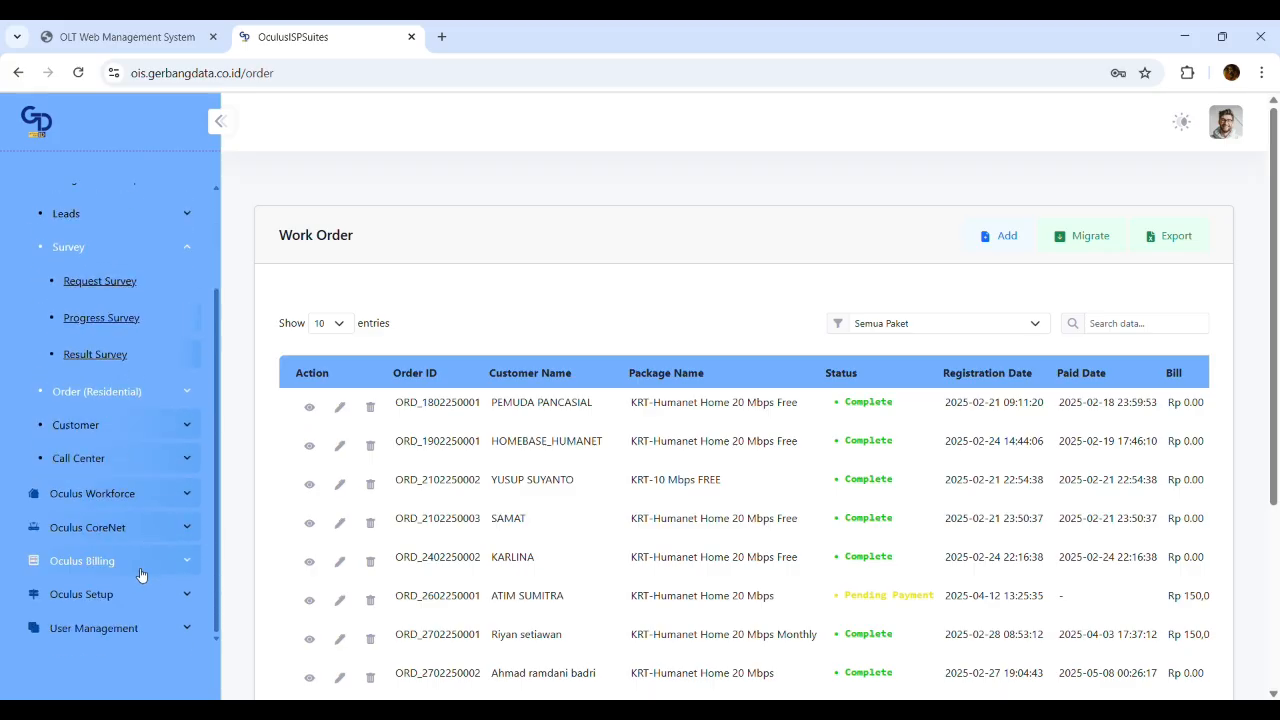
left_click(128, 493)
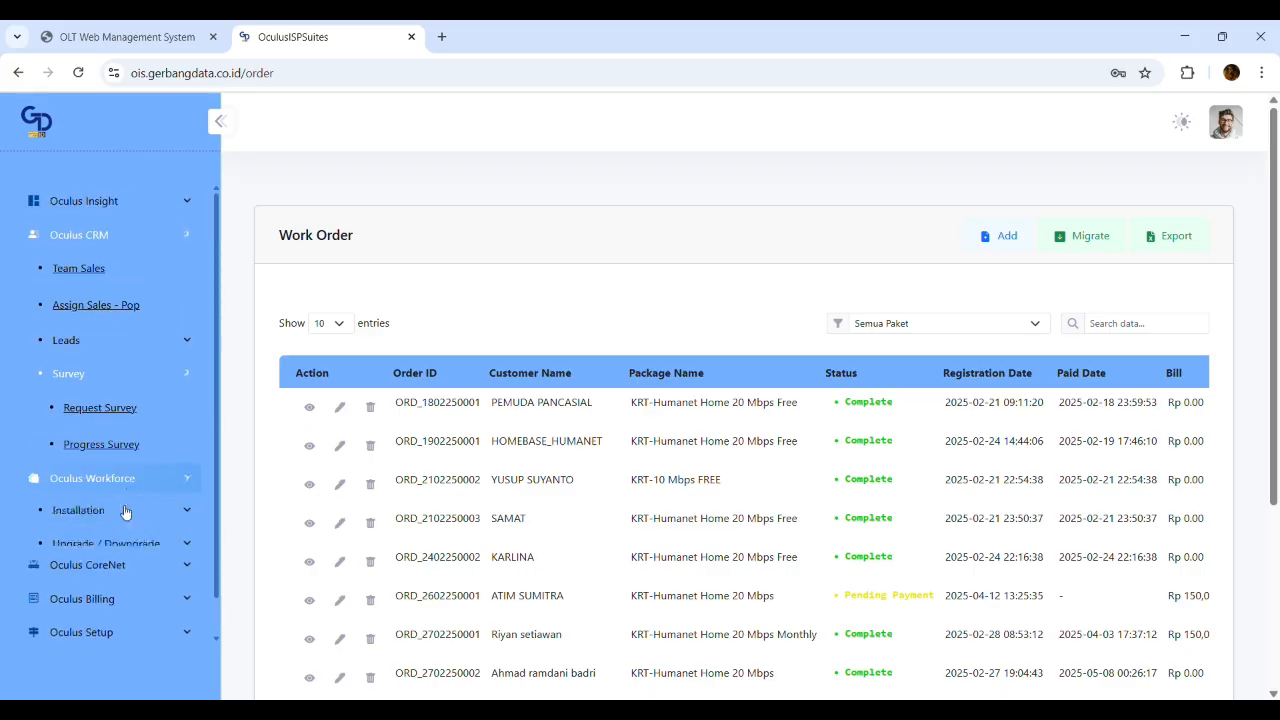
left_click(100, 300)
left_click(112, 334)
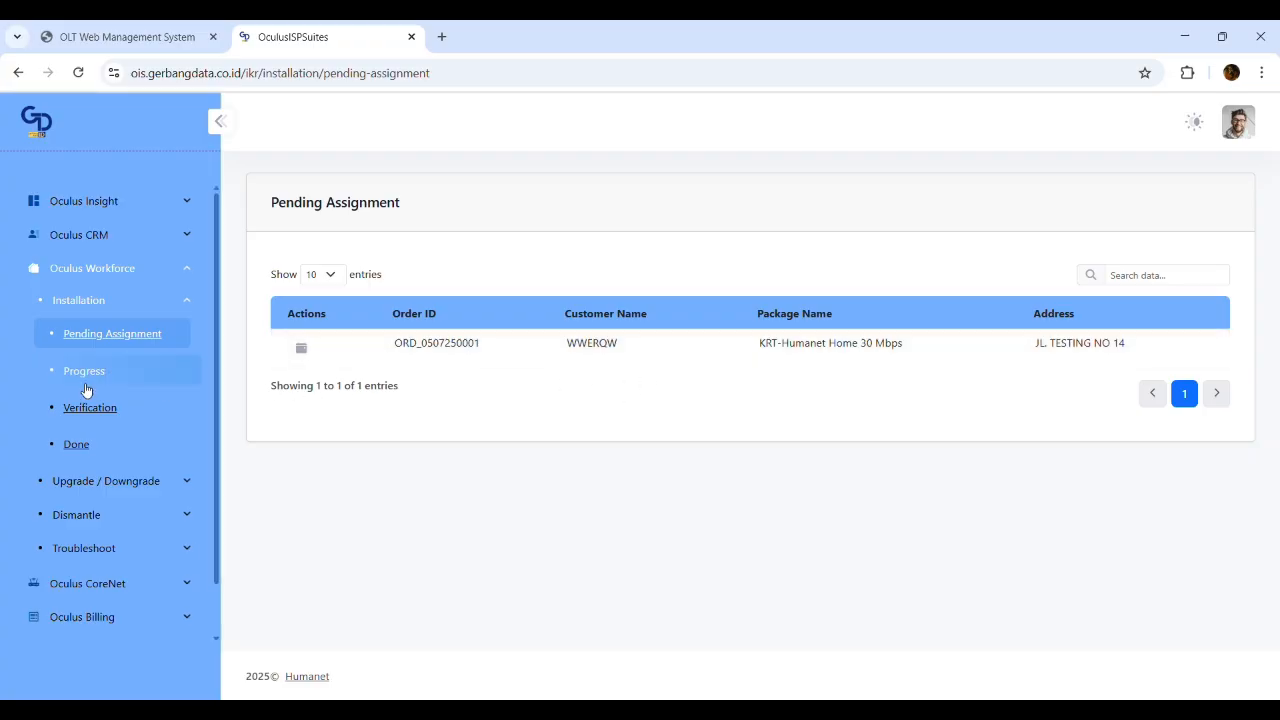
Collapse Installation and open the CRM Survey > Request Survey page
left_click(122, 272)
left_click(138, 268)
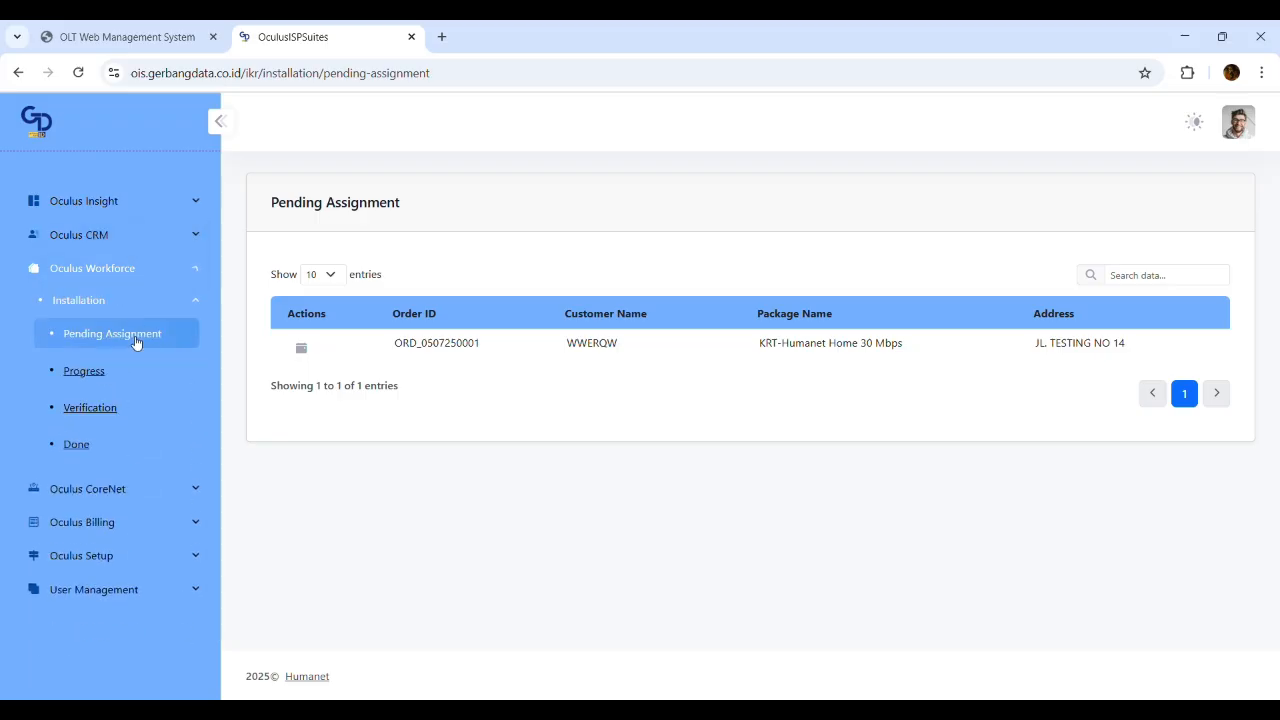
left_click(150, 302)
left_click(130, 236)
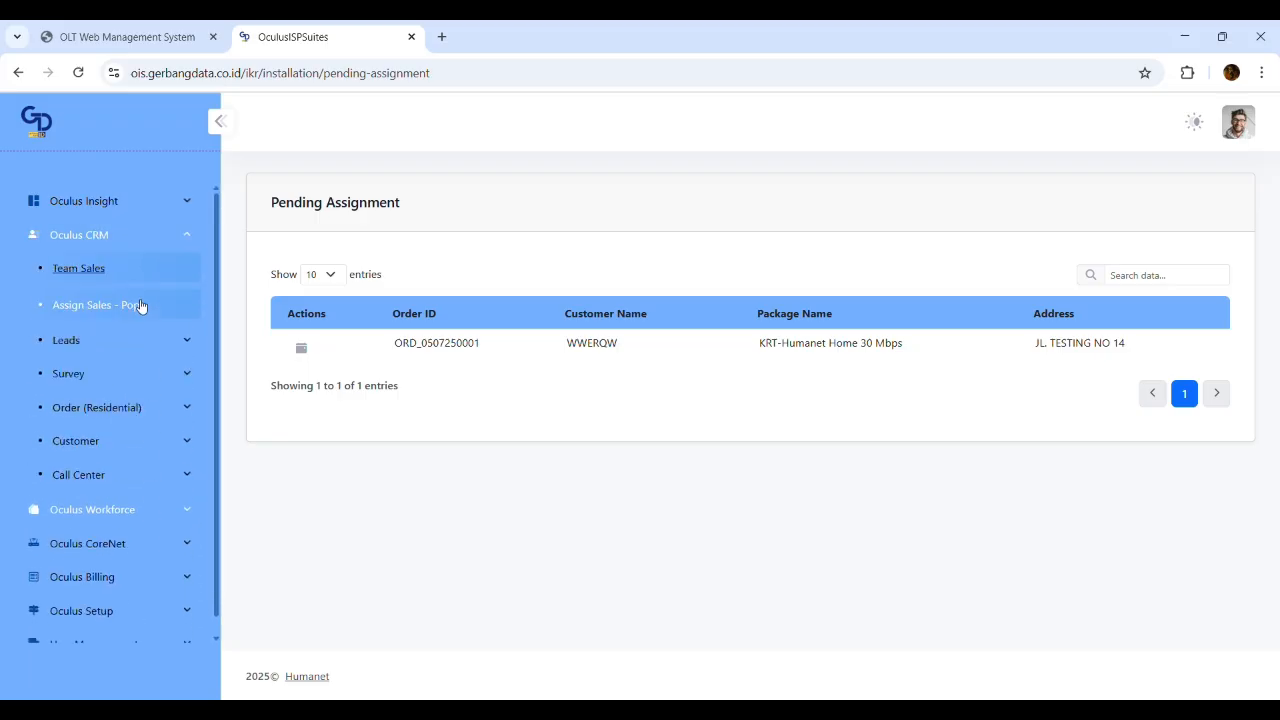
left_click(100, 373)
left_click(127, 405)
Create a survey request for the Samsung order scheduled 05/07/2025, then open Progress Survey
left_click(1118, 205)
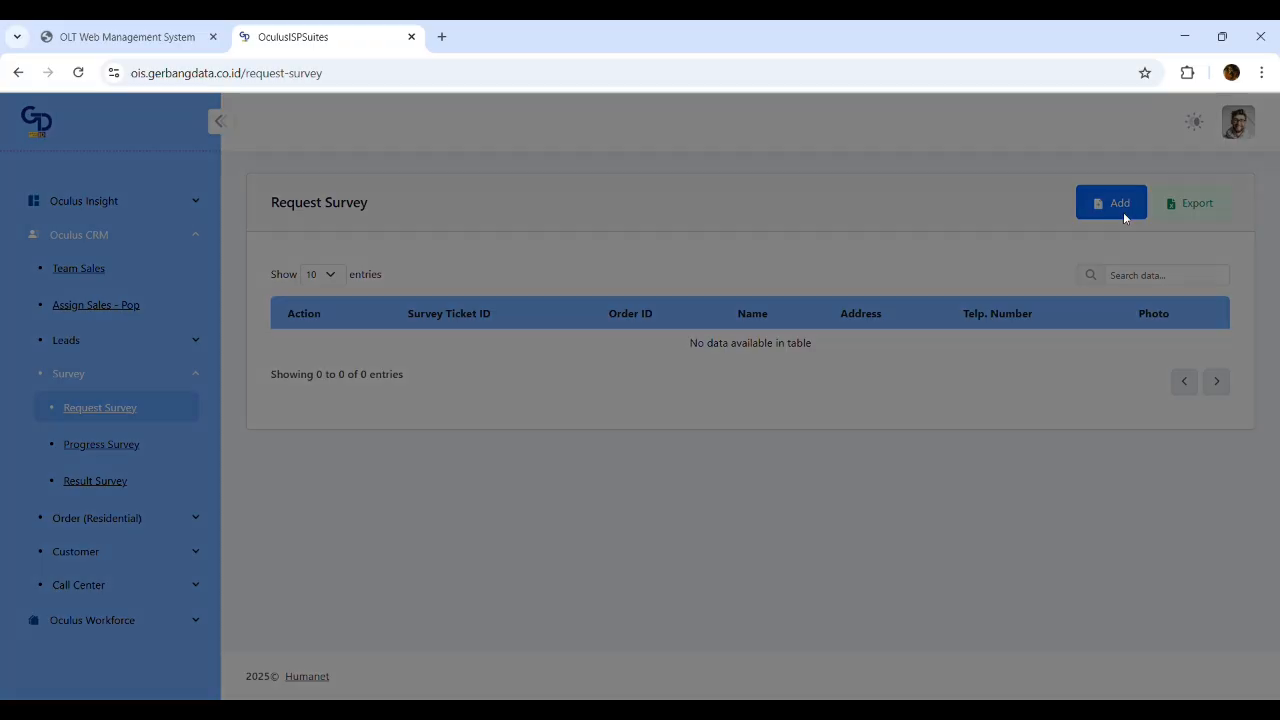
left_click(457, 208)
type("sam")
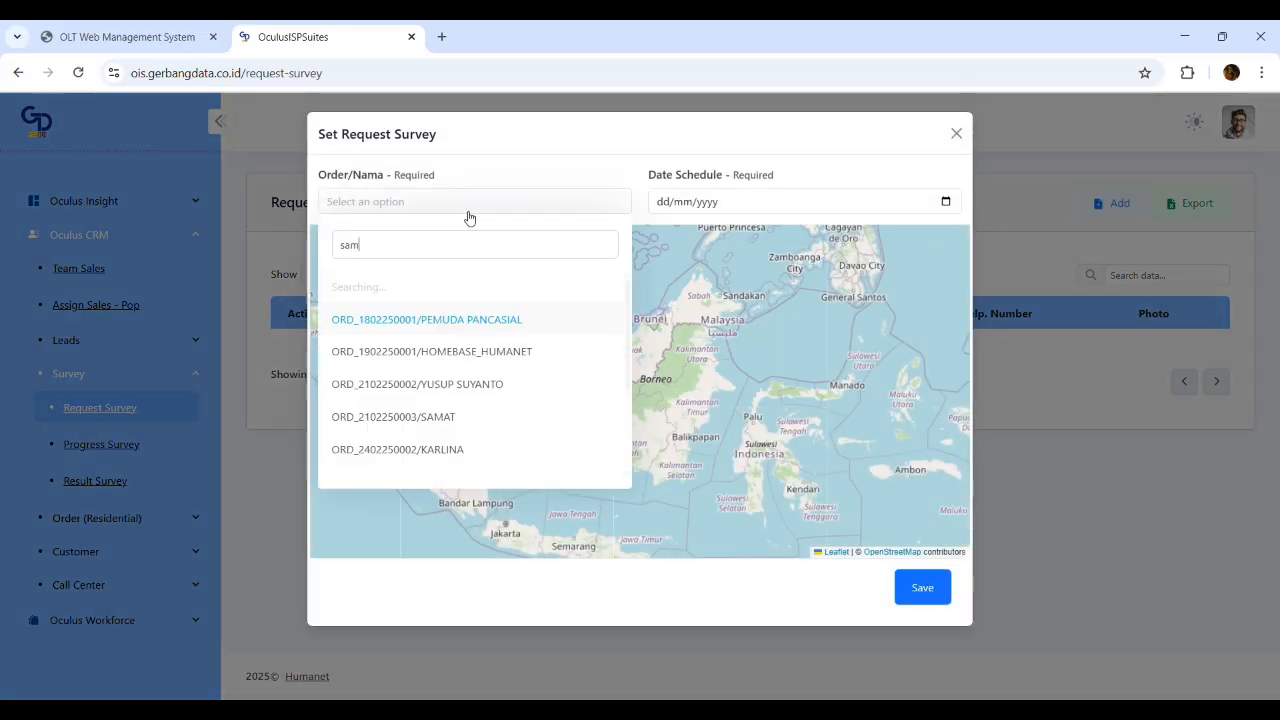
type("sung")
left_click(529, 285)
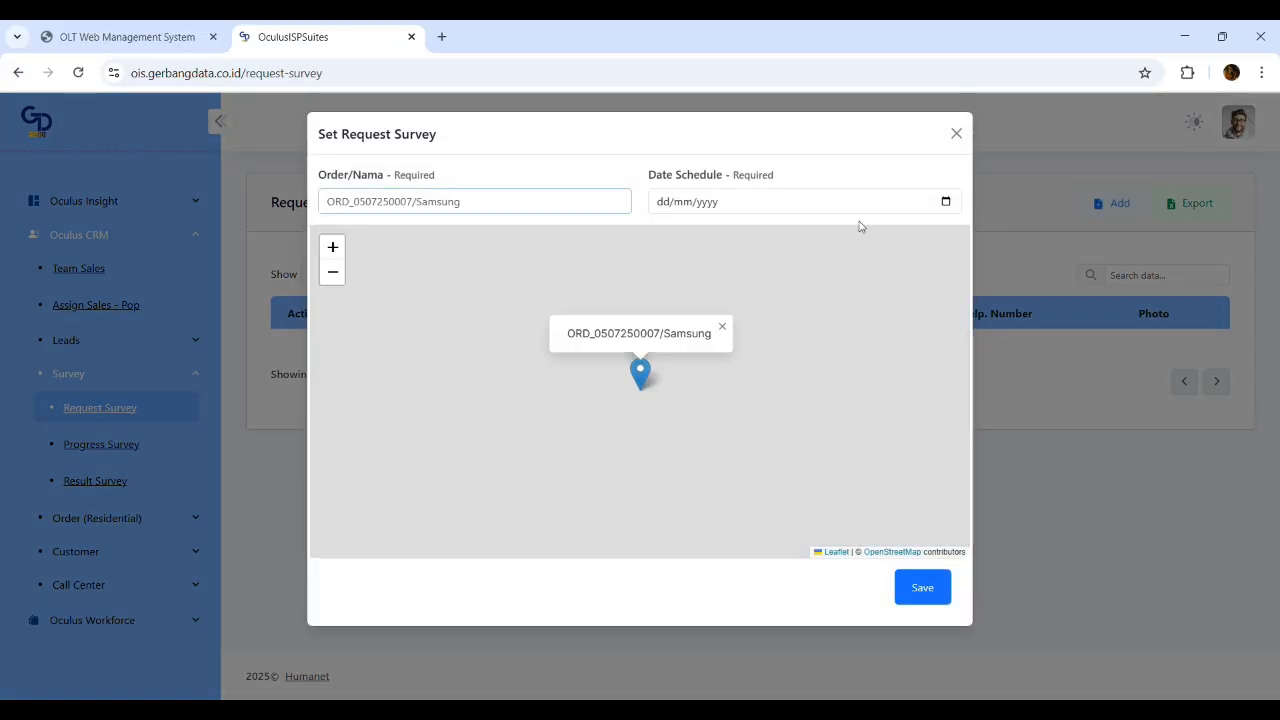
left_click(945, 202)
left_click(800, 437)
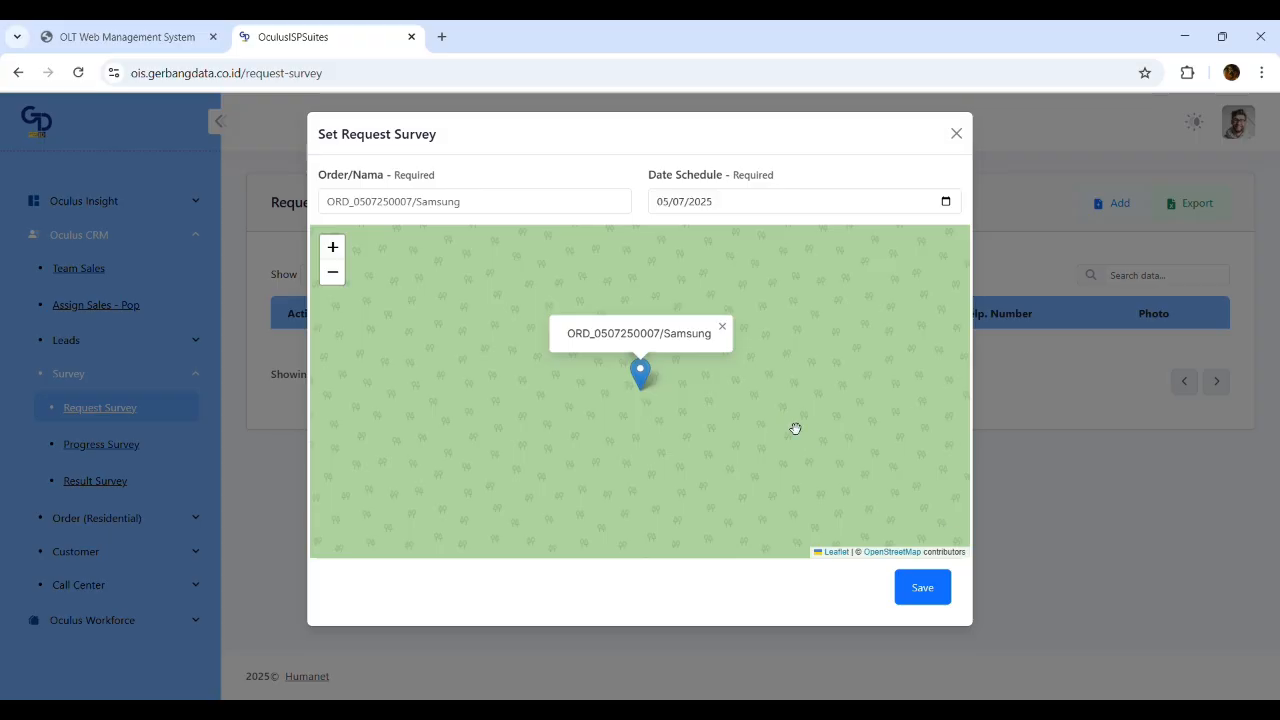
left_click(945, 598)
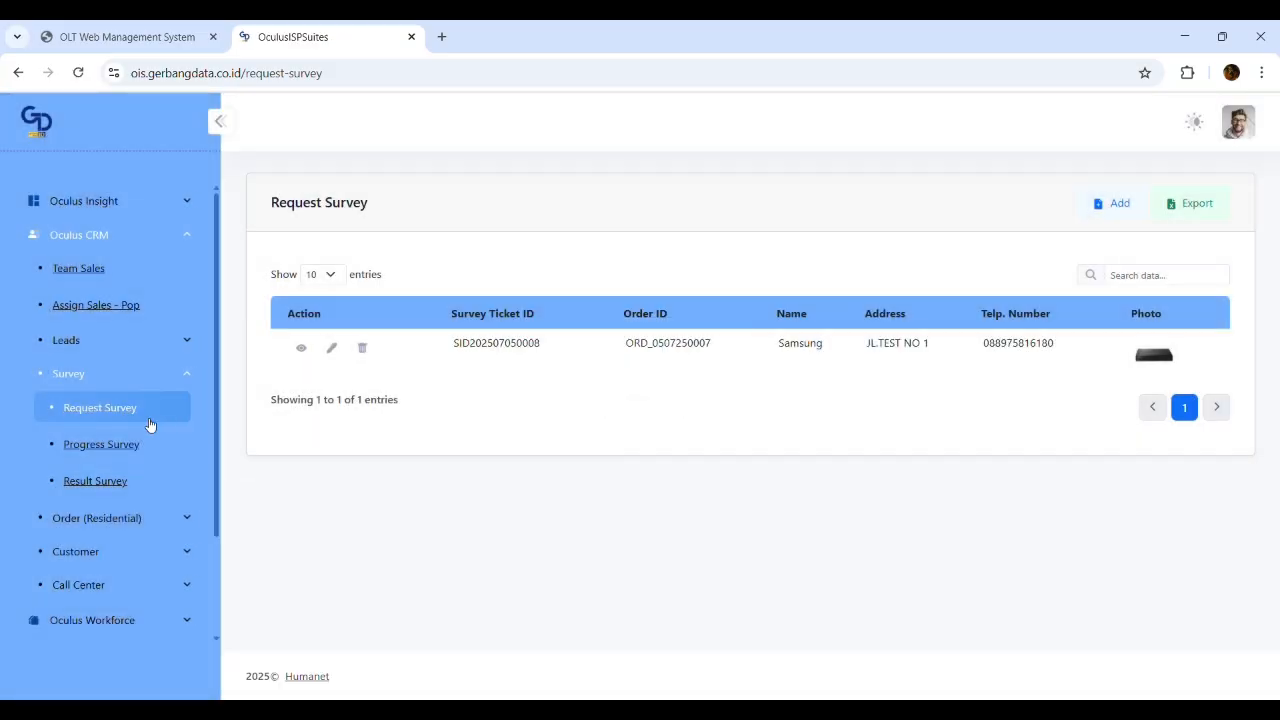
left_click(128, 446)
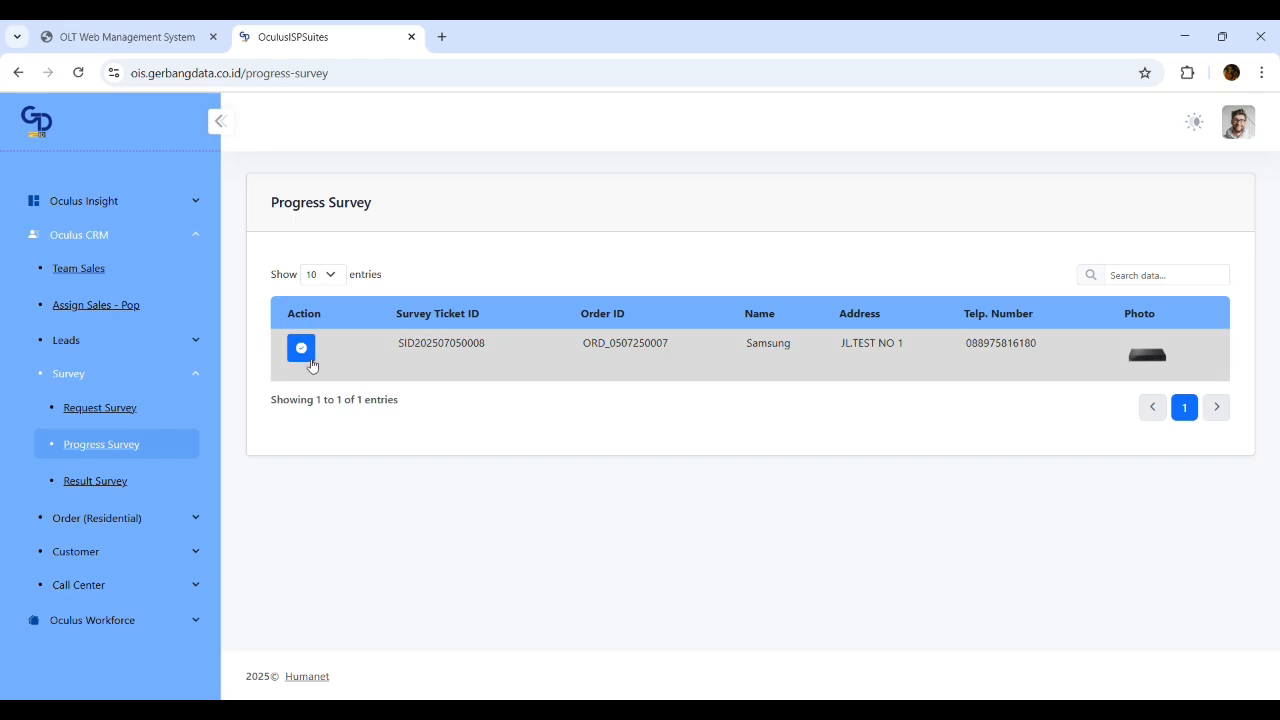
Open the Samsung survey progress update, enter a 200 m cable length and attach the modem photo
left_click(307, 350)
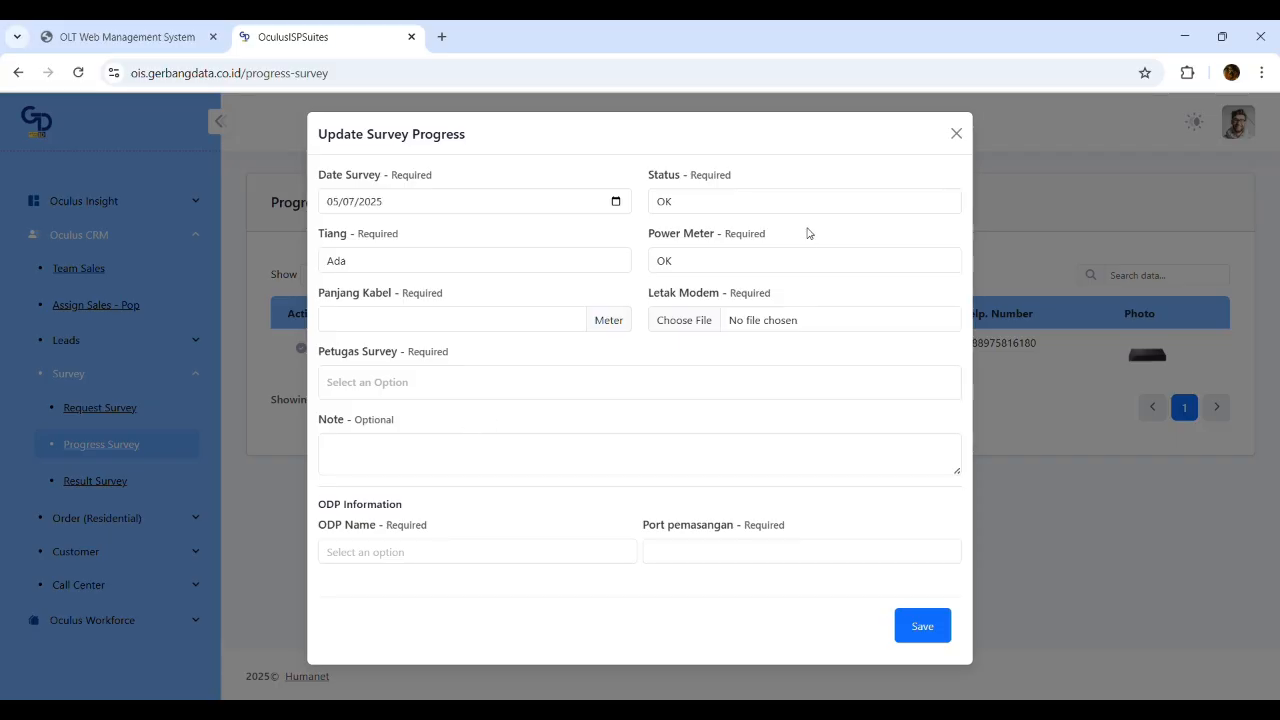
left_click(783, 210)
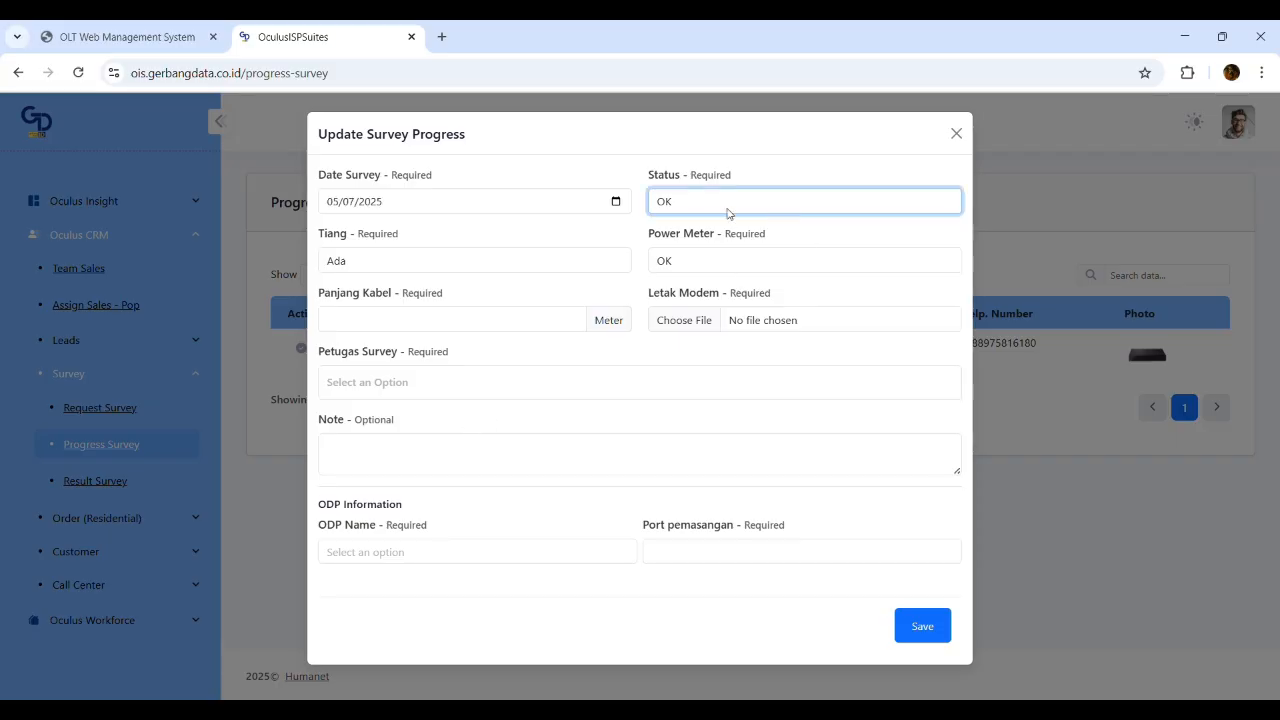
left_click(391, 268)
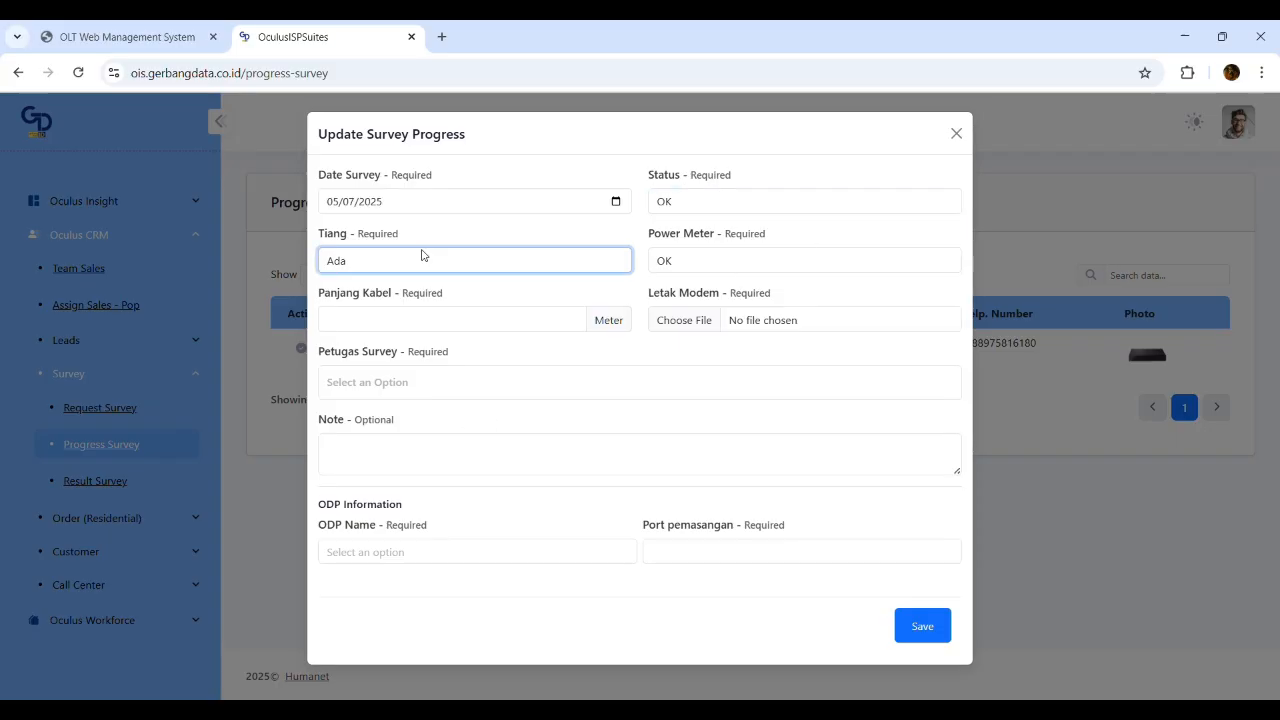
left_click(747, 259)
left_click(716, 200)
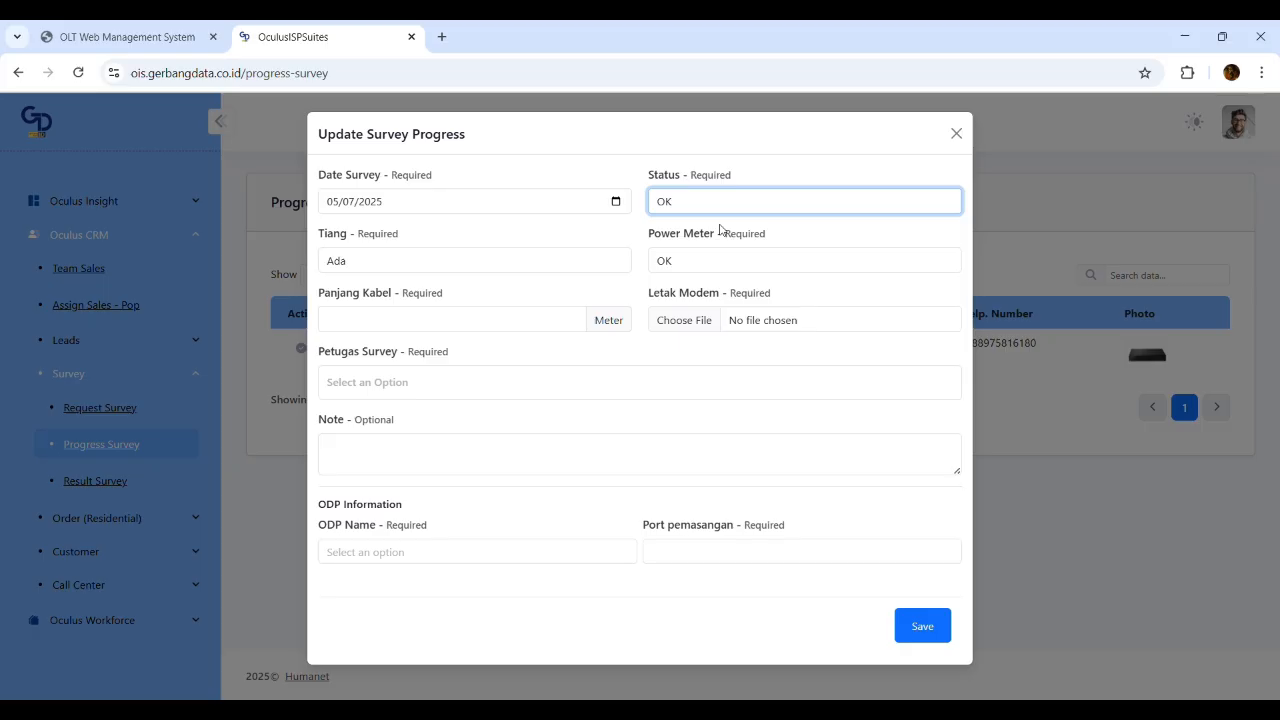
left_click(419, 322)
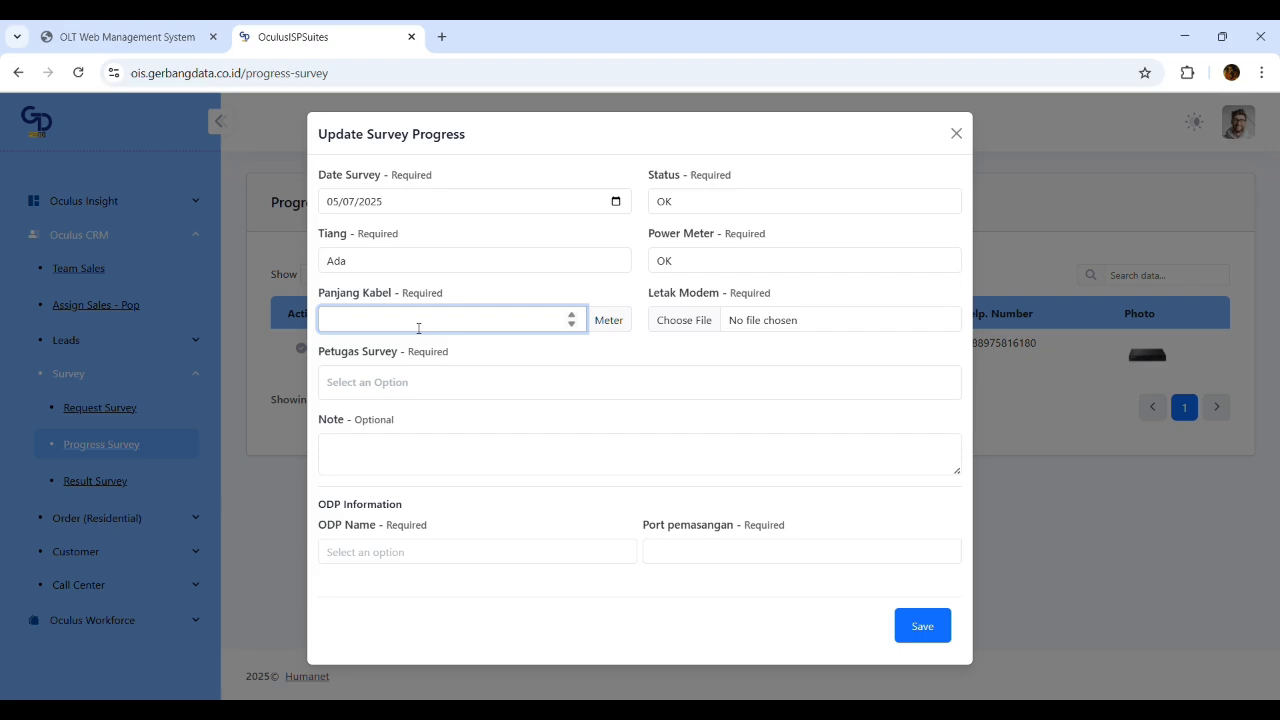
type("200")
left_click(722, 321)
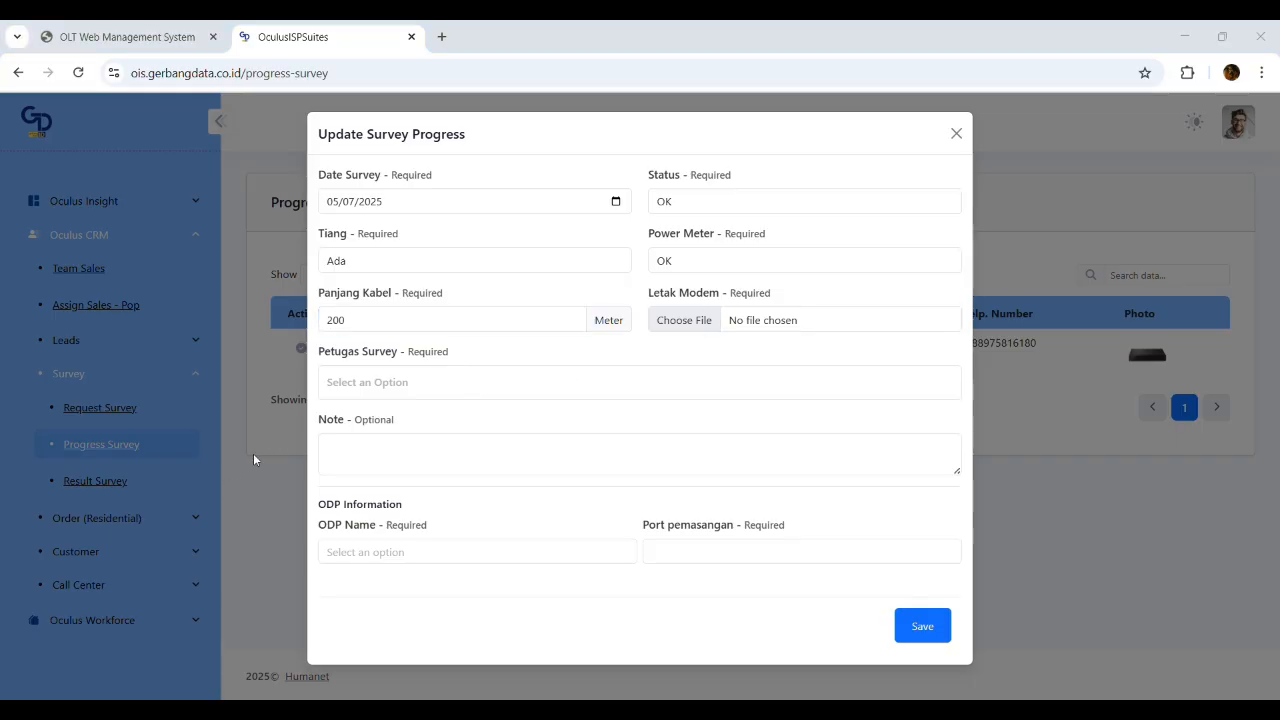
left_click(953, 556)
Assign two surveyors to the Samsung survey
left_click(449, 382)
left_click(397, 433)
left_click(480, 385)
left_click(420, 463)
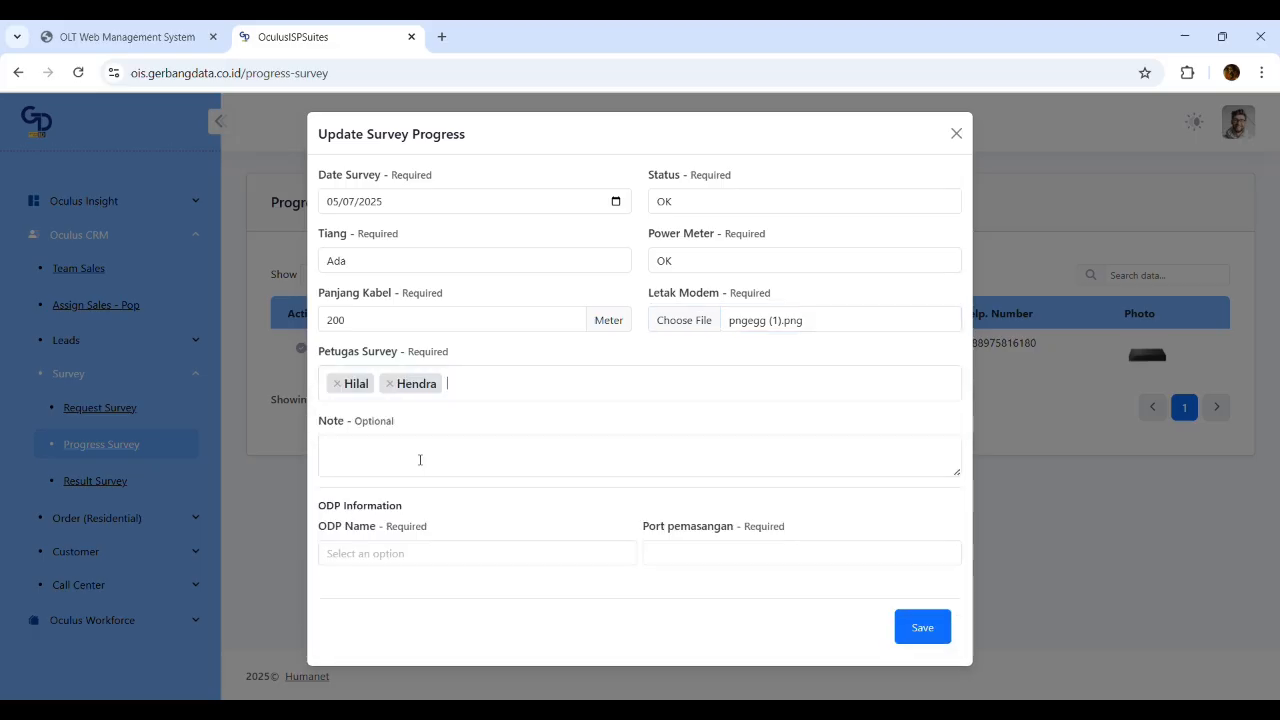
left_click(423, 460)
left_click_drag(400, 423, 318, 424)
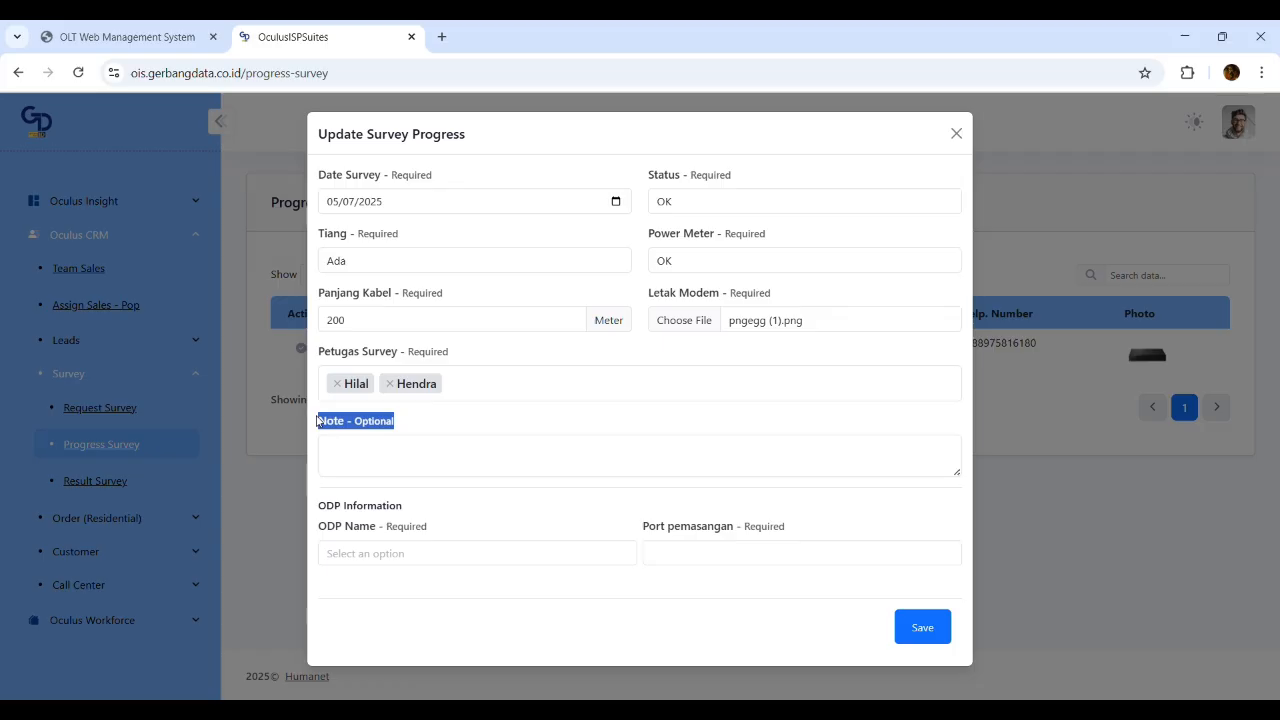
left_click(359, 428)
Select ODP 02 Duta with installation port 6 and save the survey progress
left_click(486, 558)
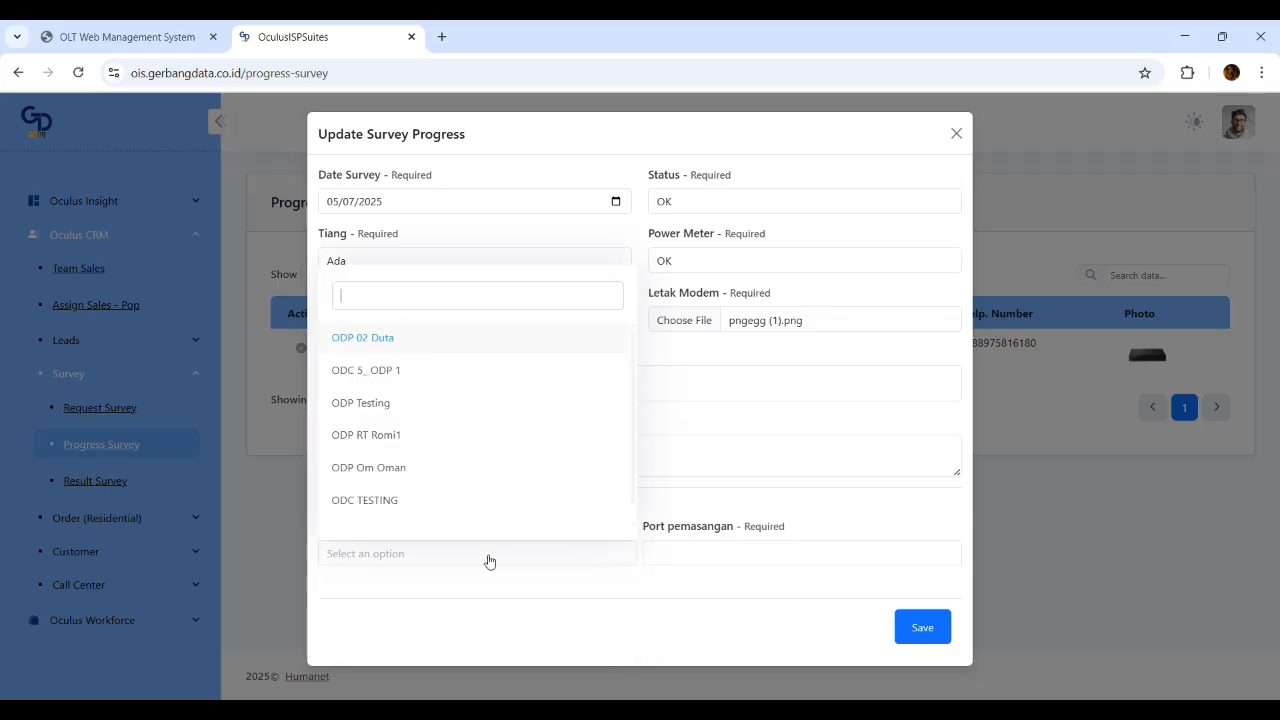
left_click(409, 342)
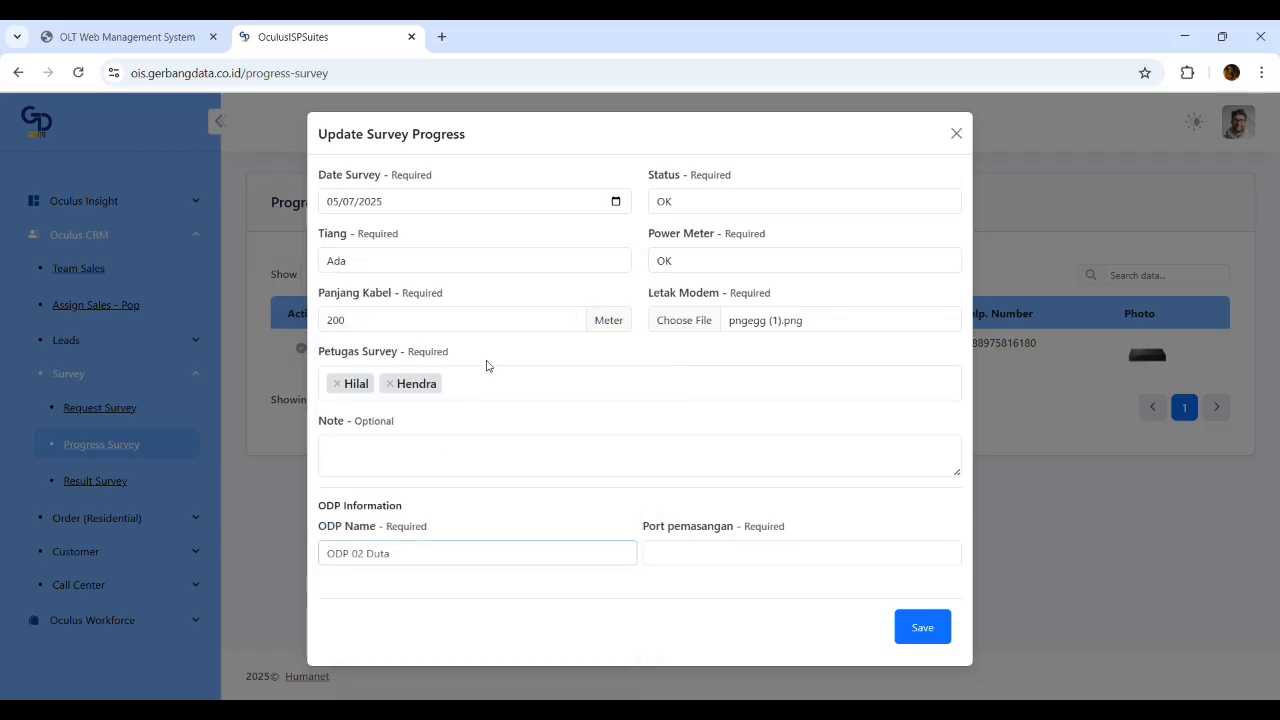
left_click(784, 562)
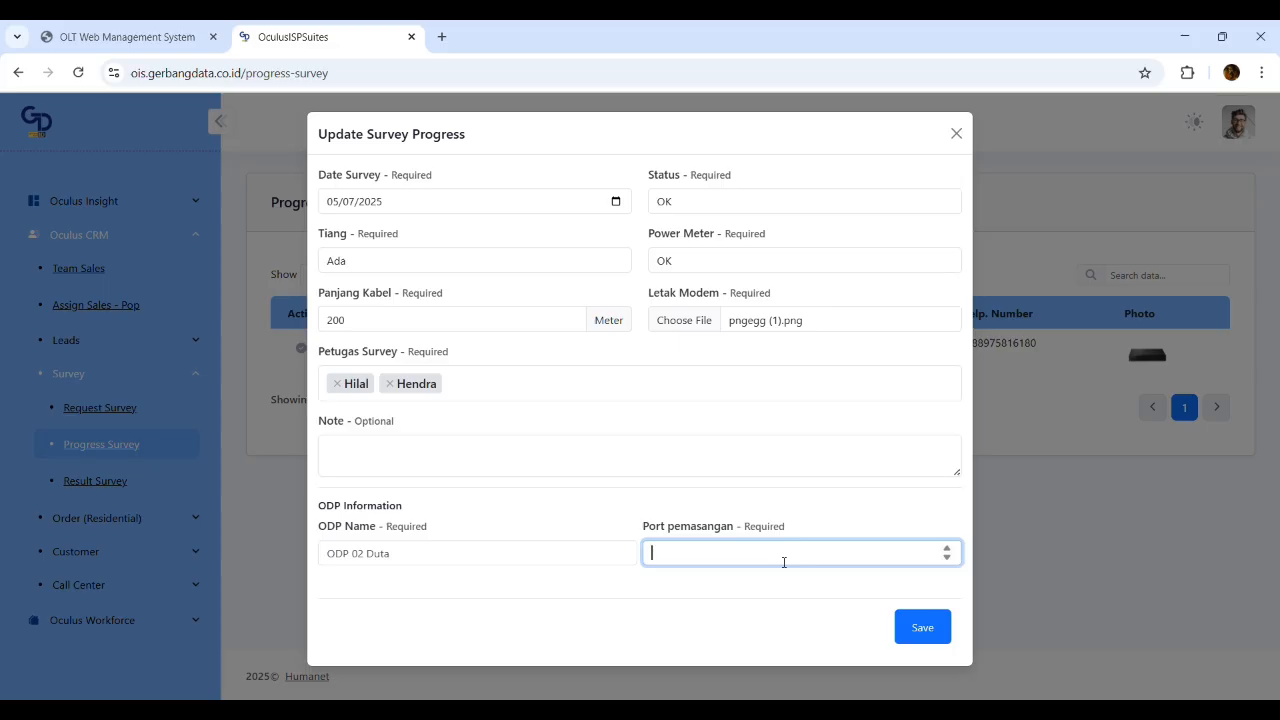
type("6")
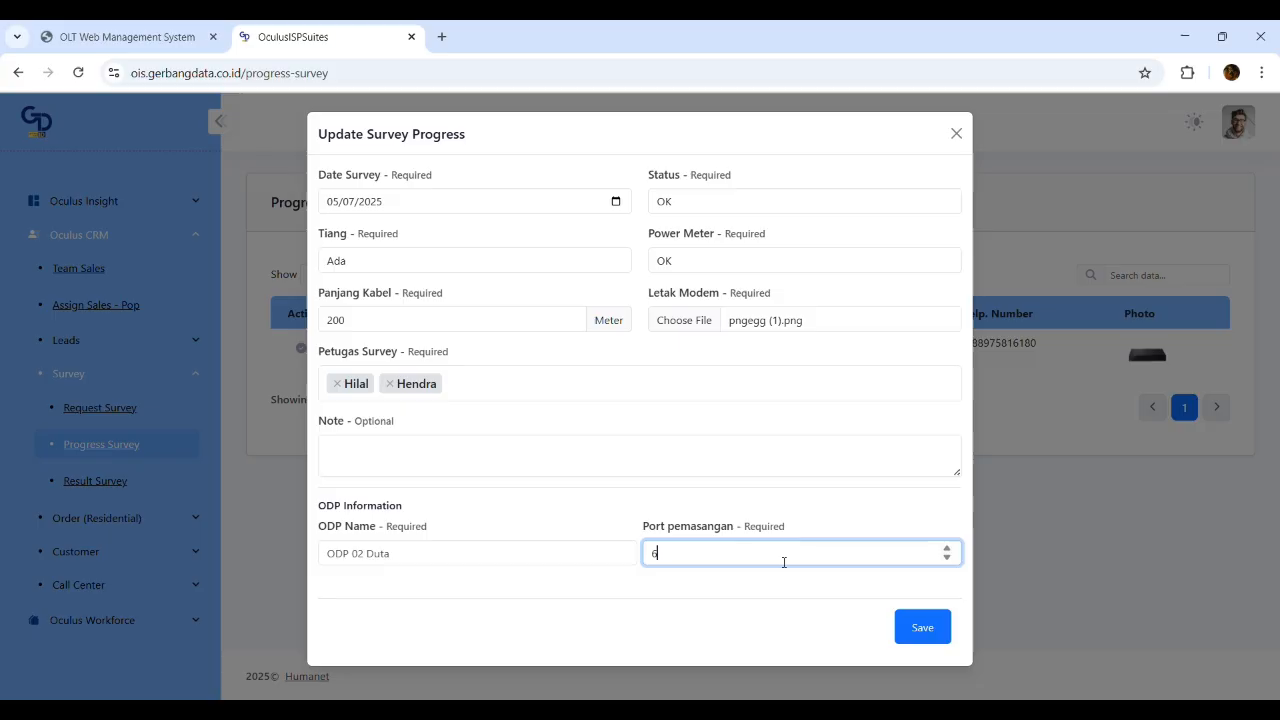
left_click(926, 630)
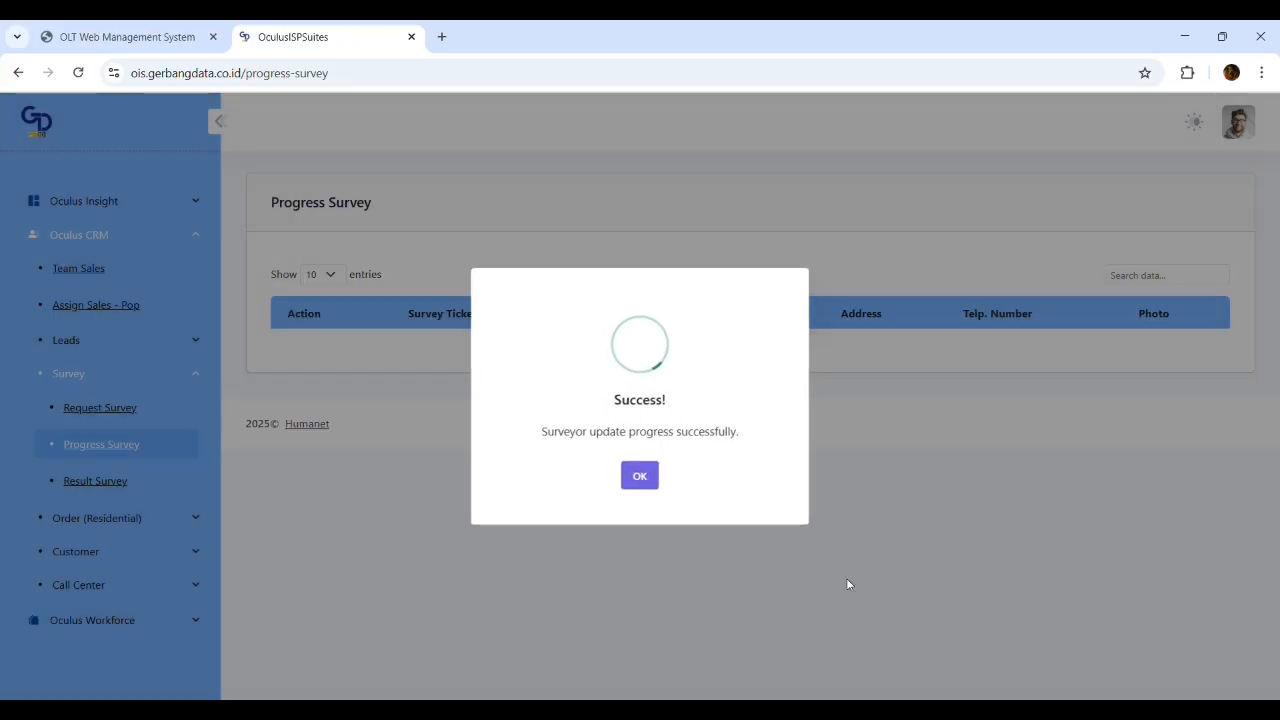
Dismiss the success message and open Samsung's install order from Workforce Installation Pending Assignment
left_click(648, 481)
scroll(129, 497, "down", 2)
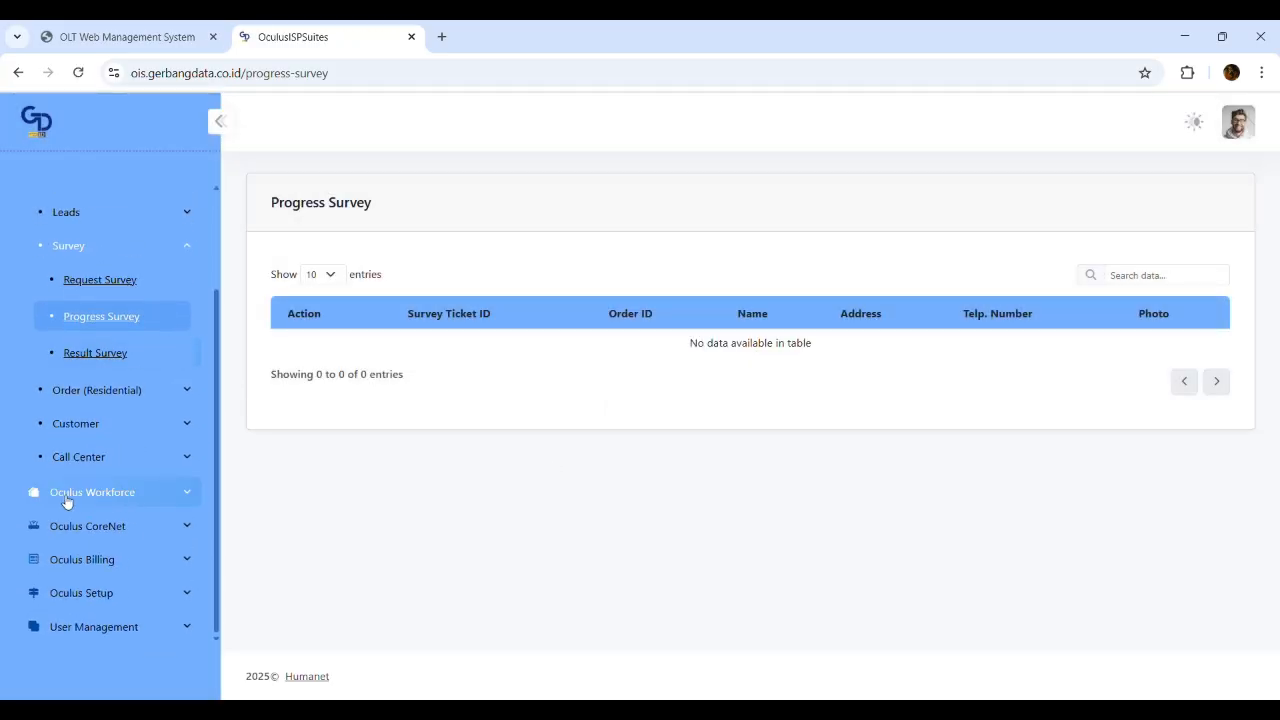
left_click(110, 491)
left_click(100, 300)
left_click(120, 338)
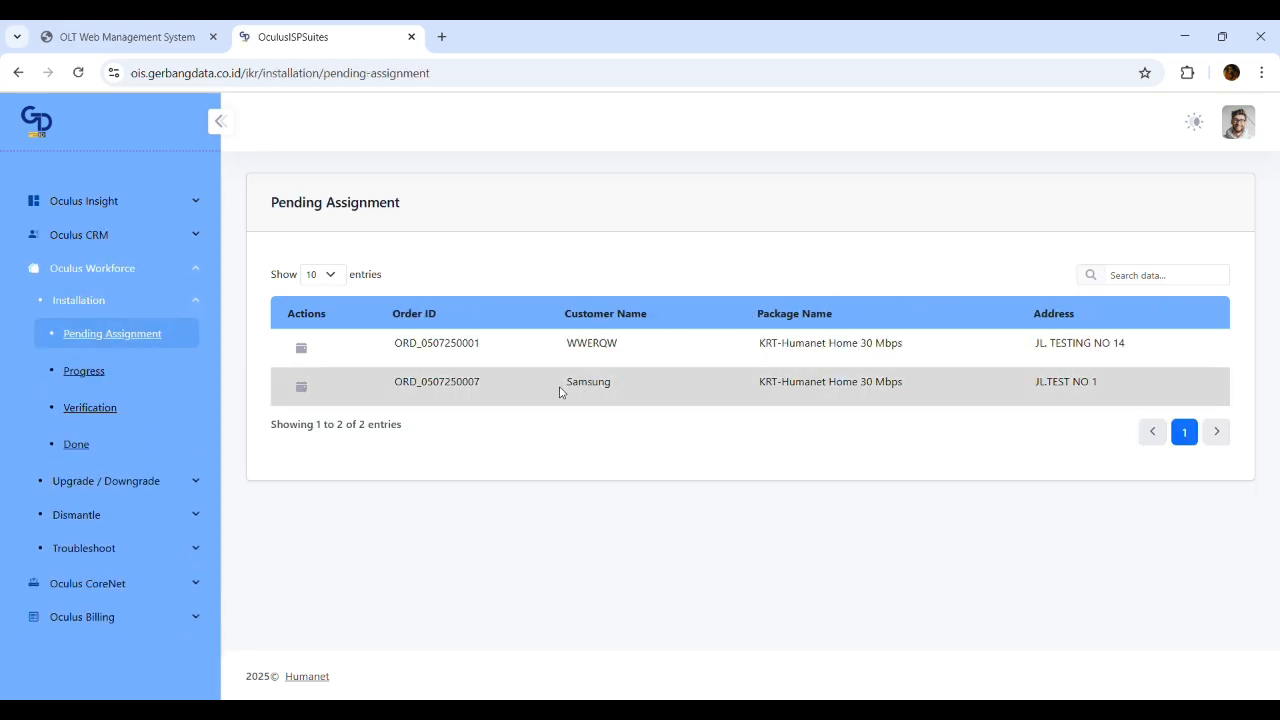
left_click_drag(564, 386, 621, 388)
left_click(621, 388)
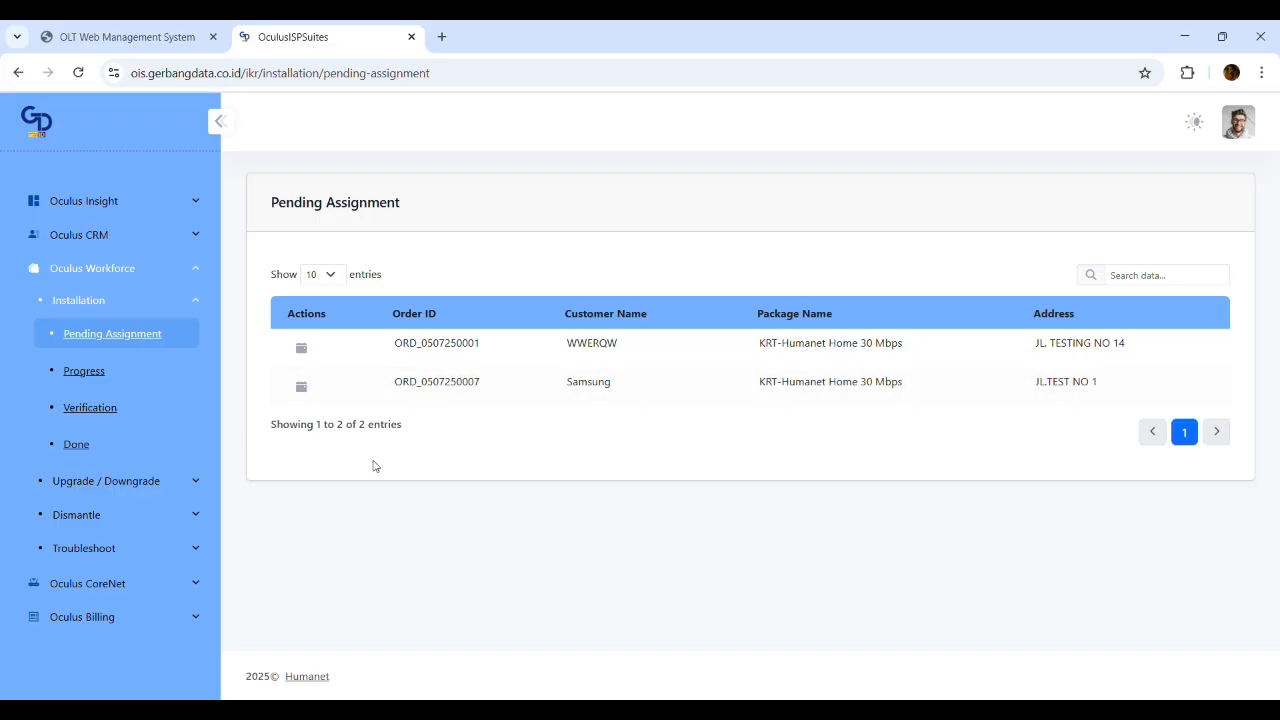
left_click(301, 386)
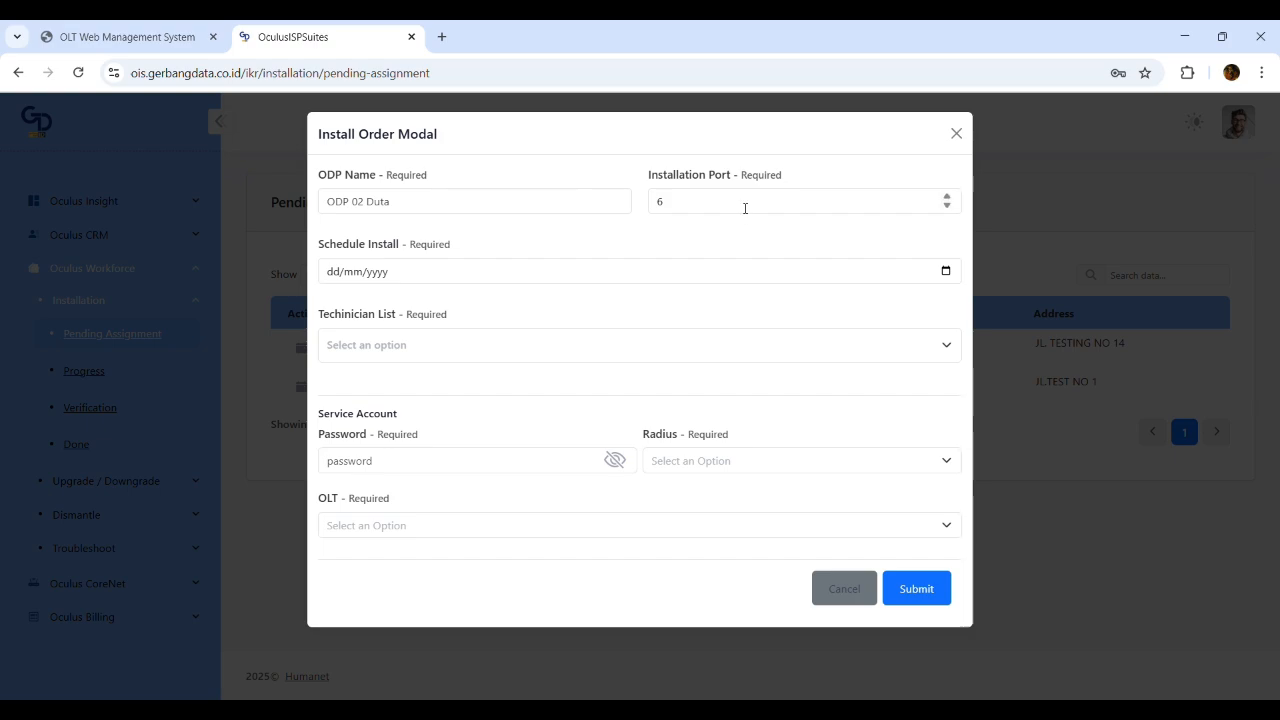
Review the ODP options and keep ODP 02 Duta on the install order
left_click(520, 209)
left_click(520, 211)
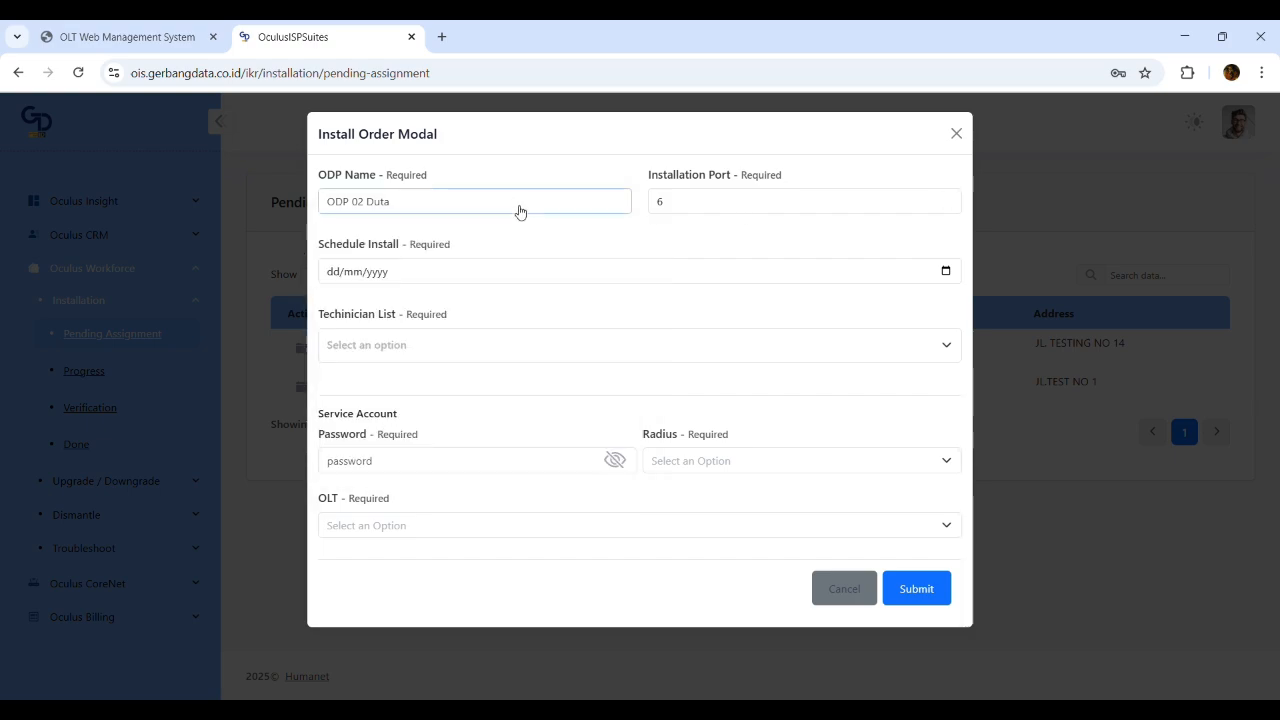
left_click_drag(345, 178, 754, 177)
left_click(437, 172)
left_click_drag(669, 182, 750, 179)
left_click(822, 185)
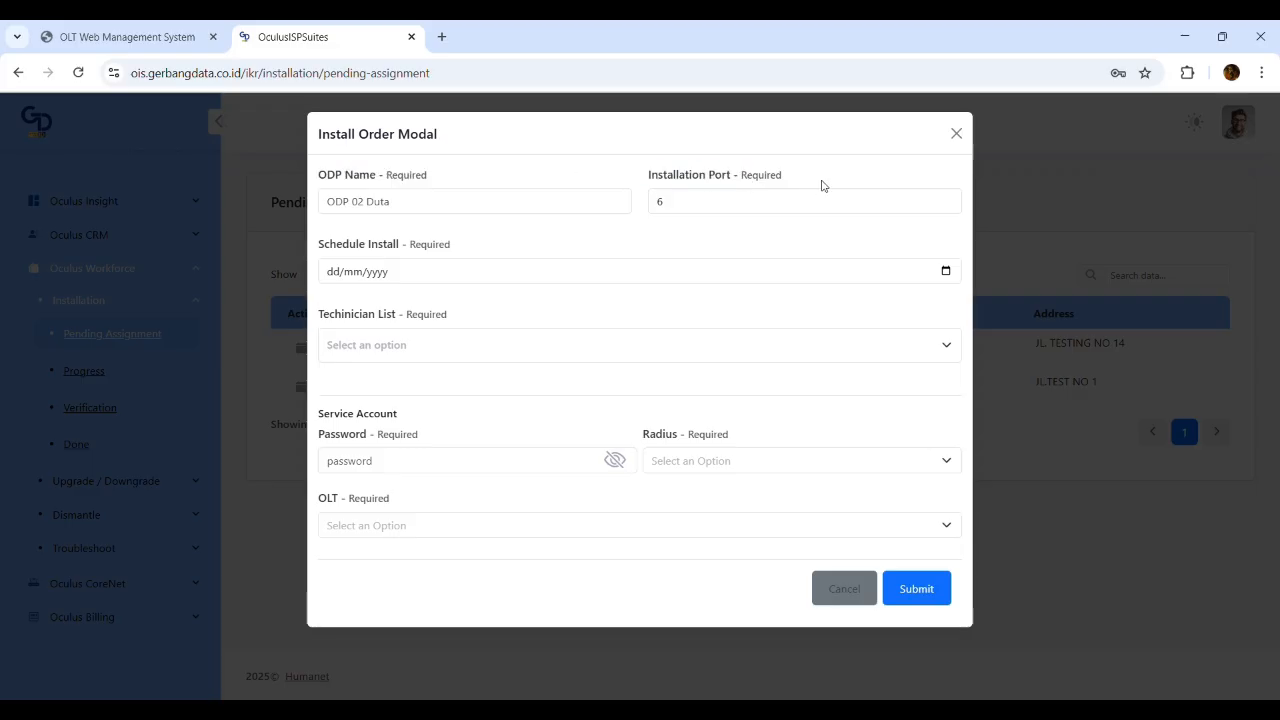
left_click(541, 213)
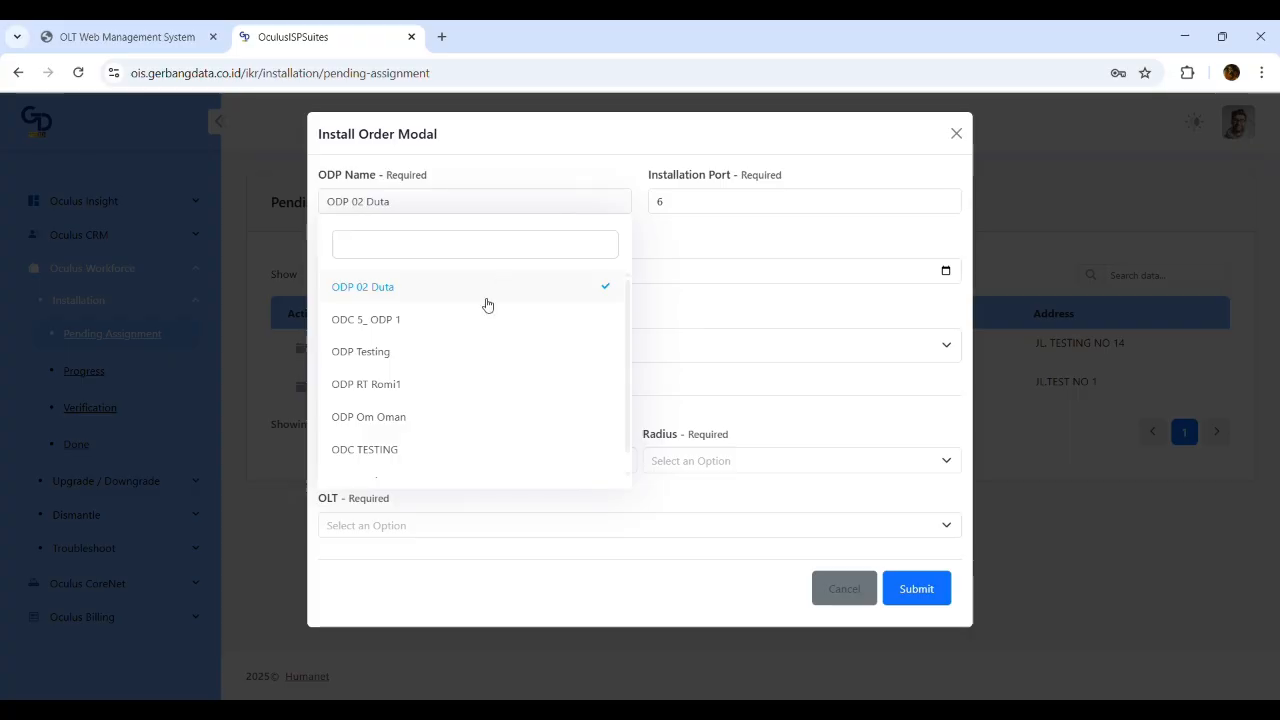
left_click(753, 240)
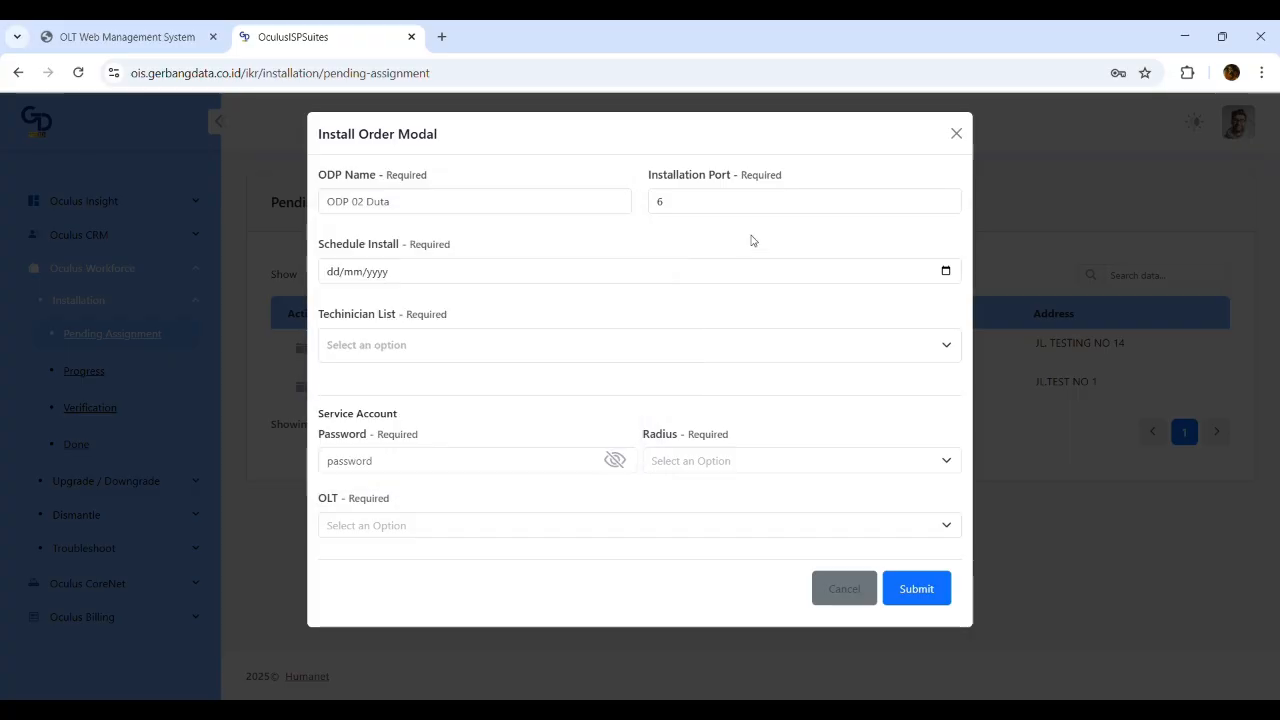
left_click(581, 211)
left_click(697, 238)
Keep installation port 6 and bring up the technician list
left_click(699, 205)
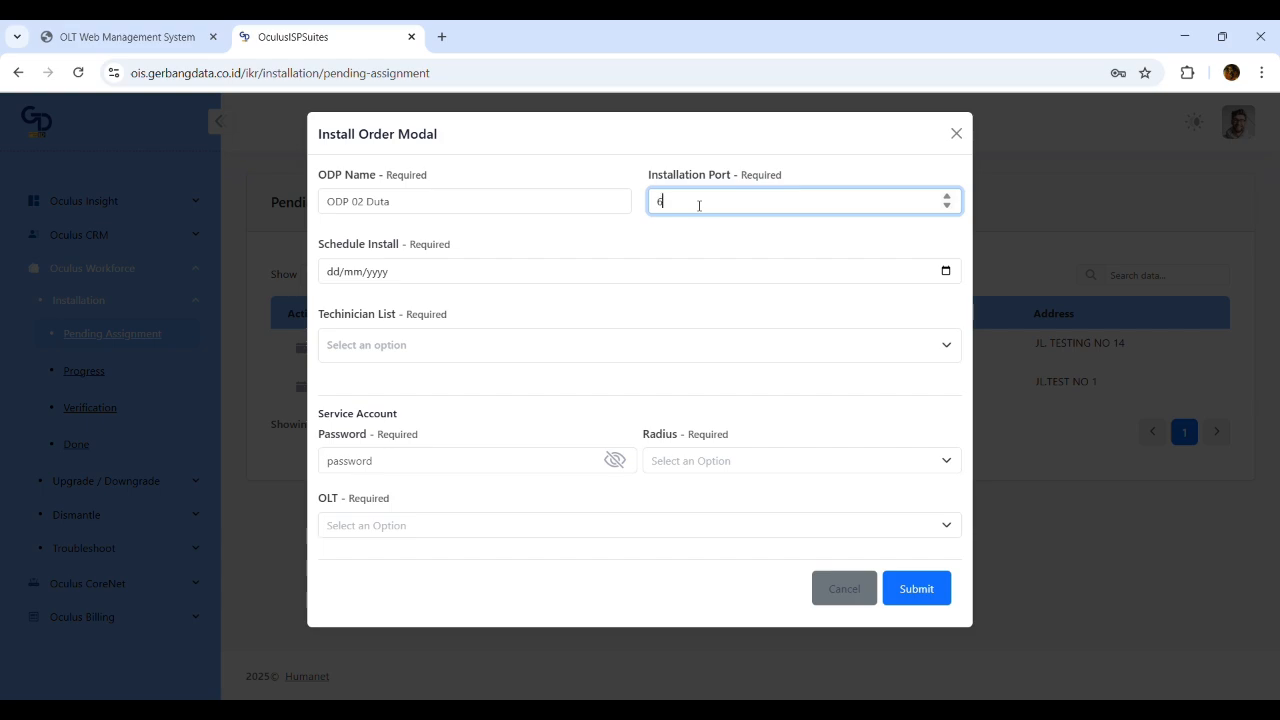
left_click(648, 238)
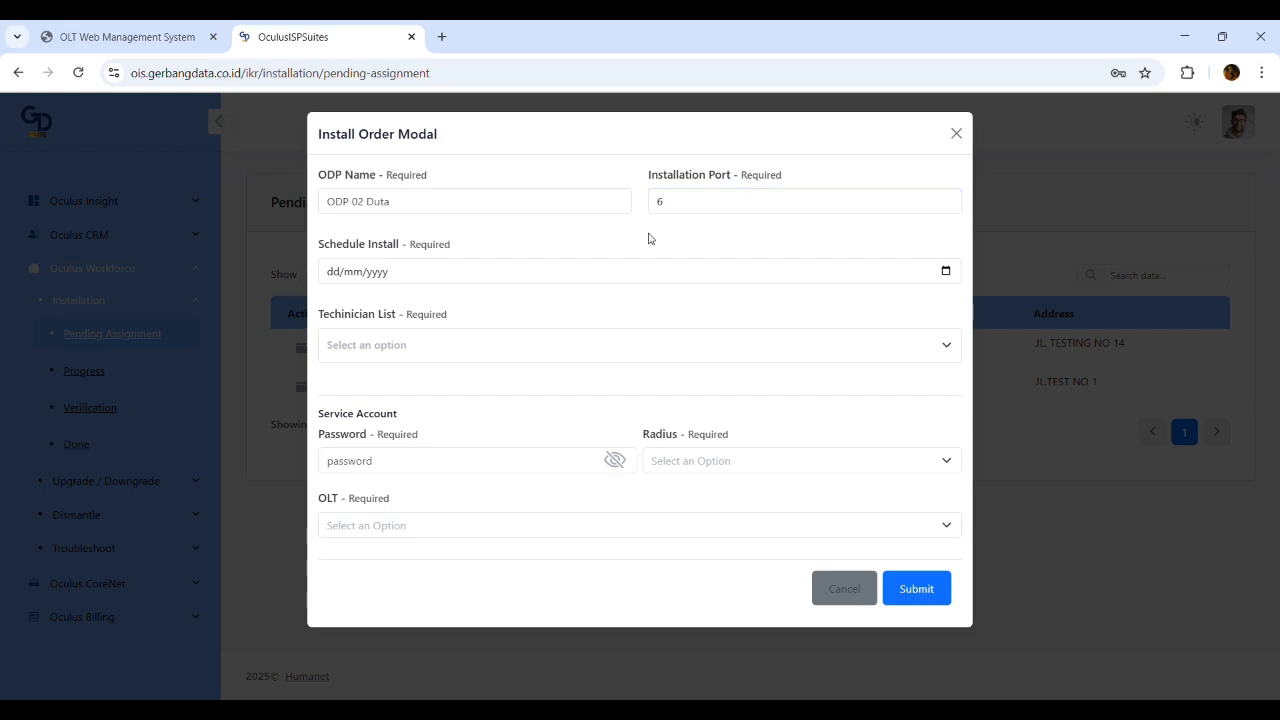
left_click(729, 201)
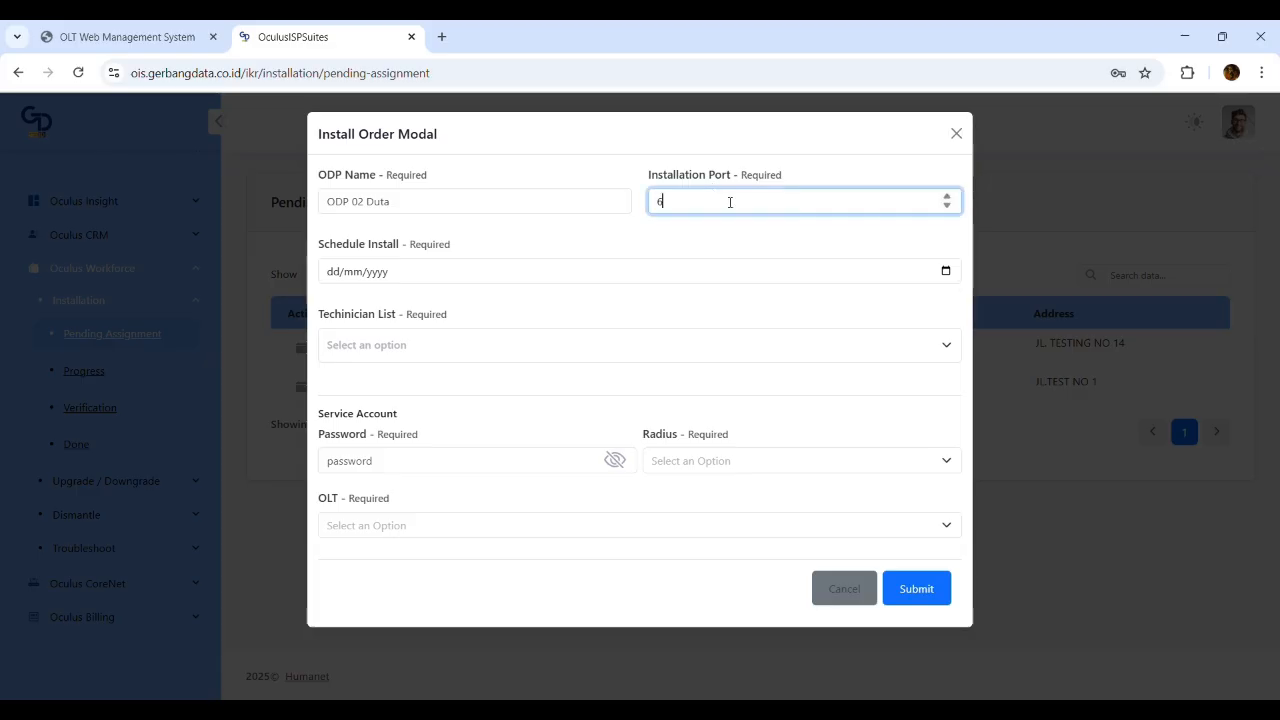
left_click(660, 241)
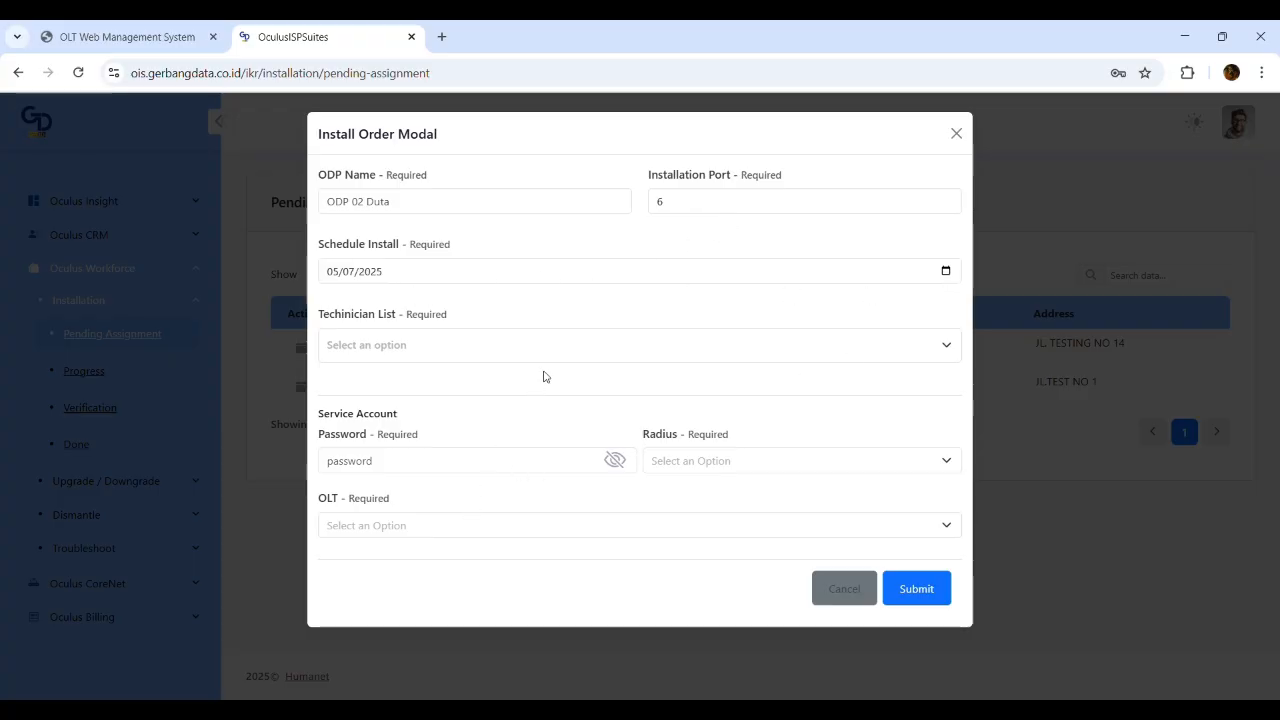
left_click(565, 348)
Assign two technicians and enter the service account password
left_click(451, 395)
left_click(548, 355)
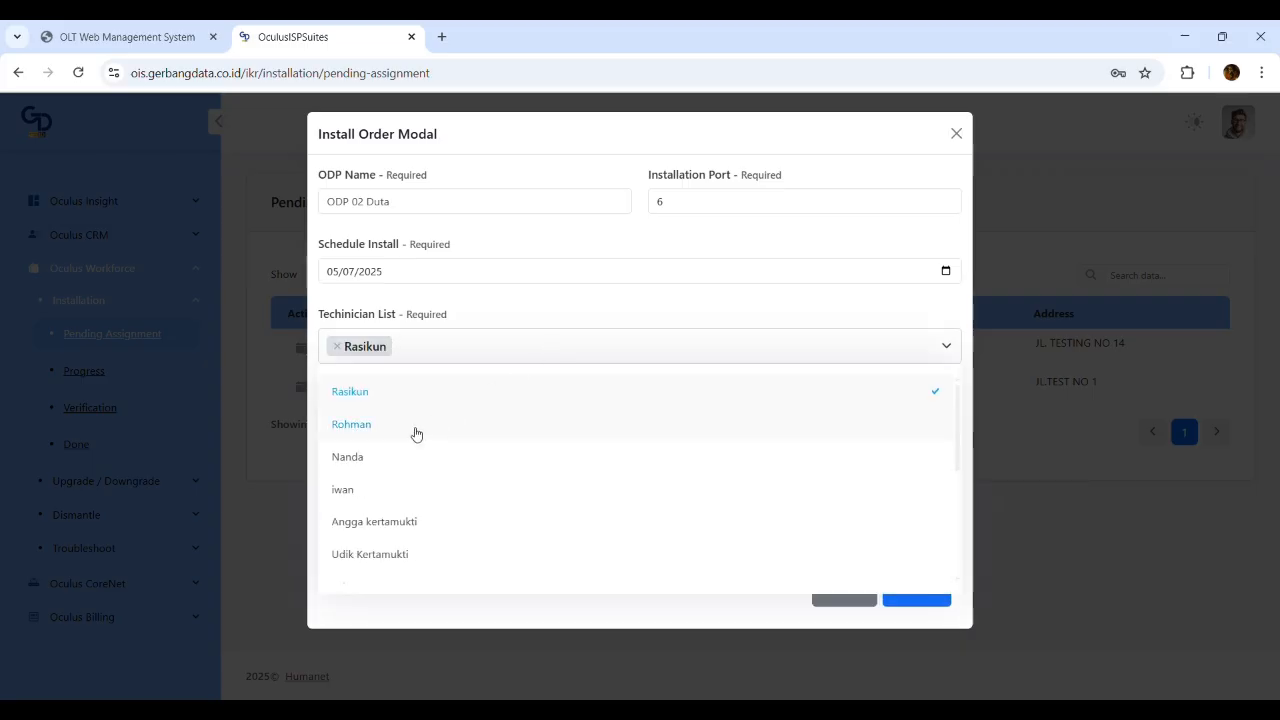
left_click(416, 433)
left_click(448, 464)
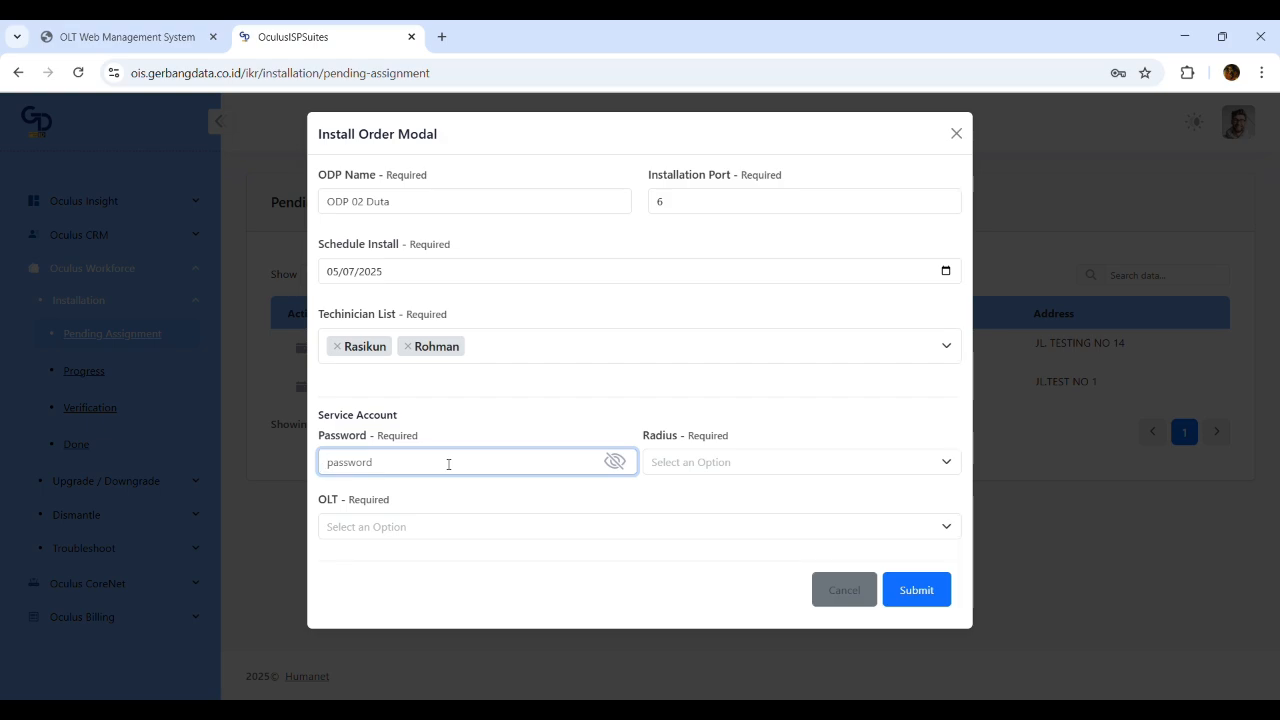
type("•••••••")
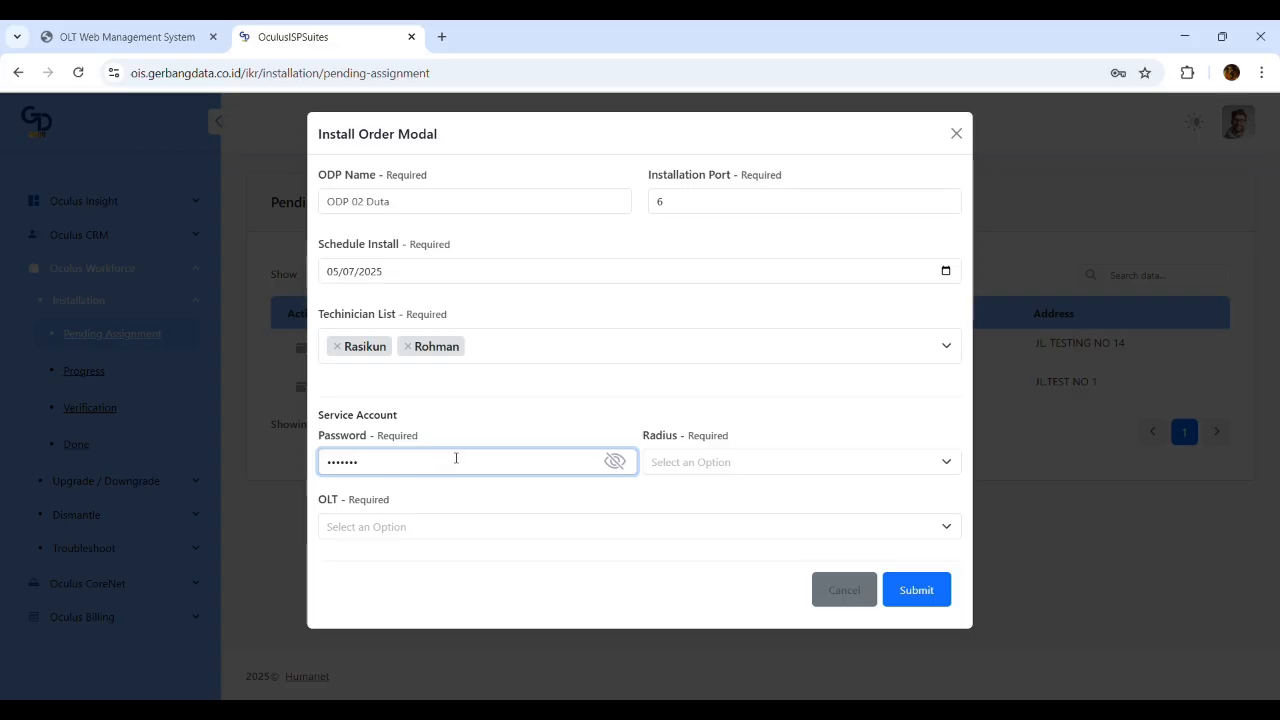
left_click(615, 461)
left_click(398, 464)
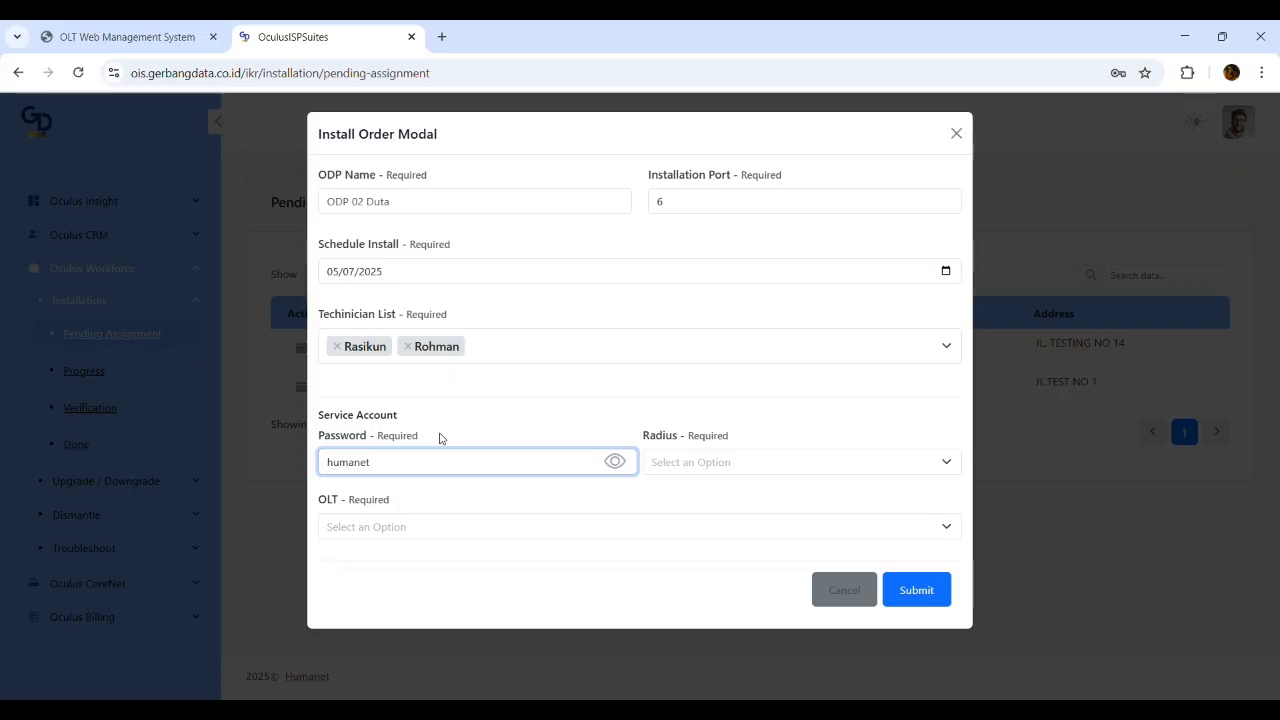
Choose Radius Server Mikrotik2 and OLT_BEKASI_RW 16, then submit the install order
left_click(758, 461)
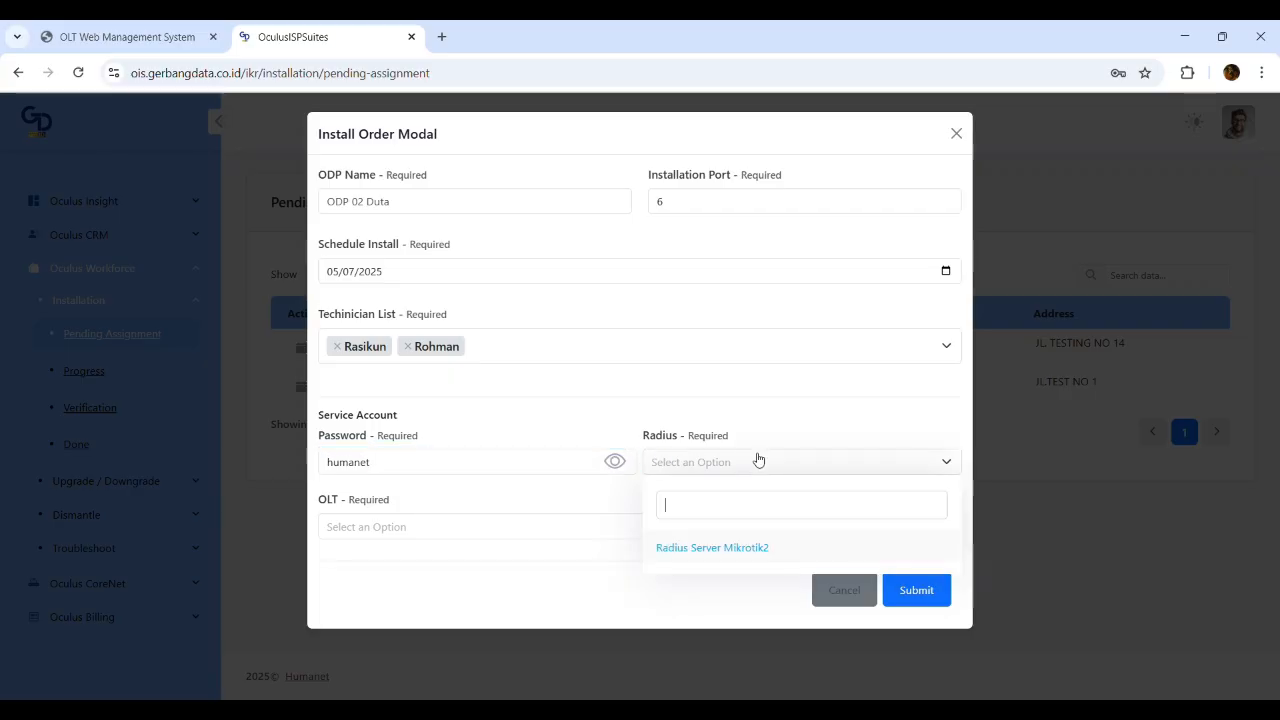
left_click(727, 549)
left_click(400, 540)
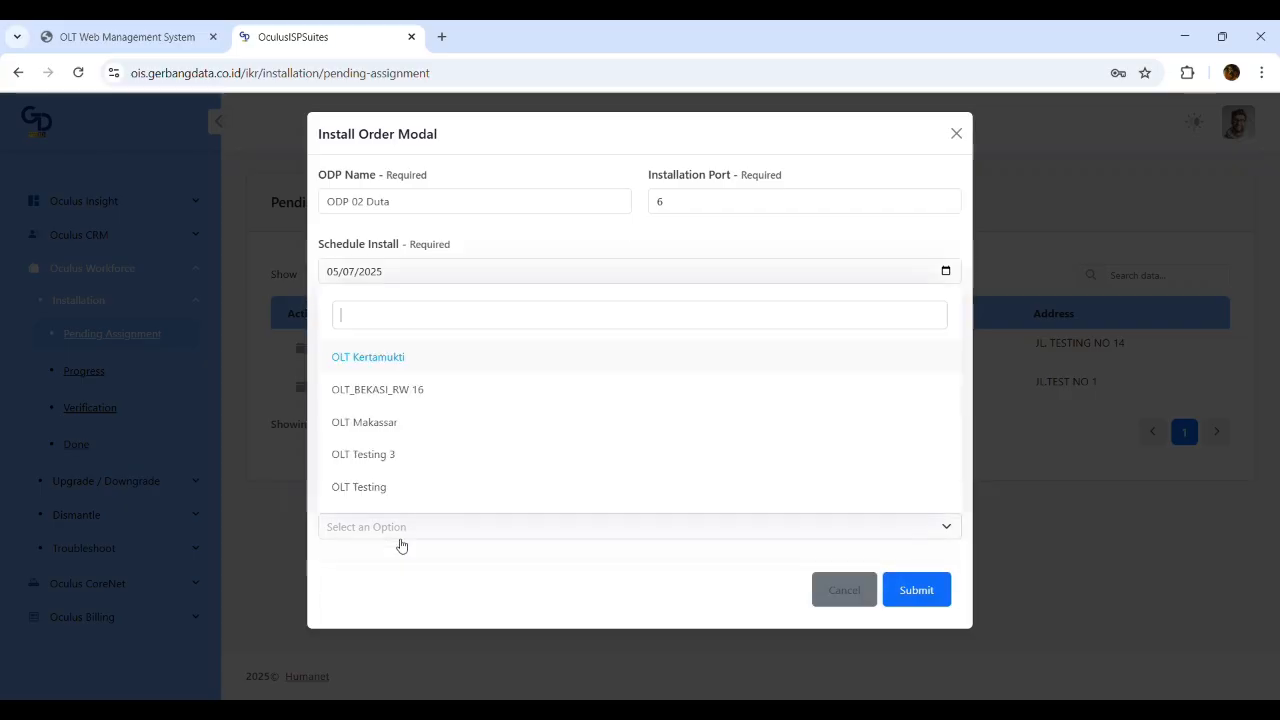
left_click(471, 391)
left_click(519, 474)
left_click(580, 405)
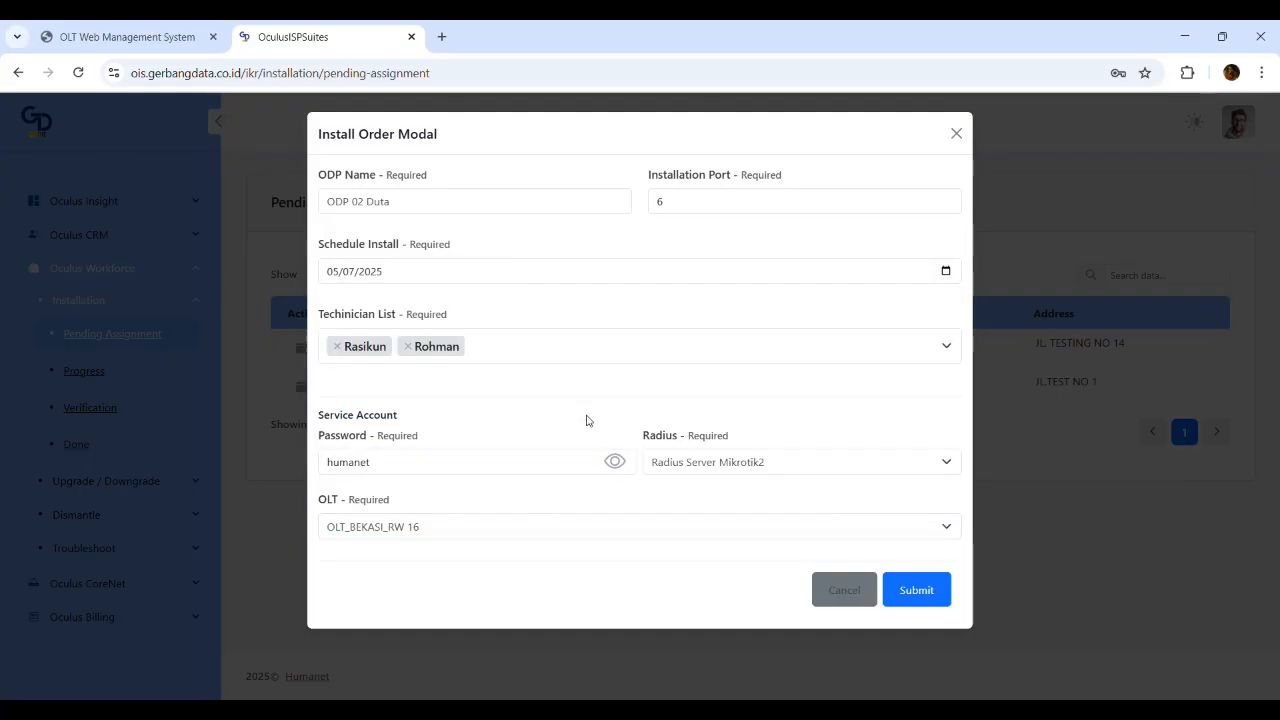
left_click(921, 592)
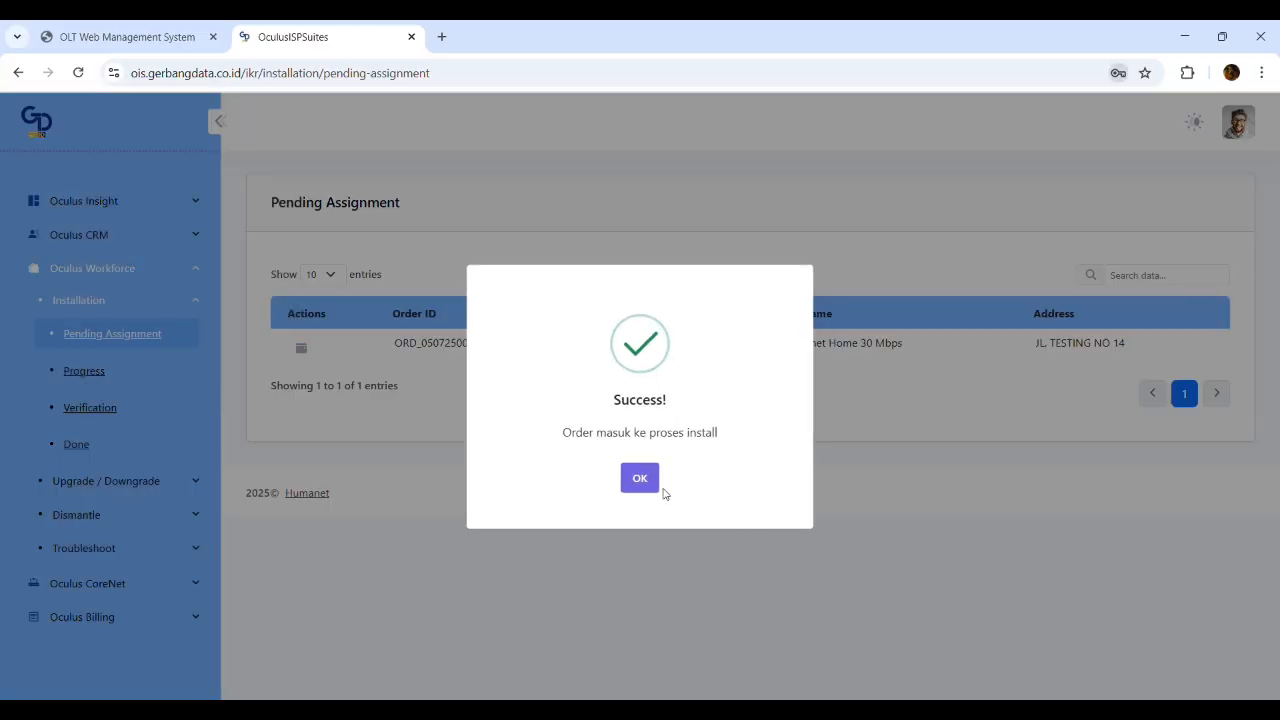
Dismiss the success message and open Verify Install for Samsung from Installation Progress
left_click(640, 480)
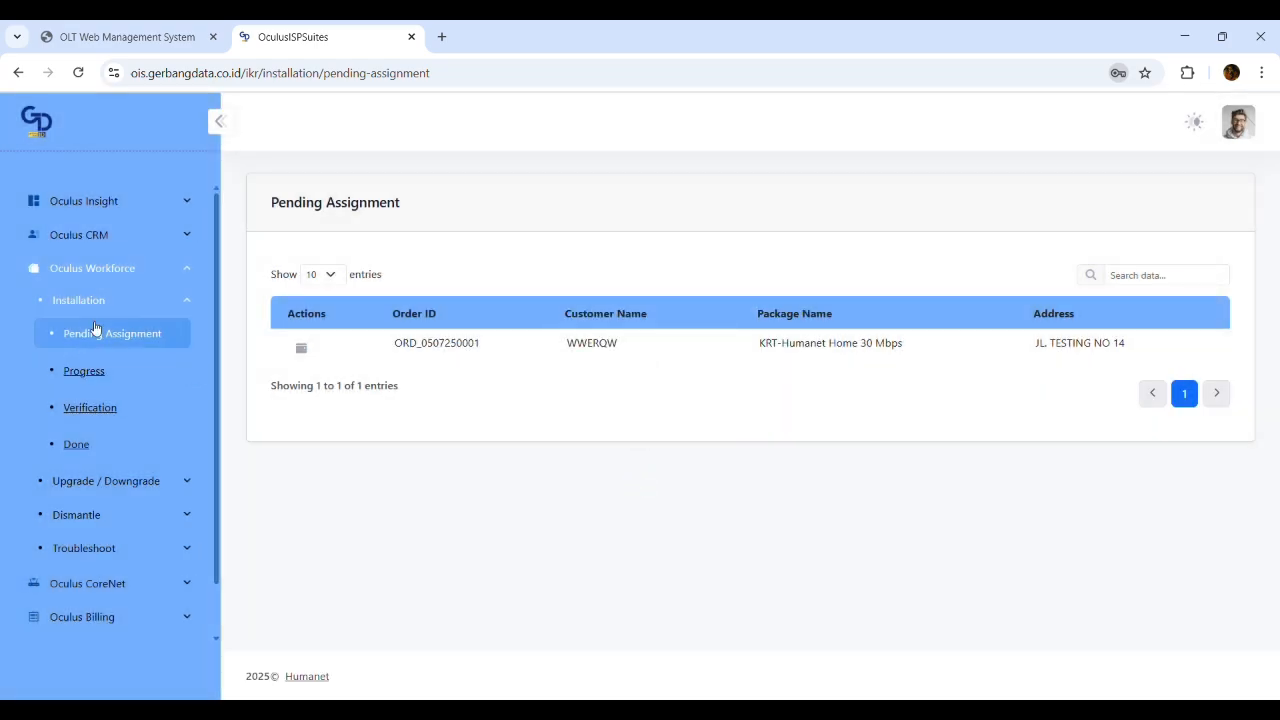
left_click(97, 378)
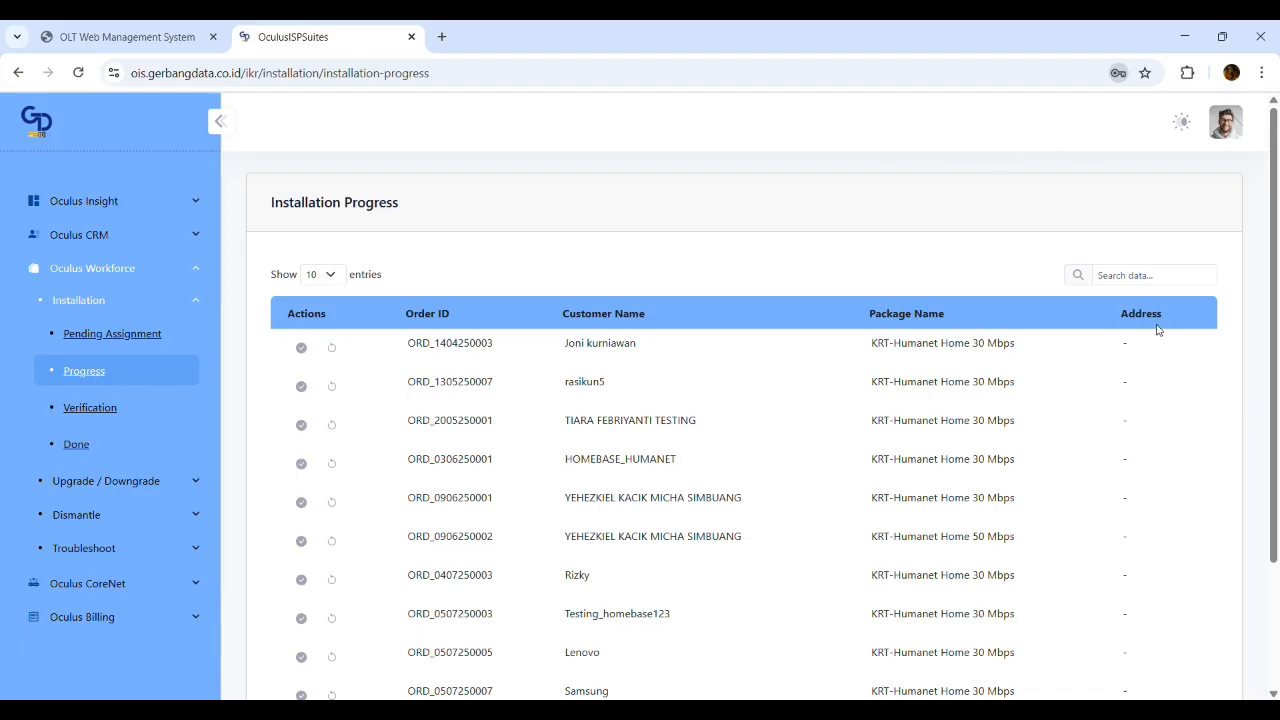
scroll(400, 450, "down", 3)
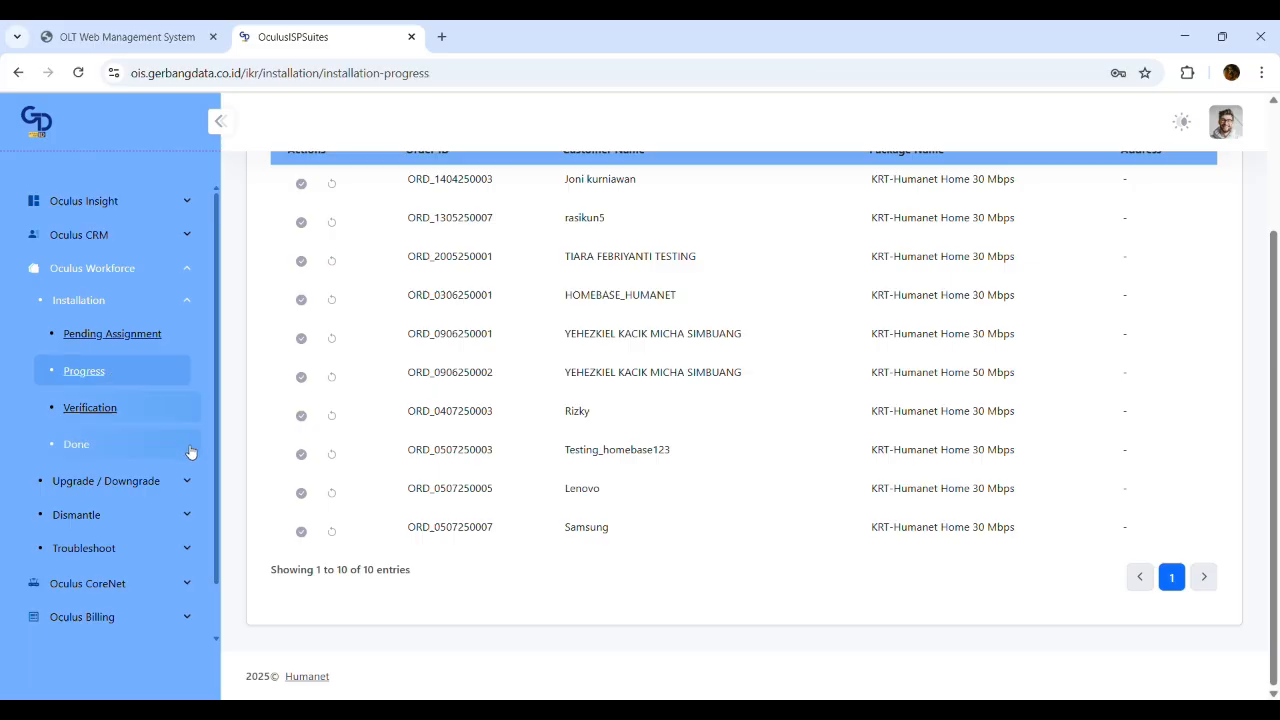
left_click(301, 532)
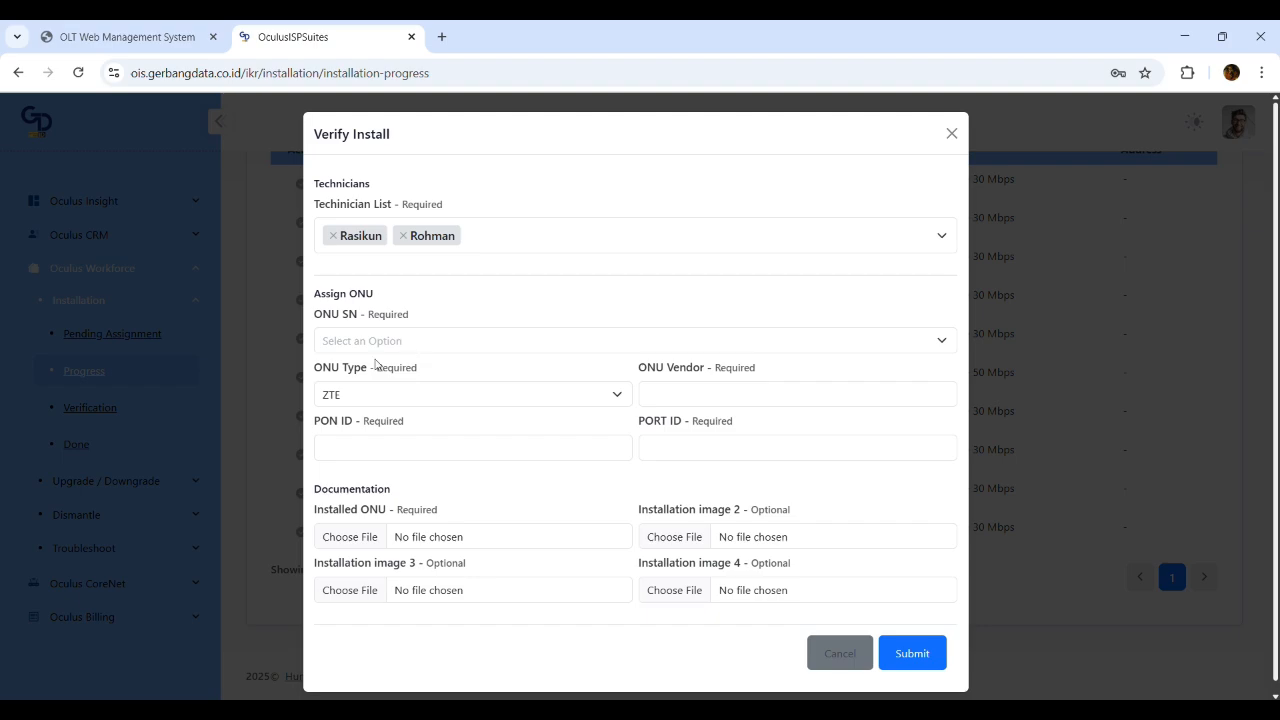
Close Verify Install, back out of the reset confirmations and return to Installation Progress
left_click(264, 354)
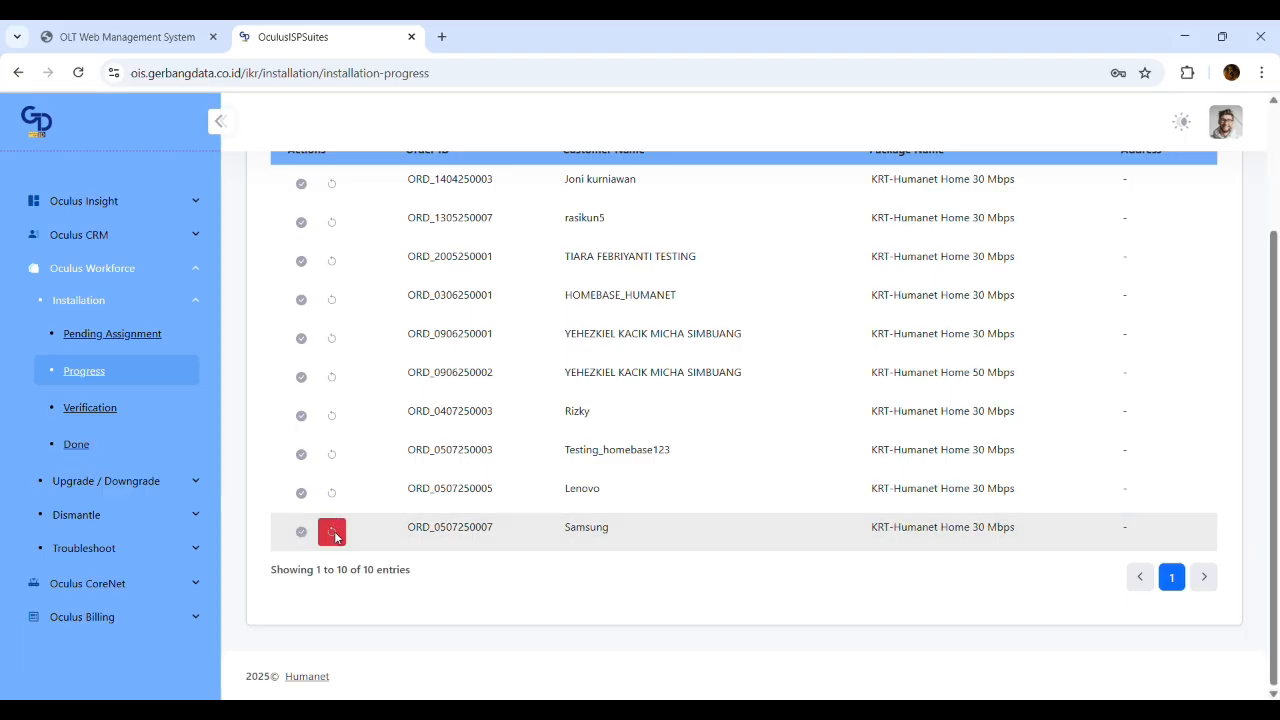
left_click(338, 538)
left_click(333, 504)
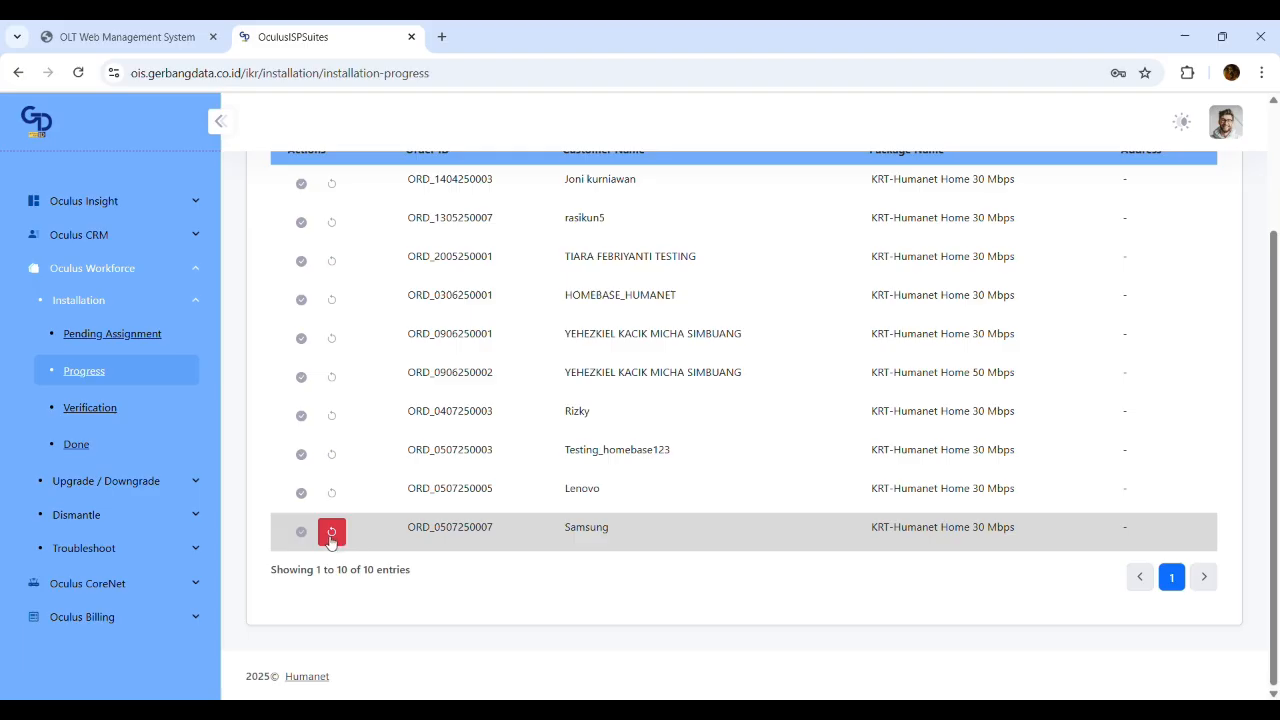
left_click(130, 338)
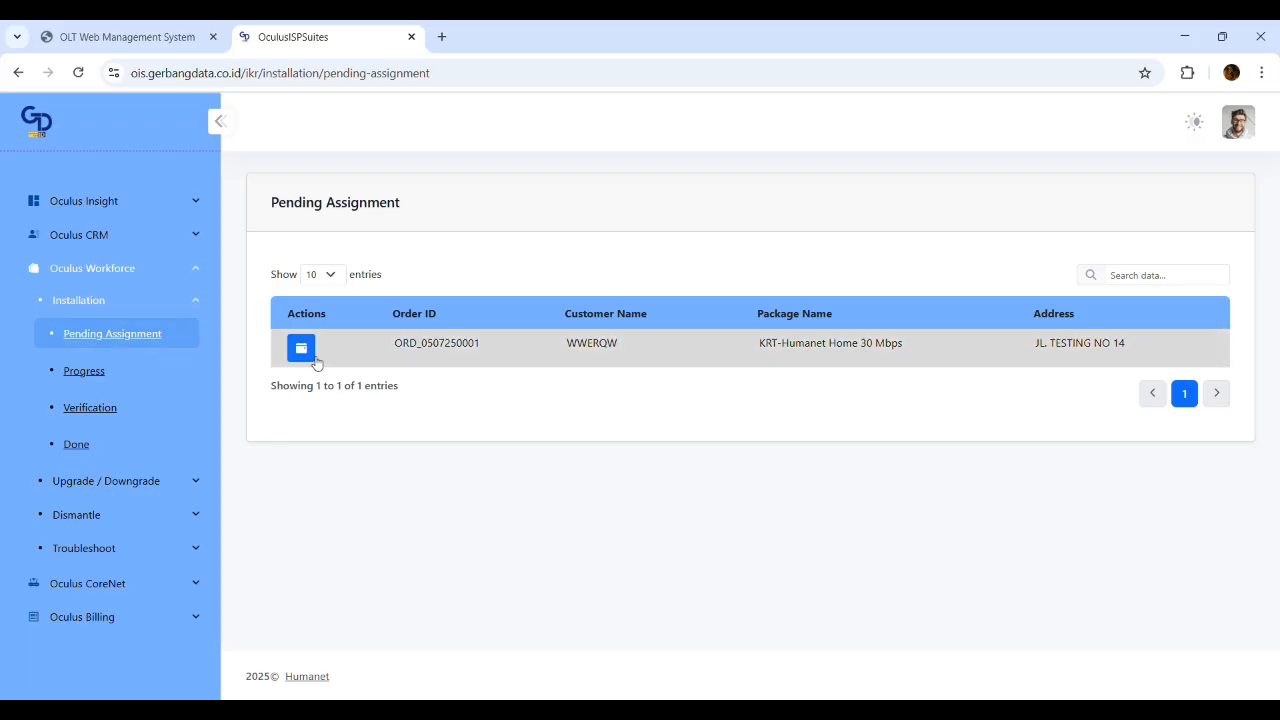
left_click(134, 366)
left_click(123, 338)
left_click(114, 369)
scroll(364, 488, "down", 2)
left_click(331, 531)
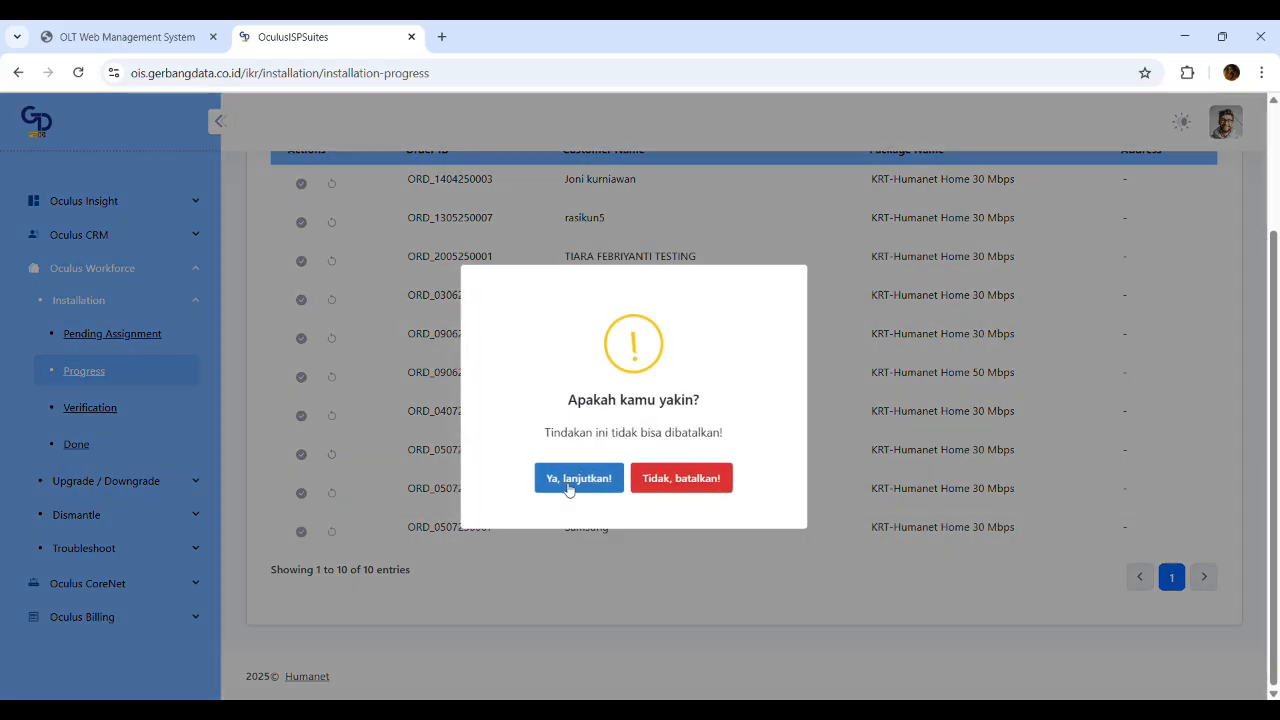
left_click(318, 531)
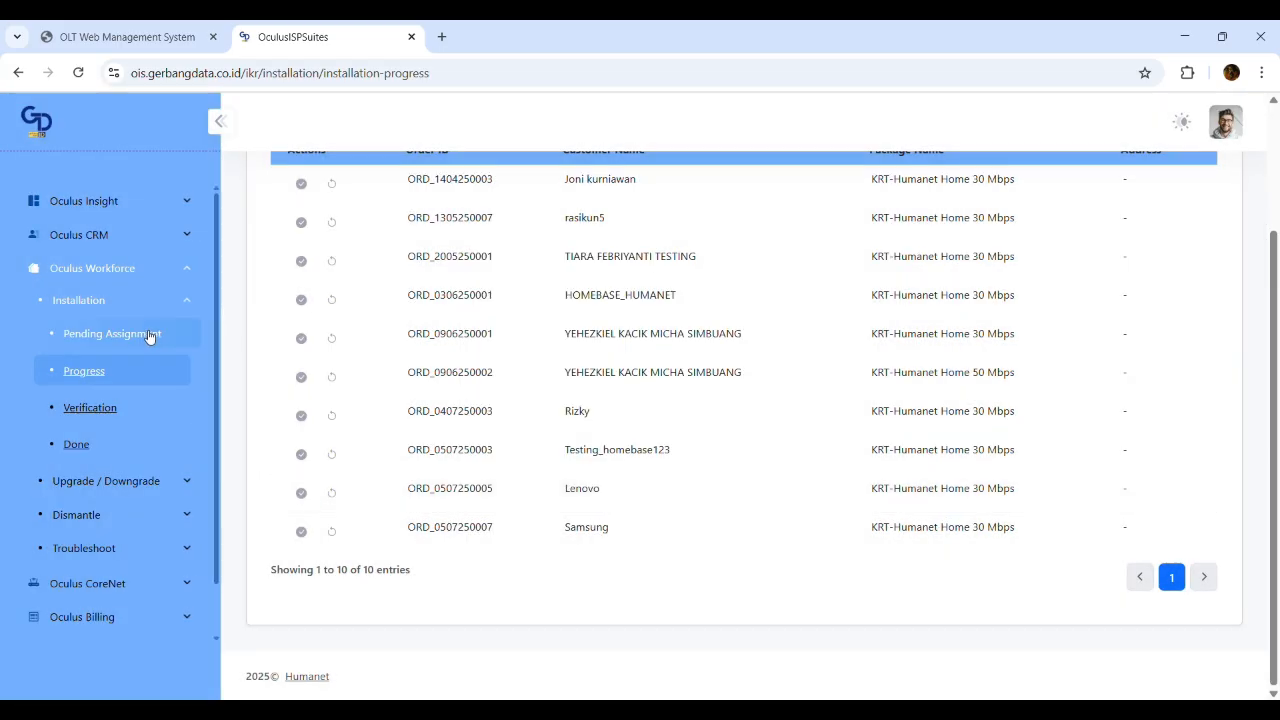
Reopen Samsung's Verify Install form, peek at the ONU serial picker, then close it
left_click(300, 531)
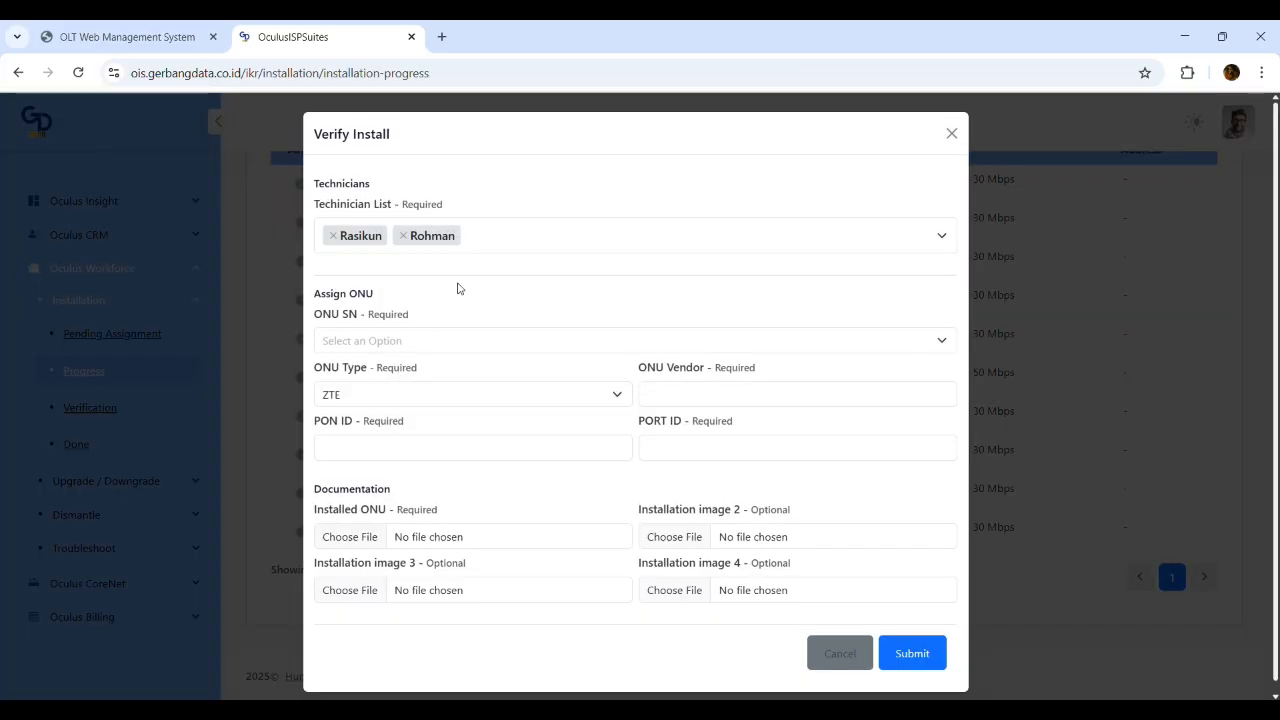
left_click(444, 347)
left_click(474, 349)
left_click(467, 336)
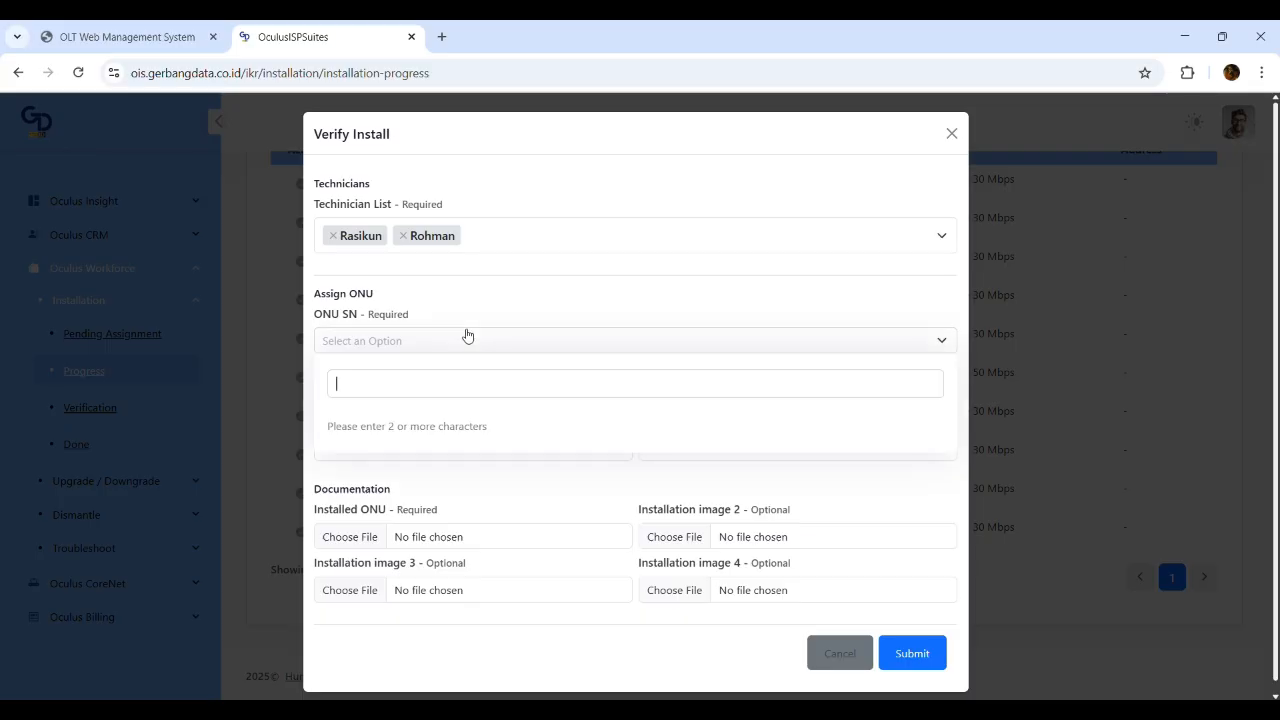
left_click(468, 313)
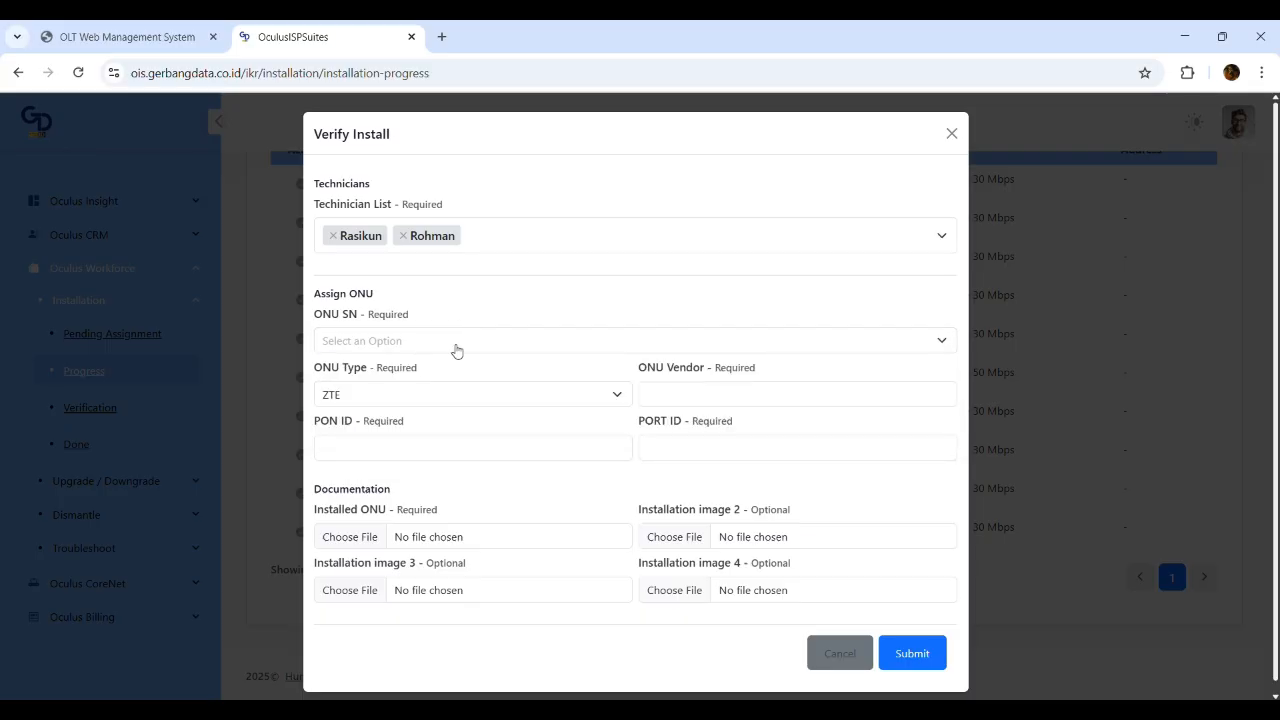
left_click(237, 385)
In CoreNet Pending Activation, start activating ONU ZICG-CCA24DF7 on OLT_BEKASI_RW 16
scroll(86, 566, "down", 2)
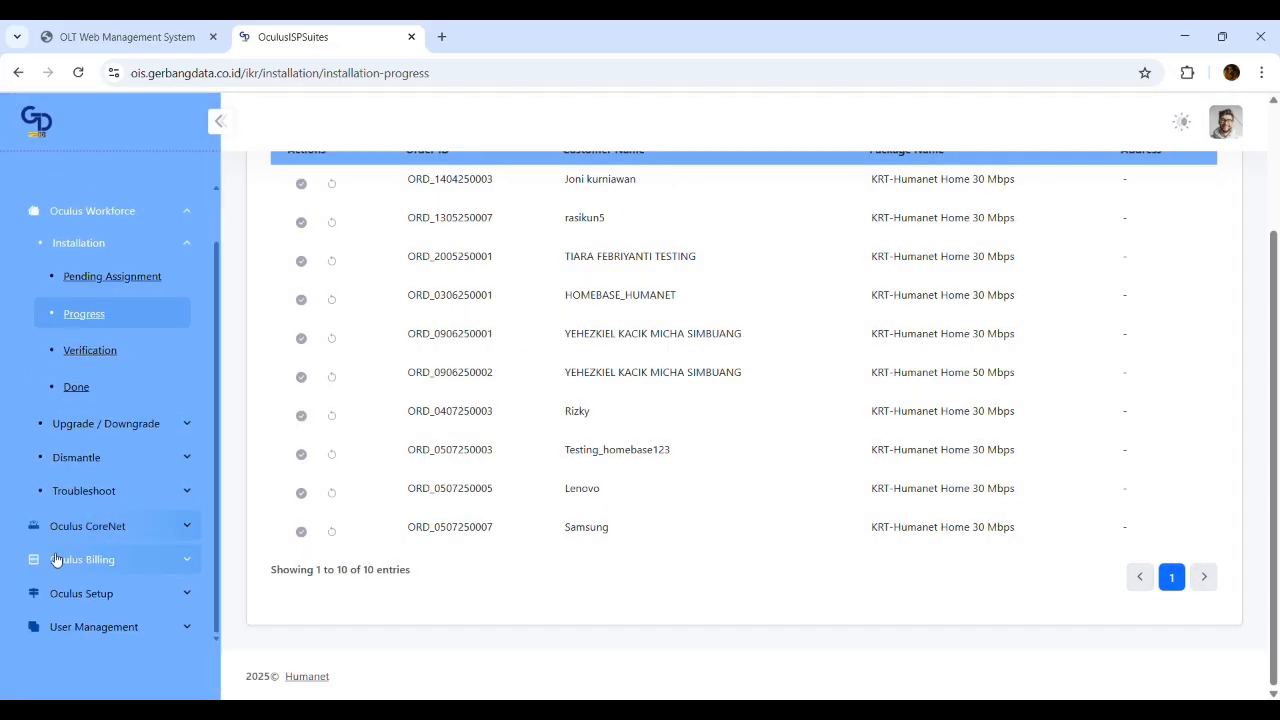
left_click(115, 527)
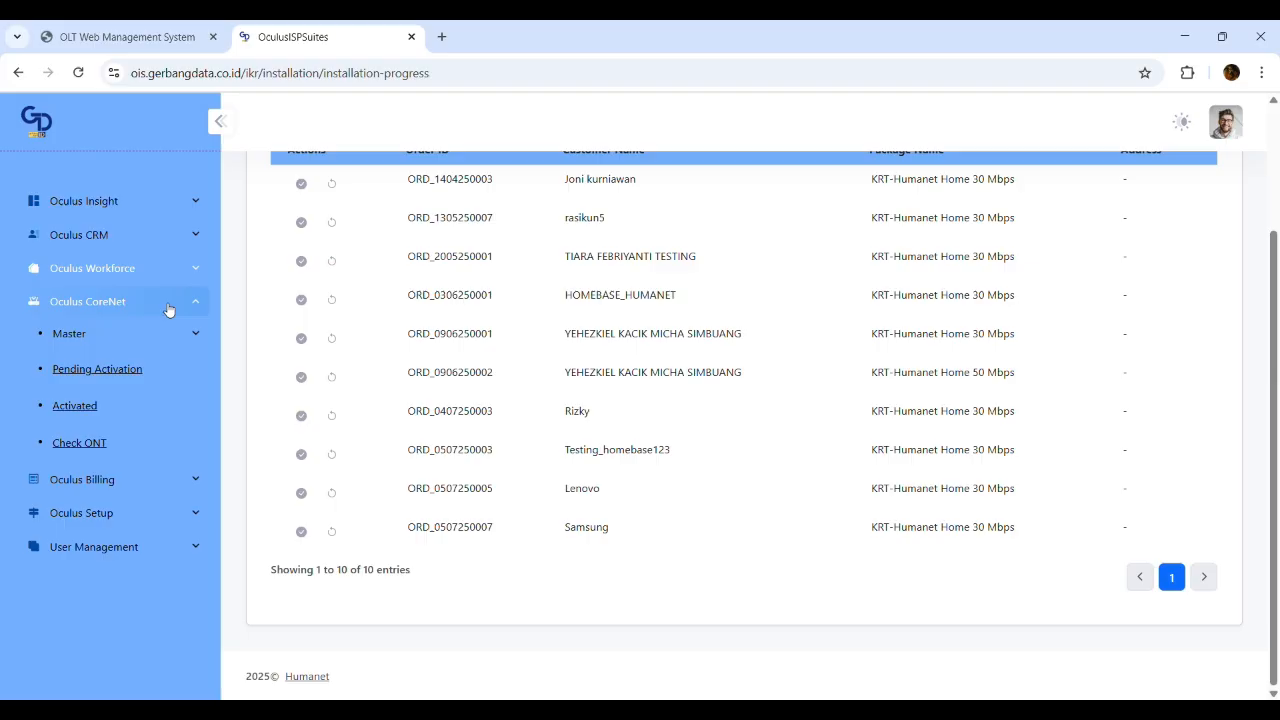
left_click(136, 375)
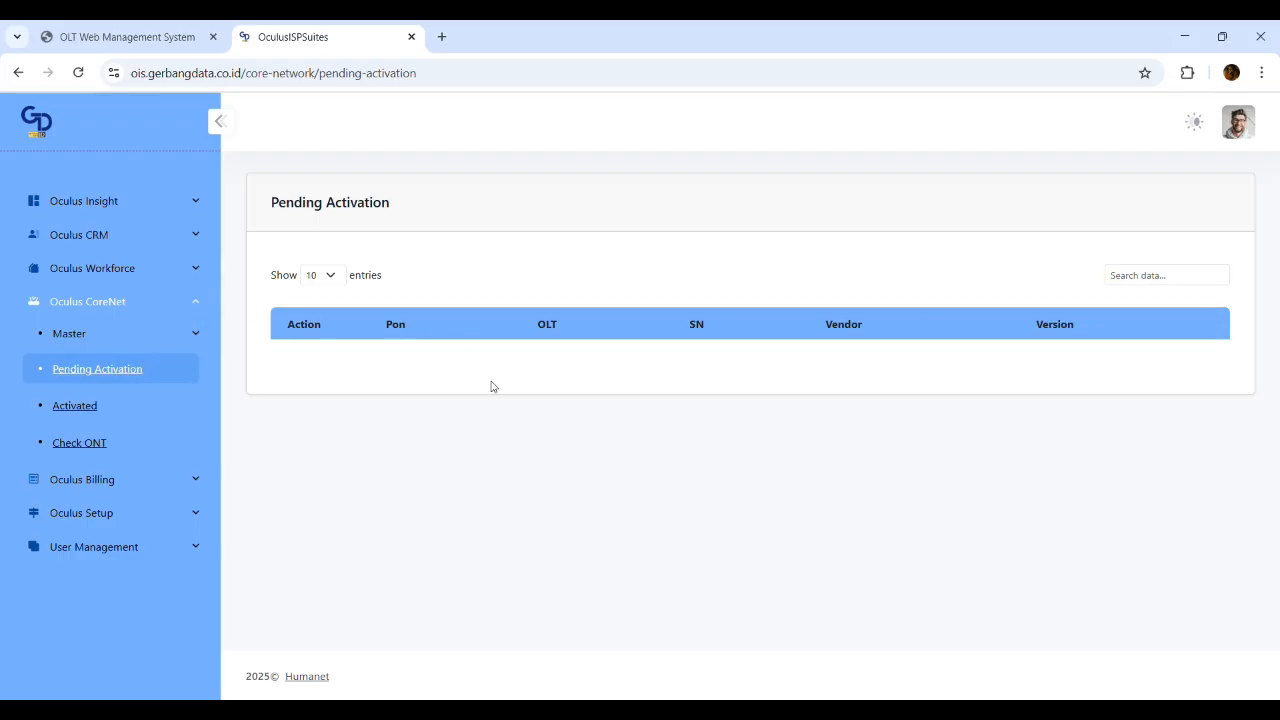
left_click(137, 30)
left_click(343, 25)
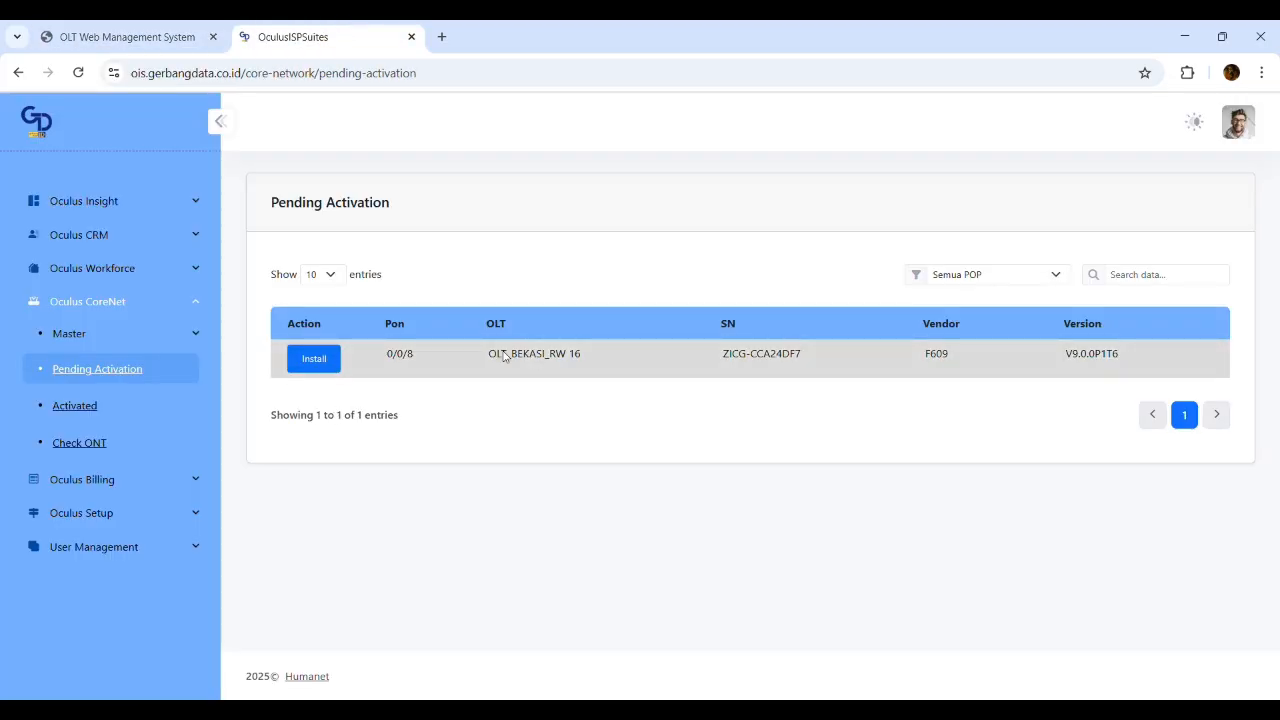
left_click_drag(372, 357, 894, 363)
left_click(590, 370)
left_click_drag(576, 357, 458, 360)
left_click(601, 367)
left_click_drag(716, 357, 853, 356)
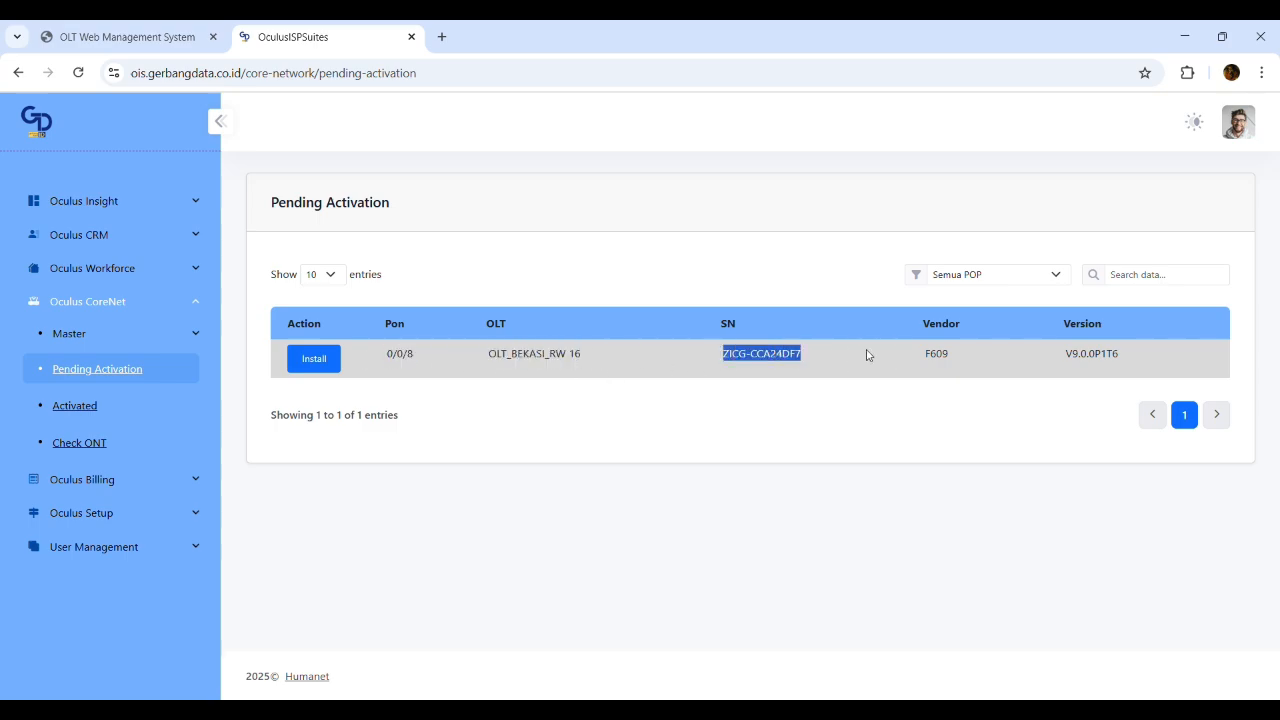
left_click(996, 357)
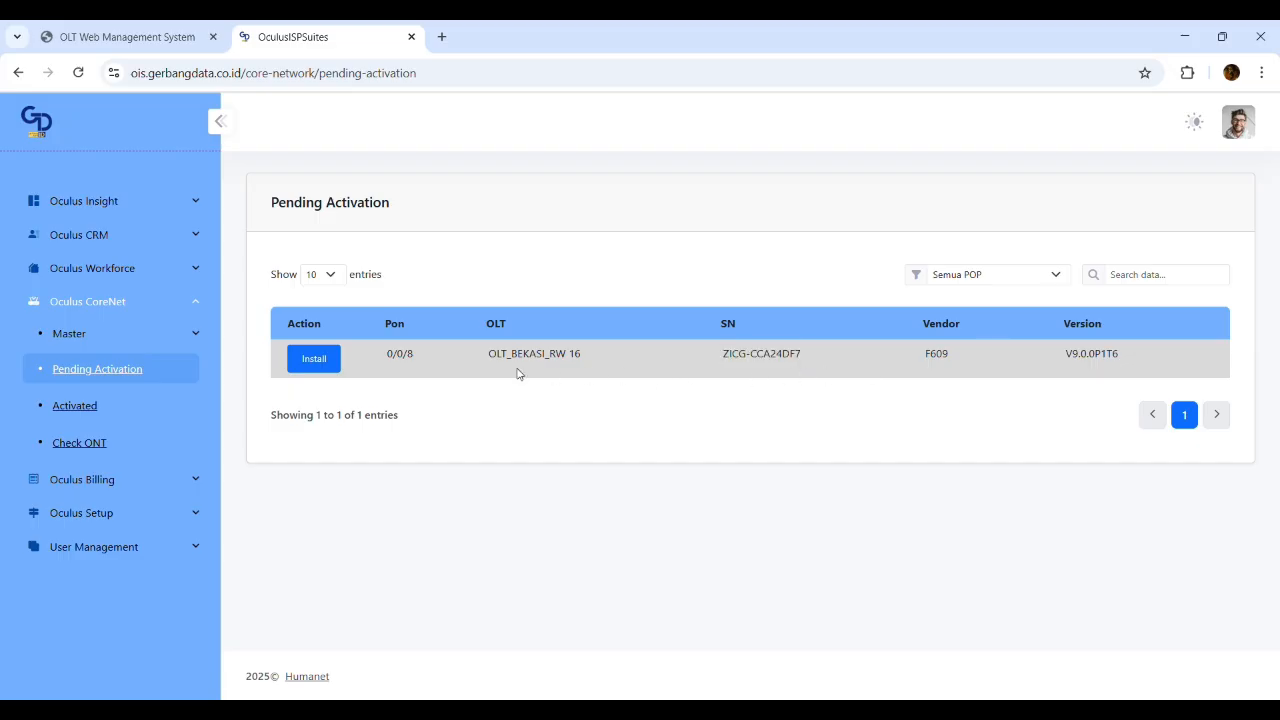
left_click(306, 360)
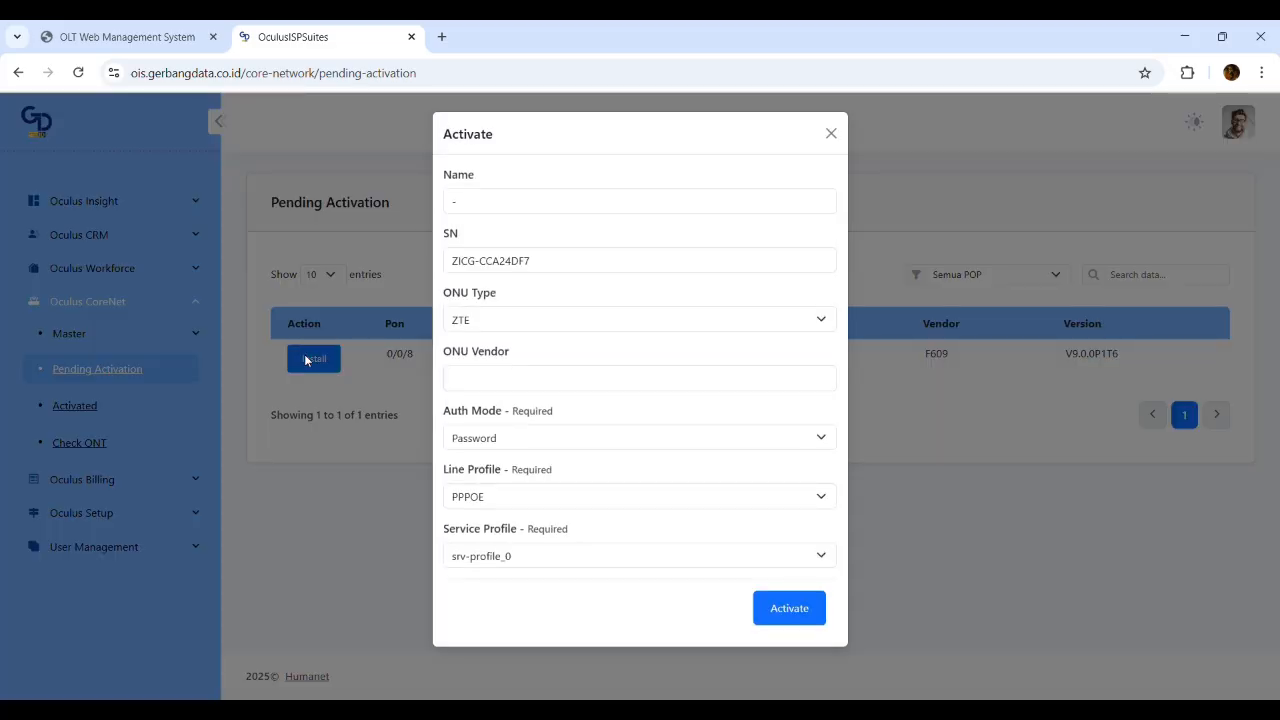
Submit the Activate form with its prefilled settings, which fails for ONU SN:ZTEGCCCEF879
left_click(543, 262)
left_click(514, 320)
left_click(505, 378)
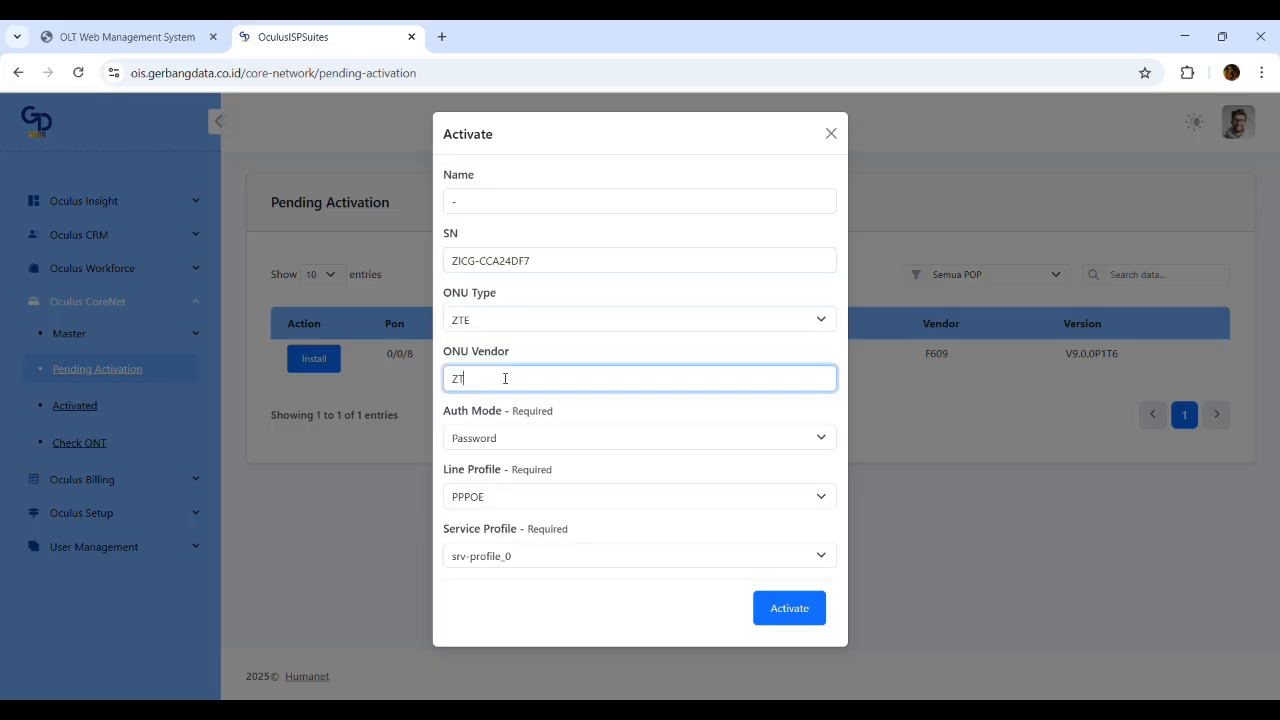
left_click(479, 412)
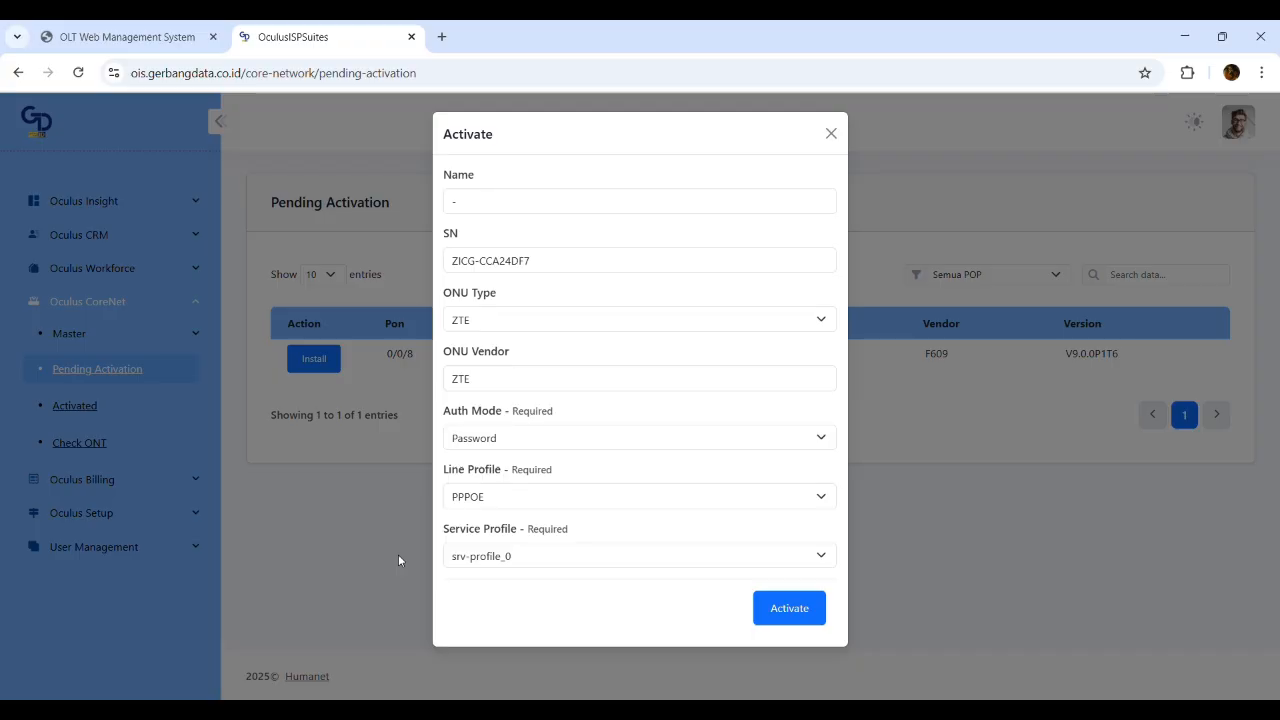
left_click(800, 607)
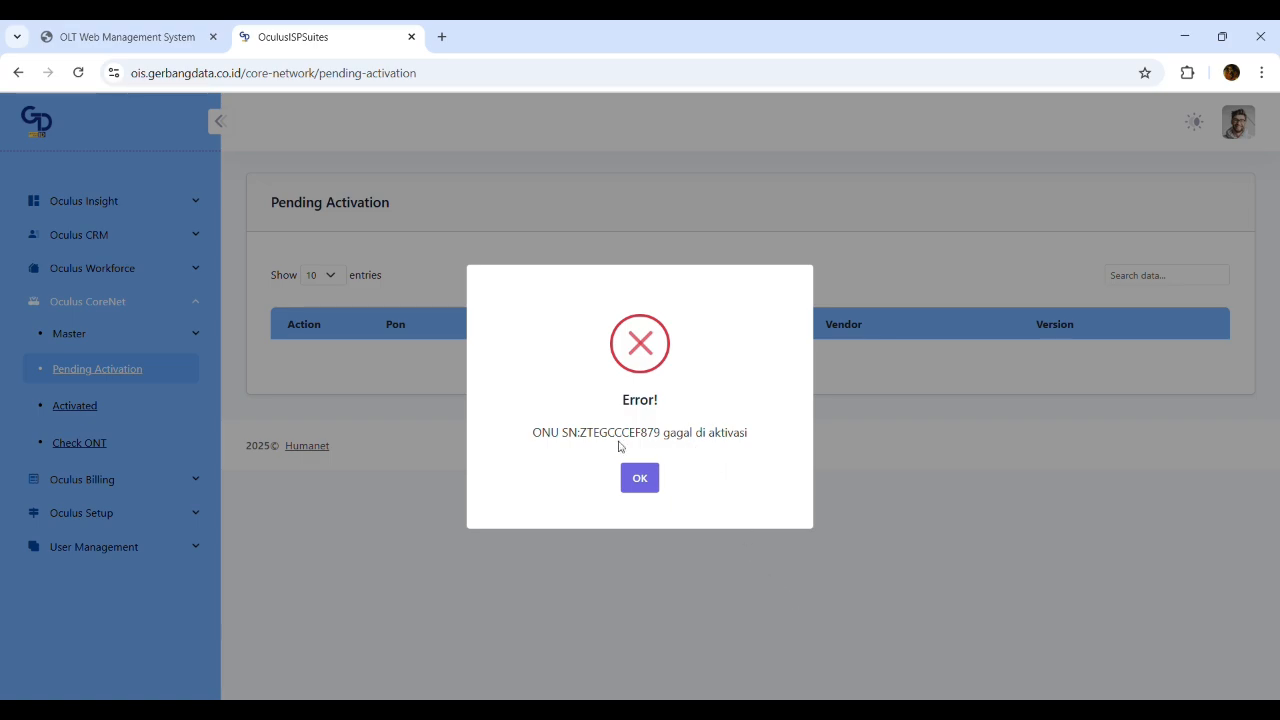
Read the activation error, dismiss it, and go to the OLT's ONU Autofind page
left_click_drag(533, 434, 757, 433)
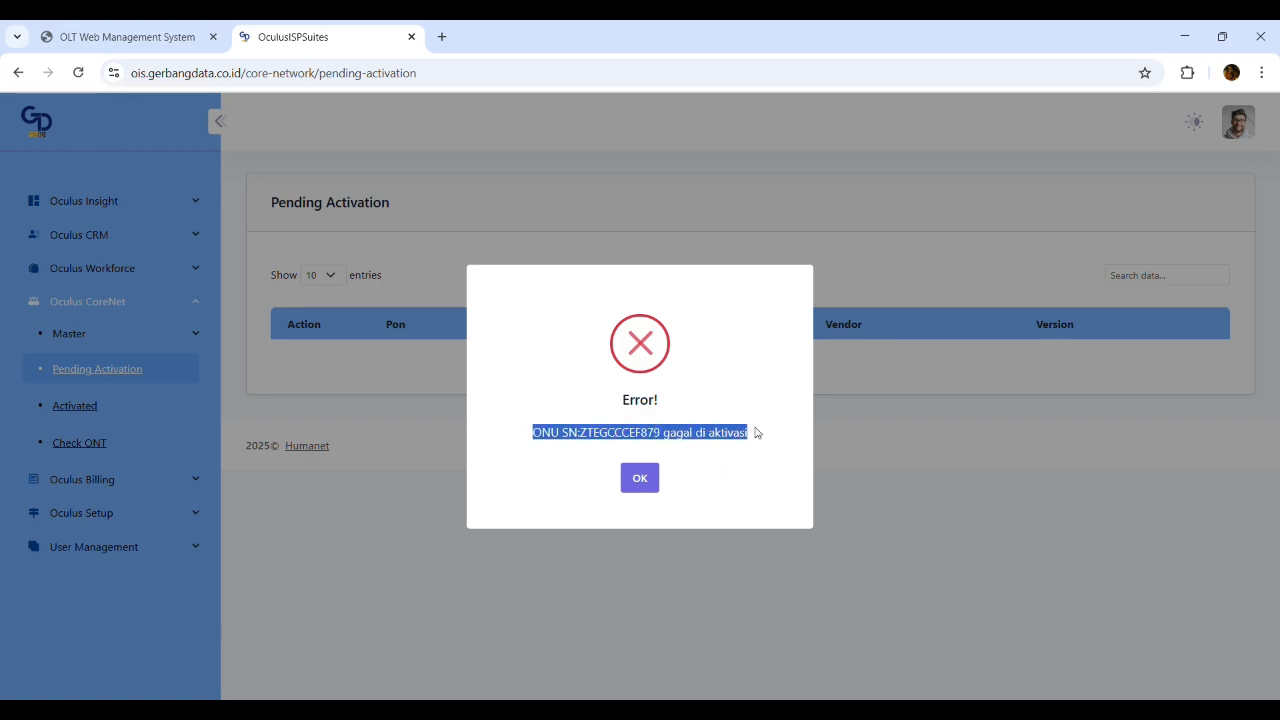
left_click(756, 434)
left_click_drag(529, 433, 753, 432)
left_click(769, 440)
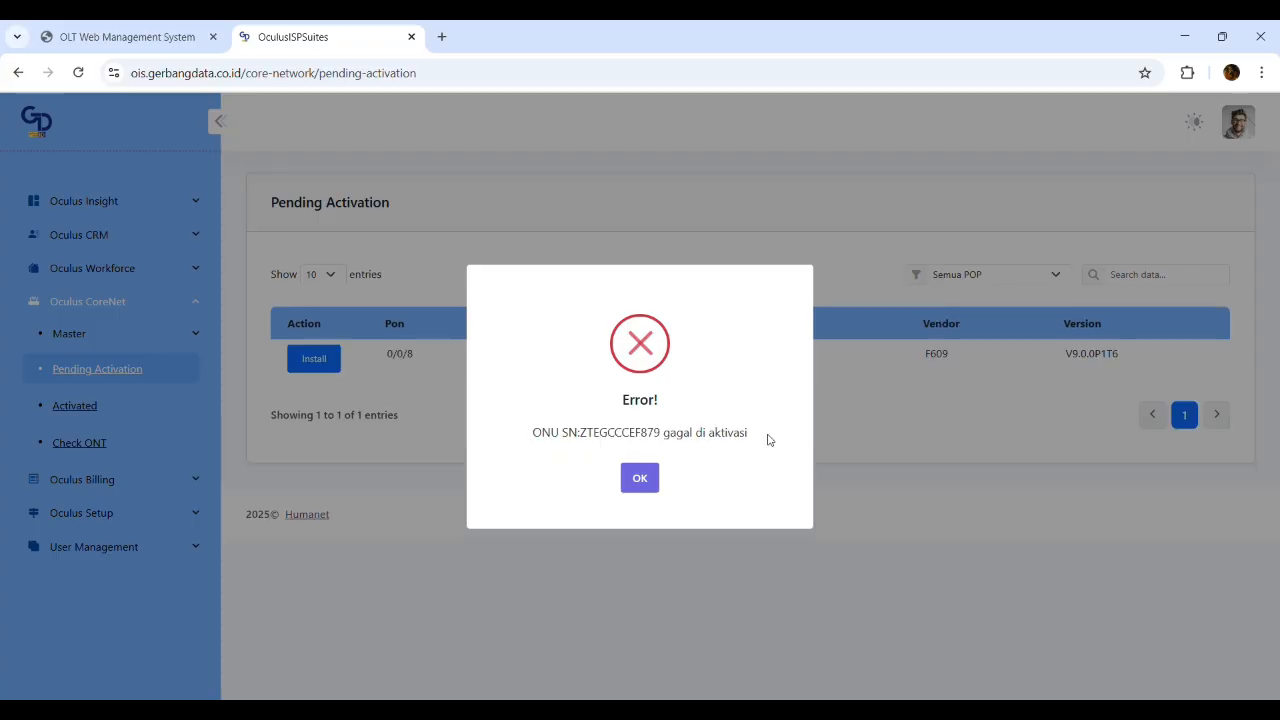
left_click_drag(766, 437, 497, 440)
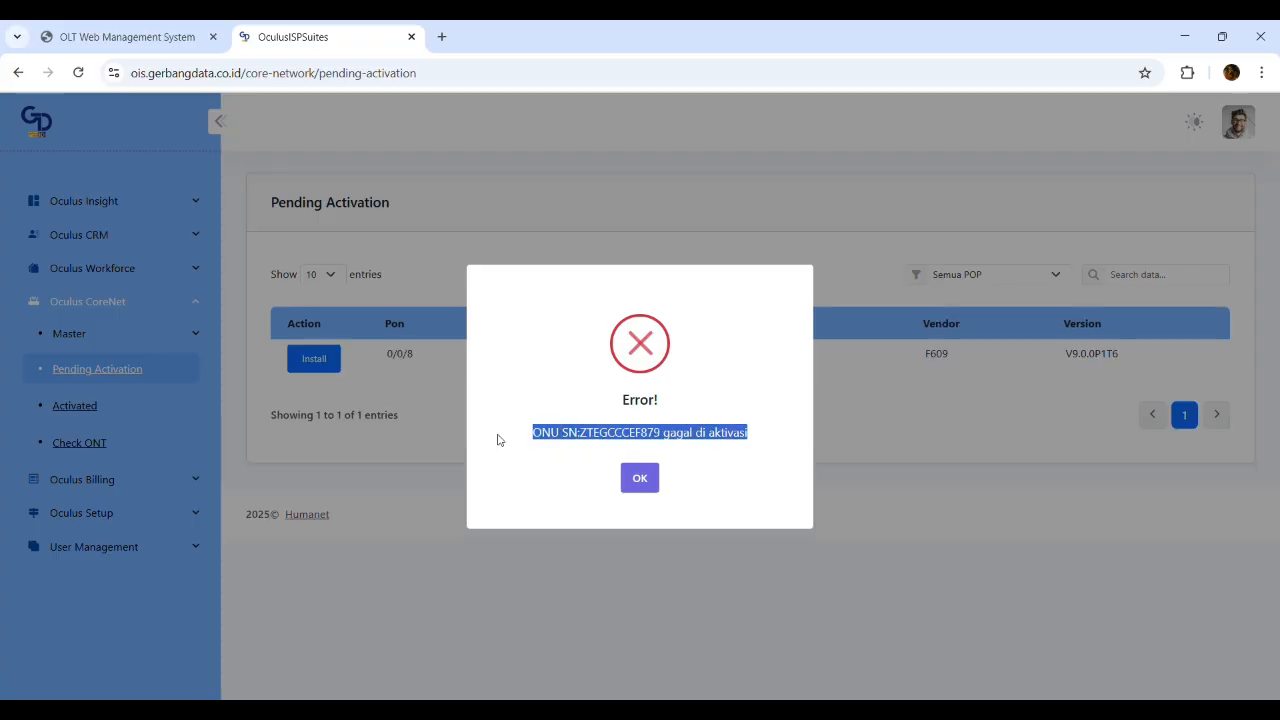
left_click(640, 479)
left_click(157, 27)
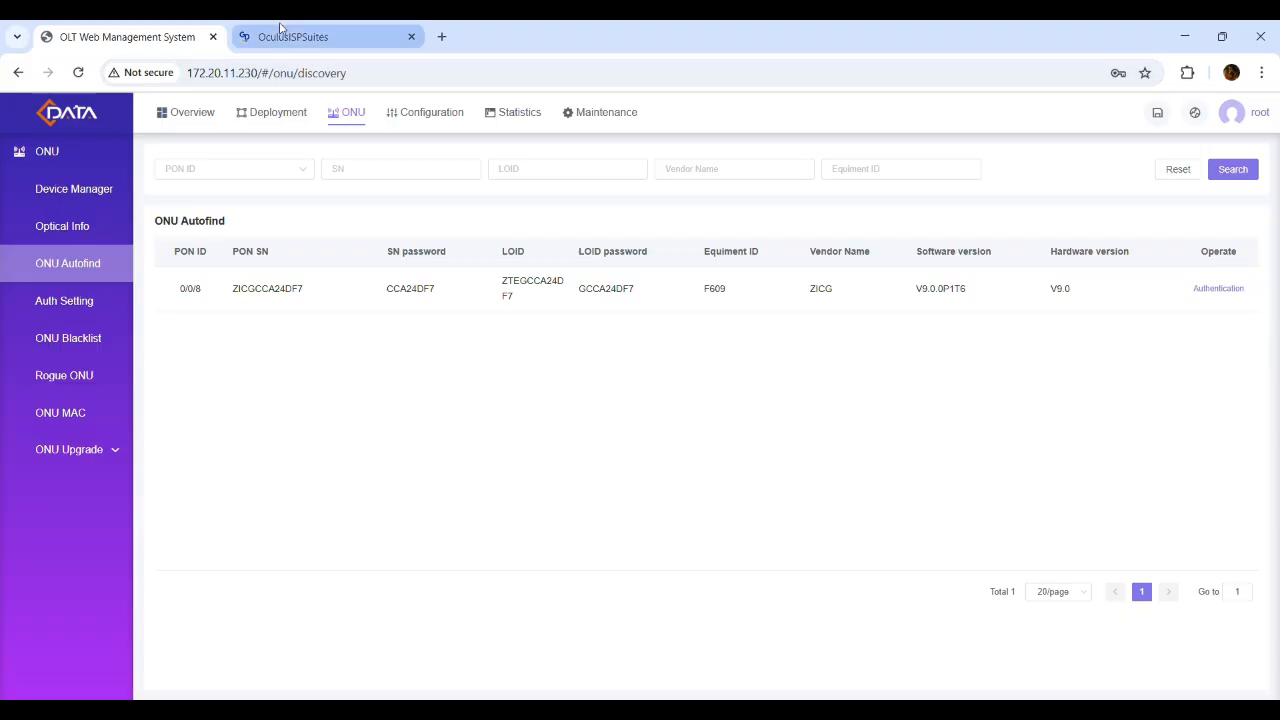
Log back in to the C-Data OLT web management with the admin credentials
left_click(348, 118)
left_click(92, 266)
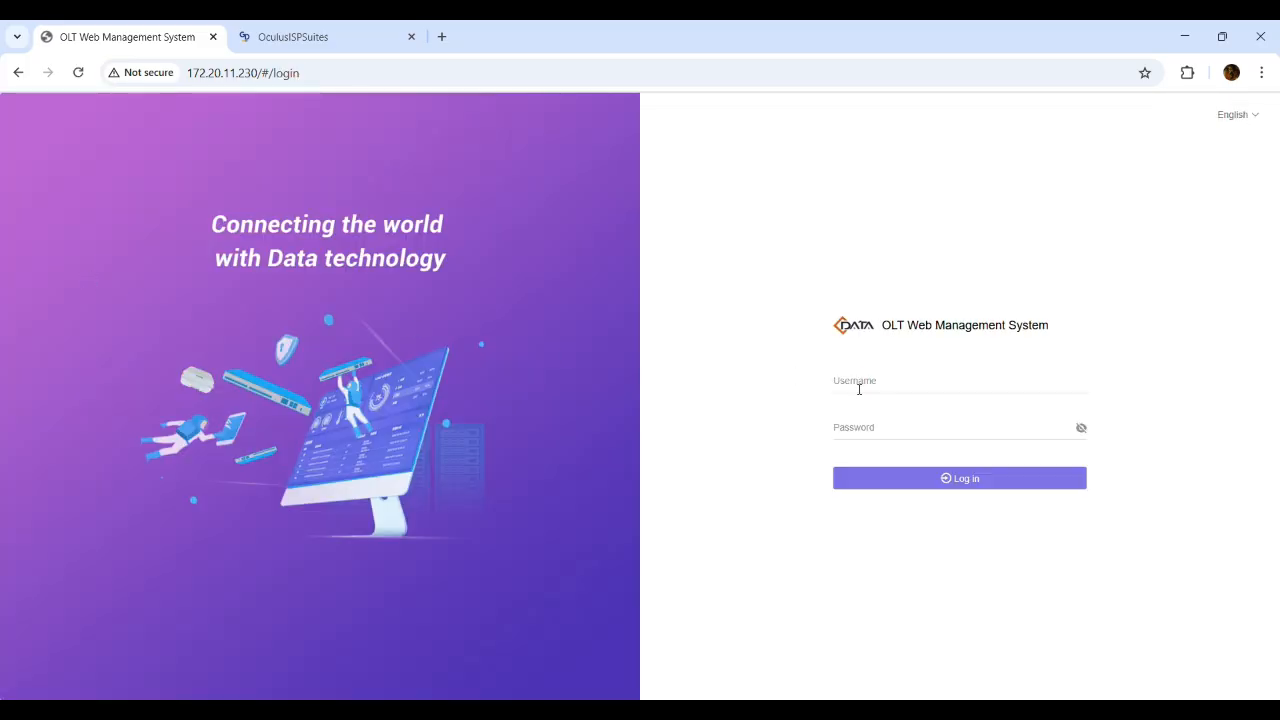
left_click(859, 389)
type("root")
key("Tab")
type("admin")
key("Return")
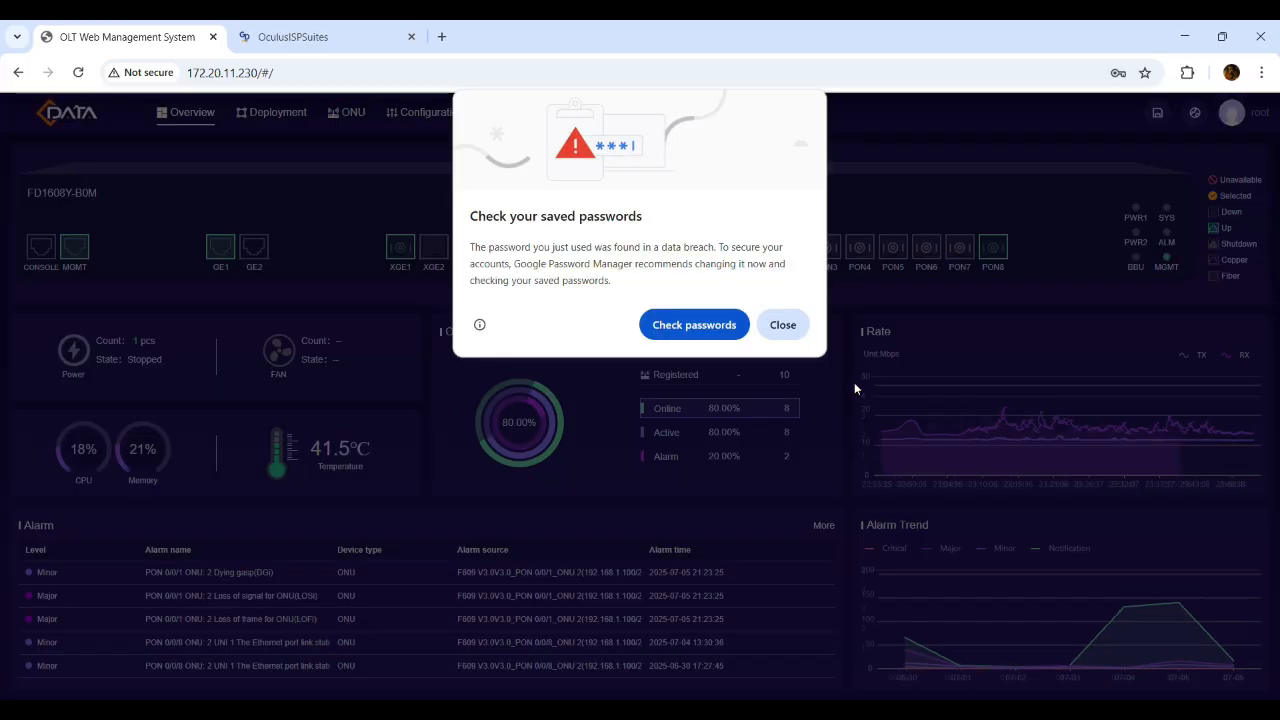
left_click(774, 324)
Authenticate discovered ONU ZICGCCA24DF7 from ONU Autofind using default-mult-srv-profile
left_click(352, 114)
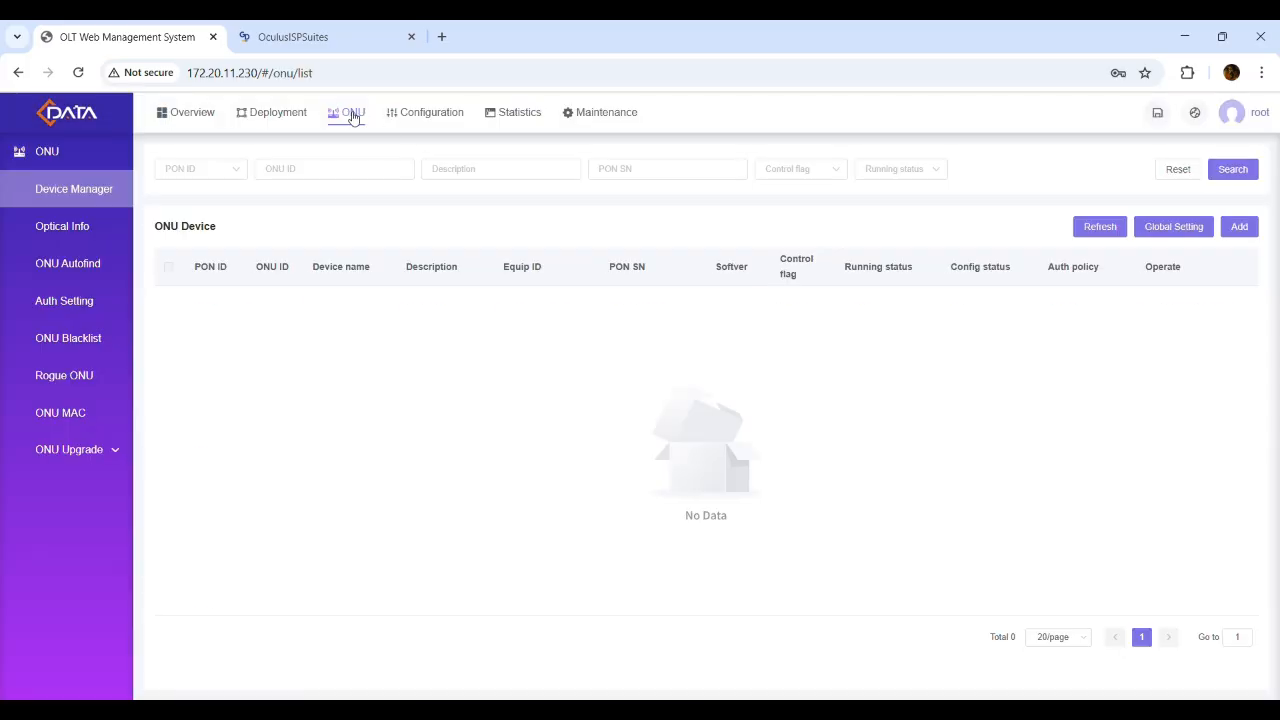
left_click(77, 308)
left_click(92, 268)
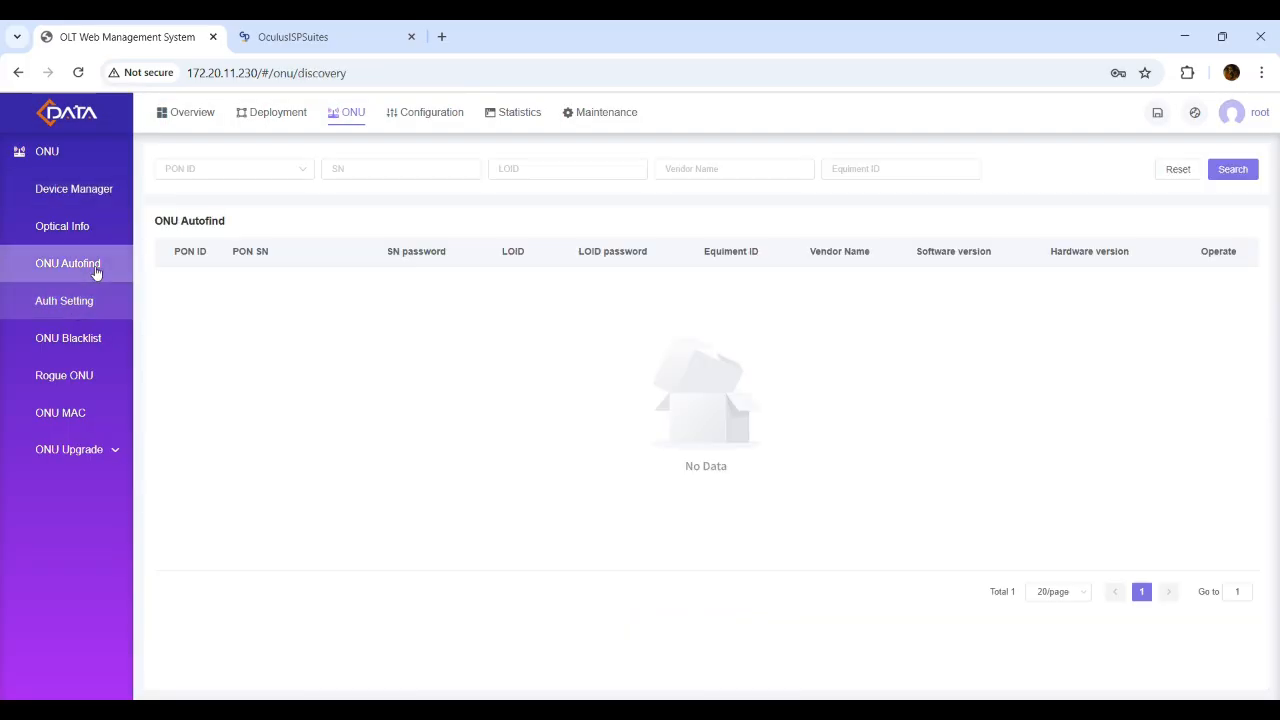
left_click(1211, 292)
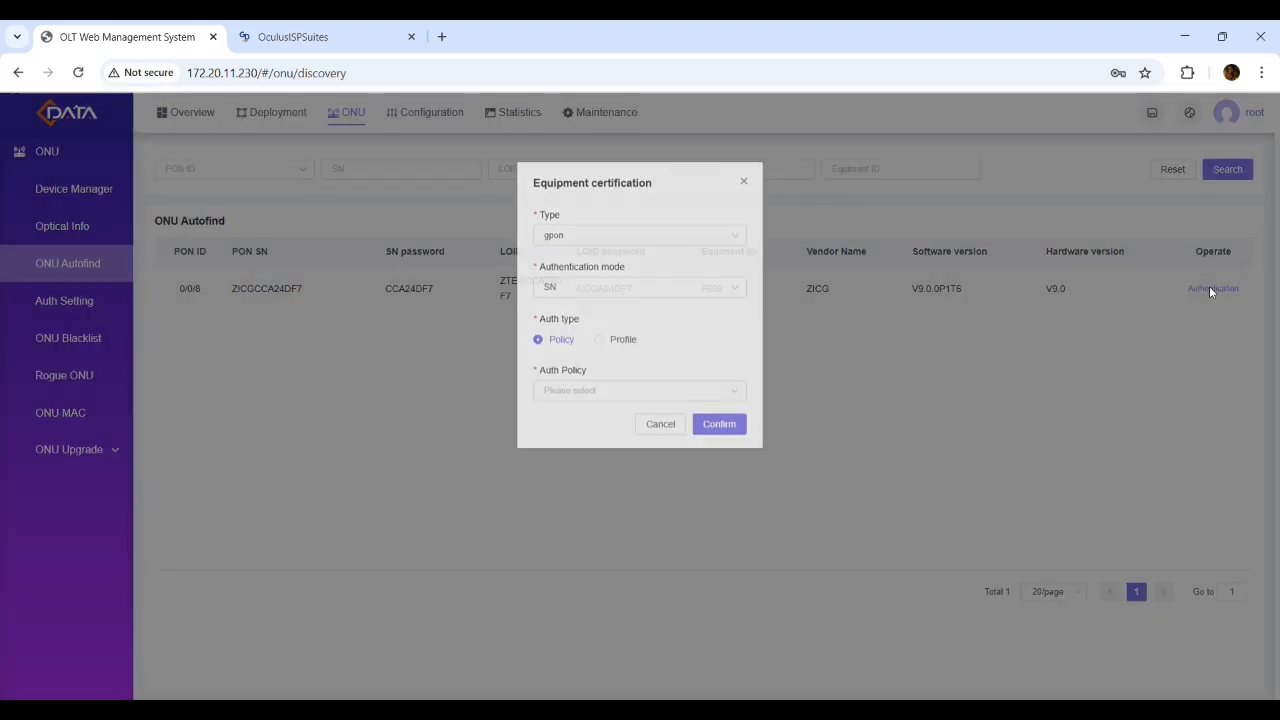
left_click(602, 400)
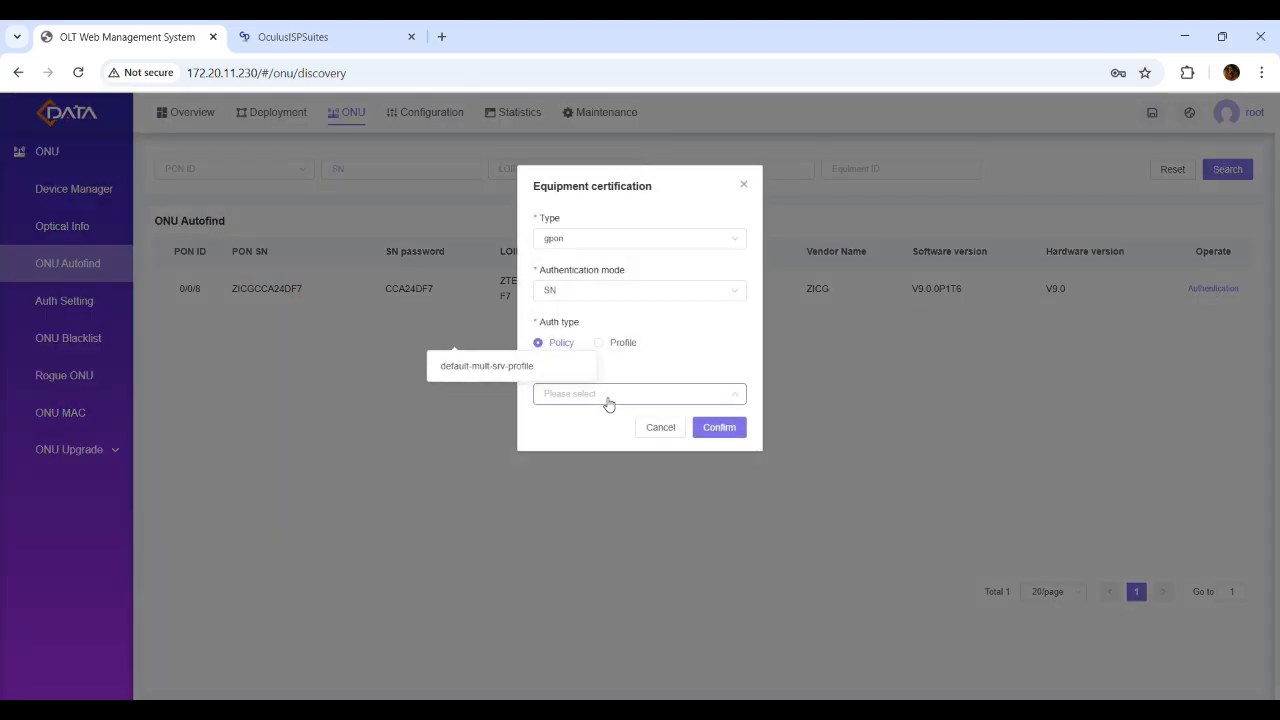
left_click(503, 369)
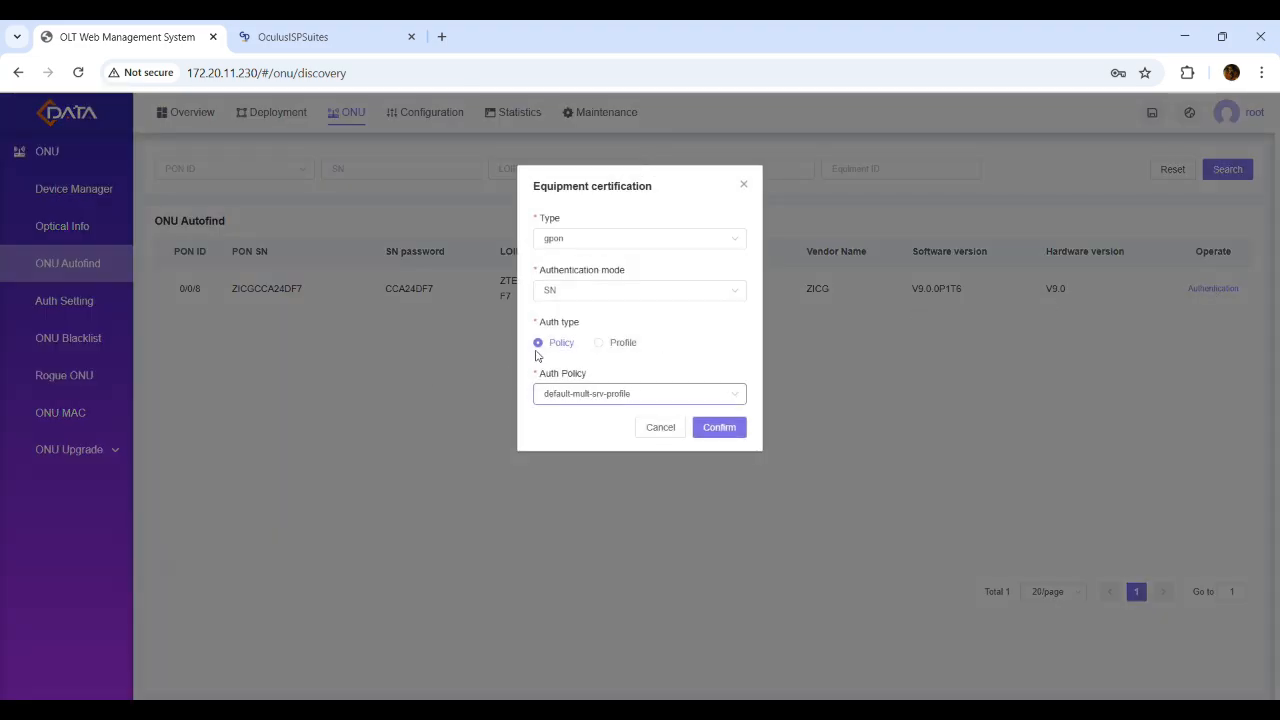
left_click(719, 428)
Confirm ONU ZICGCCA24DF7 shows online on PON 0/0/8, then return to OculusISPSuites
left_click(75, 195)
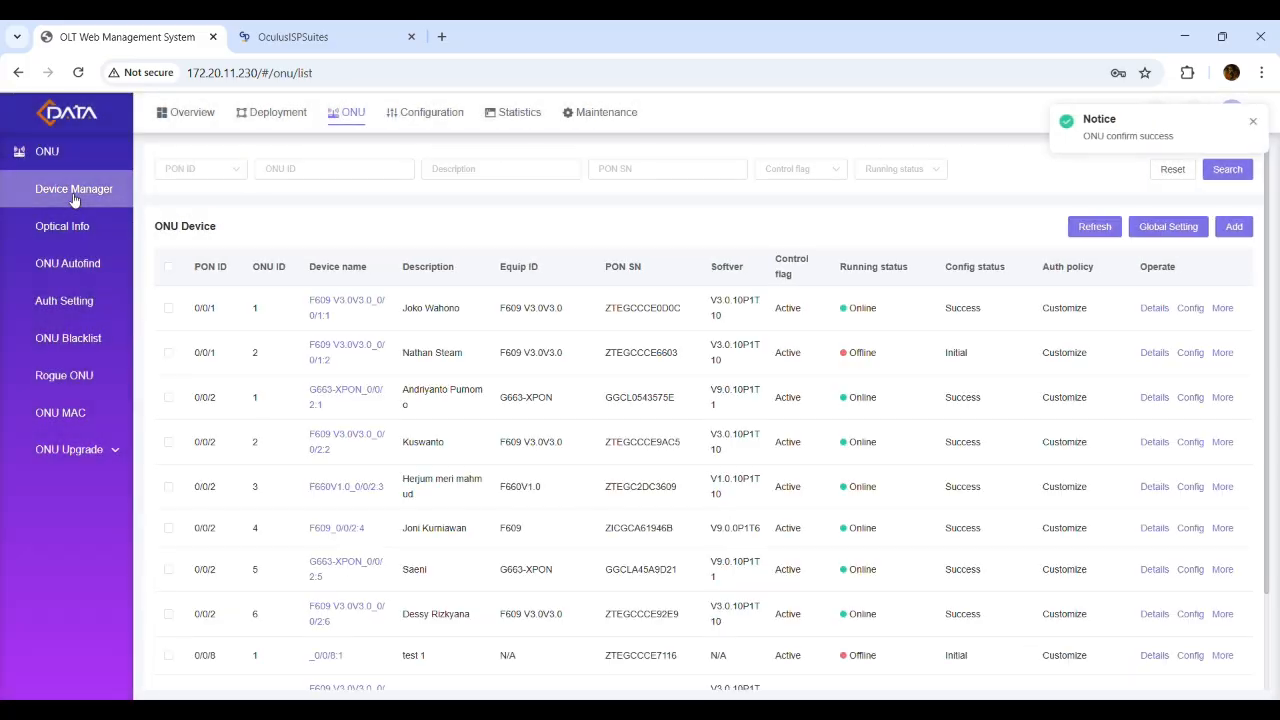
scroll(530, 455, "down", 2)
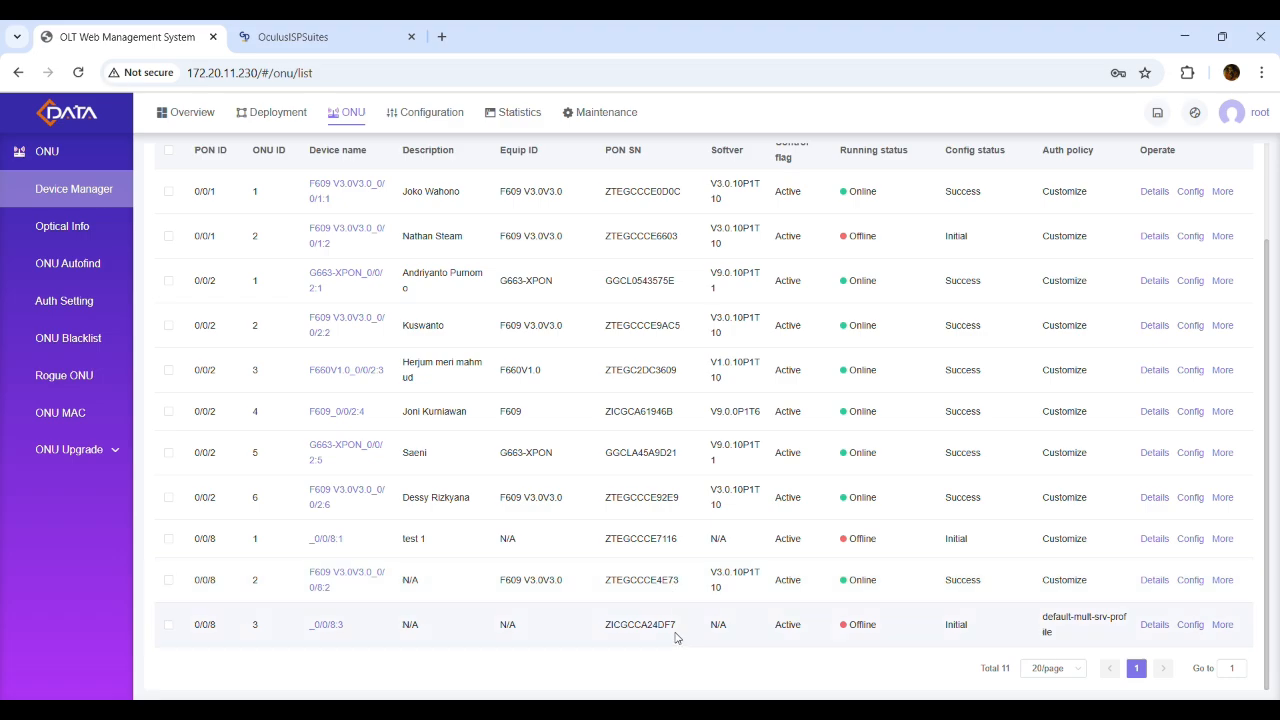
left_click(78, 72)
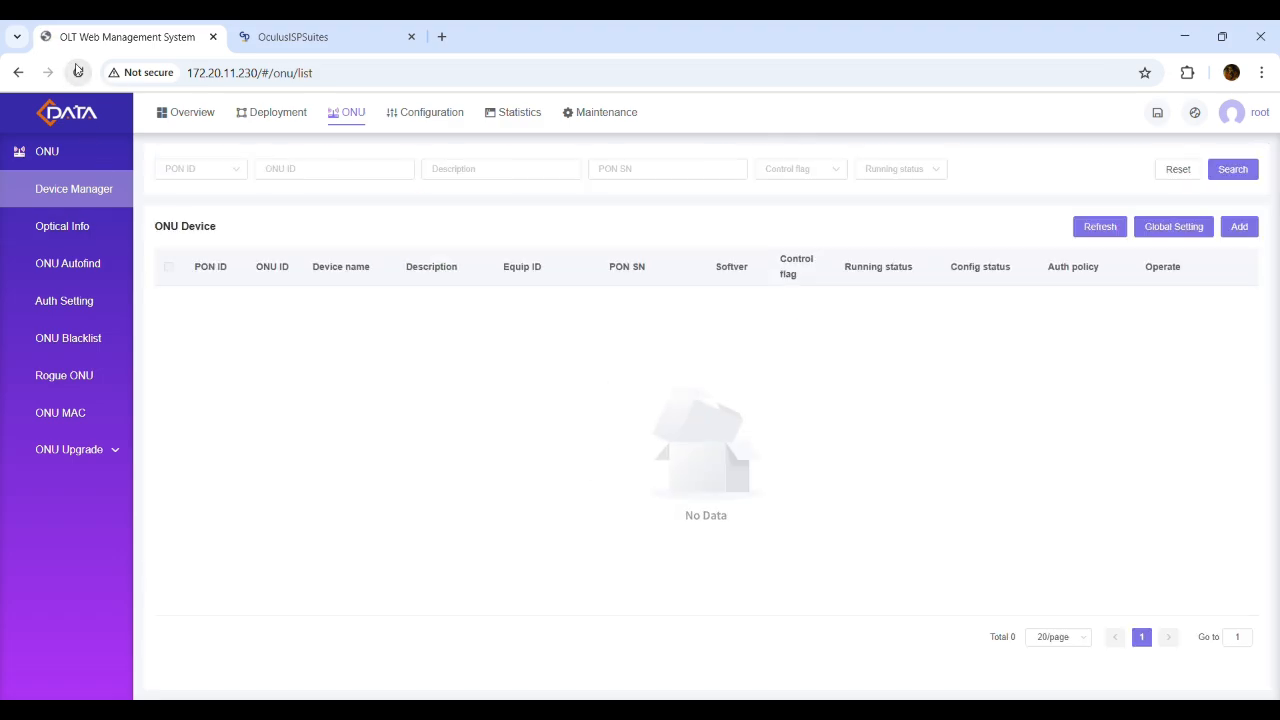
scroll(728, 517, "down", 2)
left_click_drag(679, 632, 612, 632)
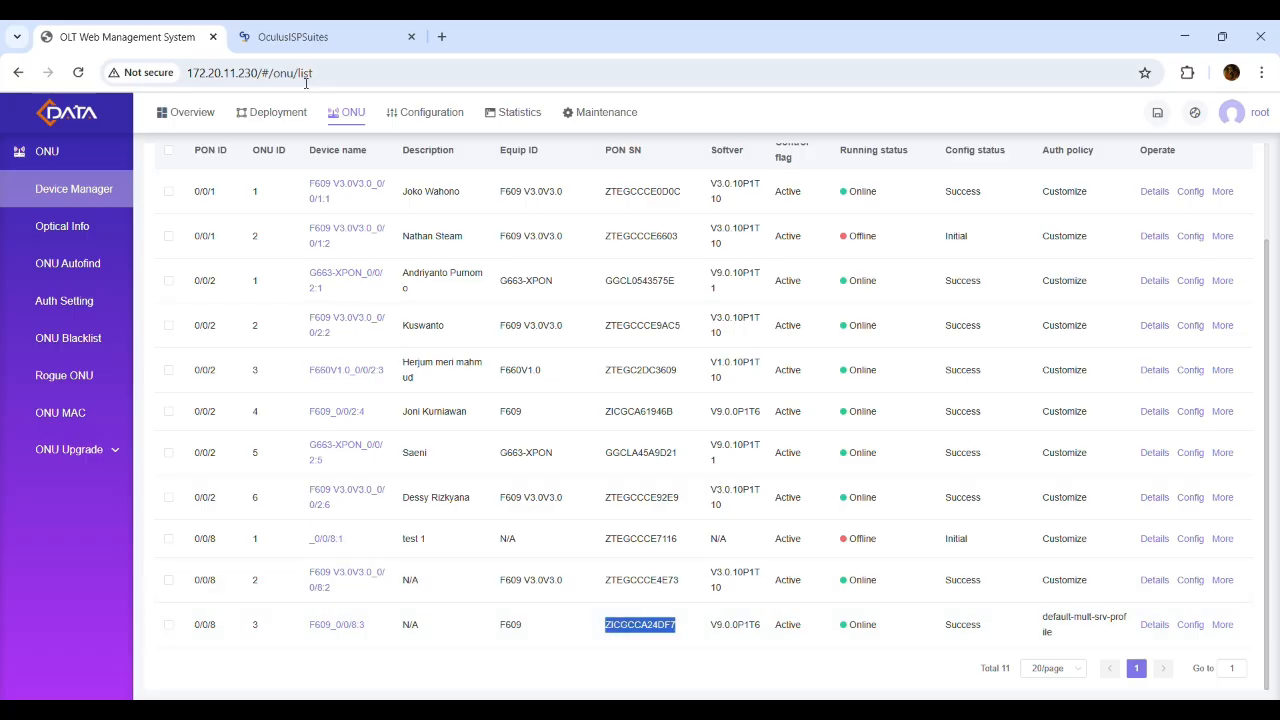
left_click(320, 30)
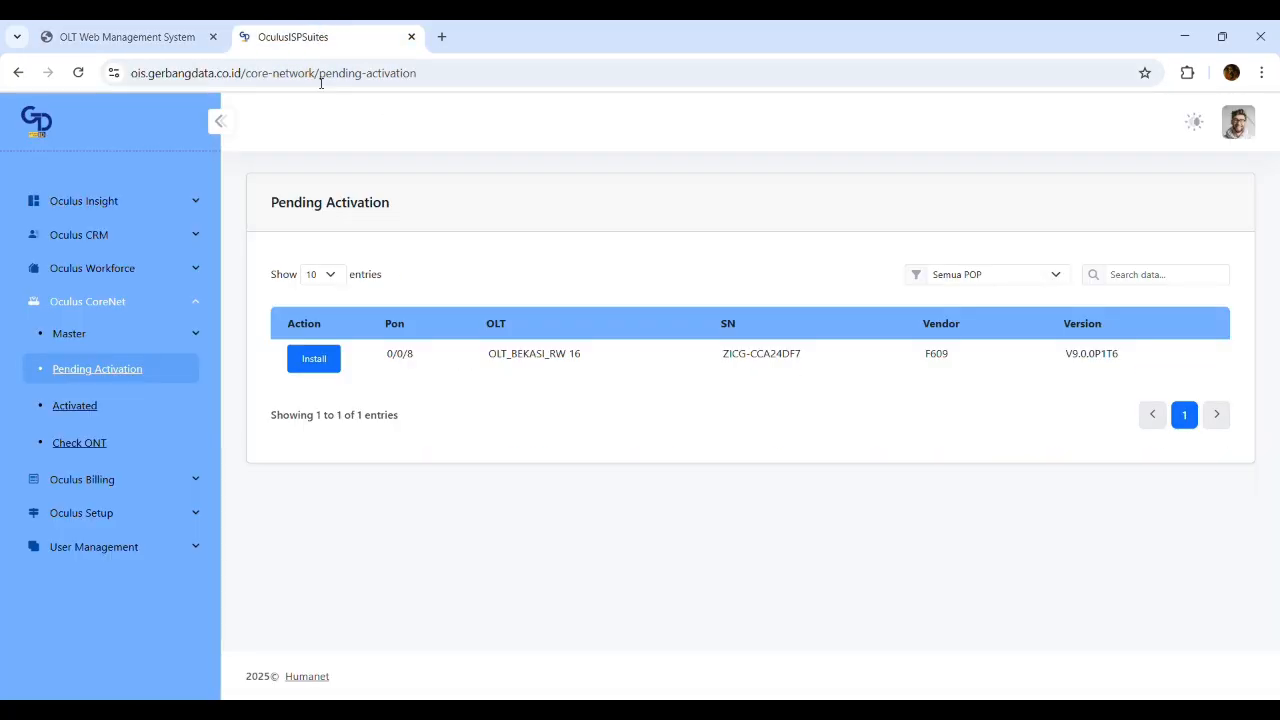
Reload Pending Activation, then filter the PPPOE List by 'samsung'
left_click(86, 80)
left_click(63, 333)
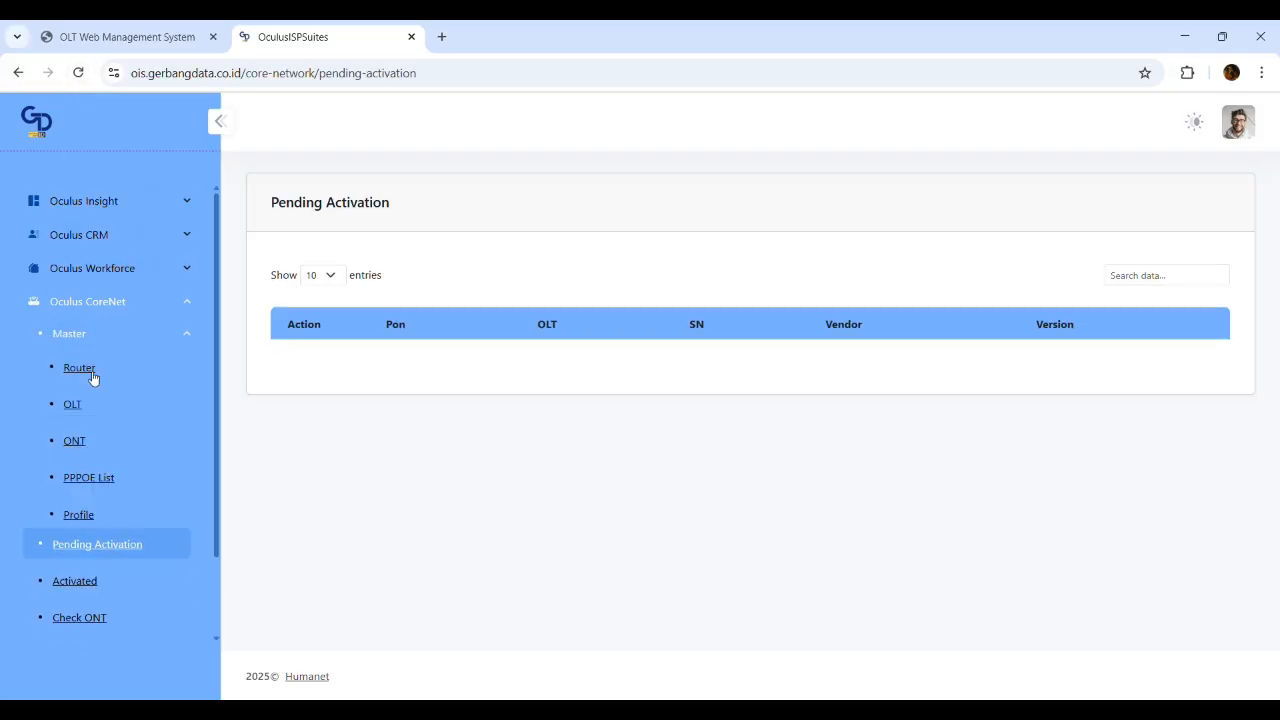
left_click(116, 487)
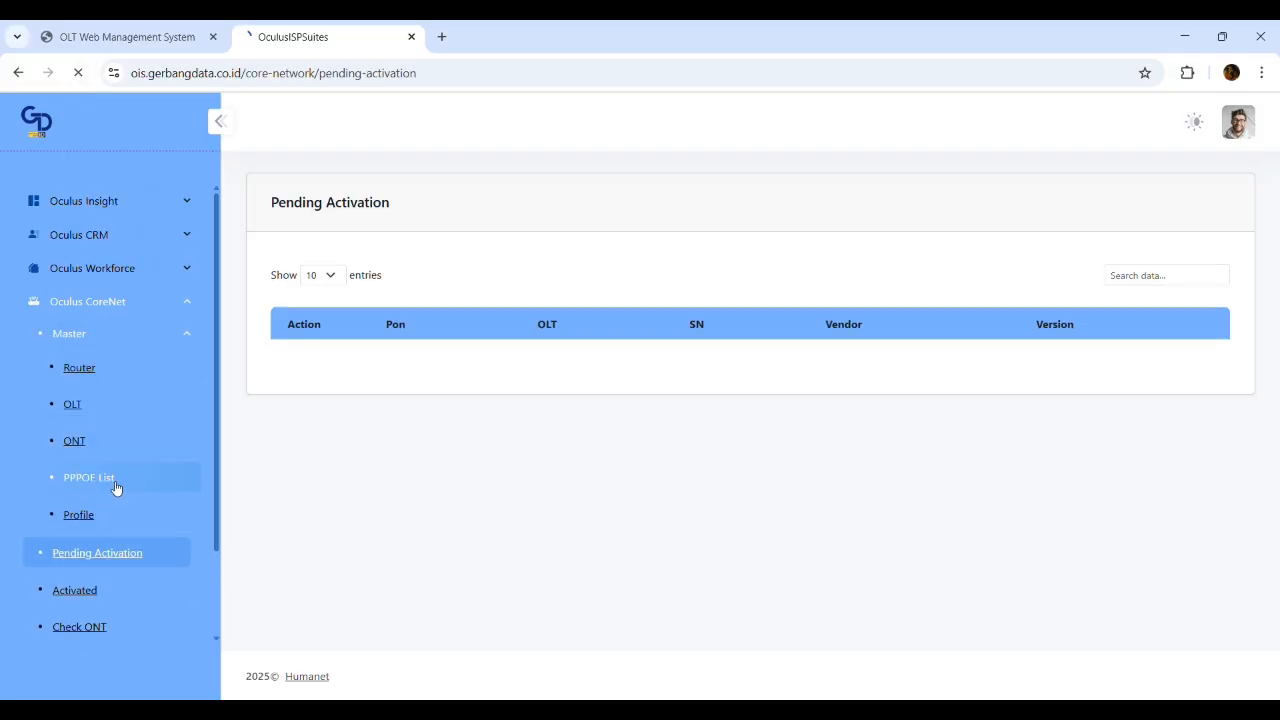
left_click(1145, 275)
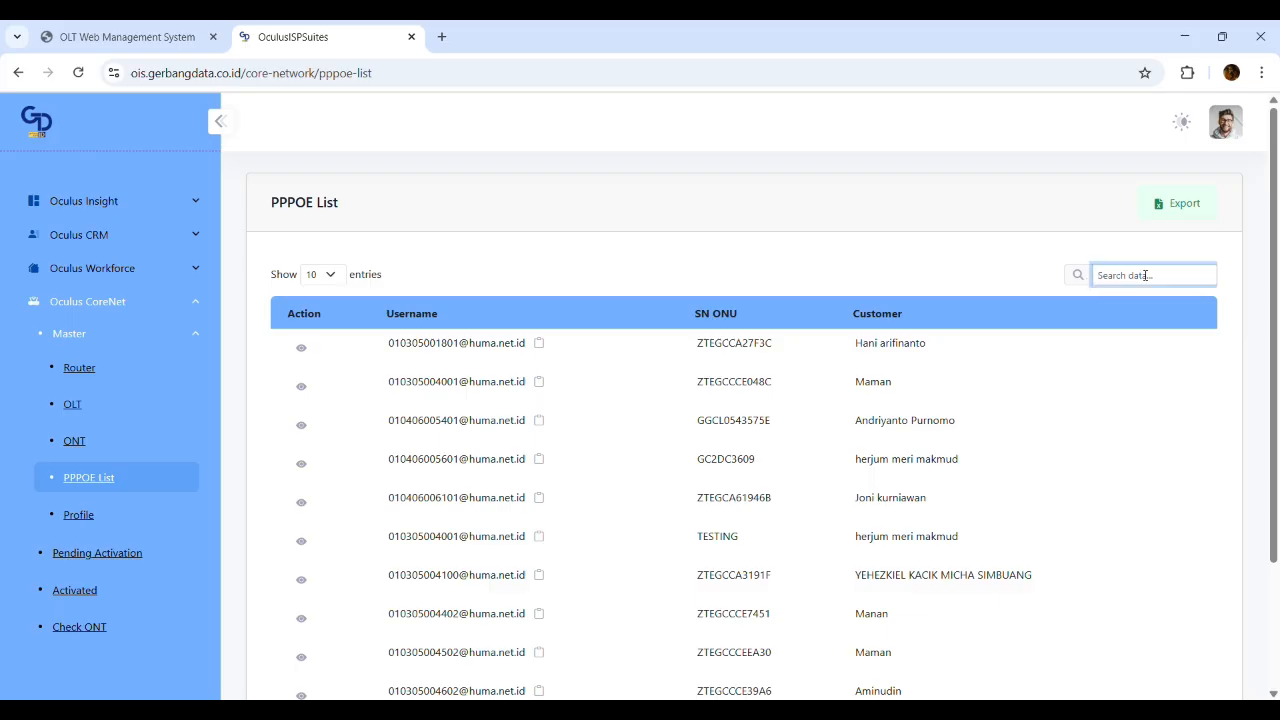
type("samsung")
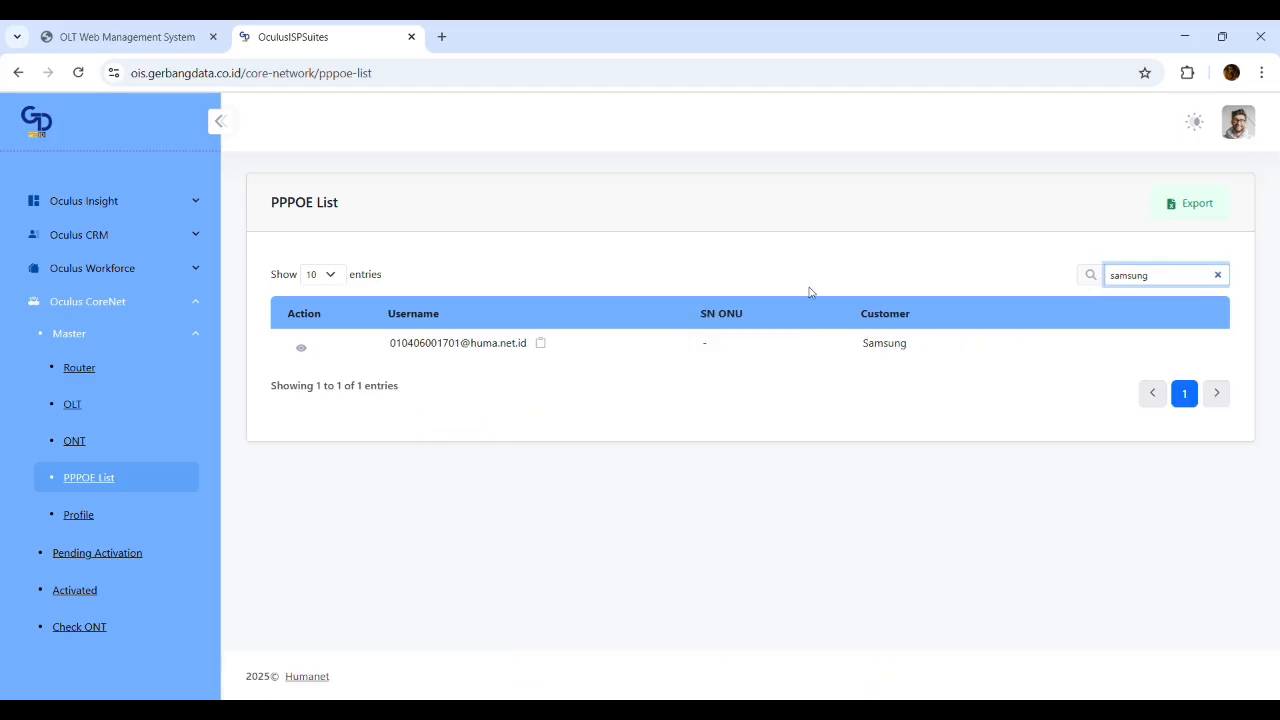
Check the Samsung account's PPPoE details and copy its username
left_click(302, 347)
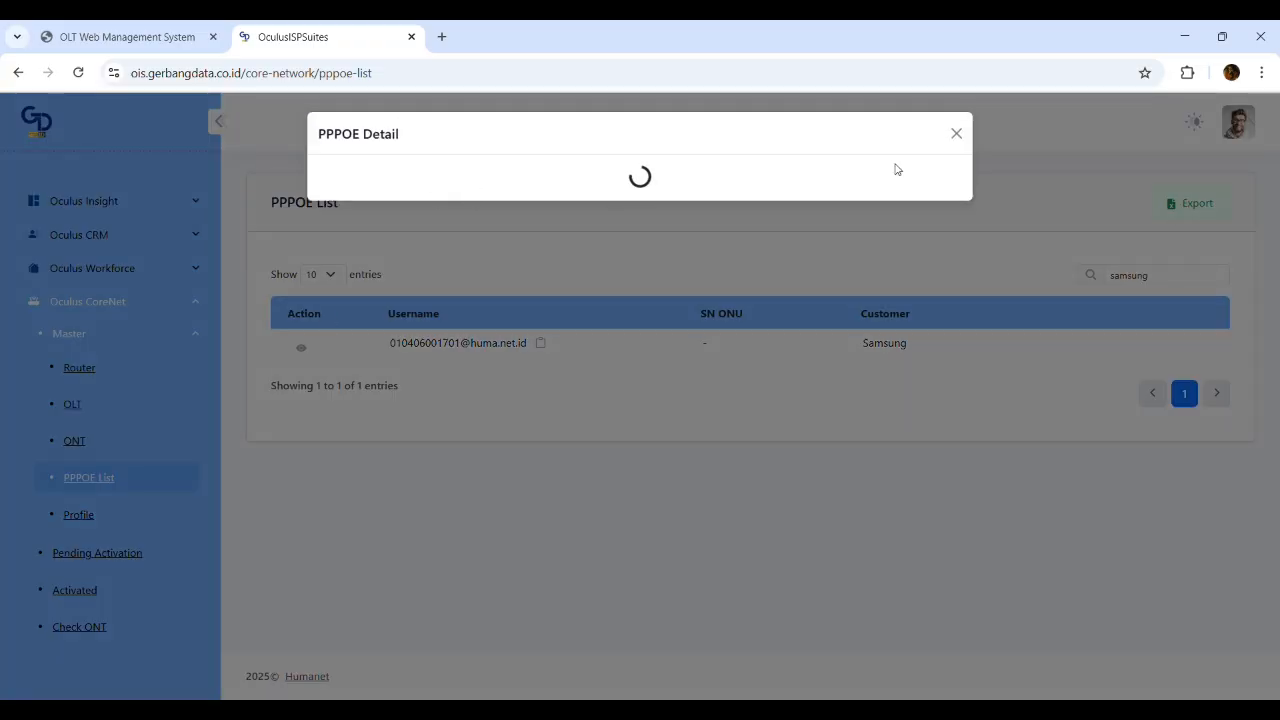
left_click(957, 139)
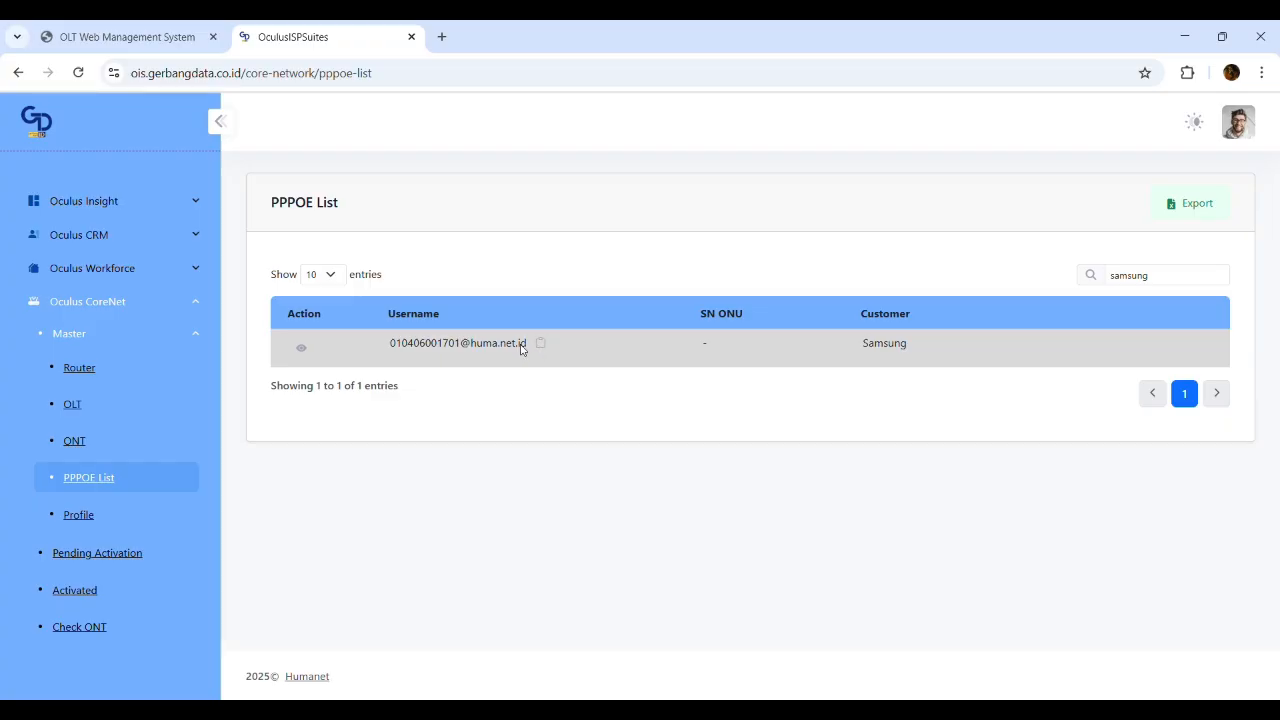
left_click_drag(388, 344, 524, 346)
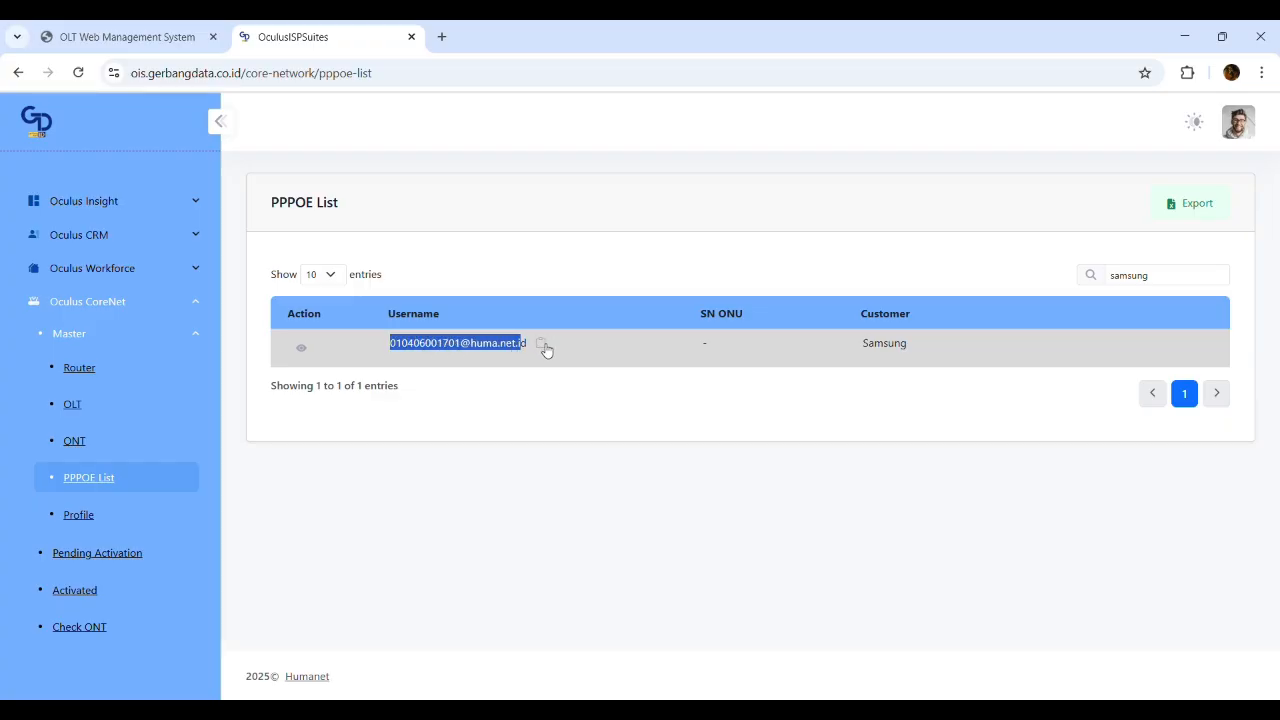
left_click(542, 346)
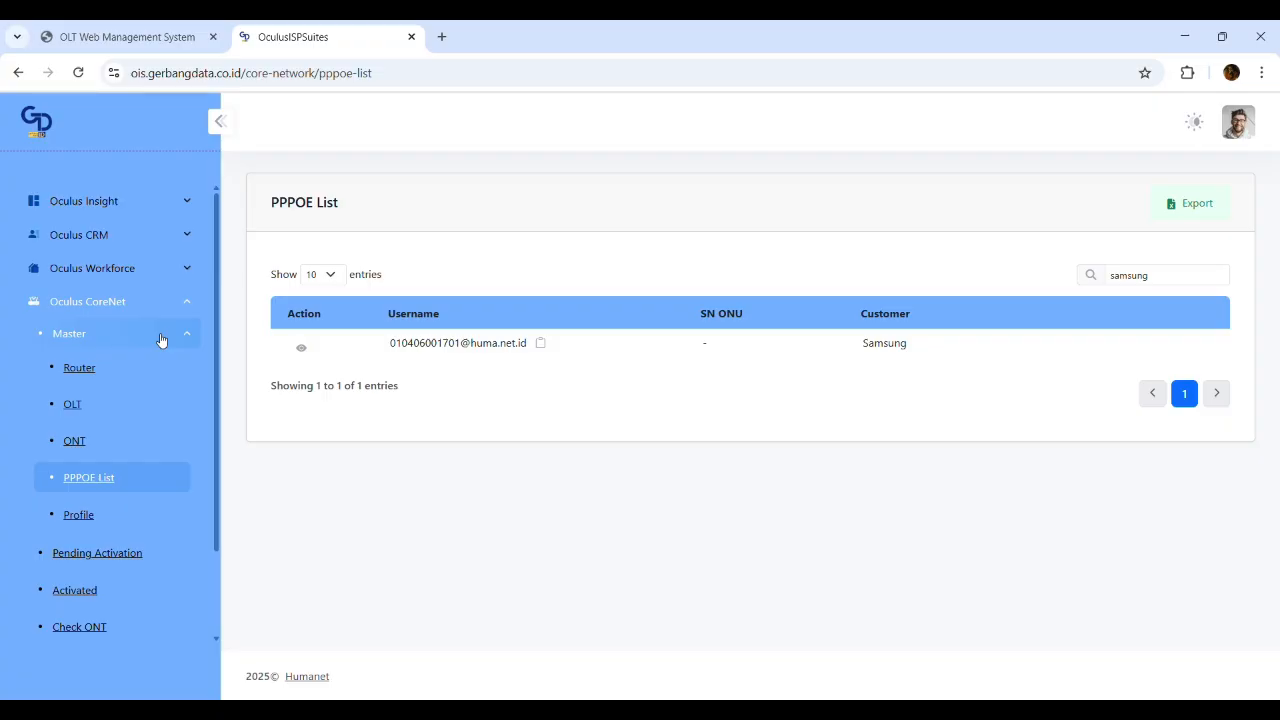
Open Installations in Progress and start Verify Install for the Samsung order
left_click(185, 268)
left_click(110, 300)
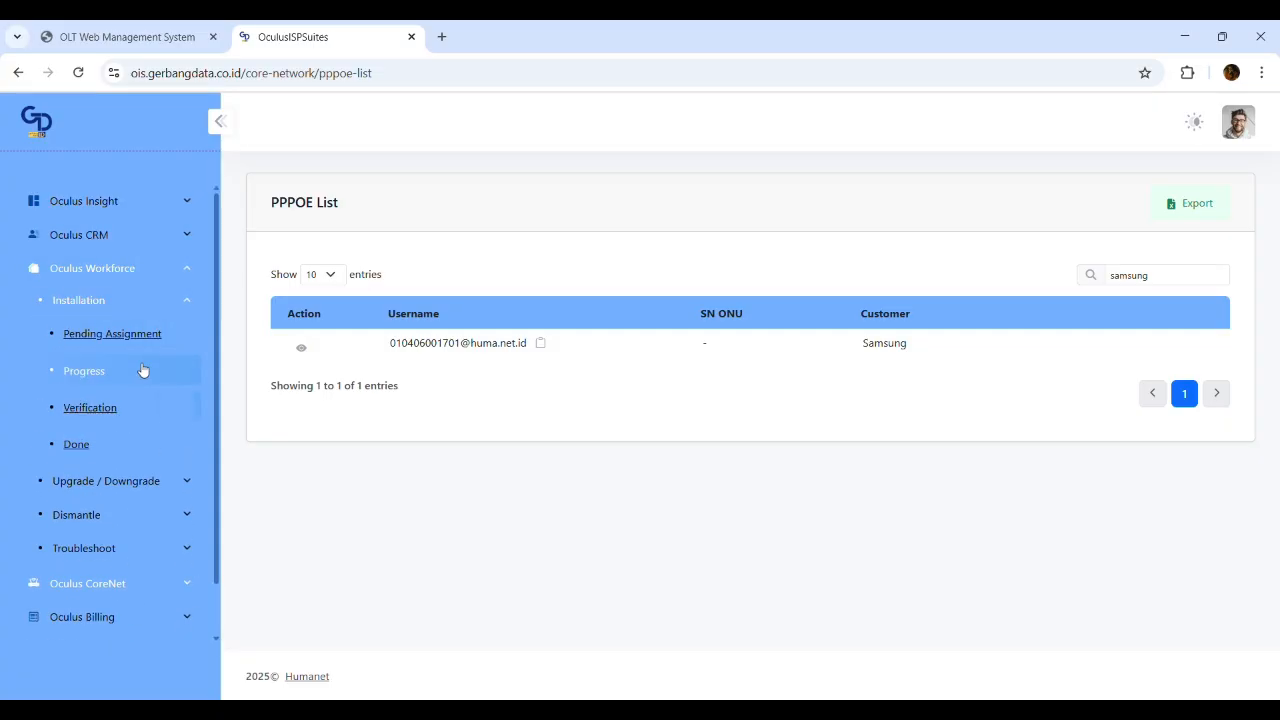
left_click(142, 370)
scroll(588, 474, "down", 2)
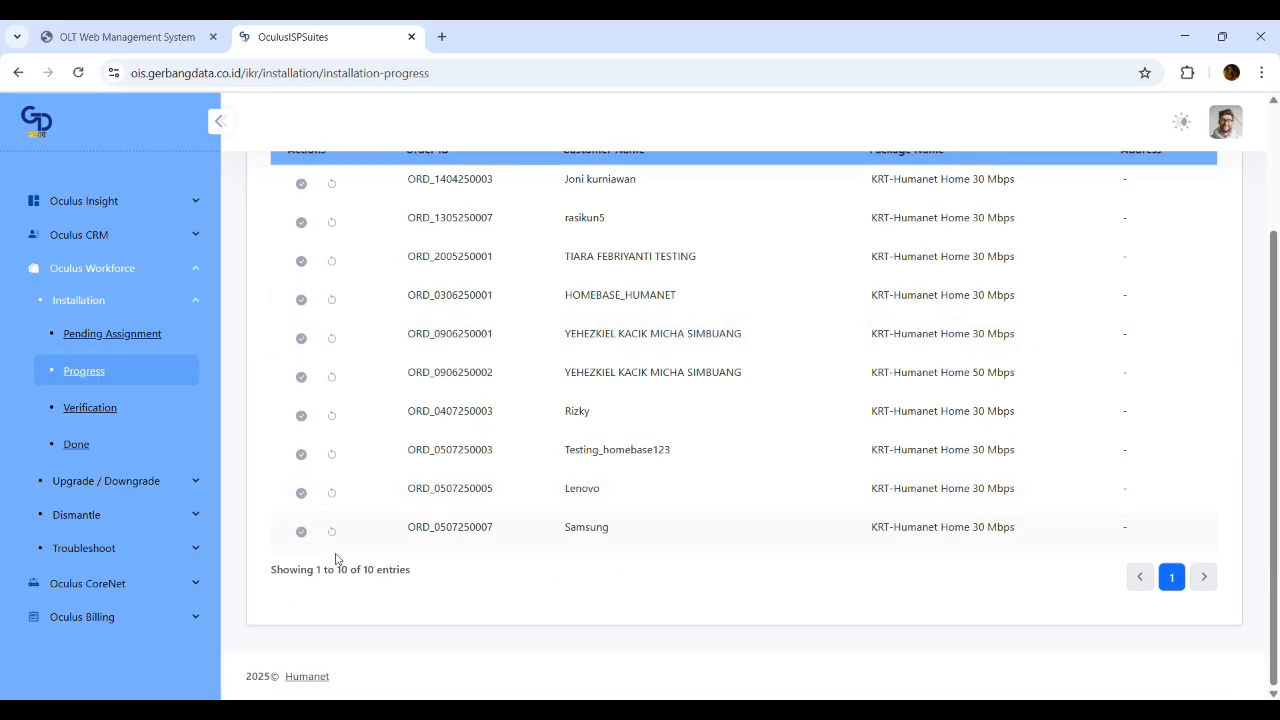
left_click(300, 528)
Assign ONU serial ZICGCCA24DF7 to the Samsung installation
left_click(397, 341)
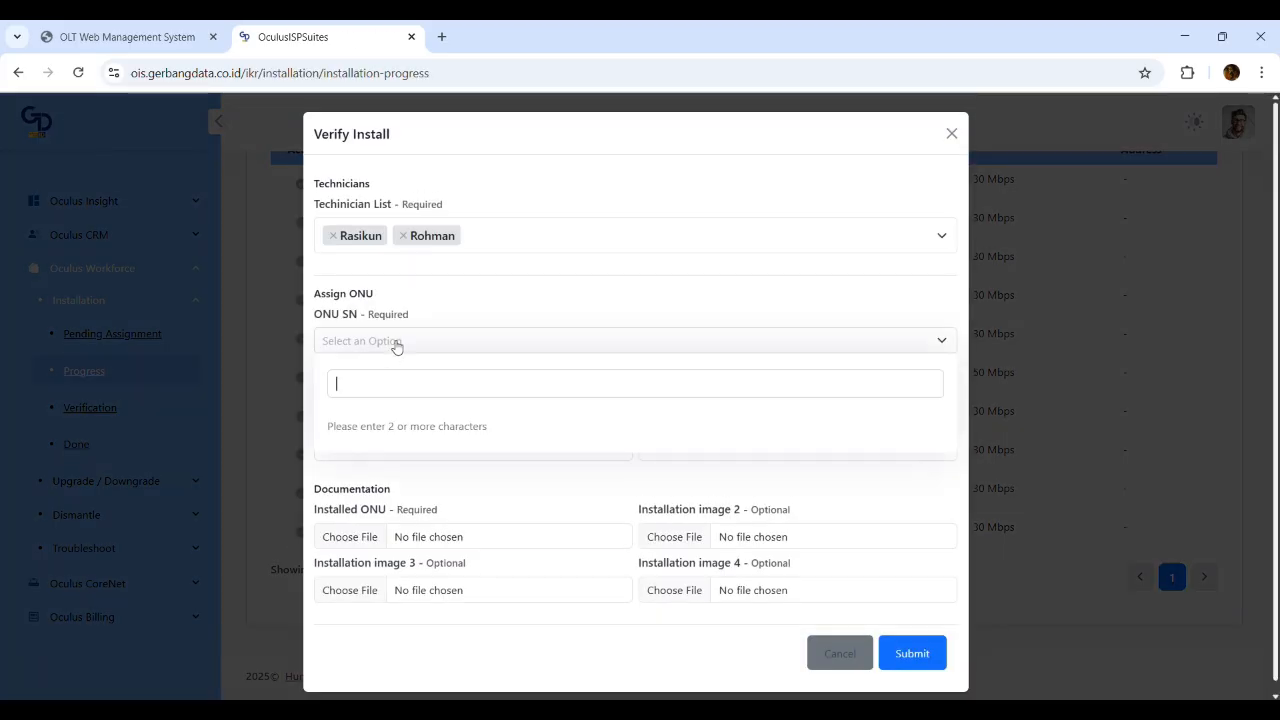
key("ctrl+v")
key("ctrl+a")
left_click(135, 36)
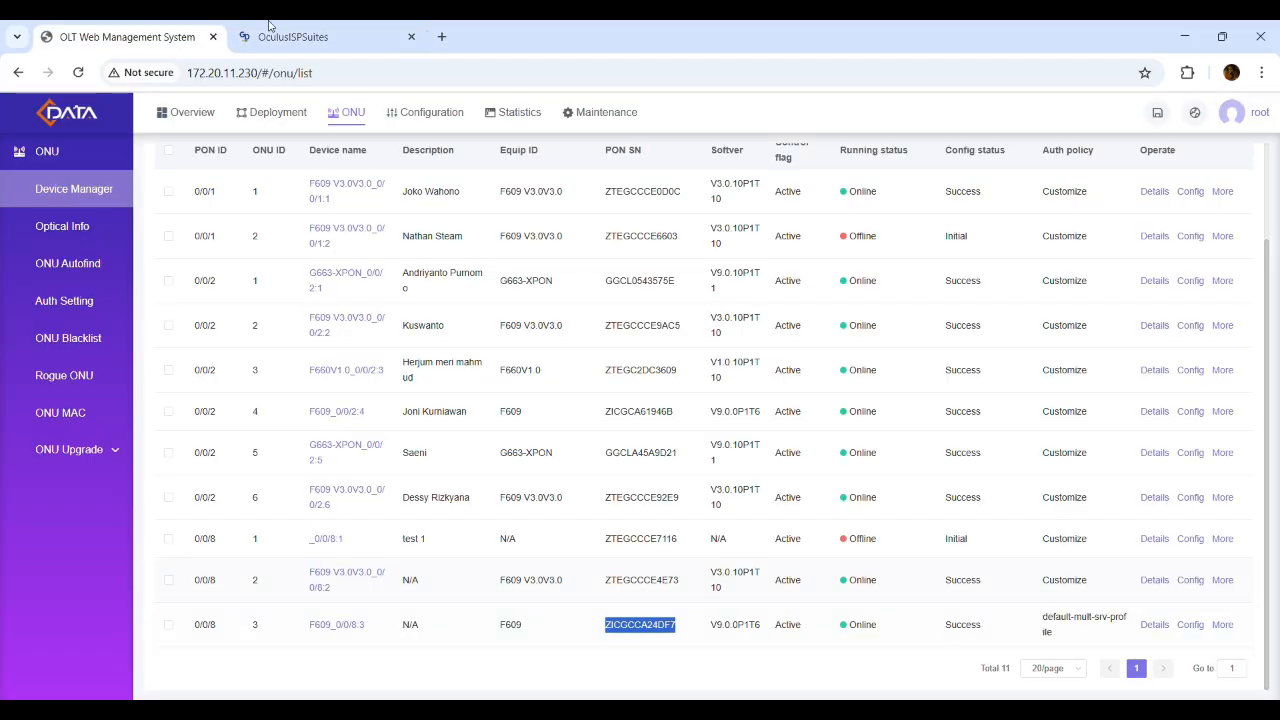
left_click(300, 38)
key("ctrl+v")
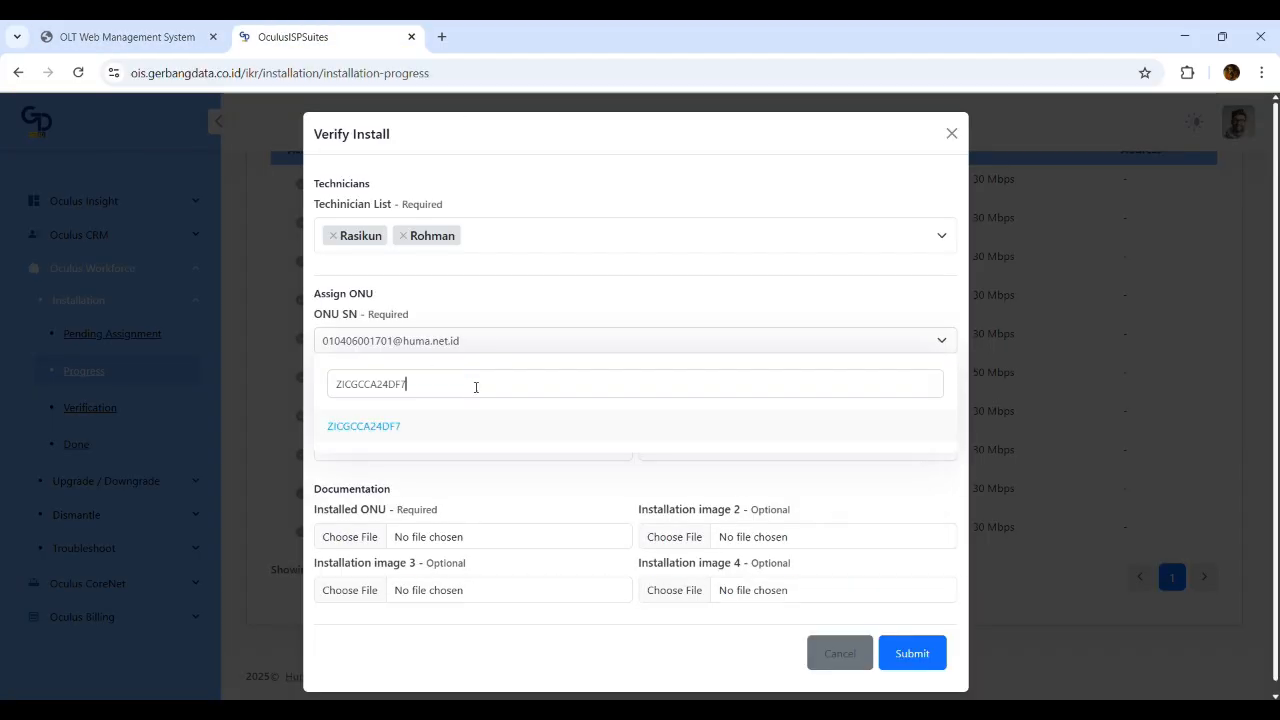
left_click(423, 434)
Enter ZTE as the ONU vendor
left_click(737, 394)
type("zte")
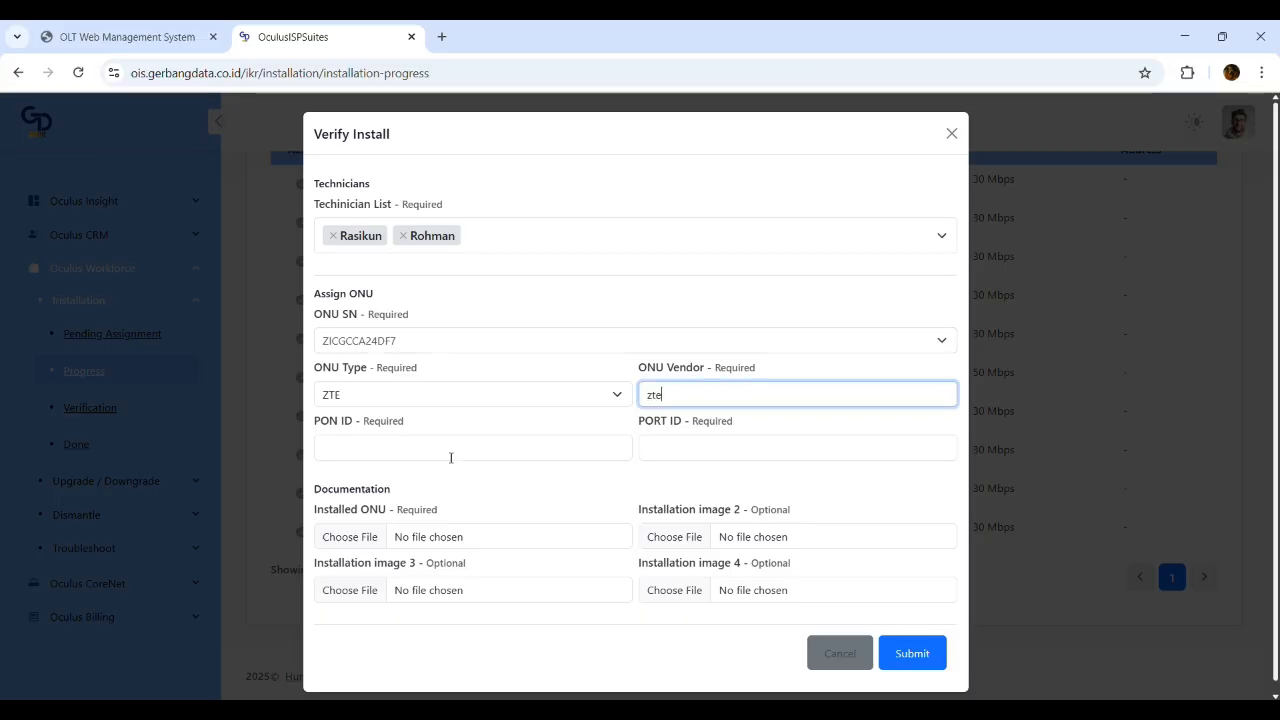
key("BackSpace")
key("BackSpace")
key("BackSpace")
type("ZTE")
Fill the PON ID with 0/0/8, copied from the OLT's ONU list
left_click(484, 457)
left_click(179, 30)
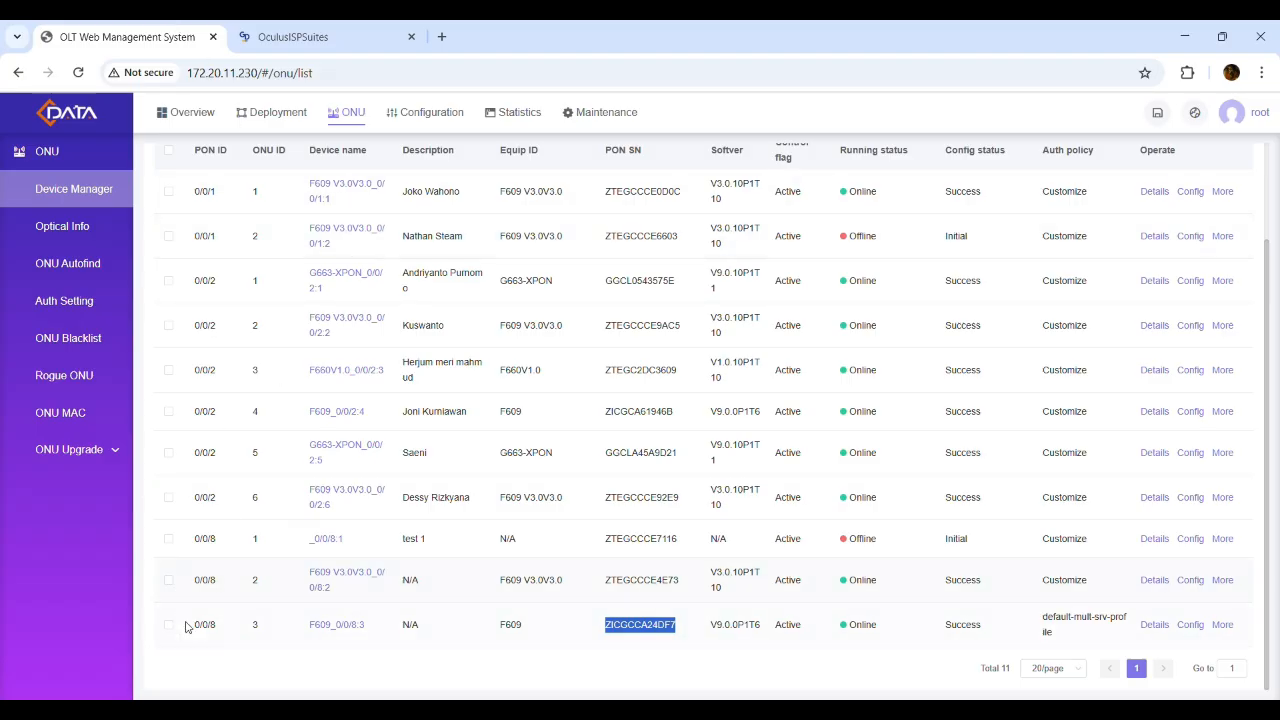
left_click_drag(188, 625, 222, 631)
key("ctrl+c")
left_click(300, 37)
key("ctrl+v")
Set the PORT ID to 3 after checking the ONU's ID on the OLT
left_click(720, 440)
left_click(145, 28)
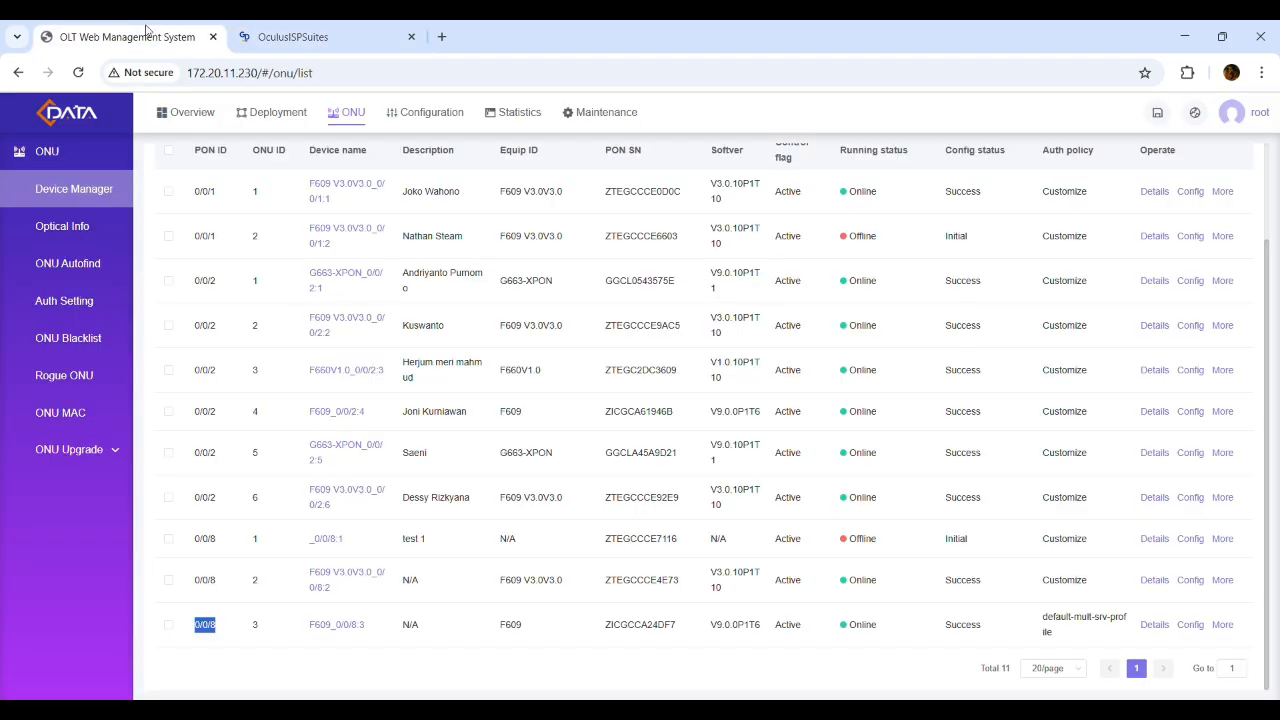
left_click(300, 37)
type("3")
Attach pngegg (1).png as the installed ONU photo and submit the form
left_click(368, 538)
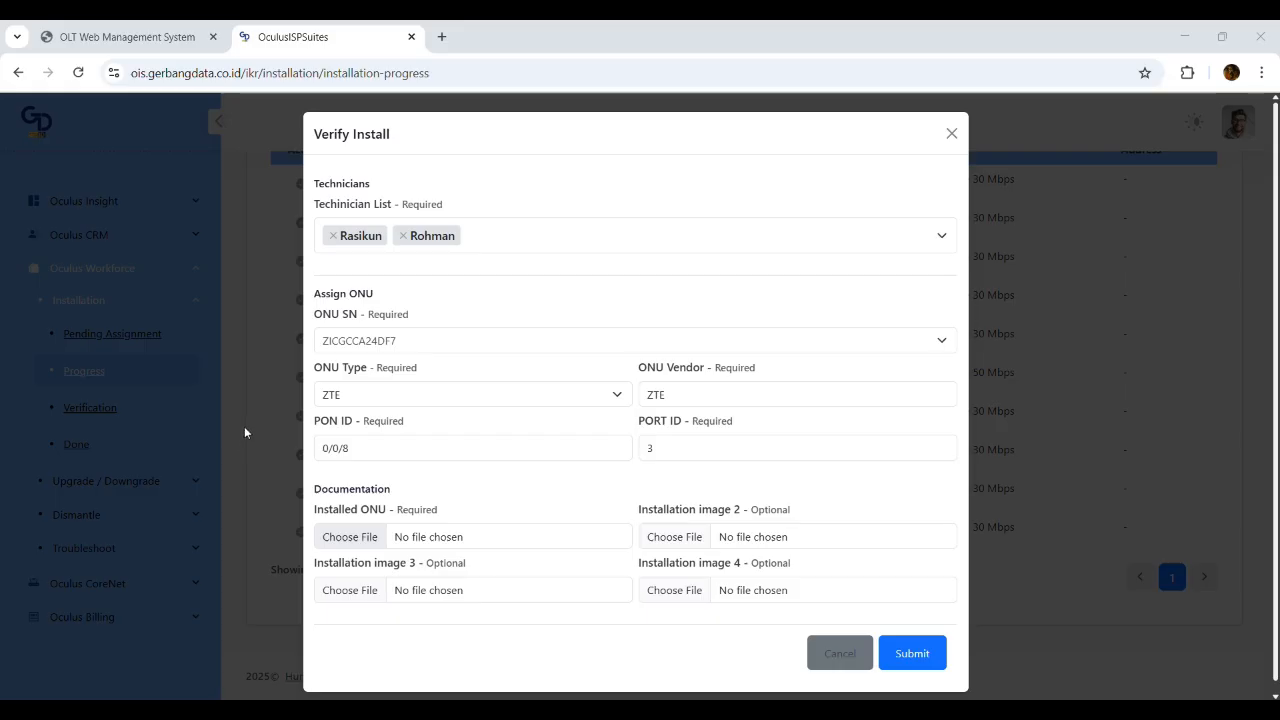
left_click(938, 559)
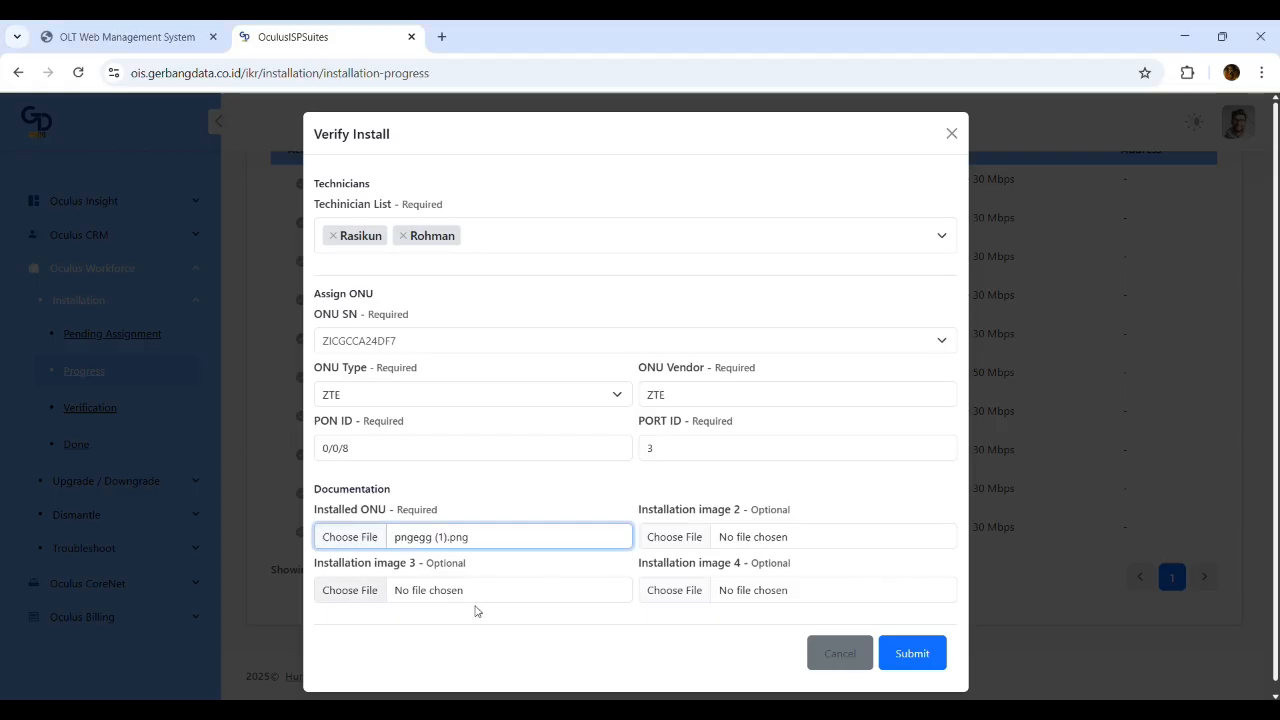
left_click(538, 483)
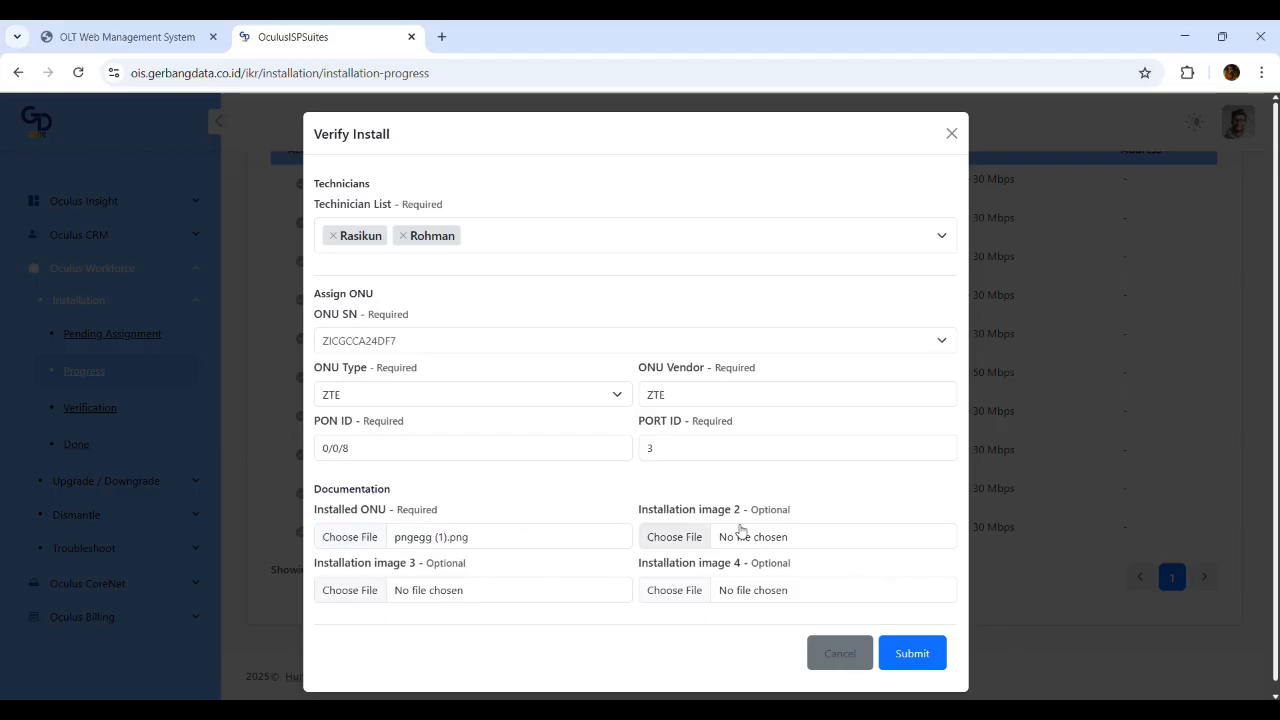
left_click(910, 656)
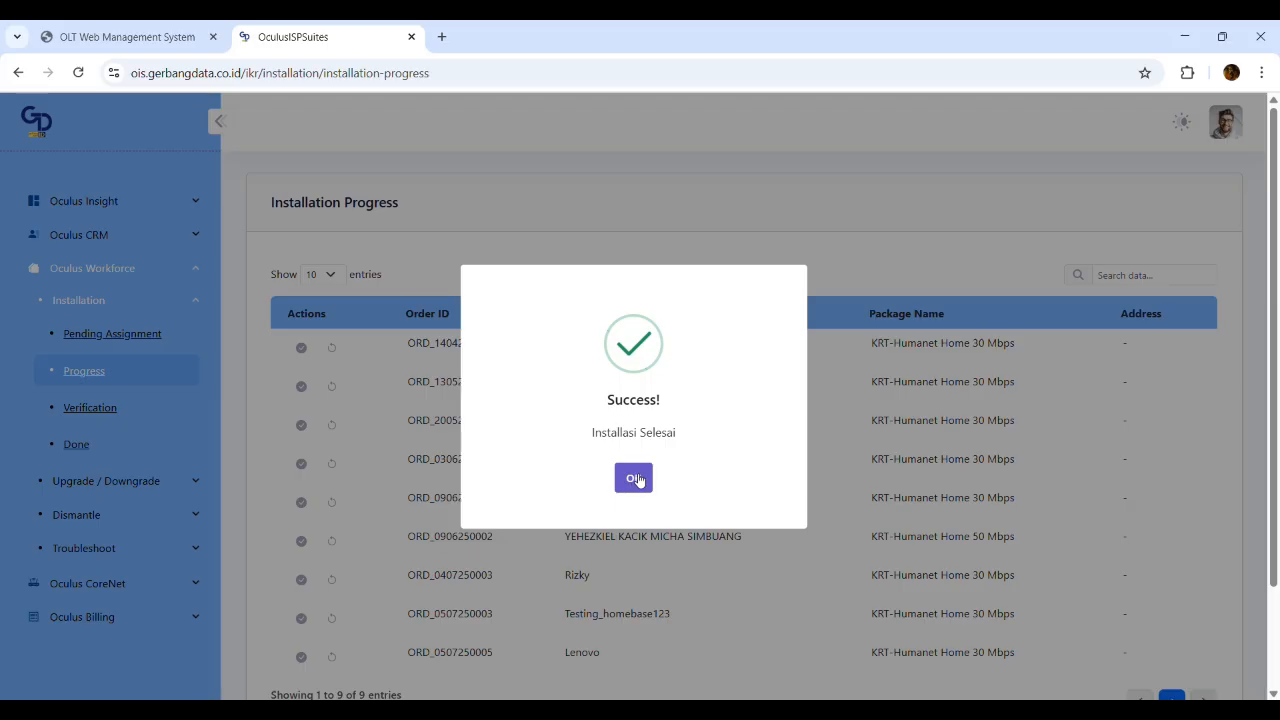
Review the Samsung order under Installation Verification and approve its installation
left_click(635, 479)
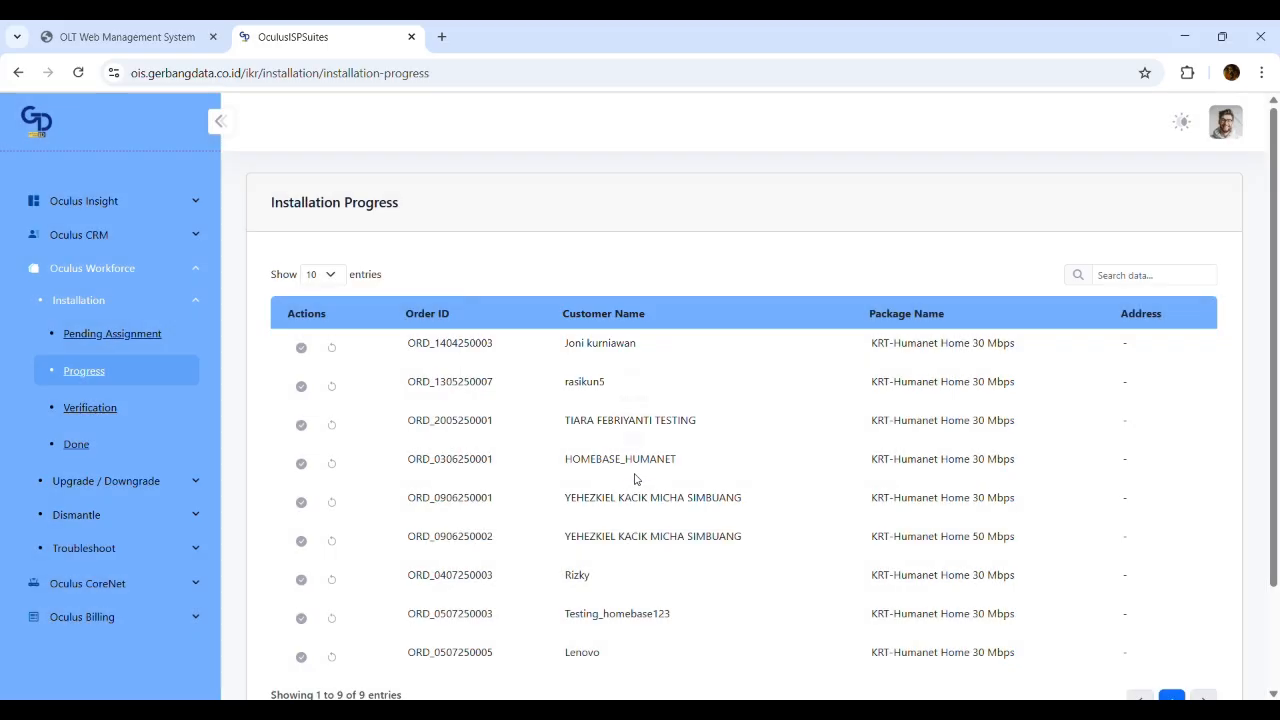
scroll(635, 479, "down", 2)
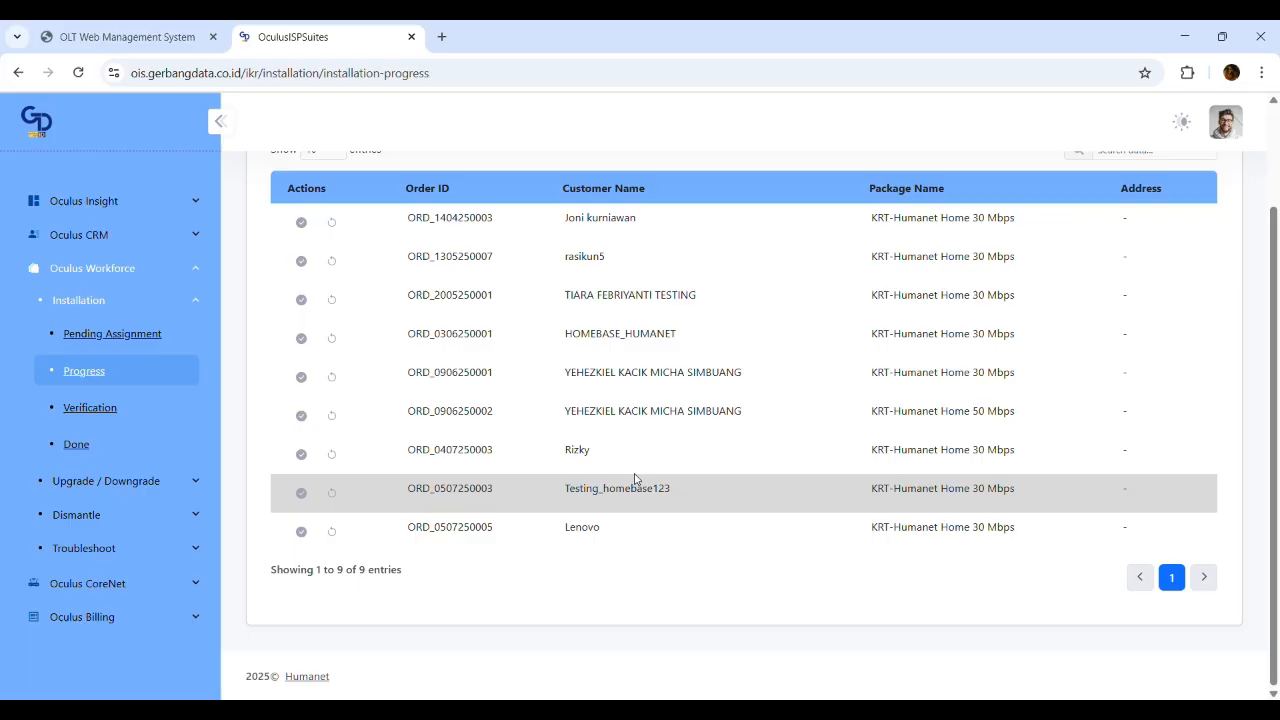
left_click(125, 409)
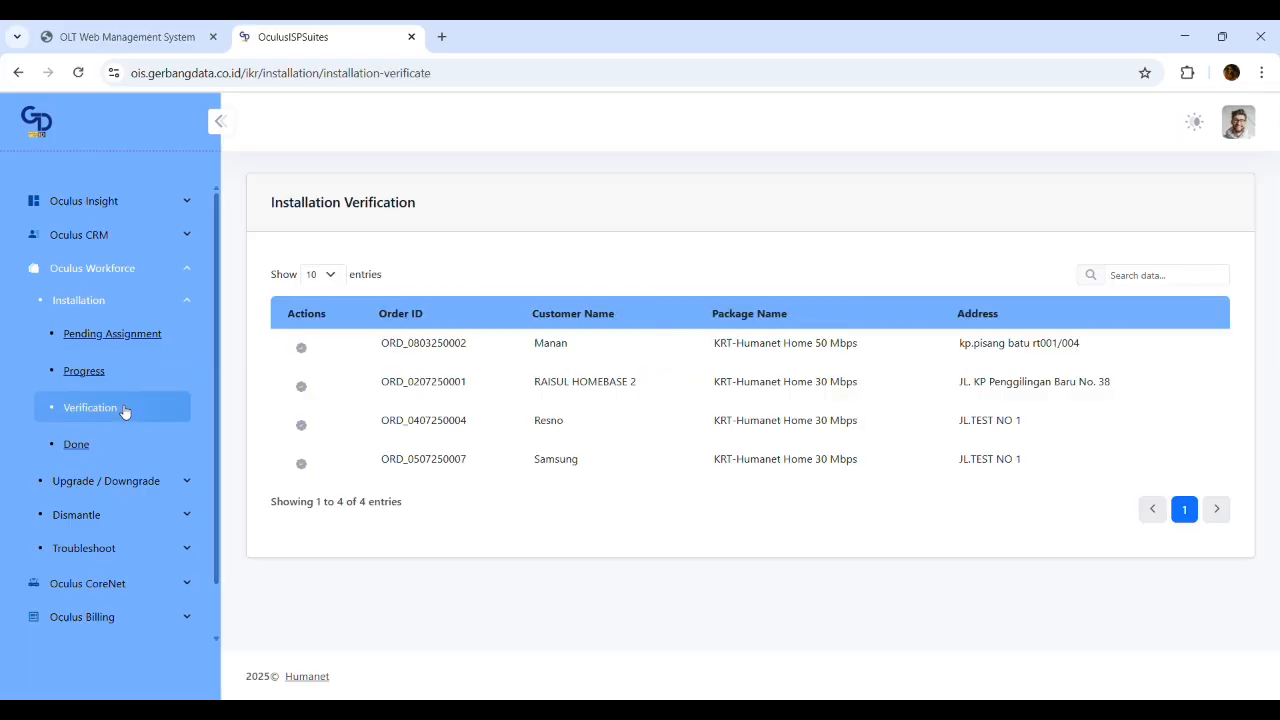
left_click(301, 463)
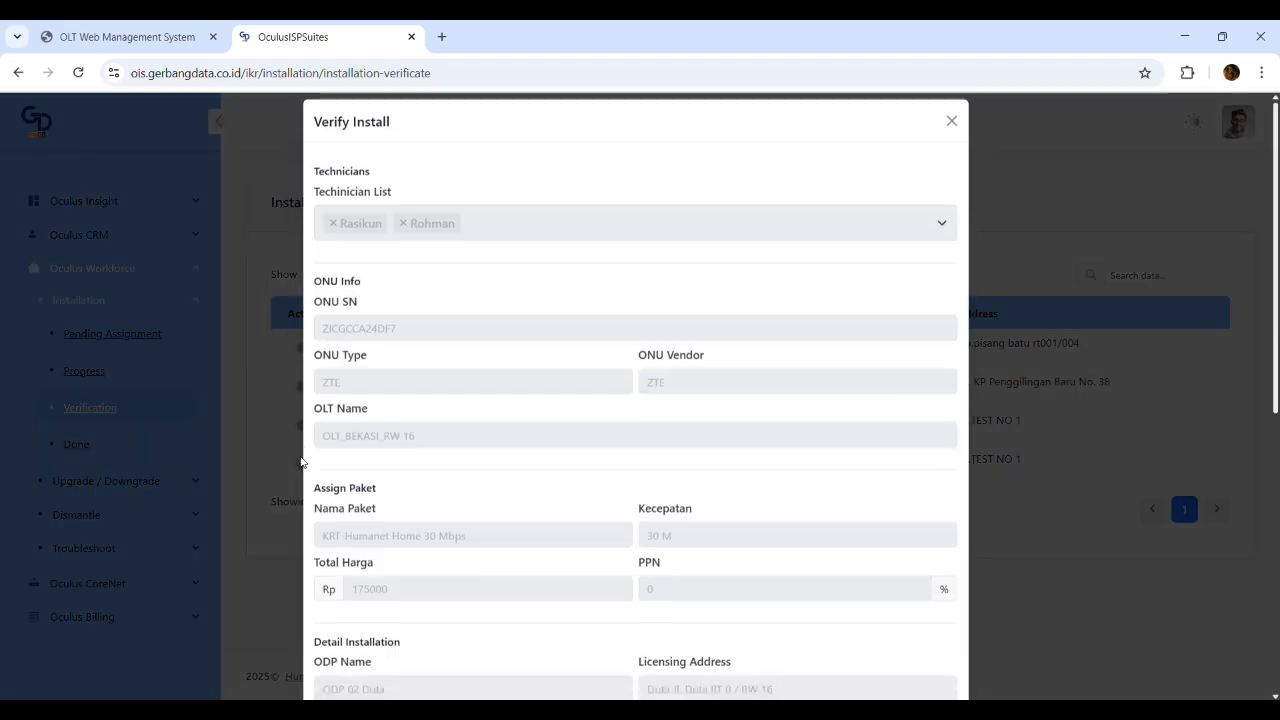
scroll(517, 420, "down", 5)
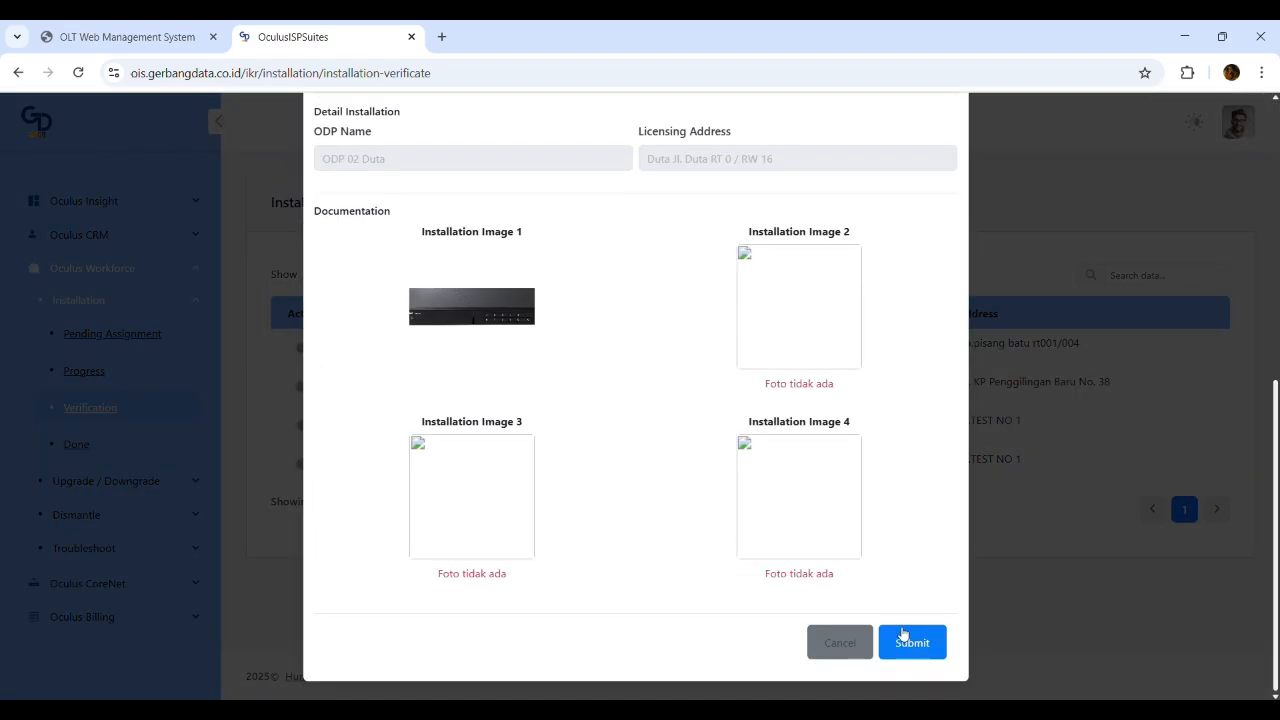
scroll(633, 518, "up", 5)
scroll(634, 507, "down", 5)
scroll(680, 540, "up", 5)
scroll(706, 534, "down", 5)
left_click(915, 643)
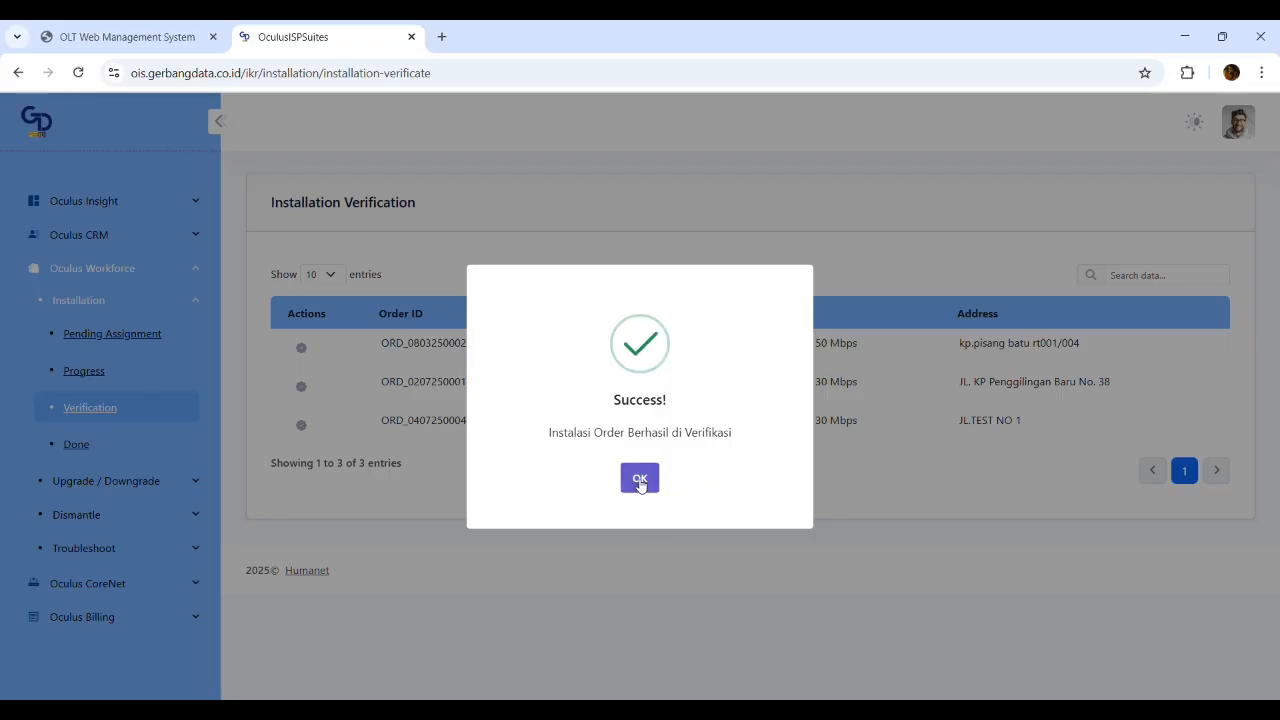
left_click(640, 478)
scroll(149, 529, "down", 1)
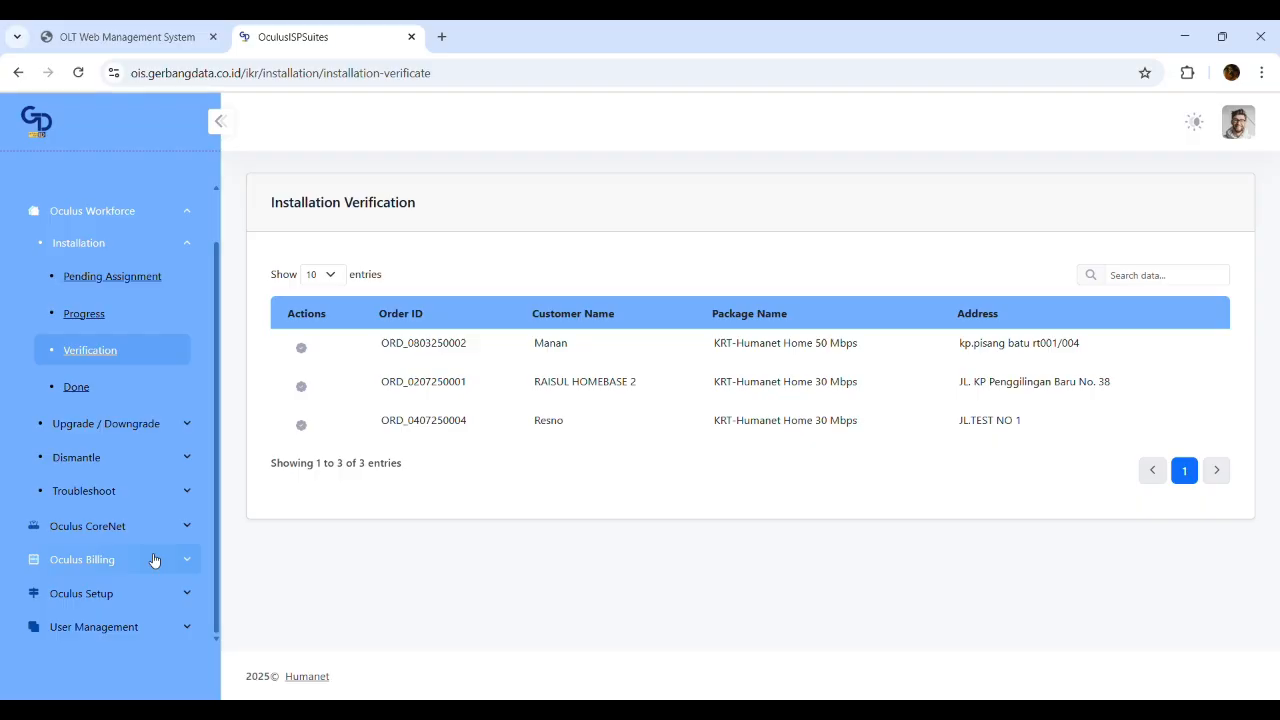
Record payment of the Samsung Rp 175,000.00 invoice from page 6 of Pending Payment
left_click(155, 560)
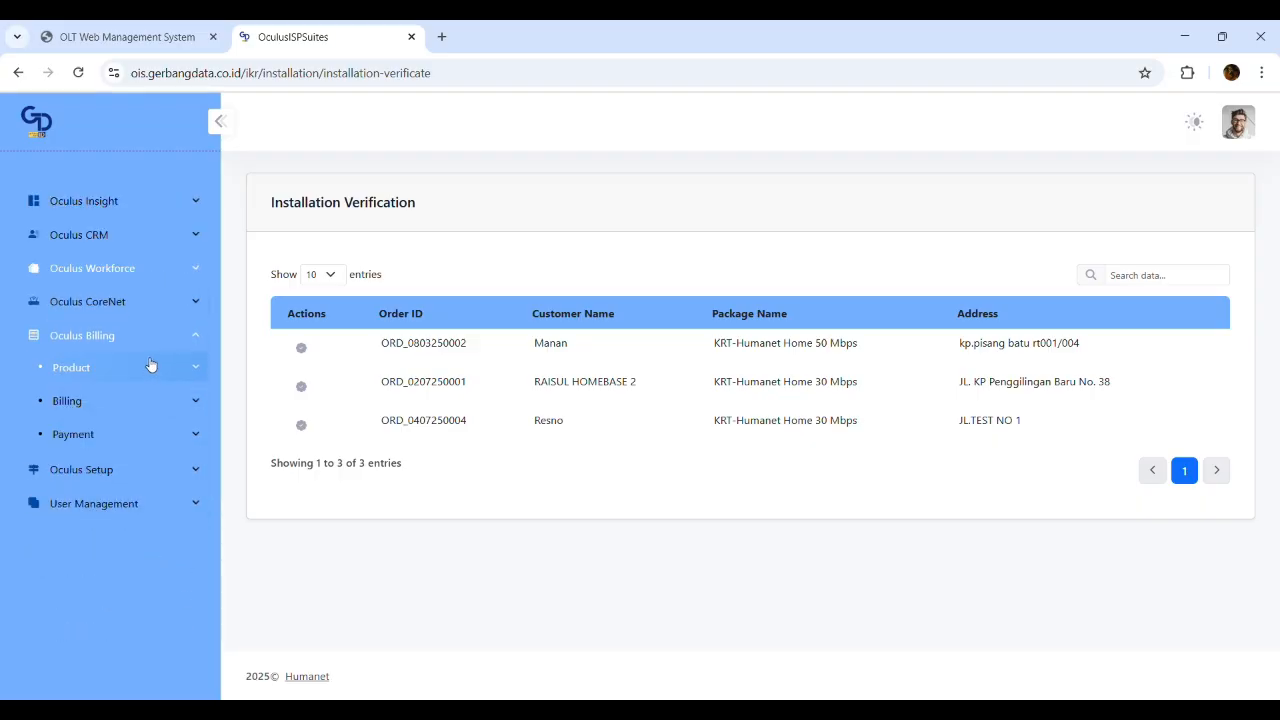
left_click(155, 444)
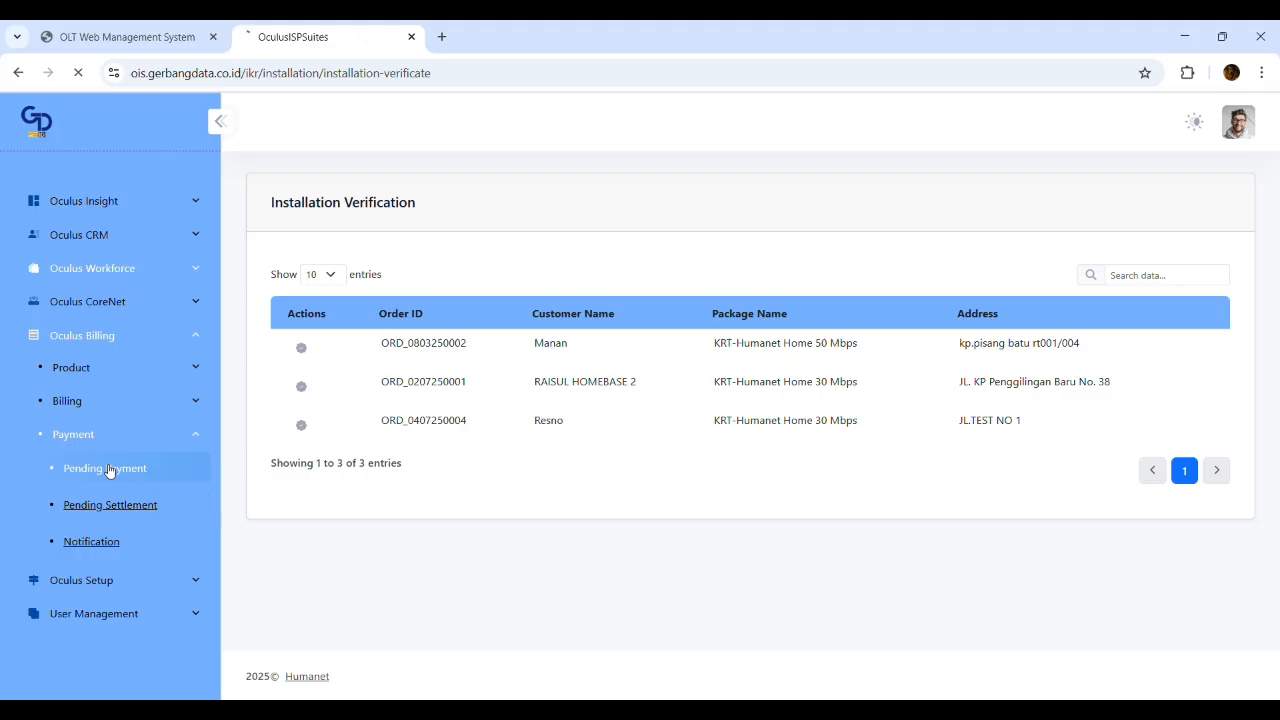
left_click(109, 469)
scroll(759, 480, "down", 2)
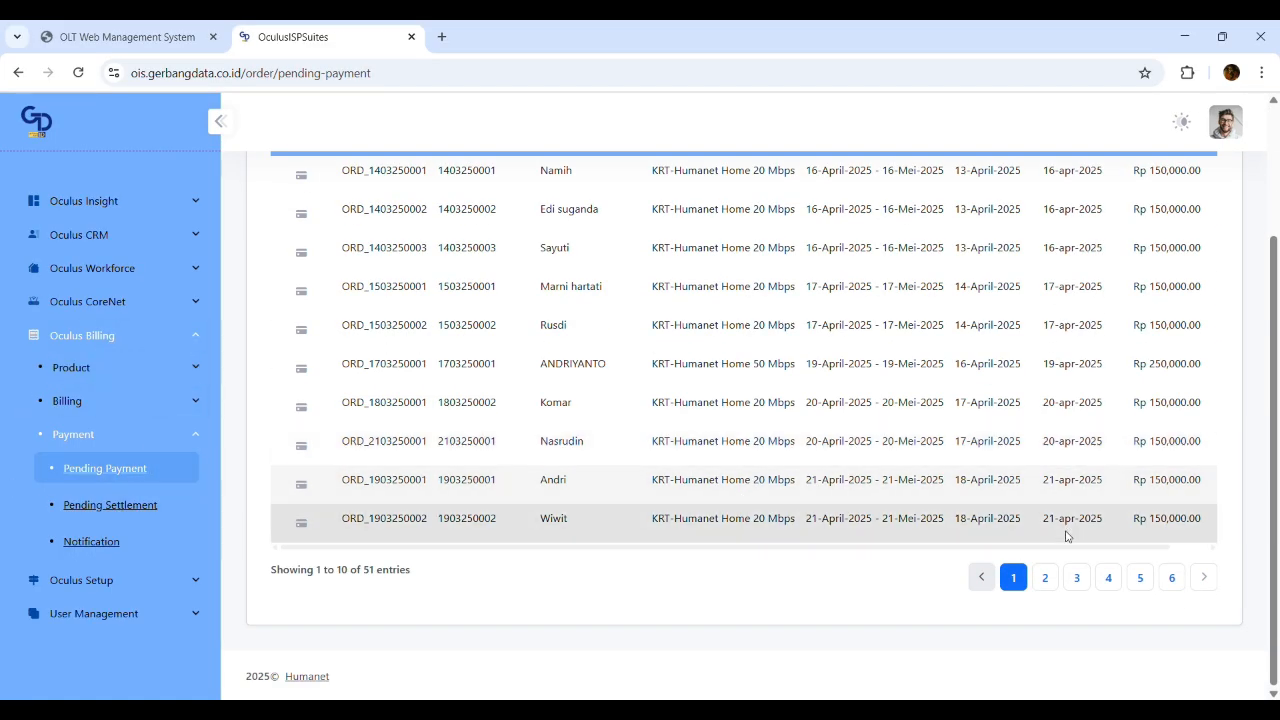
left_click(1172, 577)
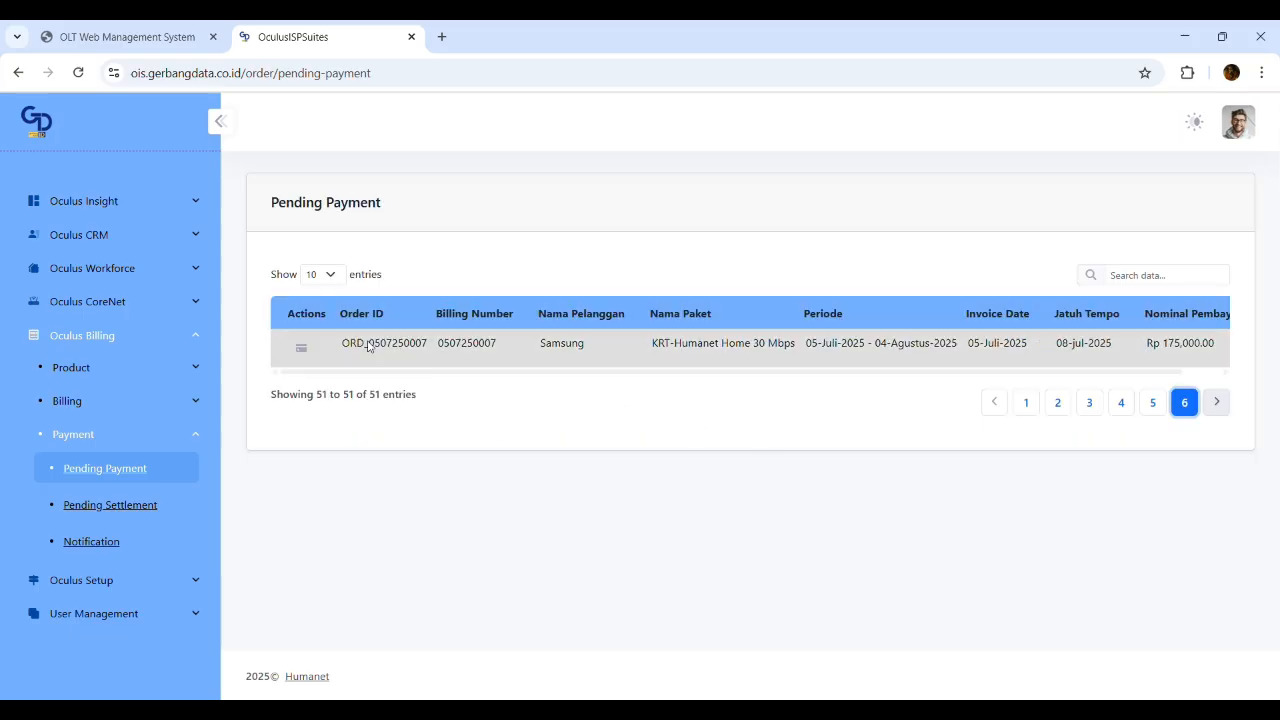
left_click_drag(1152, 371, 240, 367)
left_click(300, 348)
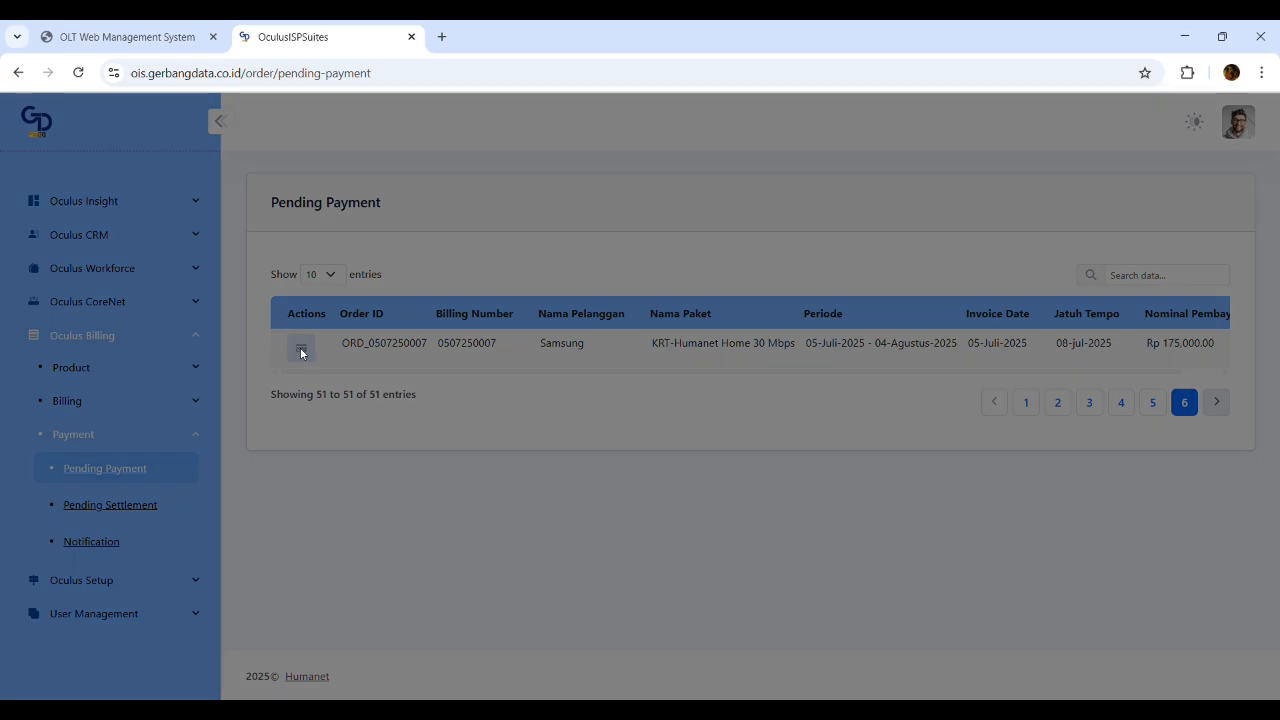
left_click(352, 481)
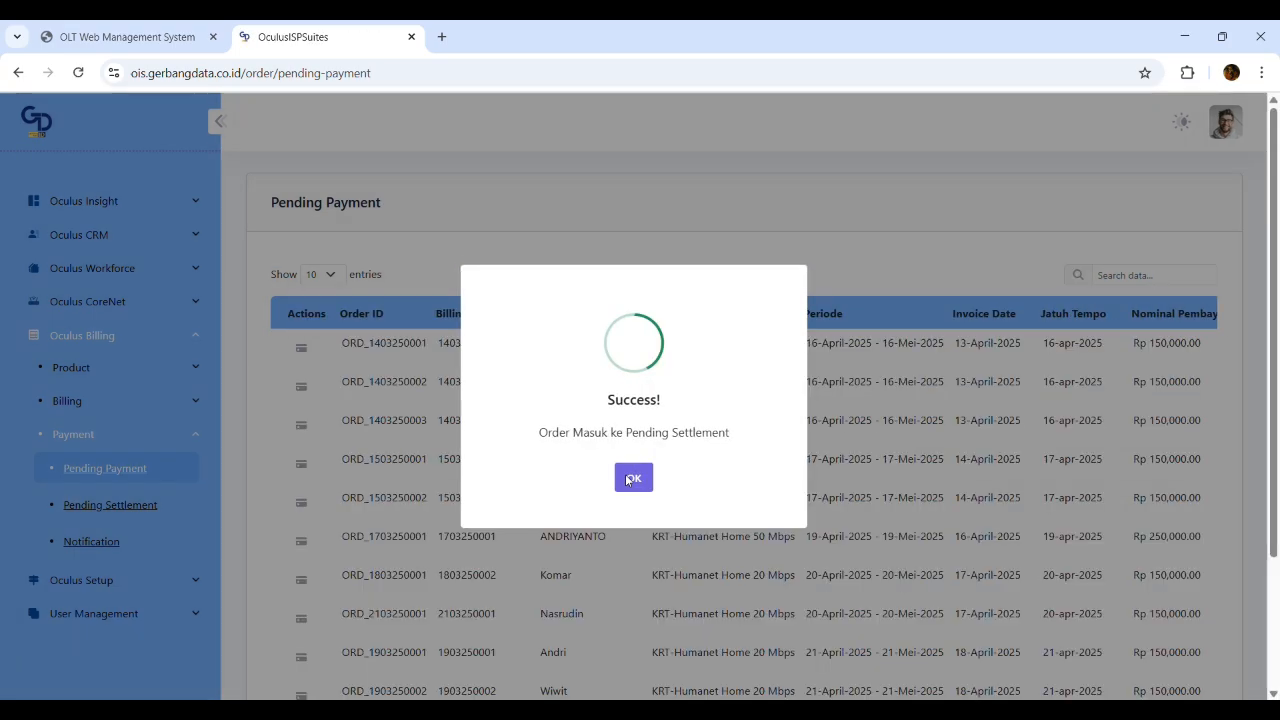
left_click(624, 477)
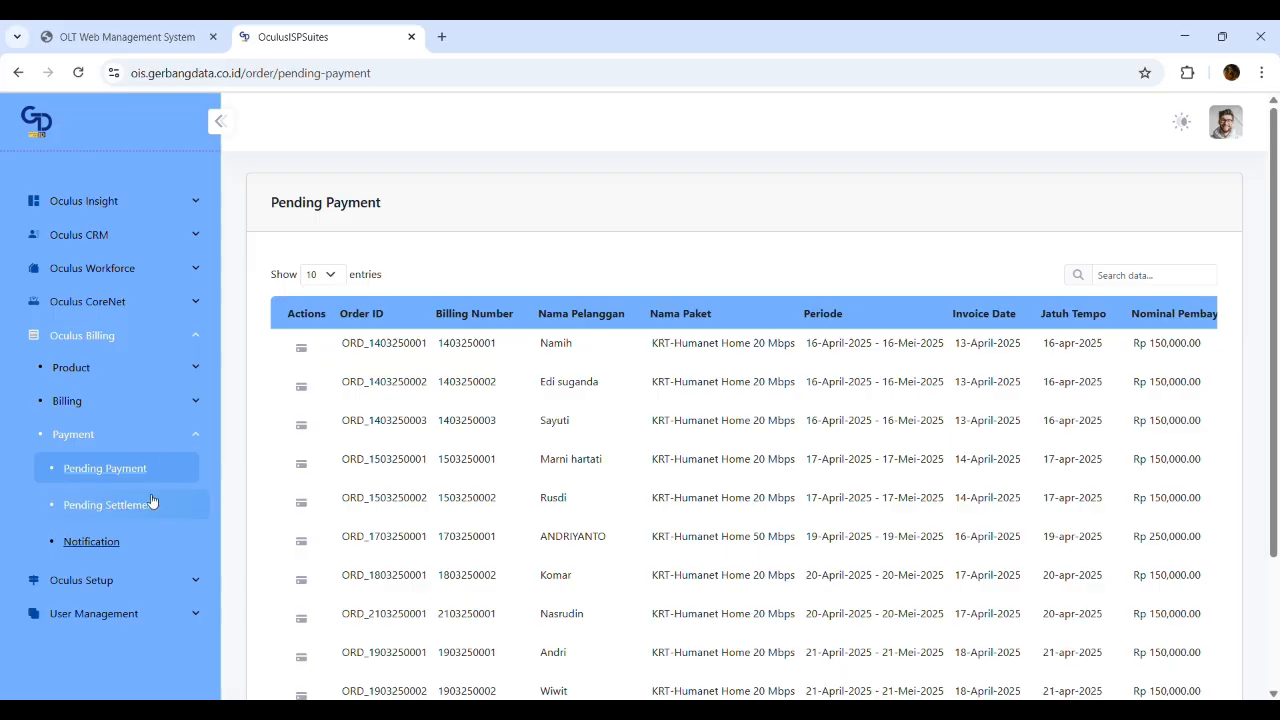
Validate and submit the Samsung settlement, confirming with 'Ya, lanjutkan!'
left_click(154, 508)
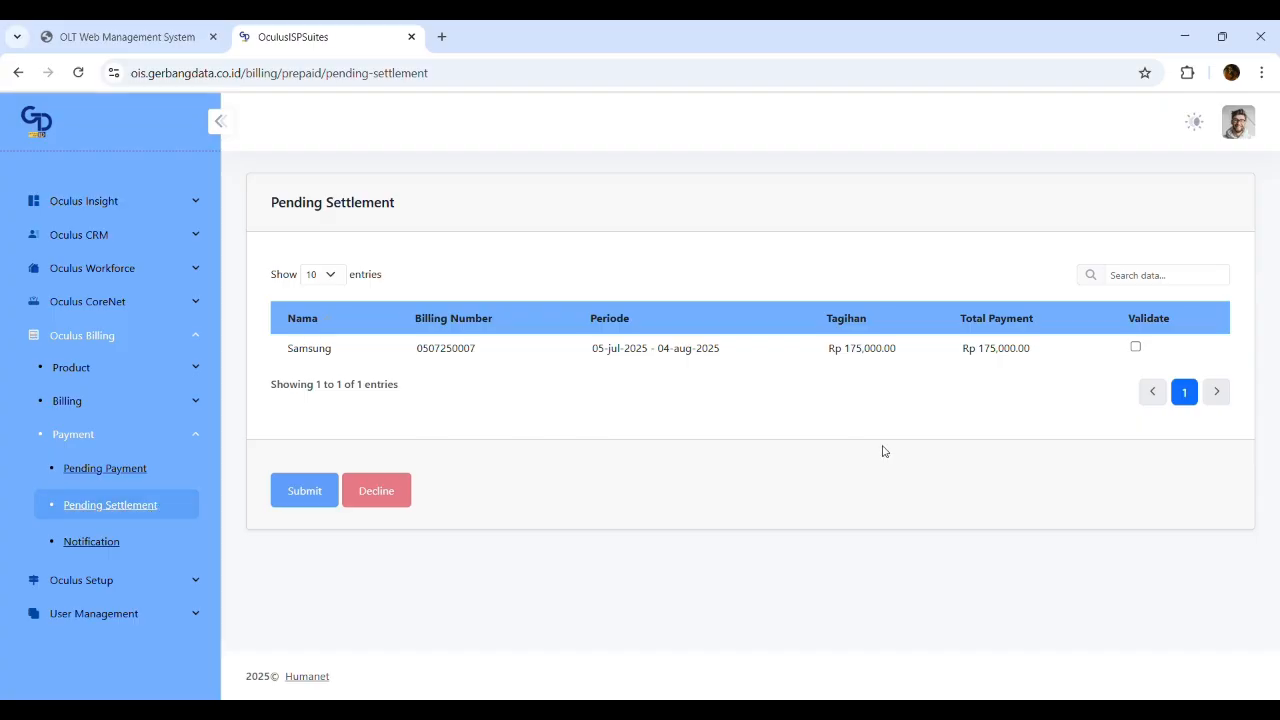
left_click(1136, 348)
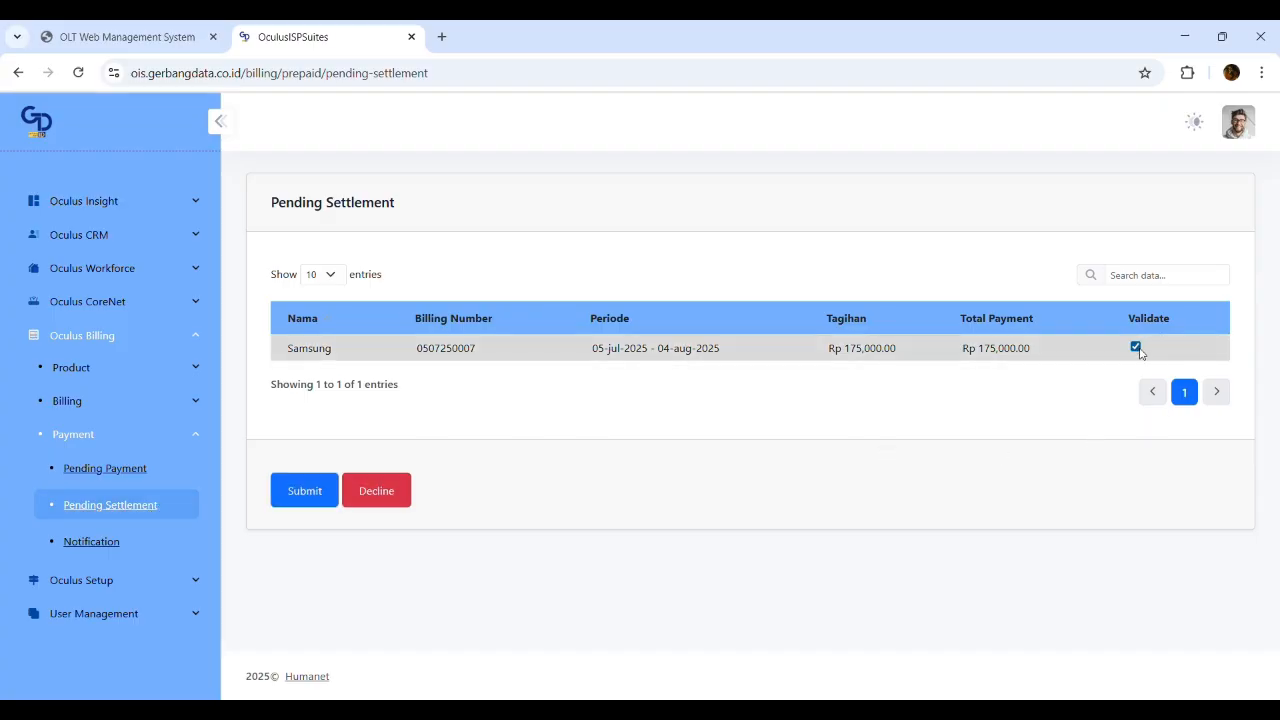
left_click(302, 490)
left_click(568, 480)
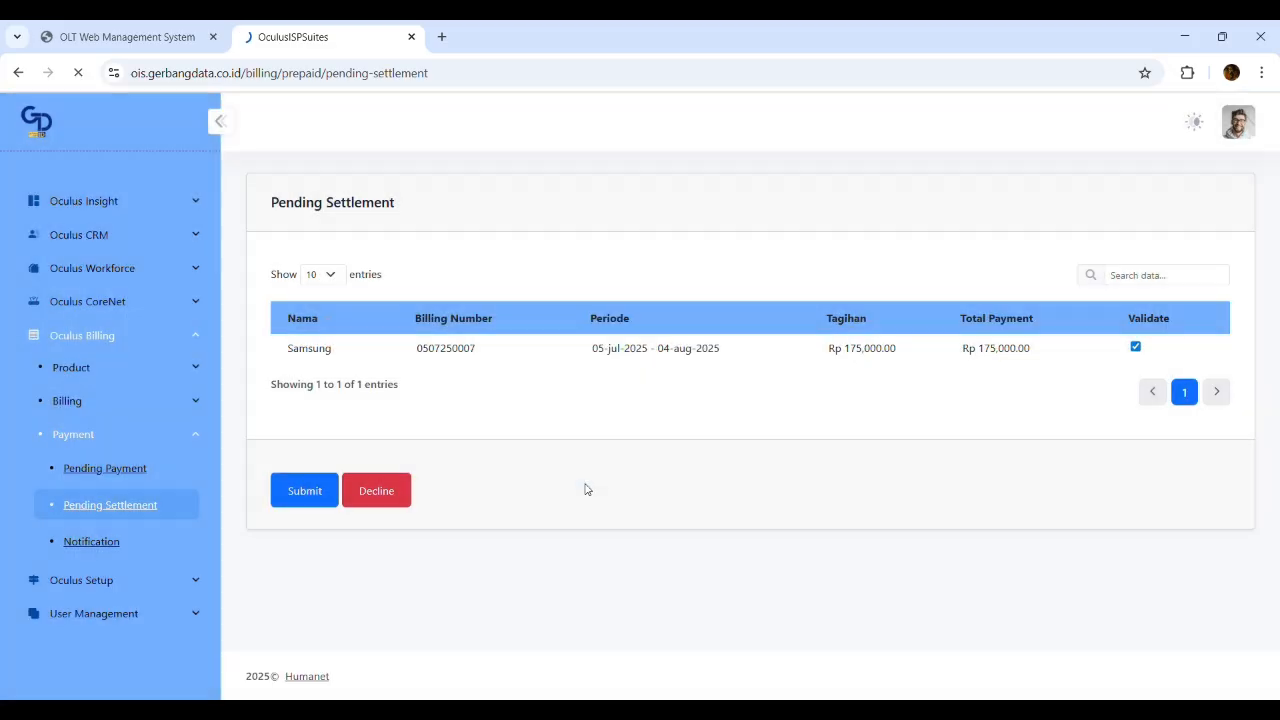
left_click(636, 482)
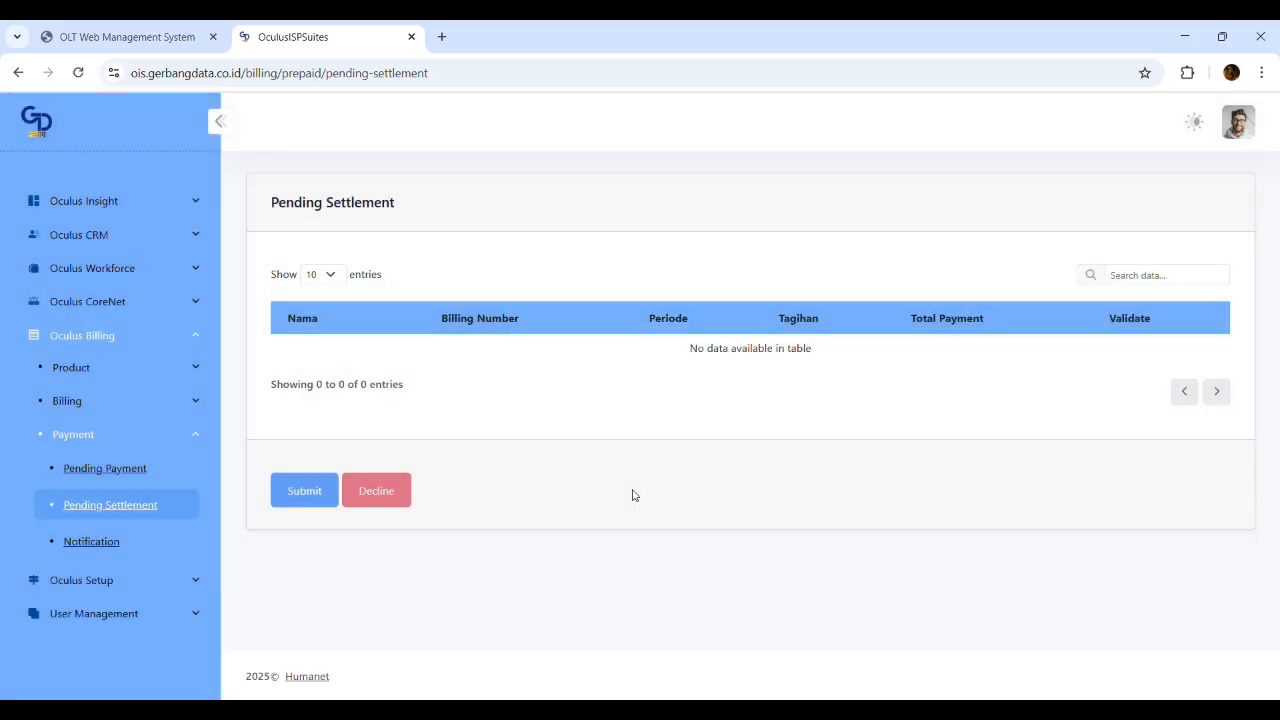